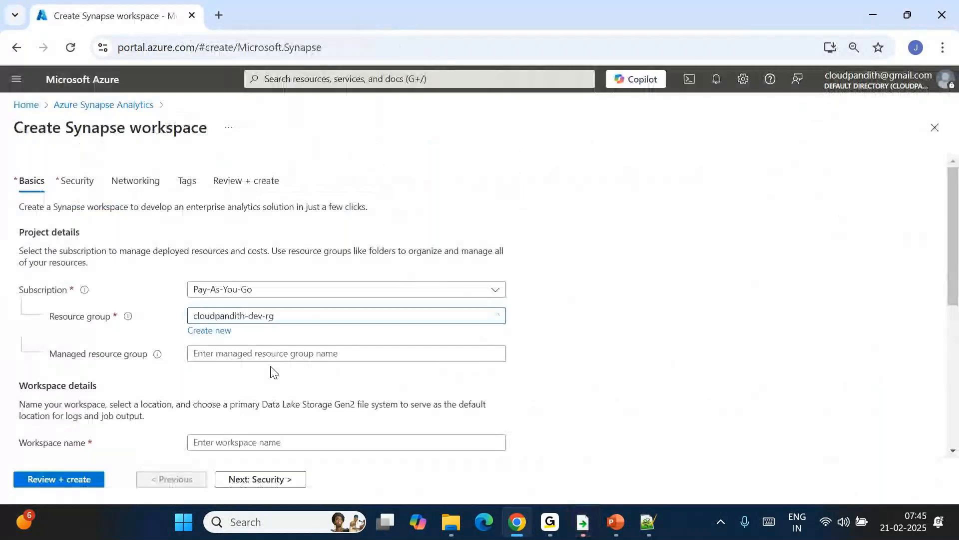
Name the Synapse workspace cloudpandith-dev-synwsms21, choose storage account cloudpandithdevadls, then review and create it
{"action": "left_click", "coordinate": [215, 317]}
{"action": "type", "text": "cloudpandi"}
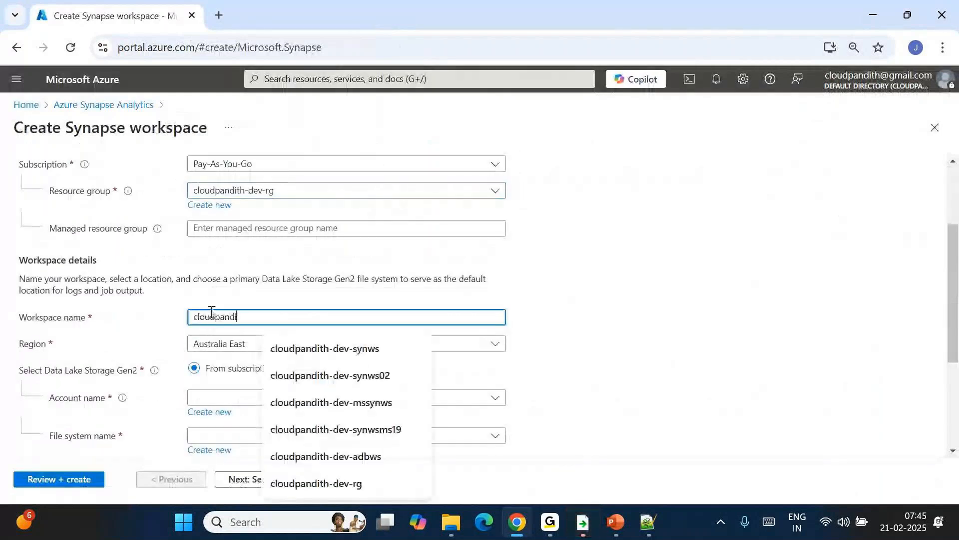
{"action": "type", "text": "th-"}
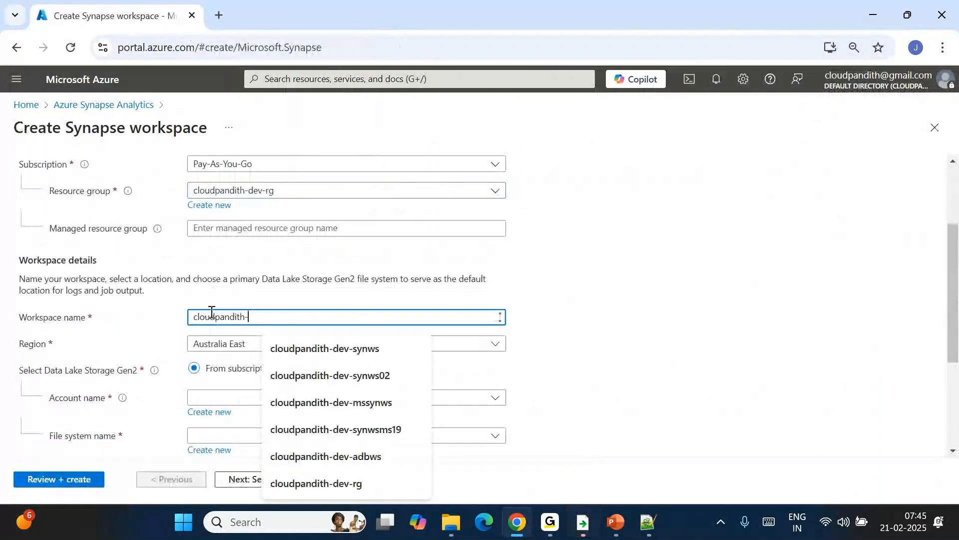
{"action": "type", "text": "dev-synws"}
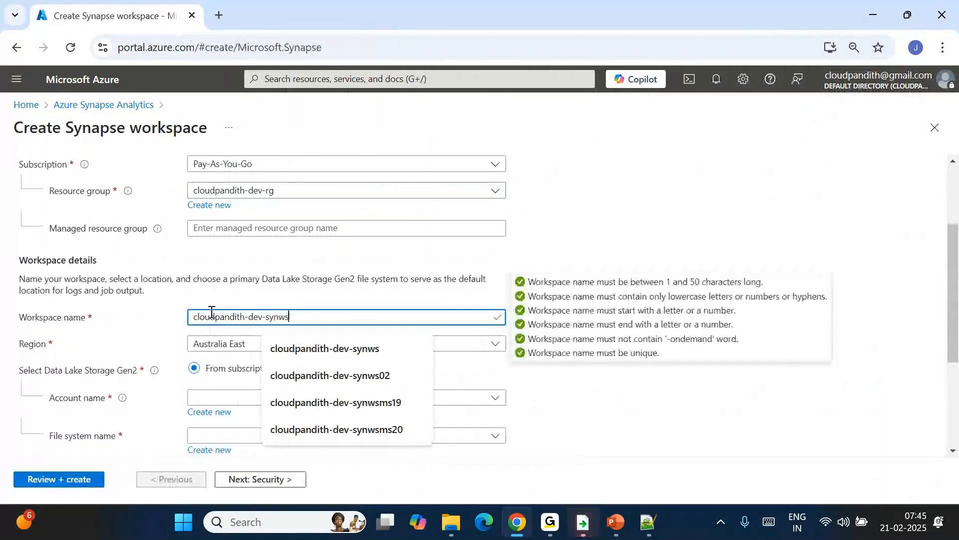
{"action": "type", "text": "ms21"}
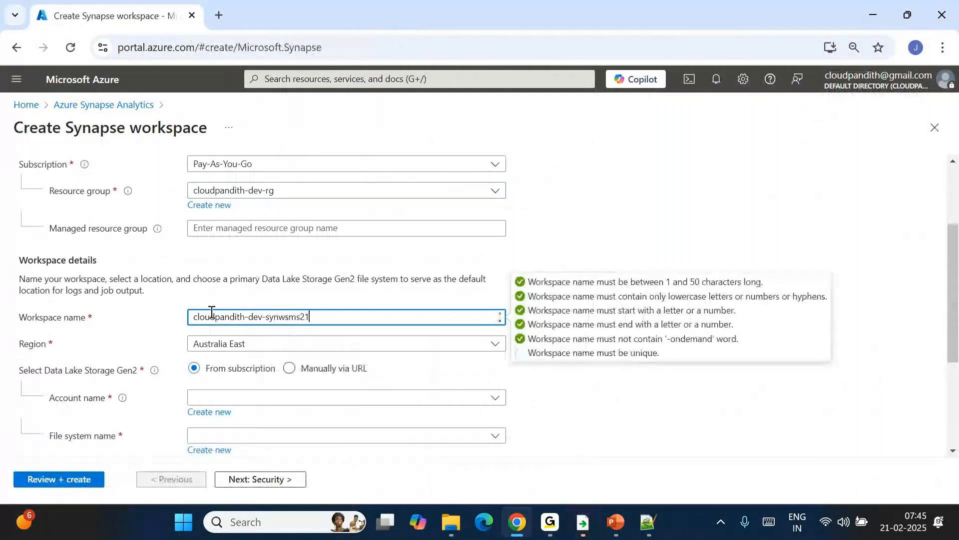
{"action": "scroll", "coordinate": [212, 315], "scroll_direction": "down", "scroll_amount": 2}
{"action": "left_click", "coordinate": [254, 286]}
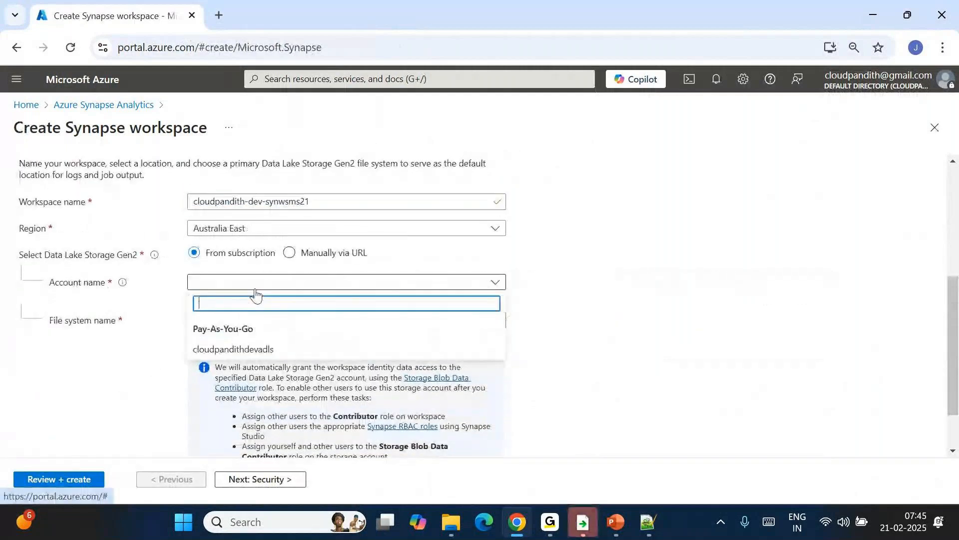
{"action": "left_click", "coordinate": [240, 351]}
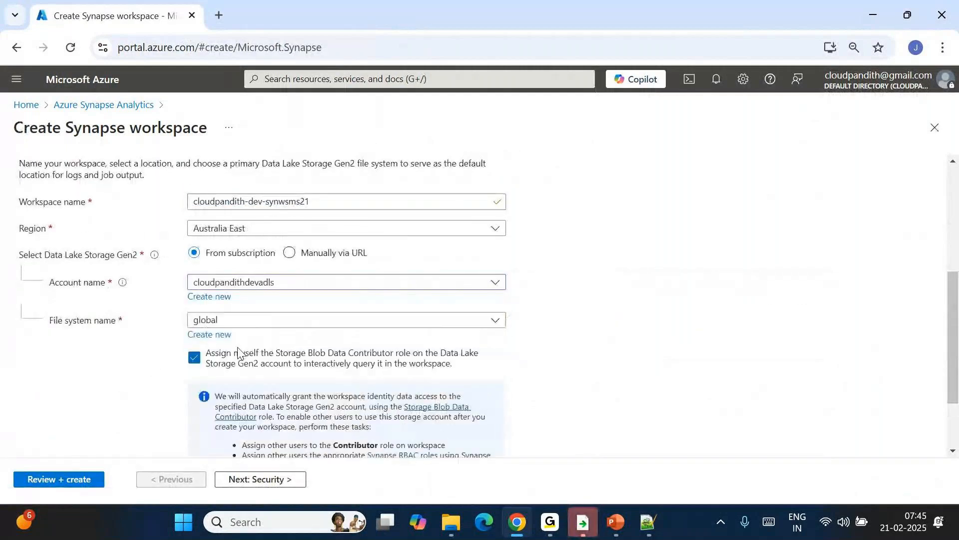
{"action": "left_click", "coordinate": [63, 482]}
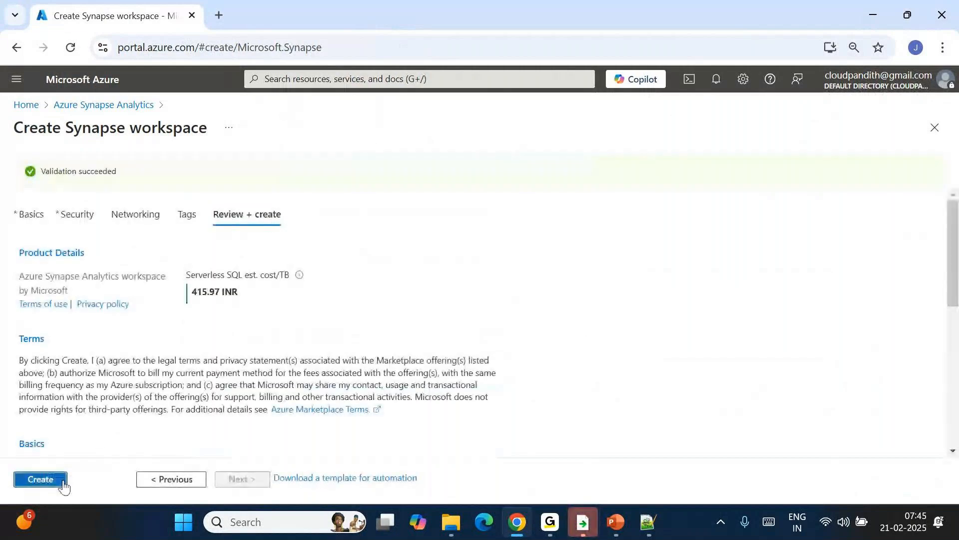
{"action": "left_click", "coordinate": [220, 16]}
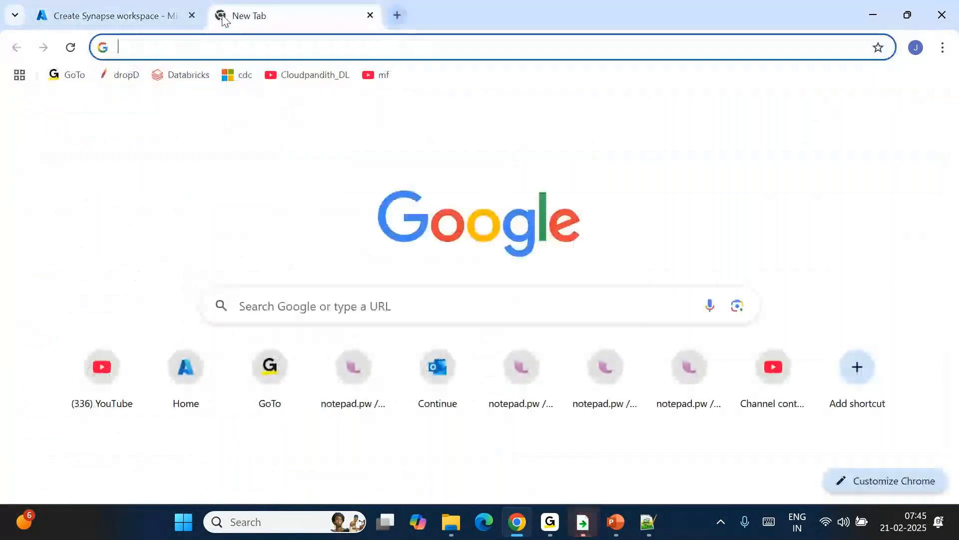
Move the new tab first and start entering 'cloudpandith' as the SQL database name
{"action": "left_click_drag", "start_coordinate": [222, 20], "coordinate": [29, 2]}
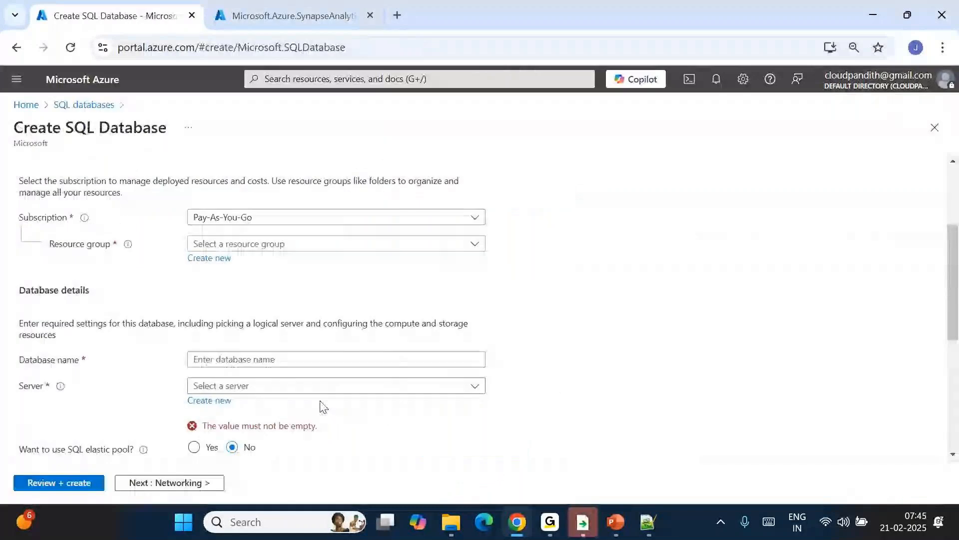
{"action": "left_click", "coordinate": [217, 360]}
{"action": "type", "text": "cloudpandi"}
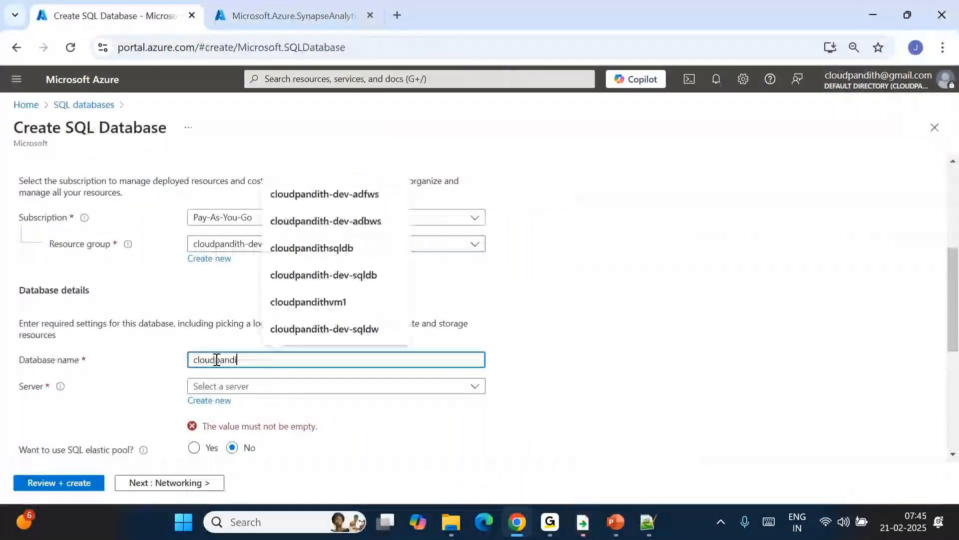
{"action": "type", "text": "th"}
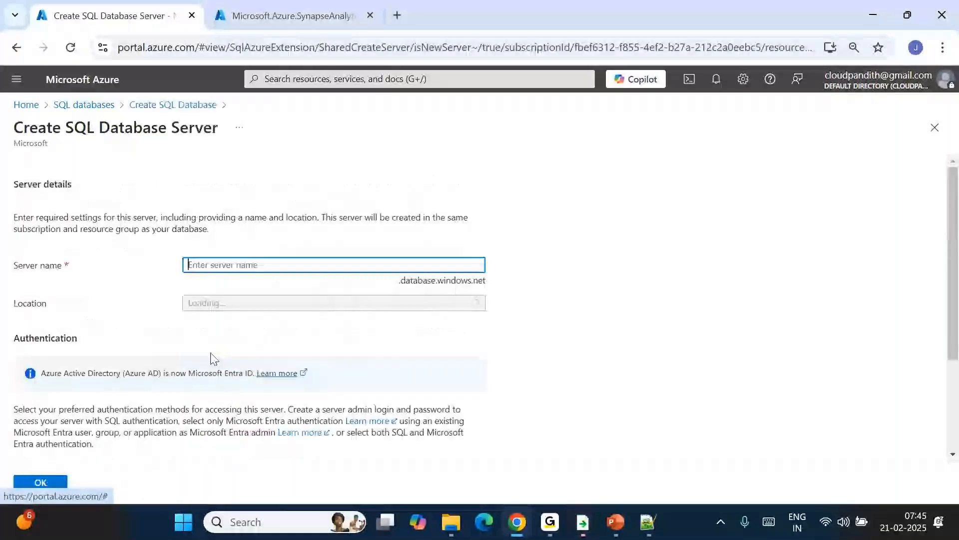
Define server dev-server21 with SQL authentication, entering the admin login and a confirmed password
{"action": "type", "text": "dev-serv"}
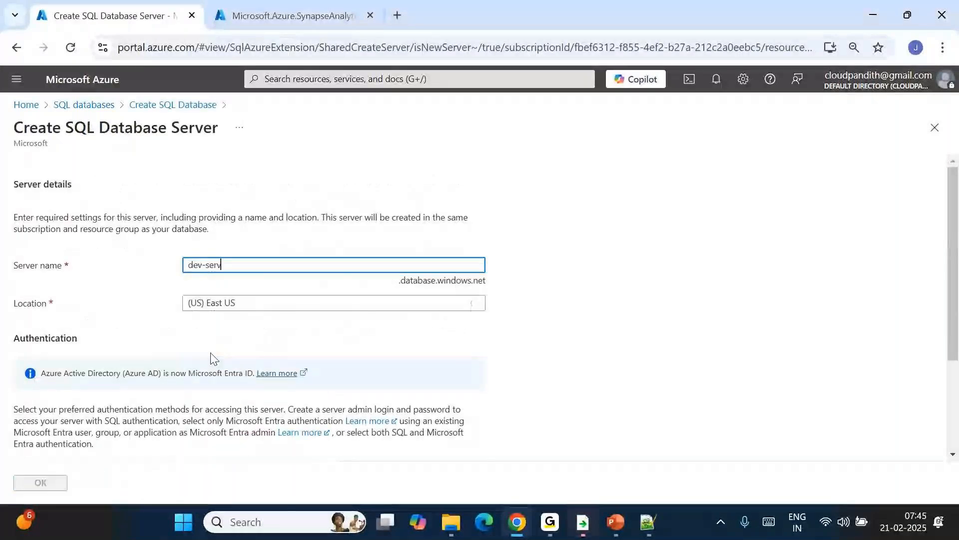
{"action": "type", "text": "er"}
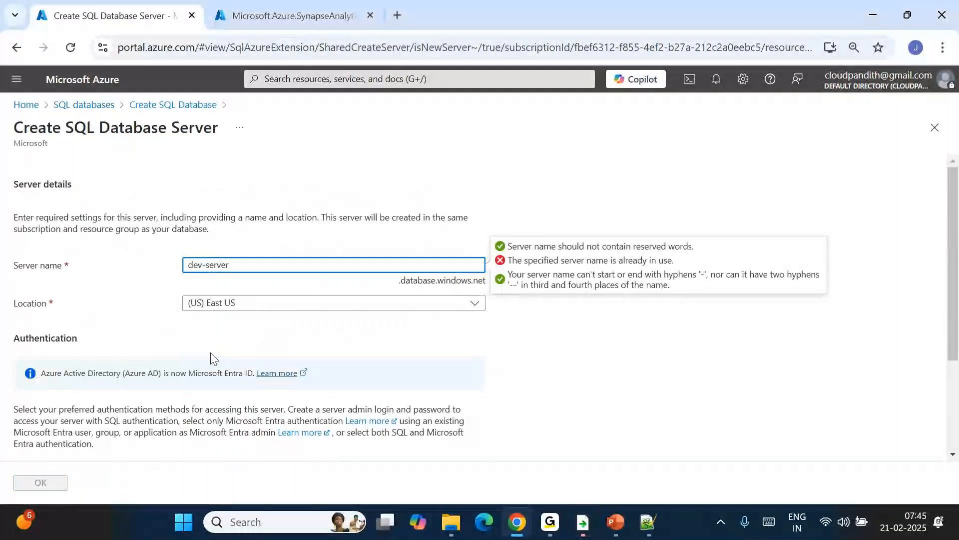
{"action": "type", "text": "21"}
{"action": "left_click", "coordinate": [320, 174]}
{"action": "scroll", "coordinate": [275, 293], "scroll_direction": "down", "scroll_amount": 4}
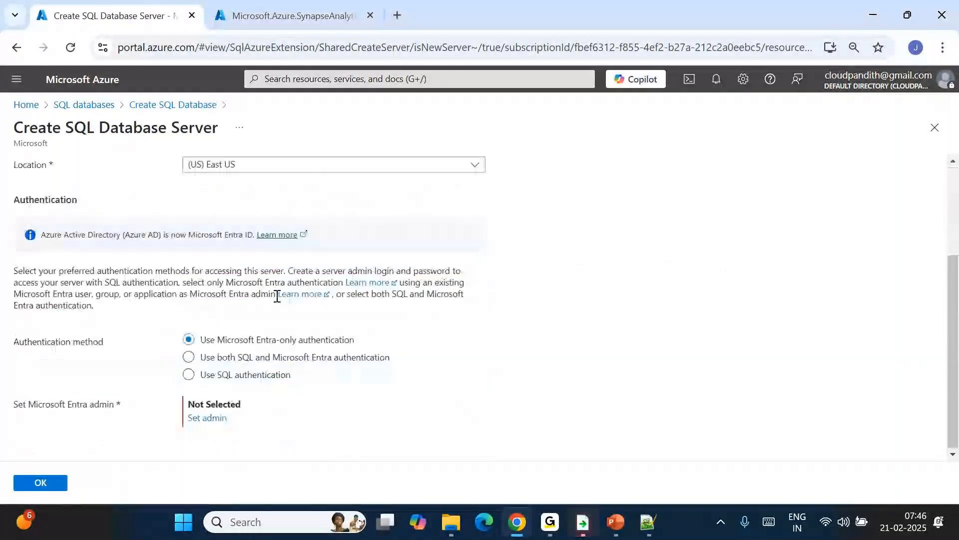
{"action": "left_click", "coordinate": [189, 337]}
{"action": "left_click", "coordinate": [215, 367]}
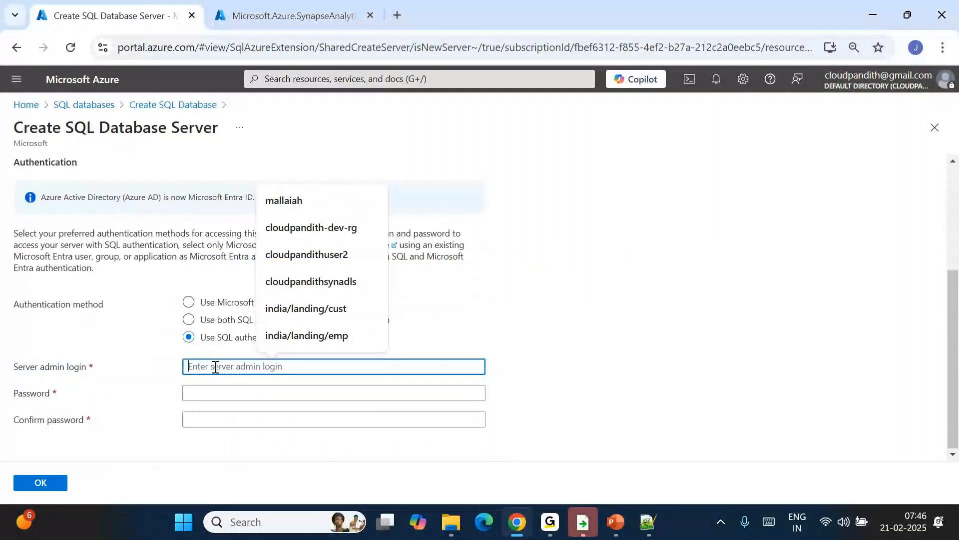
{"action": "type", "text": "mallaiah"}
{"action": "key", "text": "Tab"}
{"action": "type", "text": "•••••••"}
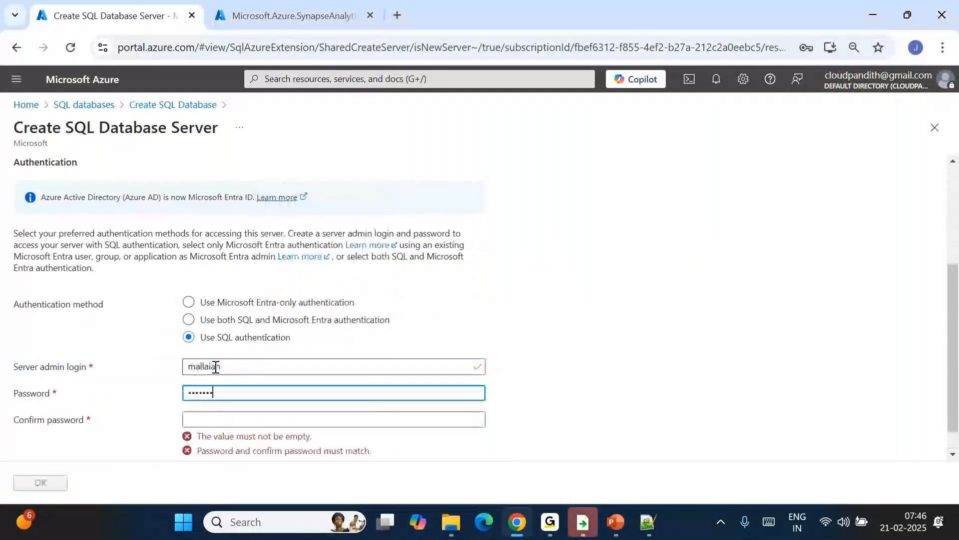
{"action": "type", "text": "•••••"}
{"action": "key", "text": "Tab"}
{"action": "type", "text": "••••••••••••"}
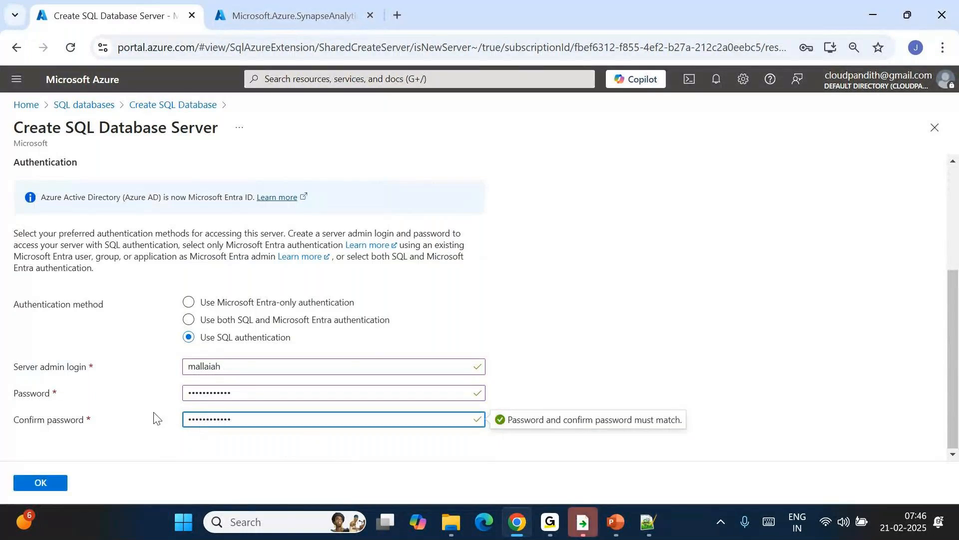
{"action": "left_click", "coordinate": [40, 482]}
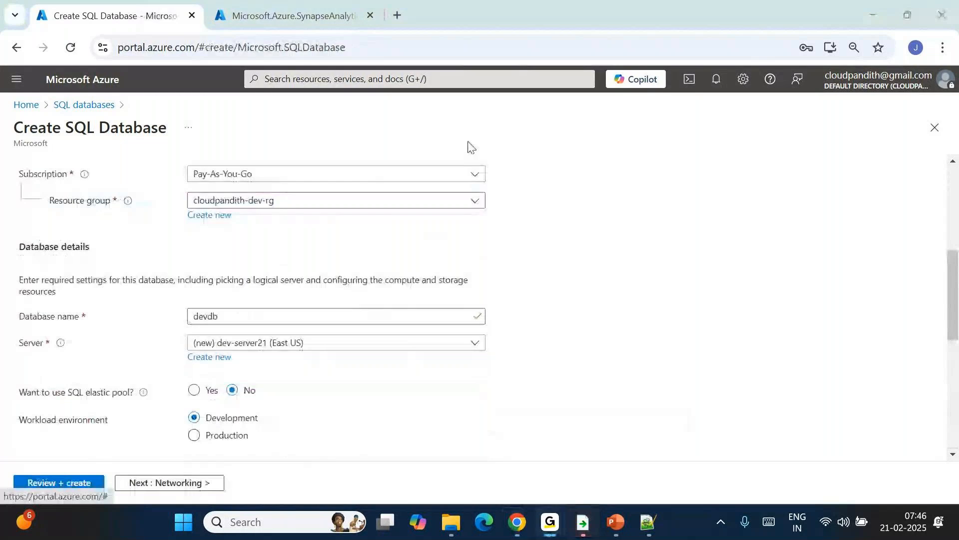
Set devdb compute to Standard S0 with 10 DTUs and 250 GB storage
{"action": "scroll", "coordinate": [327, 360], "scroll_direction": "down", "scroll_amount": 10}
{"action": "scroll", "coordinate": [327, 360], "scroll_direction": "up", "scroll_amount": 10}
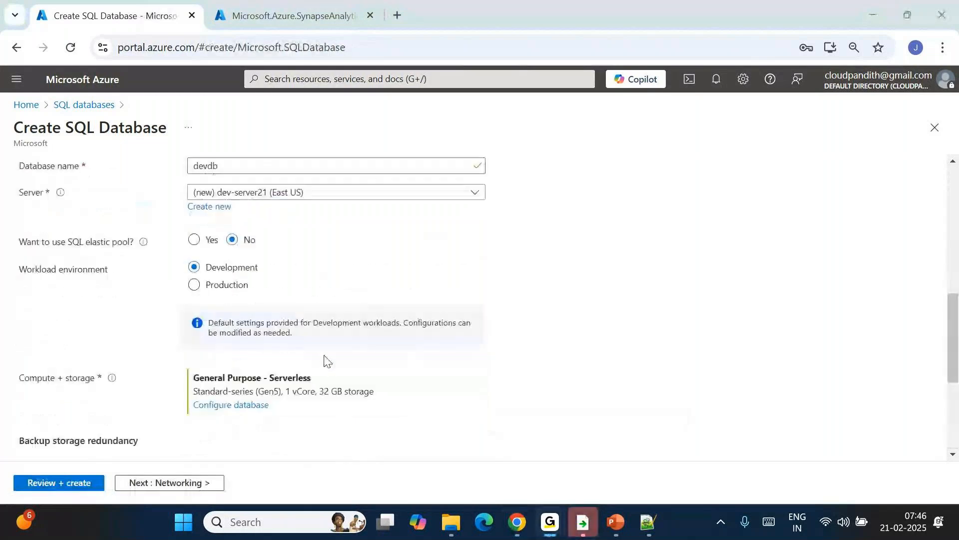
{"action": "scroll", "coordinate": [325, 356], "scroll_direction": "down", "scroll_amount": 5}
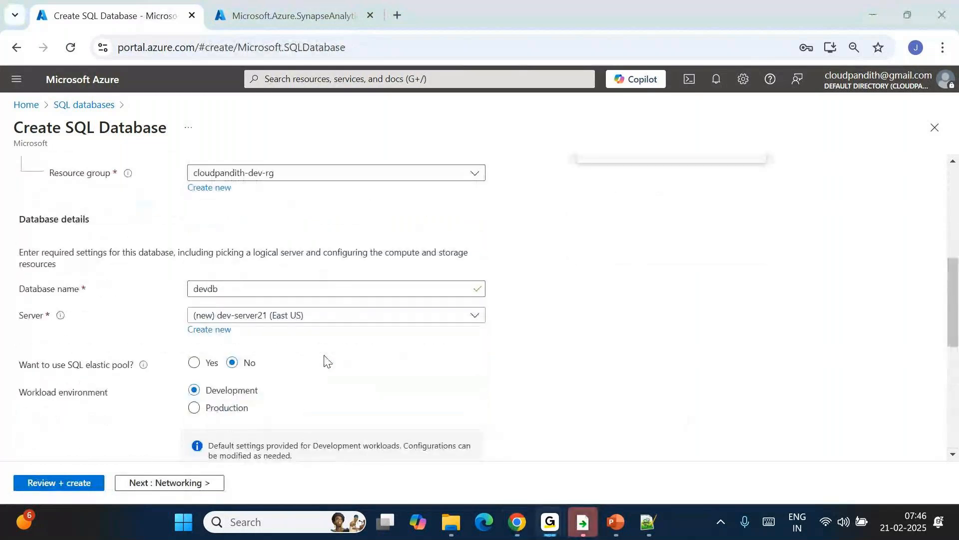
{"action": "left_click", "coordinate": [252, 262]}
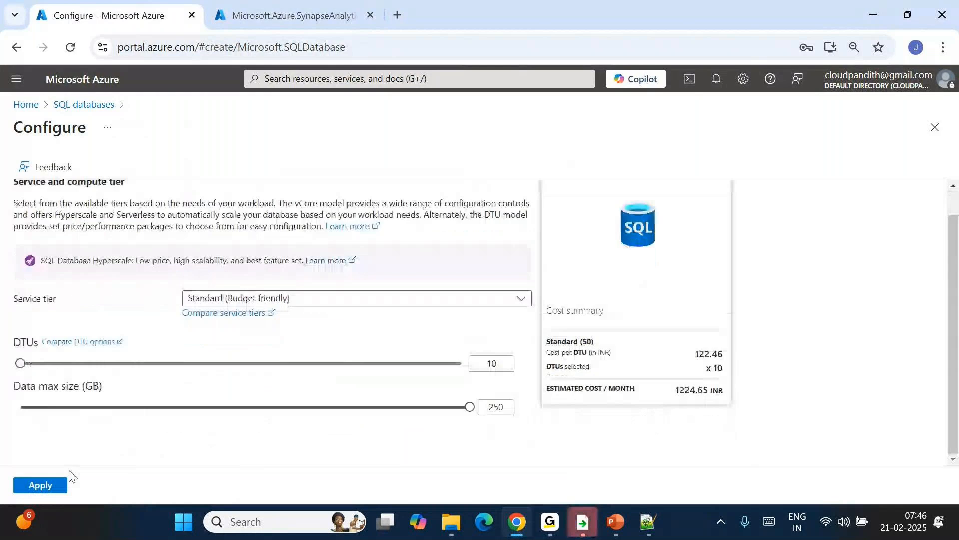
{"action": "left_click", "coordinate": [66, 481]}
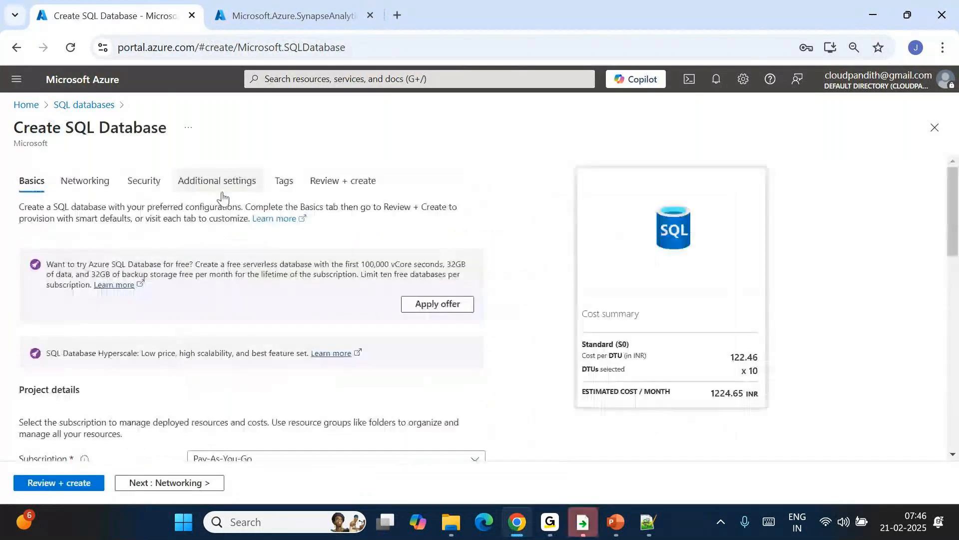
Use a public endpoint allowing Azure services and the client IP, then go to Review + create
{"action": "left_click", "coordinate": [86, 184]}
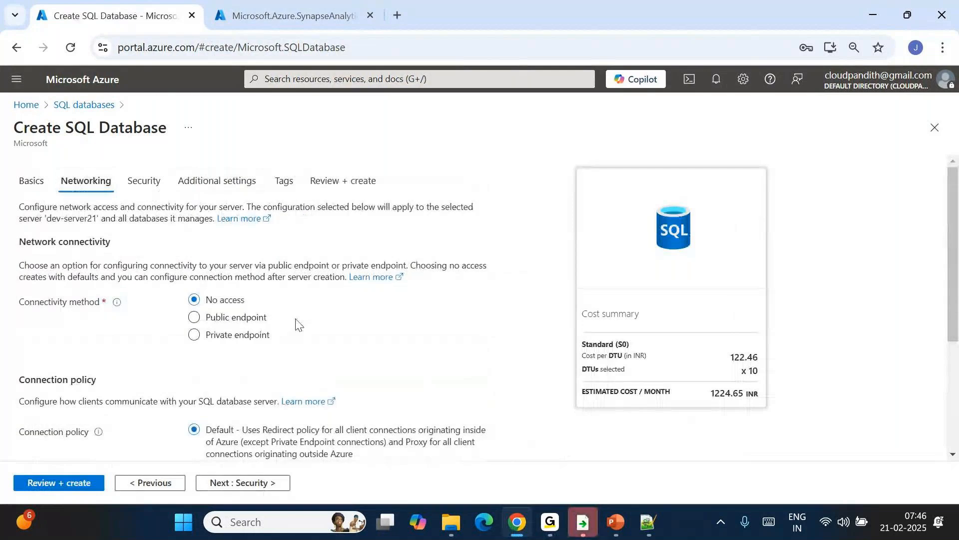
{"action": "left_click", "coordinate": [267, 318]}
{"action": "scroll", "coordinate": [260, 280], "scroll_direction": "down", "scroll_amount": 5}
{"action": "left_click", "coordinate": [253, 207]}
{"action": "left_click", "coordinate": [257, 247]}
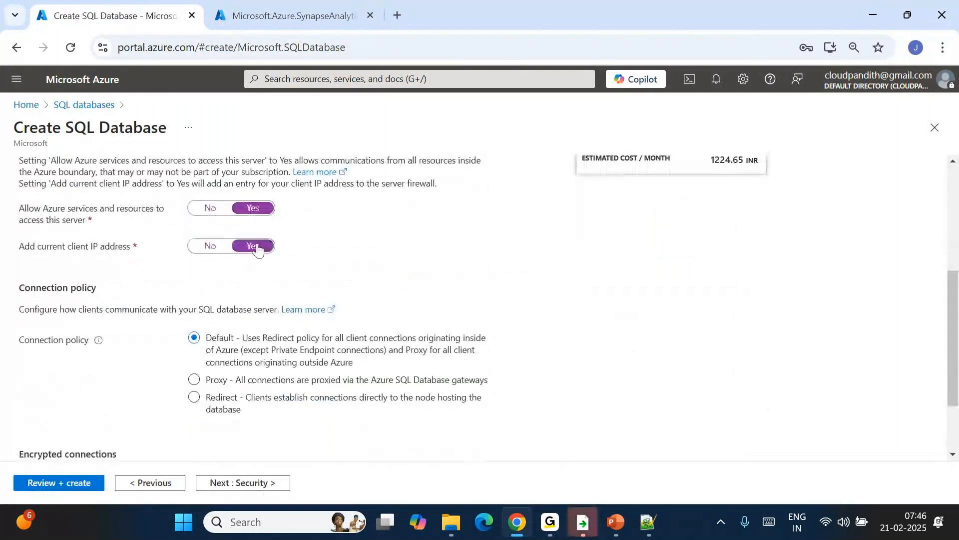
{"action": "scroll", "coordinate": [326, 265], "scroll_direction": "up", "scroll_amount": 5}
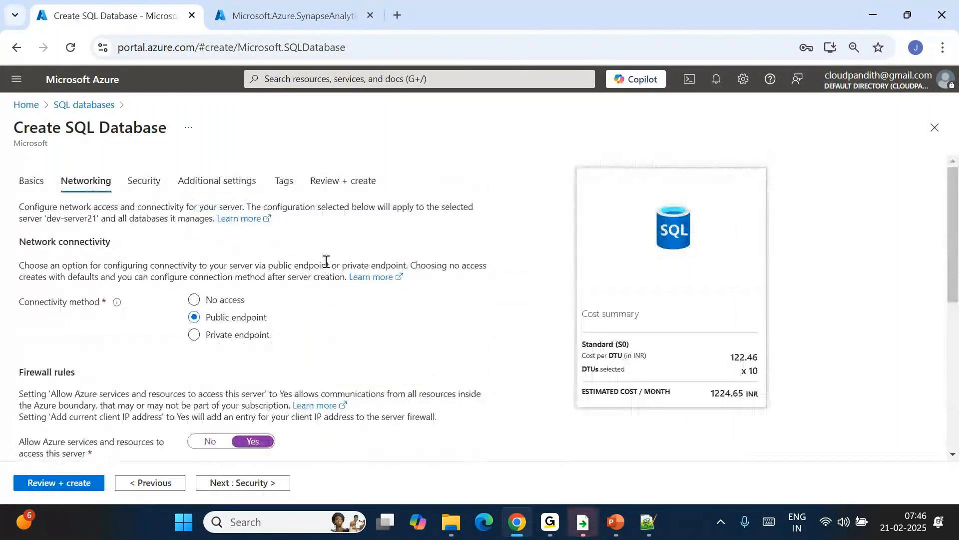
{"action": "left_click", "coordinate": [68, 484]}
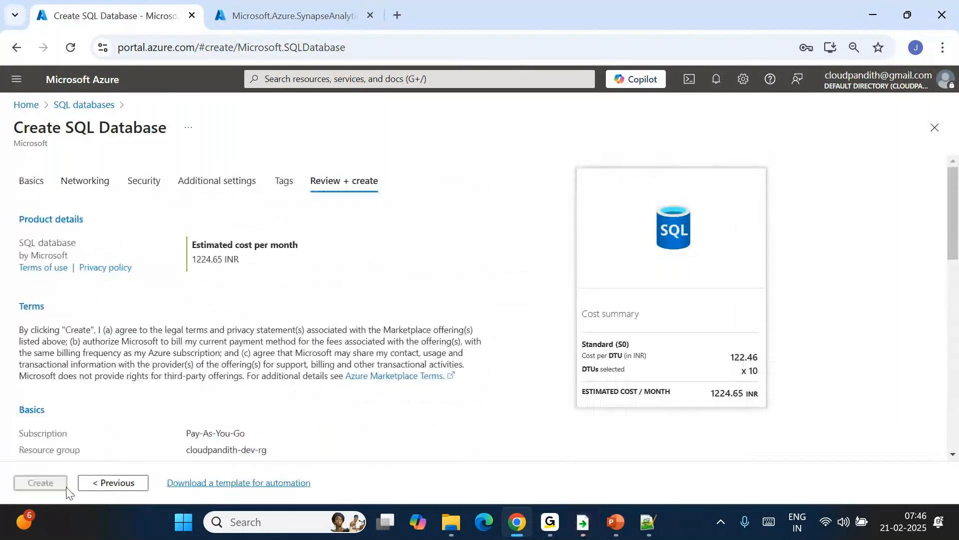
Load portal.azure.com in a new browser tab
{"action": "left_click", "coordinate": [397, 15]}
{"action": "type", "text": "portal.azure.com"}
{"action": "key", "text": "Return"}
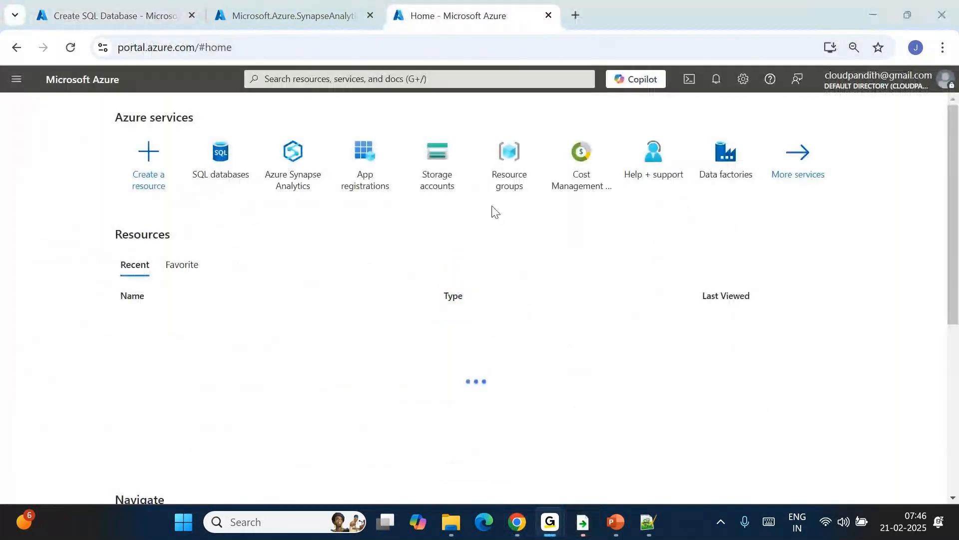
Find Key vaults through the portal search and start a new key vault
{"action": "left_click", "coordinate": [344, 80]}
{"action": "type", "text": "key va"}
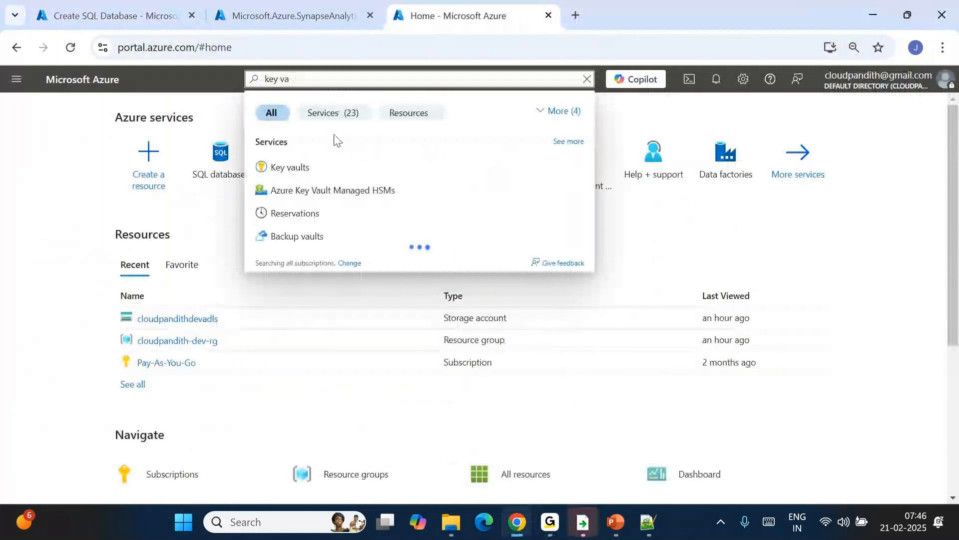
{"action": "left_click", "coordinate": [306, 173]}
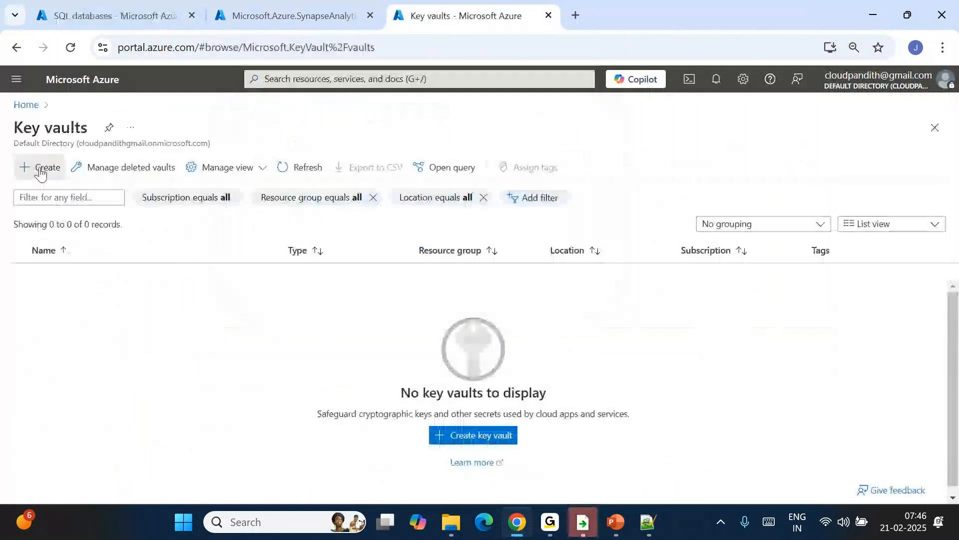
{"action": "left_click", "coordinate": [41, 173]}
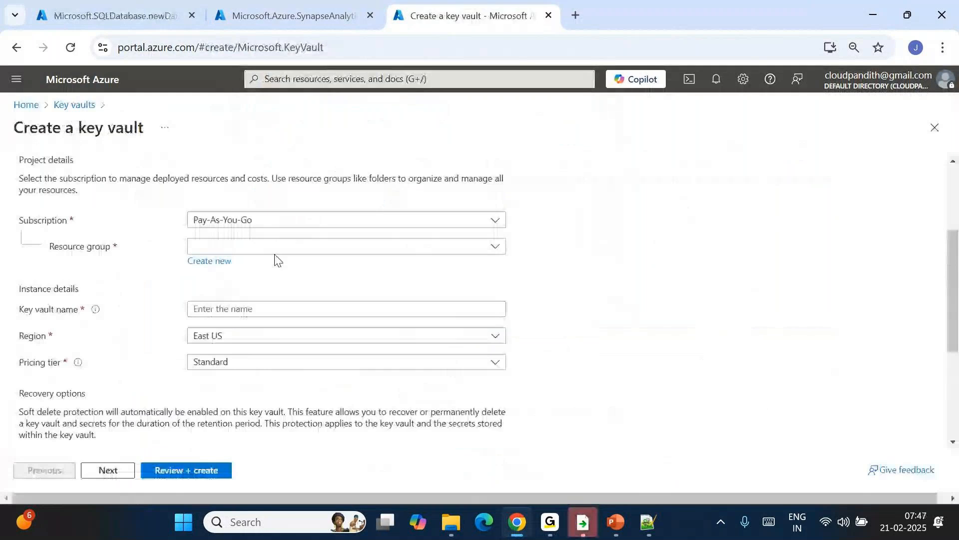
Name the key vault cloudpandith-dev-akvws, review the settings, and create it
{"action": "left_click", "coordinate": [245, 308]}
{"action": "type", "text": "cloudpandith-dev-akv"}
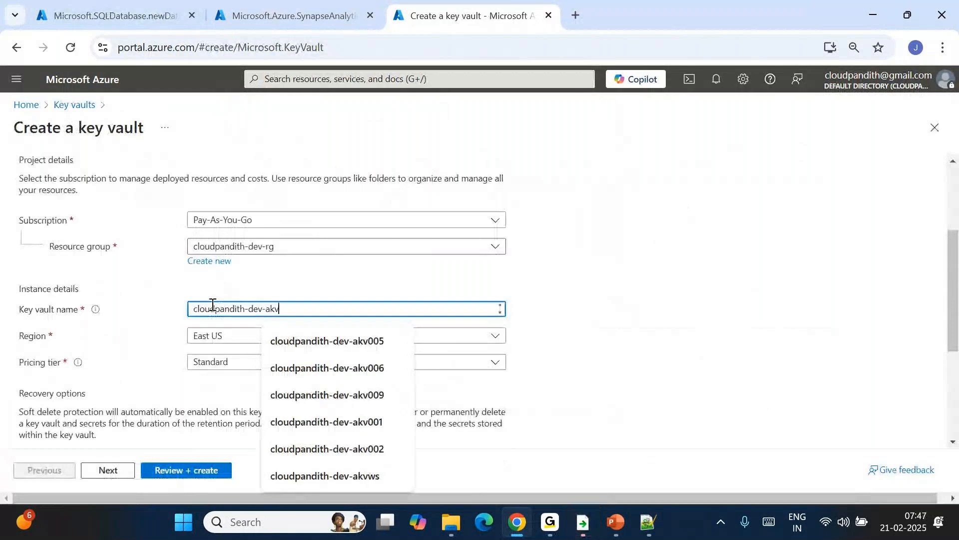
{"action": "type", "text": "ws"}
{"action": "scroll", "coordinate": [217, 445], "scroll_direction": "down", "scroll_amount": 1}
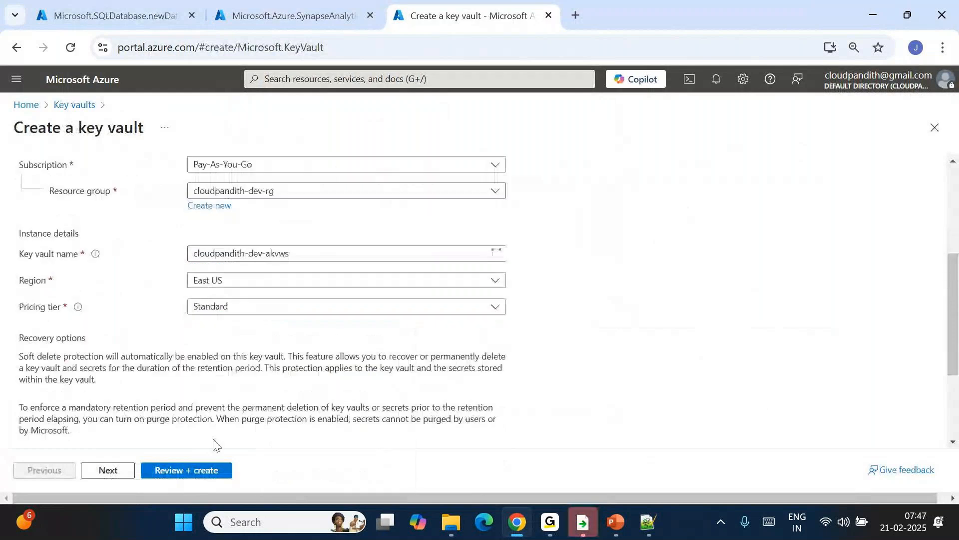
{"action": "left_click", "coordinate": [191, 469]}
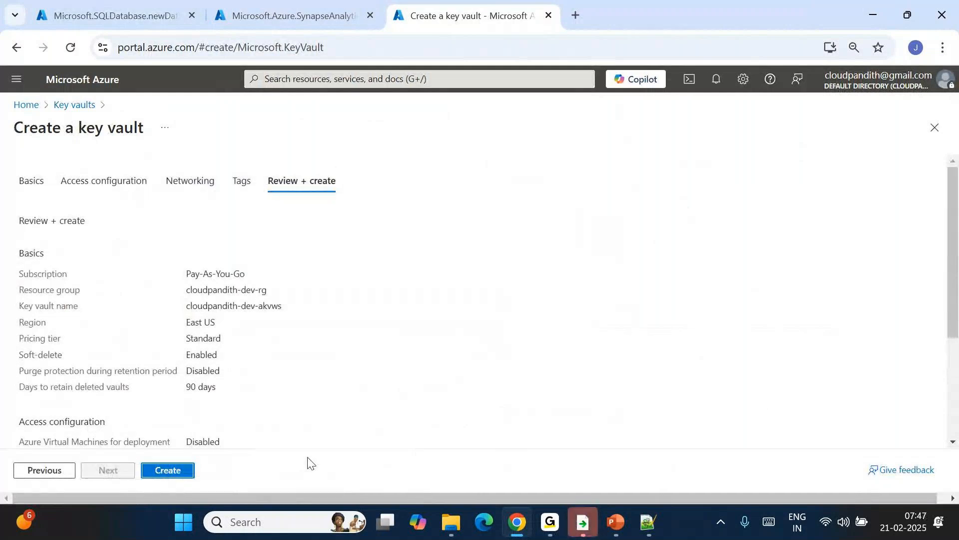
{"action": "left_click", "coordinate": [577, 5]}
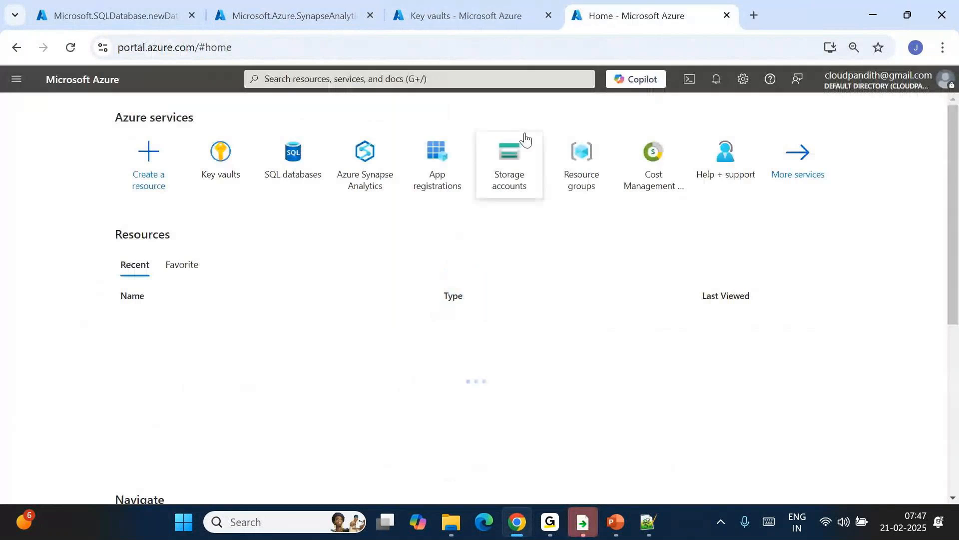
Find Logic apps via search and start a new one on the Multi-tenant plan
{"action": "left_click", "coordinate": [395, 76]}
{"action": "type", "text": "logic a"}
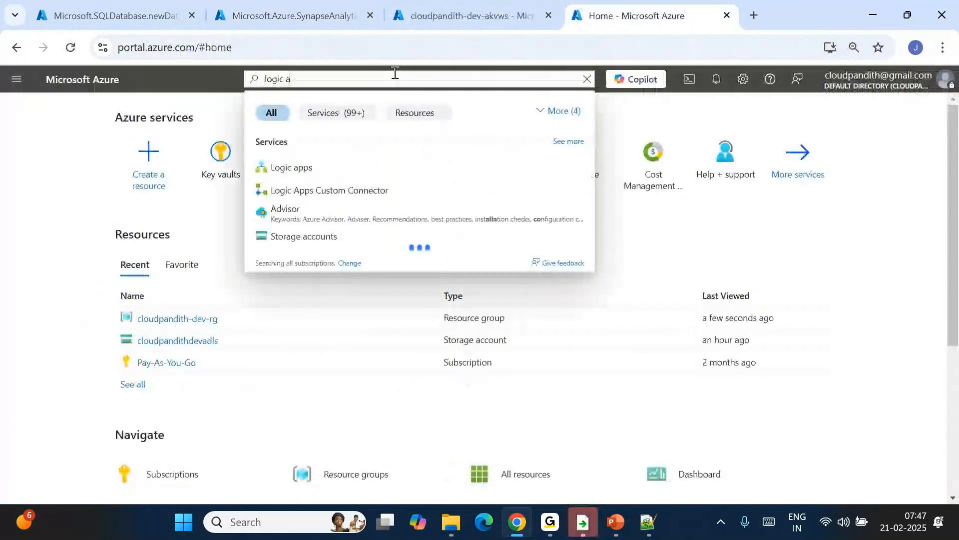
{"action": "left_click", "coordinate": [291, 168]}
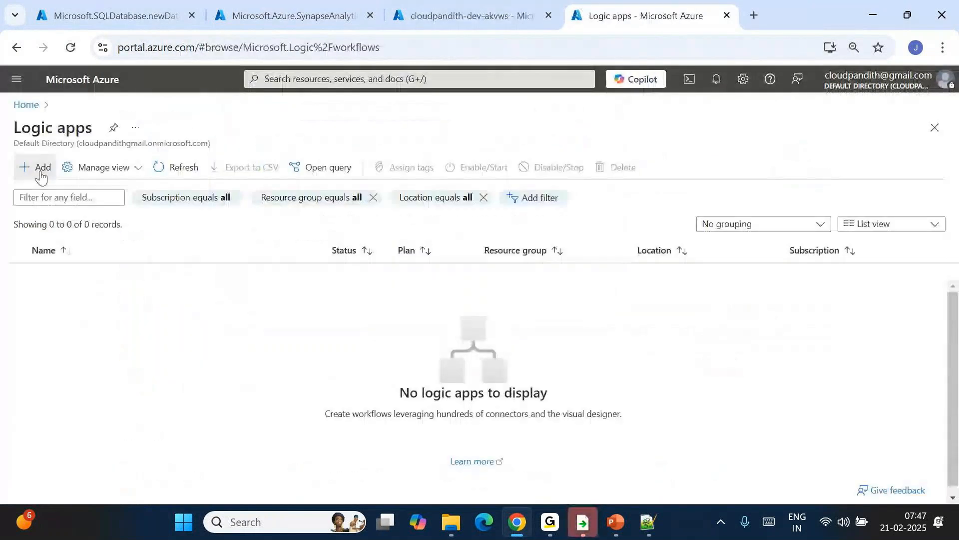
{"action": "left_click", "coordinate": [35, 166]}
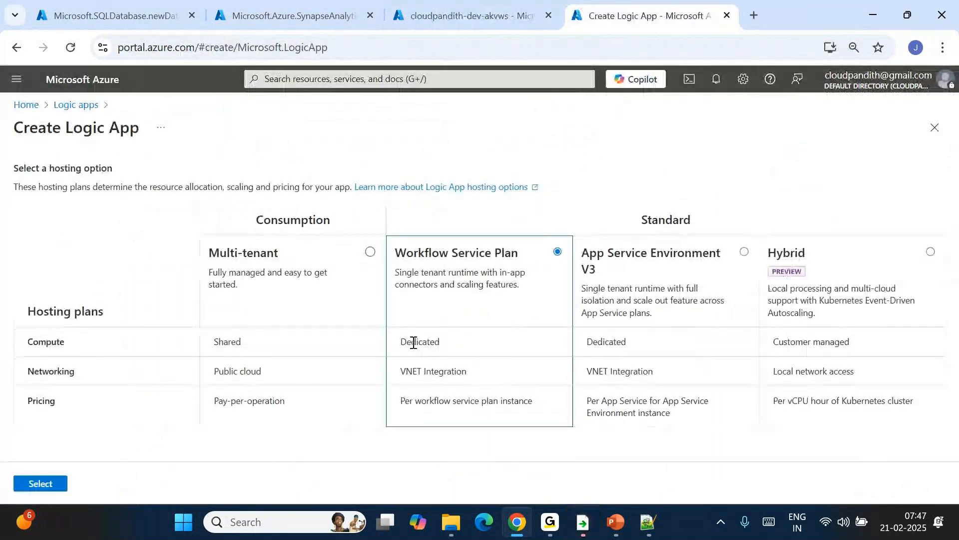
{"action": "left_click", "coordinate": [295, 287]}
{"action": "left_click", "coordinate": [40, 483]}
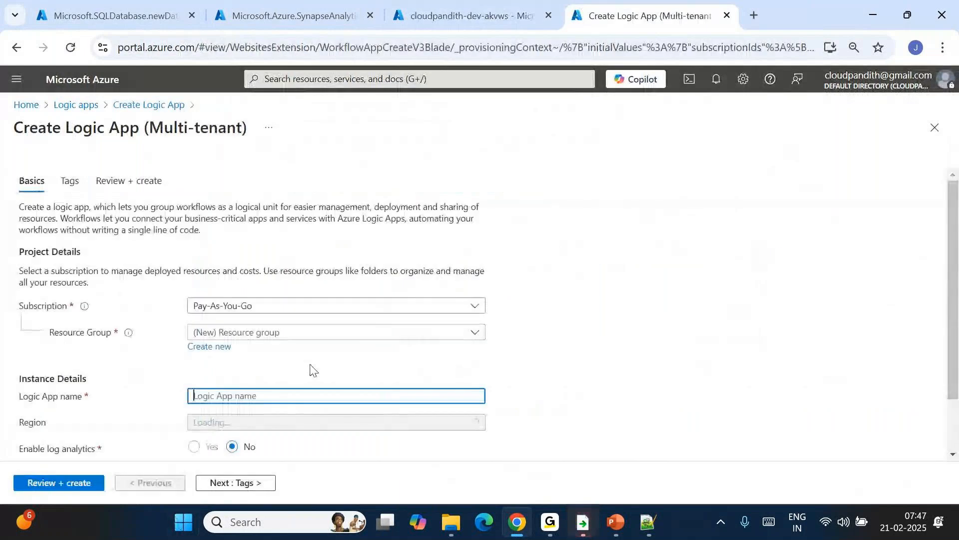
Name the logic app logicapp-ws, review the settings, and create it
{"action": "scroll", "coordinate": [266, 339], "scroll_direction": "down", "scroll_amount": 2}
{"action": "left_click", "coordinate": [215, 300]}
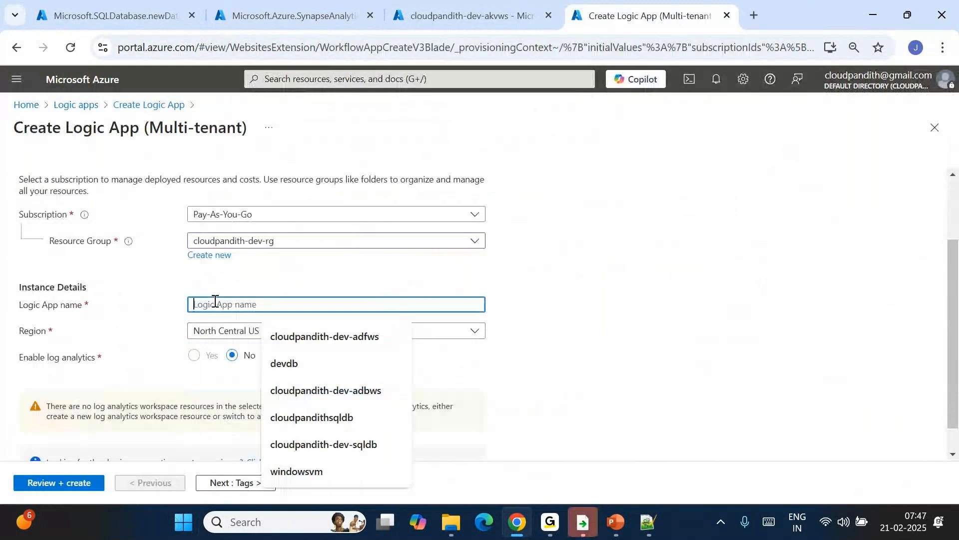
{"action": "type", "text": "logicapp-ws"}
{"action": "scroll", "coordinate": [215, 350], "scroll_direction": "down", "scroll_amount": 1}
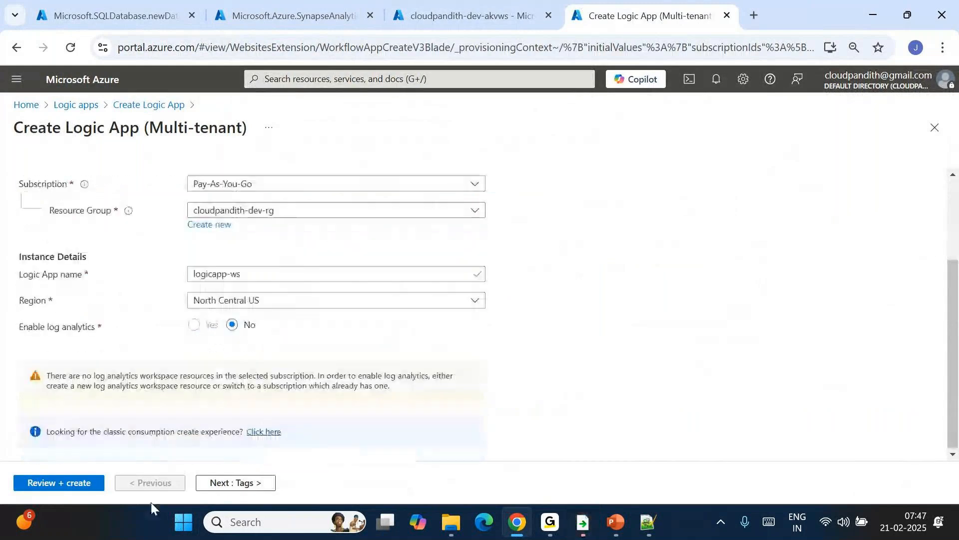
{"action": "left_click", "coordinate": [59, 484]}
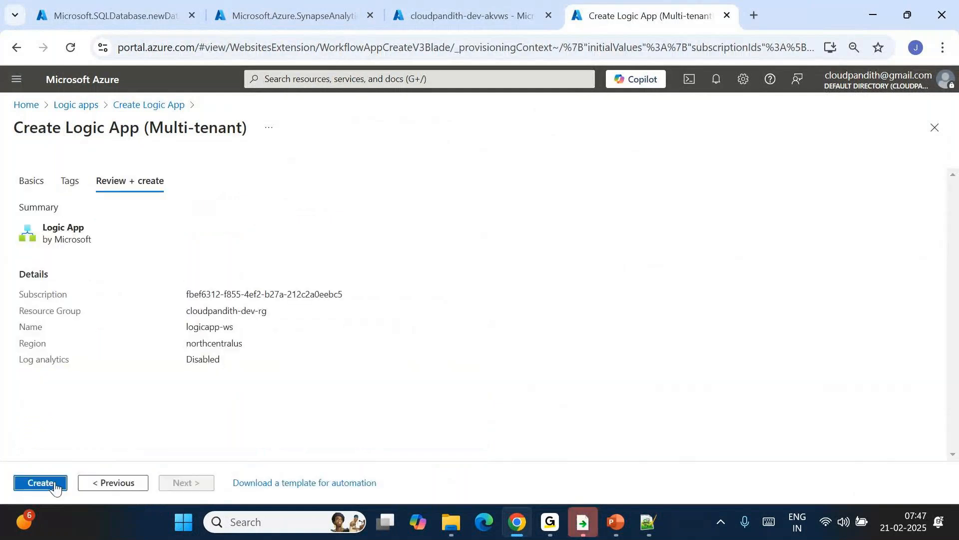
{"action": "left_click", "coordinate": [54, 483]}
Load portal.azure.com in a new browser tab
{"action": "left_click", "coordinate": [753, 16]}
{"action": "type", "text": "portal.azure.com"}
{"action": "key", "text": "Return"}
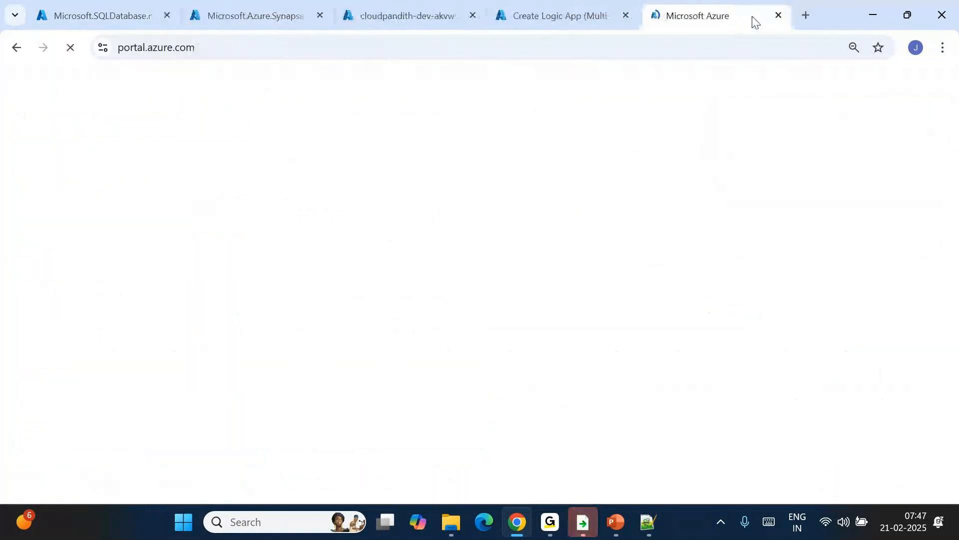
Start a new storage account and name it cloudpandithdevsftp
{"action": "left_click_drag", "start_coordinate": [753, 17], "coordinate": [147, 3]}
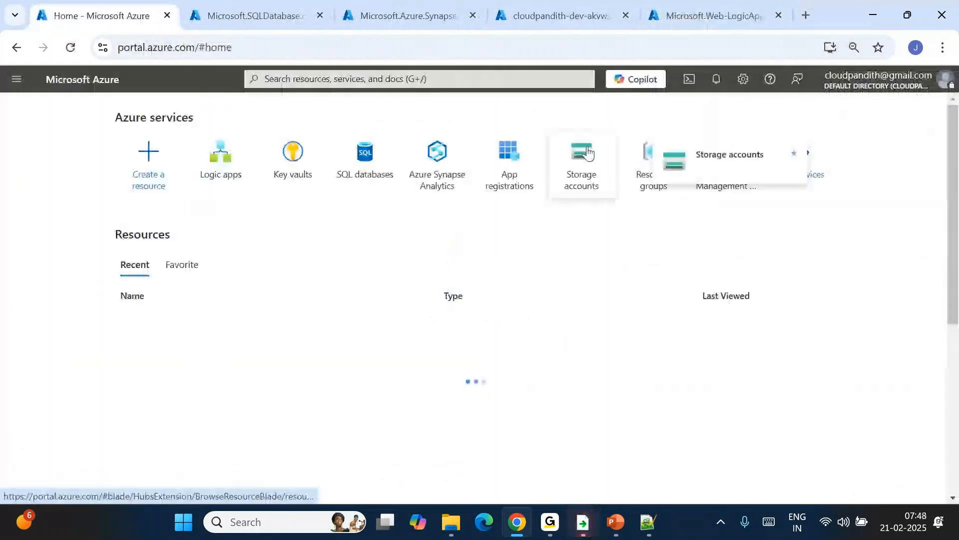
{"action": "left_click", "coordinate": [588, 153]}
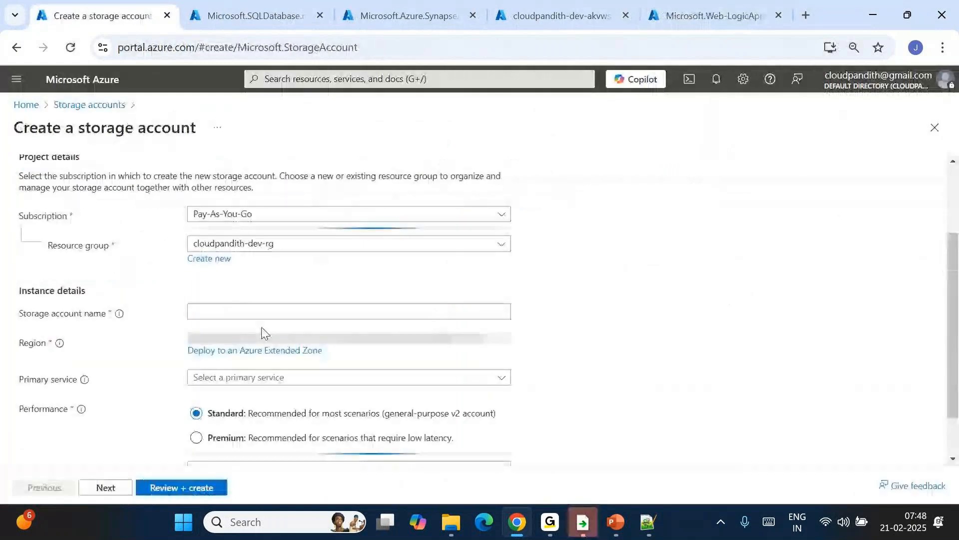
{"action": "left_click", "coordinate": [237, 314]}
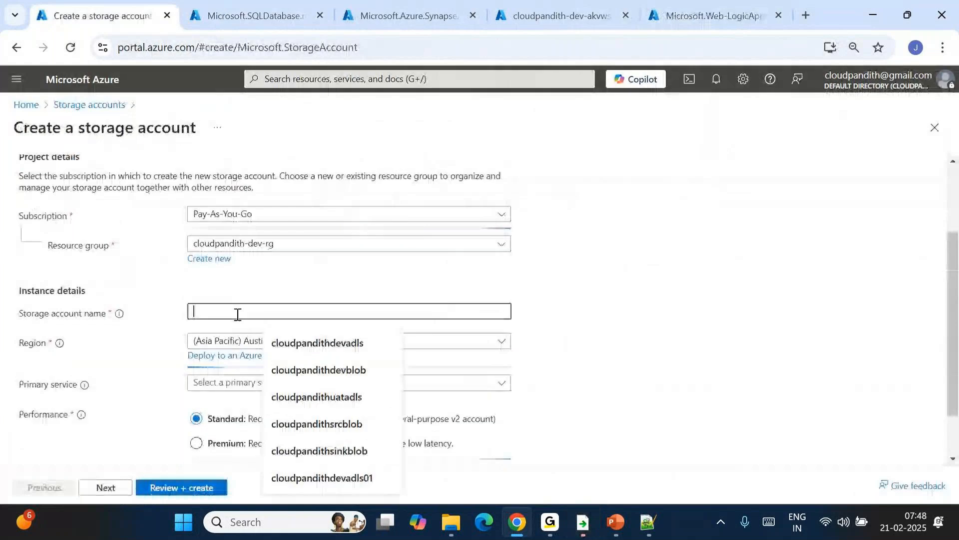
{"action": "type", "text": "cloud"}
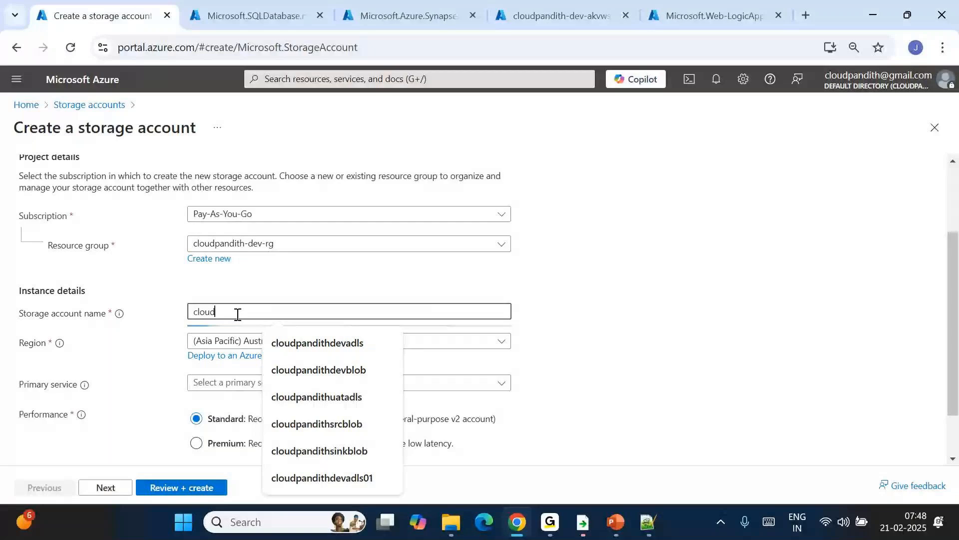
{"action": "type", "text": "sftp"}
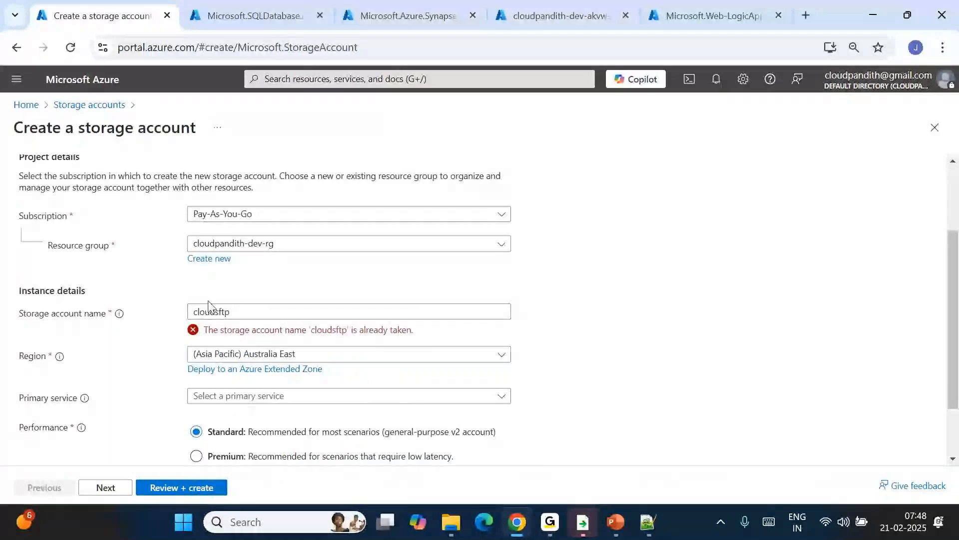
{"action": "left_click", "coordinate": [212, 311]}
{"action": "type", "text": "PANDITH-"}
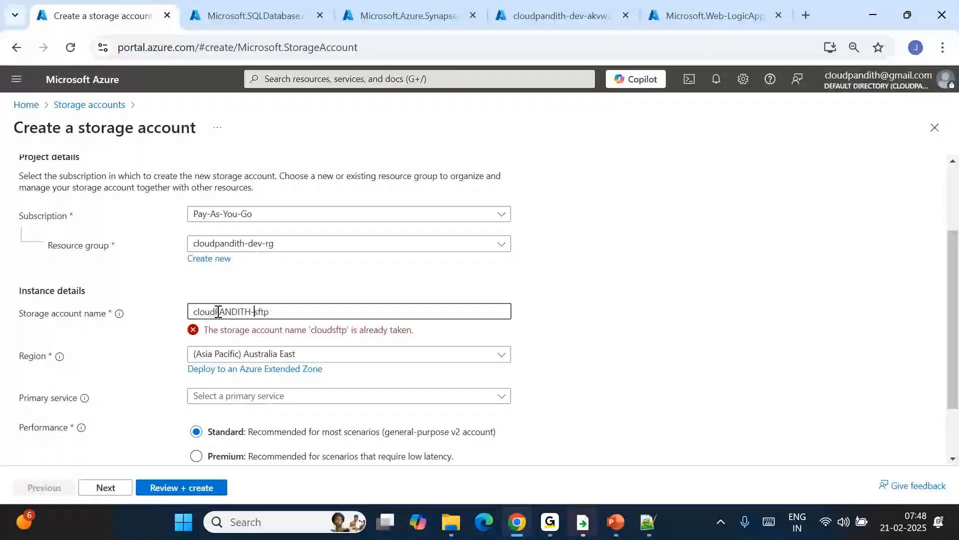
{"action": "key", "text": "BackSpace"}
{"action": "key", "text": "BackSpace"}
{"action": "key", "text": "BackSpace"}
{"action": "key", "text": "BackSpace"}
{"action": "key", "text": "BackSpace"}
{"action": "key", "text": "BackSpace"}
{"action": "key", "text": "BackSpace"}
{"action": "key", "text": "BackSpace"}
{"action": "type", "text": "pandith-"}
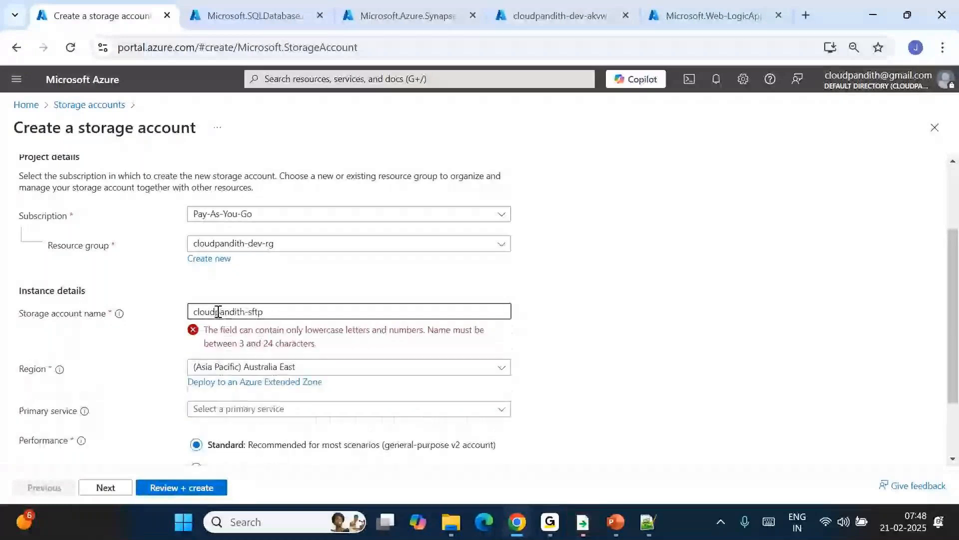
{"action": "key", "text": "BackSpace"}
{"action": "type", "text": "d"}
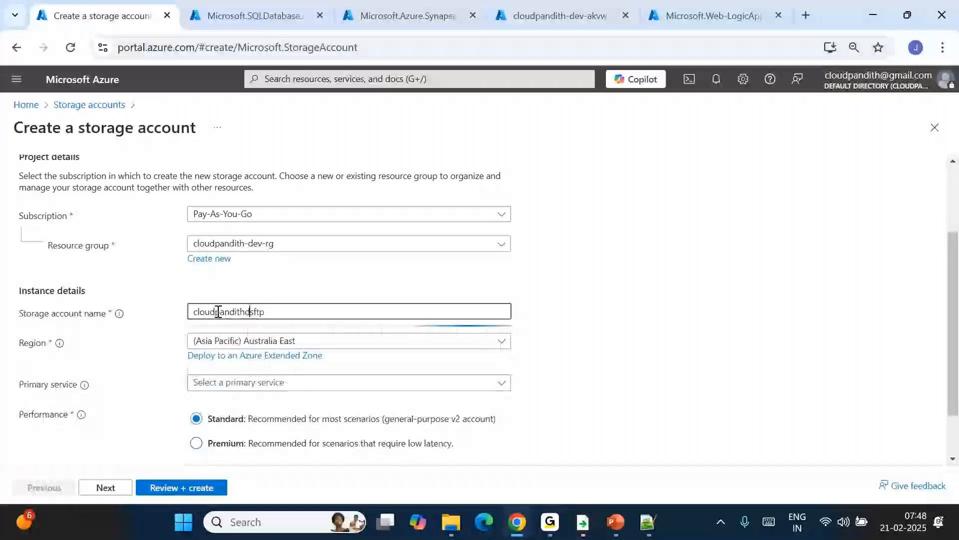
{"action": "type", "text": "ev"}
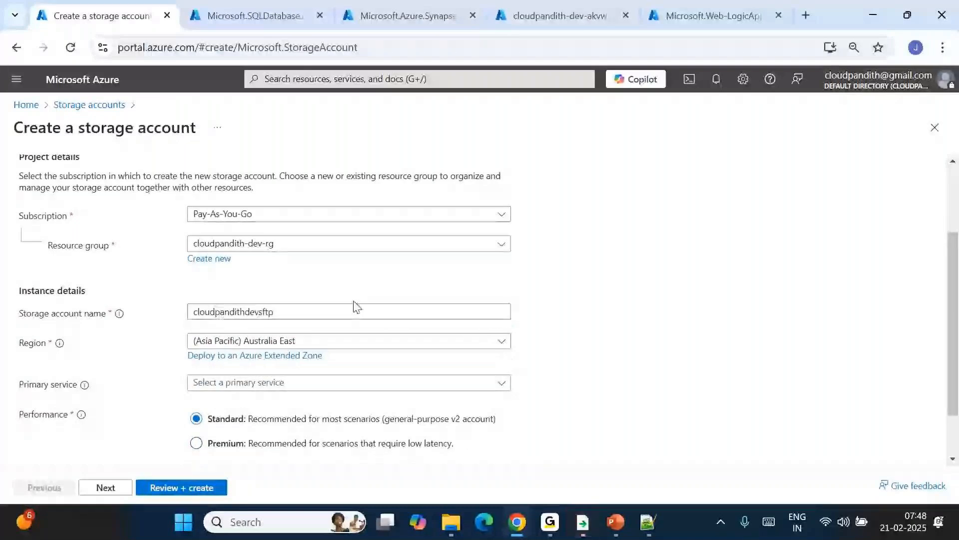
Enable SFTP in the Advanced settings and proceed to Review + create
{"action": "left_click", "coordinate": [106, 487]}
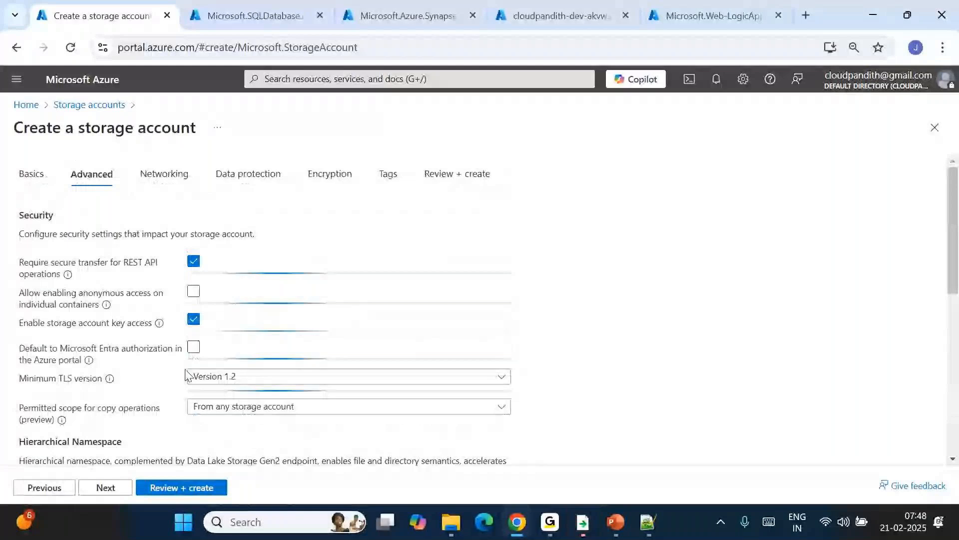
{"action": "scroll", "coordinate": [185, 376], "scroll_direction": "down", "scroll_amount": 2}
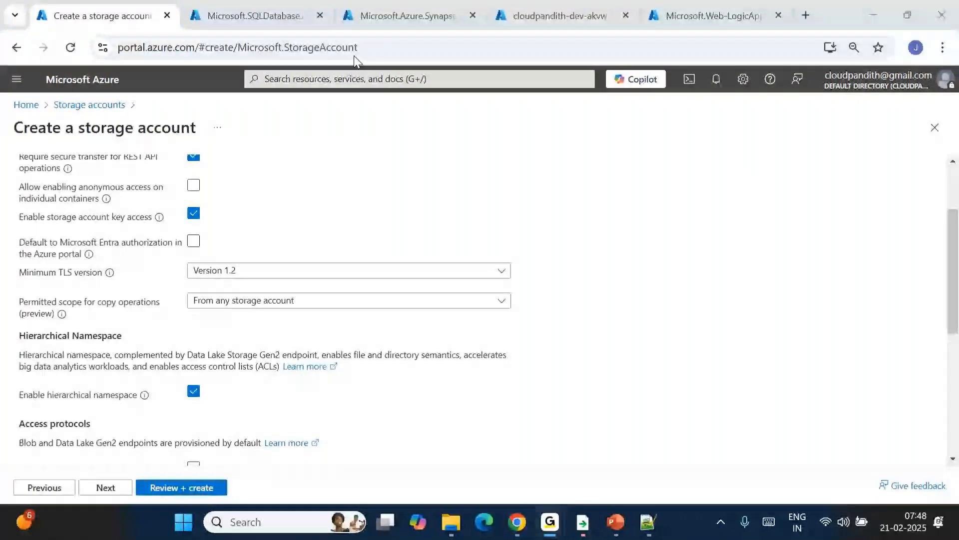
{"action": "scroll", "coordinate": [280, 337], "scroll_direction": "down", "scroll_amount": 3}
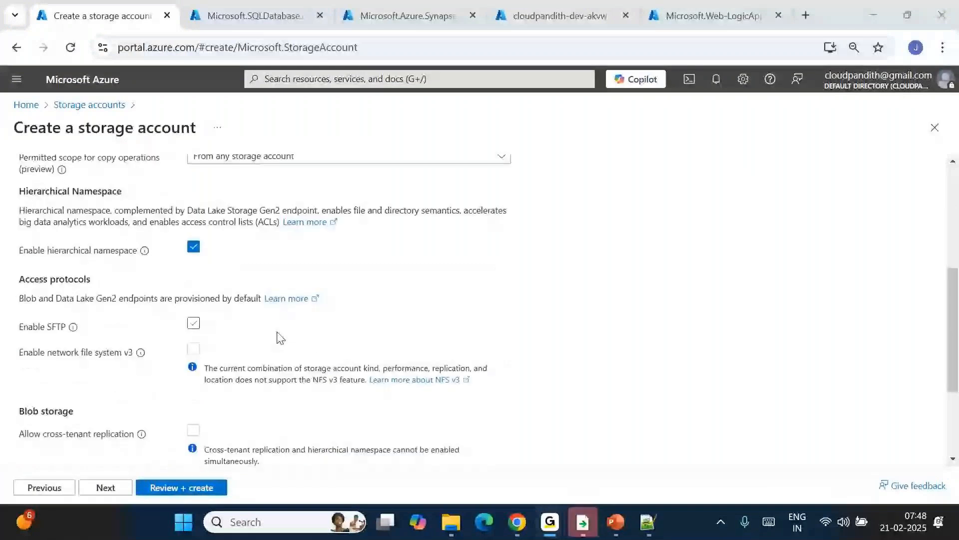
{"action": "left_click", "coordinate": [194, 324]}
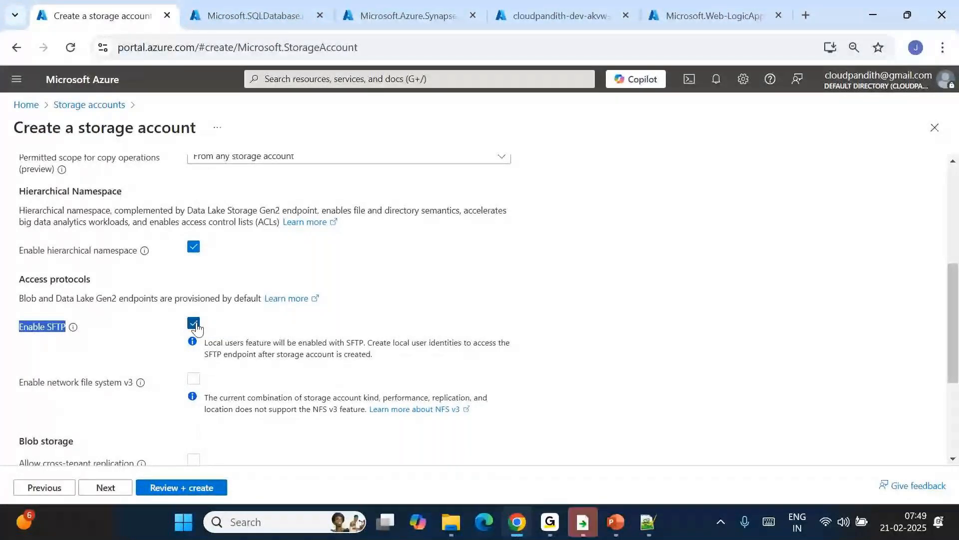
{"action": "left_click", "coordinate": [172, 488]}
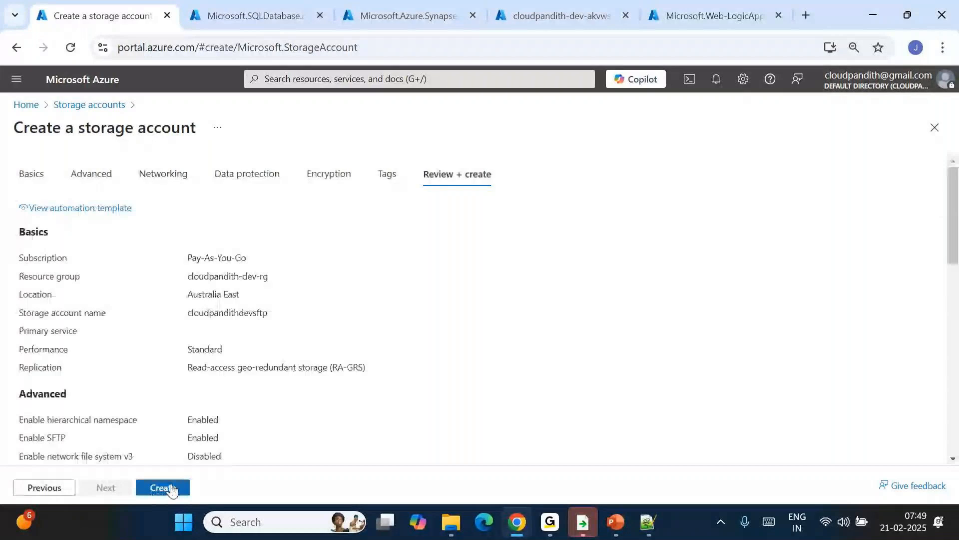
Create cloudpandithdevsftp, refresh until deployment completes, and open the new storage account
{"action": "left_click", "coordinate": [171, 488]}
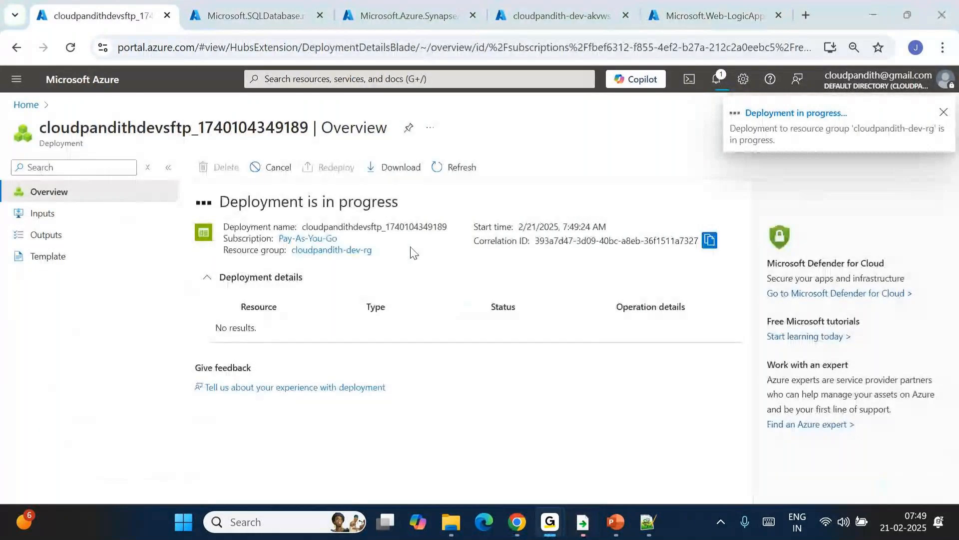
{"action": "left_click", "coordinate": [459, 166]}
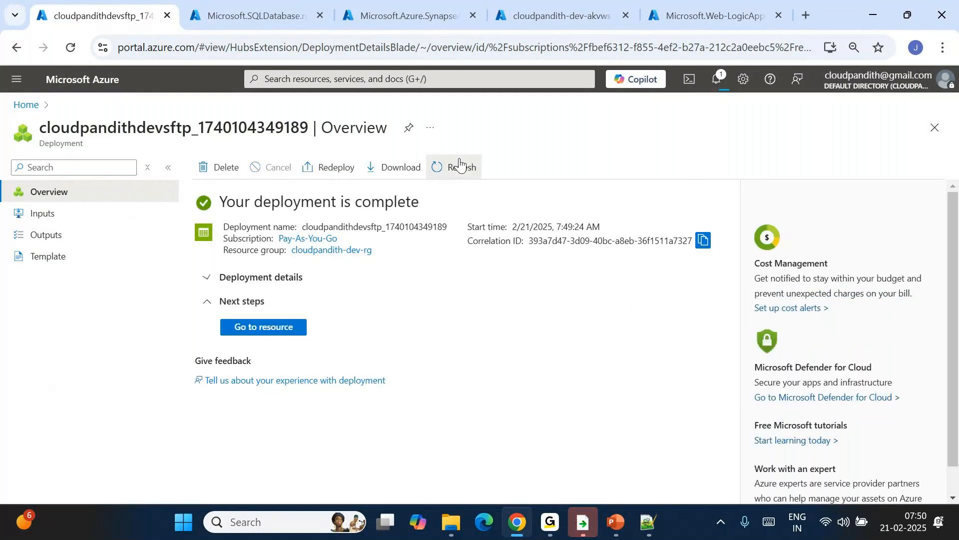
{"action": "left_click", "coordinate": [252, 327]}
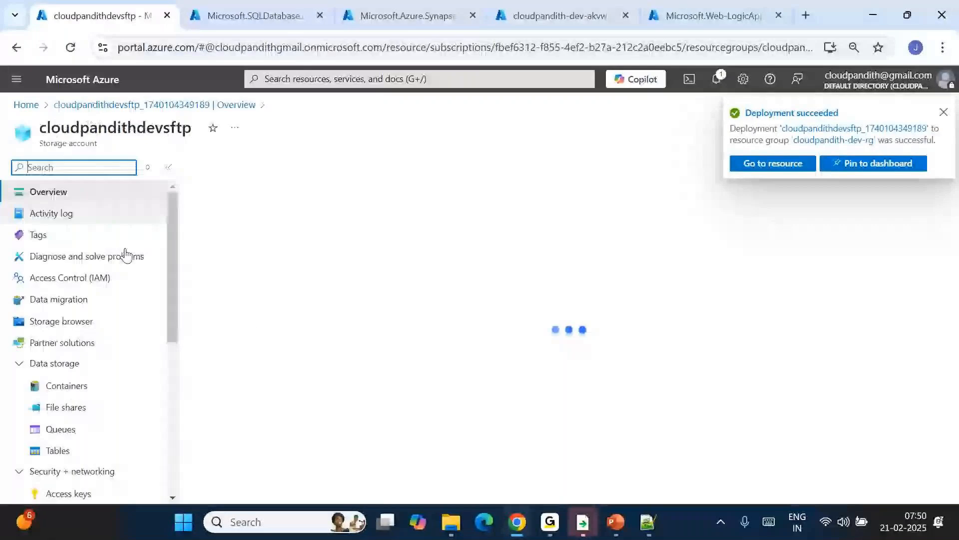
Add a container named 'global' under Containers, then return to the SFTP page
{"action": "scroll", "coordinate": [115, 417], "scroll_direction": "down", "scroll_amount": 5}
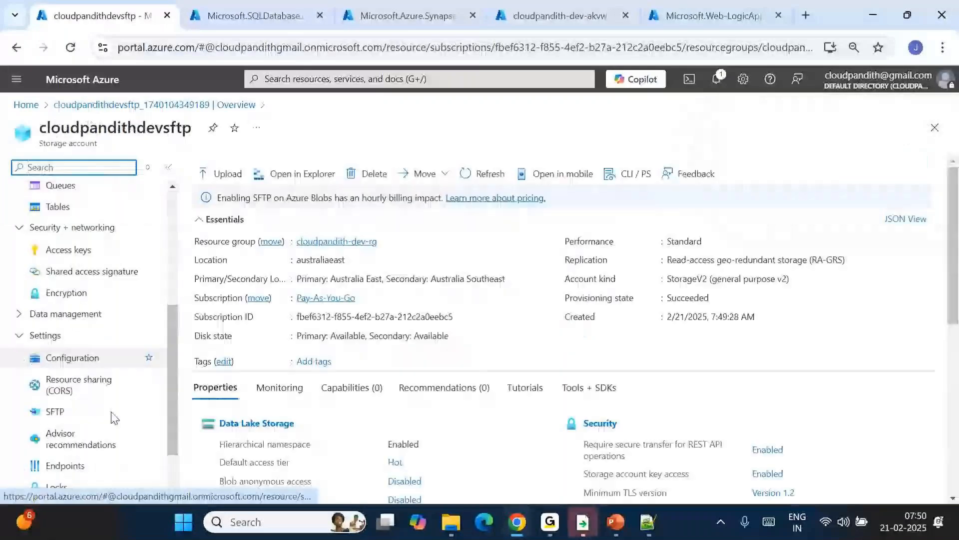
{"action": "scroll", "coordinate": [65, 391], "scroll_direction": "down", "scroll_amount": 1}
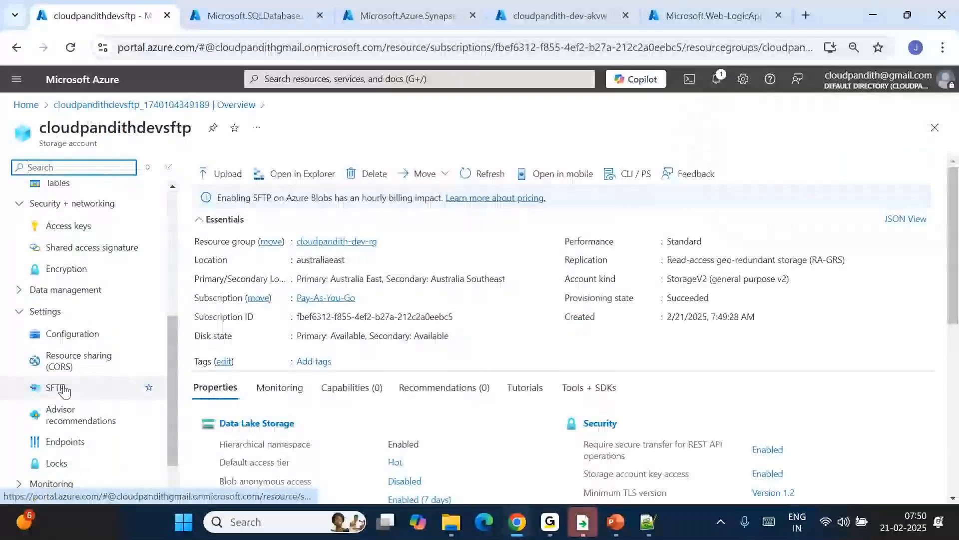
{"action": "left_click", "coordinate": [65, 391]}
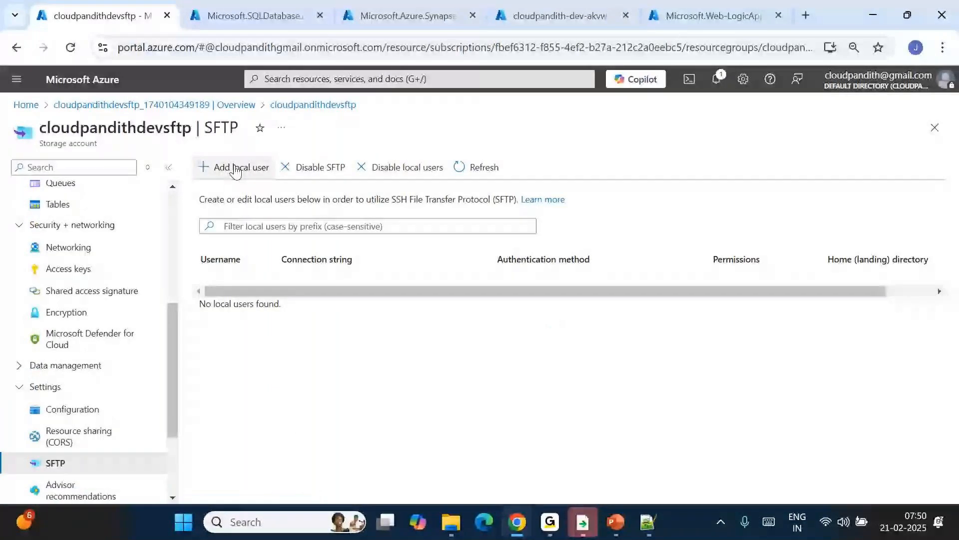
{"action": "left_click", "coordinate": [236, 169]}
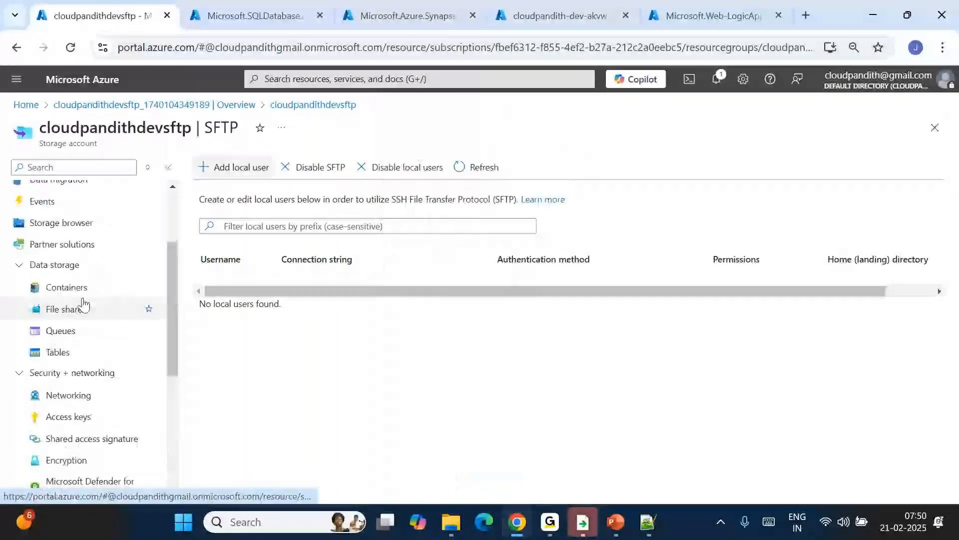
{"action": "left_click", "coordinate": [72, 289]}
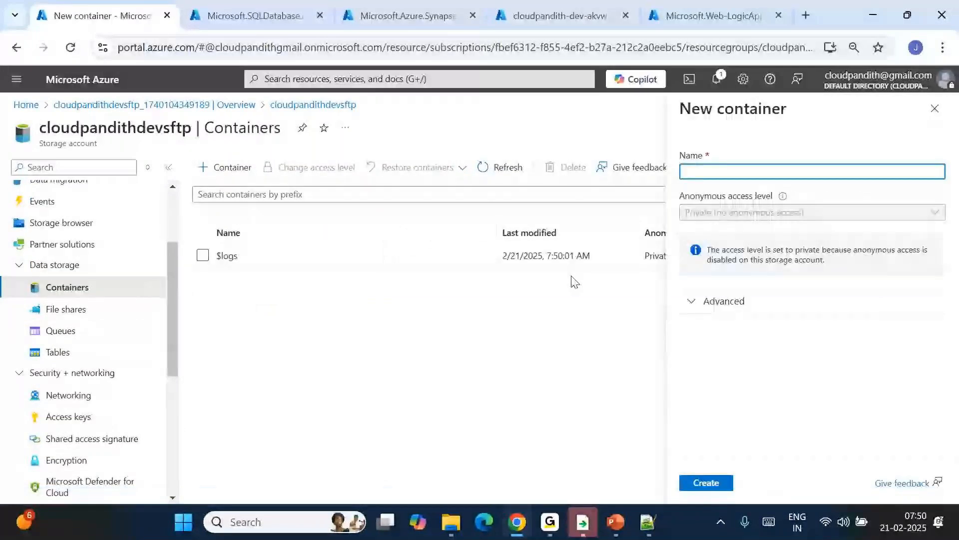
{"action": "type", "text": "global"}
{"action": "left_click", "coordinate": [699, 481]}
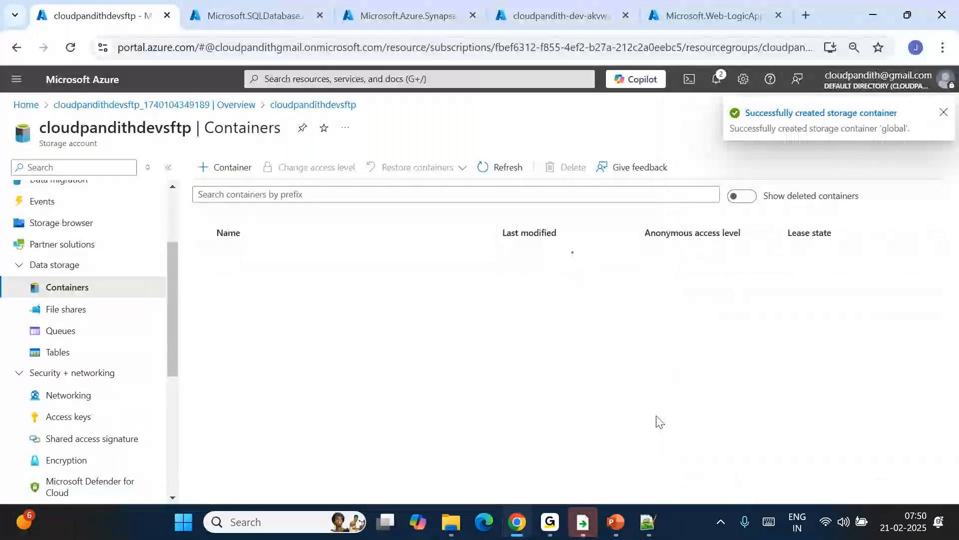
{"action": "scroll", "coordinate": [89, 440], "scroll_direction": "down", "scroll_amount": 3}
{"action": "left_click", "coordinate": [92, 444]}
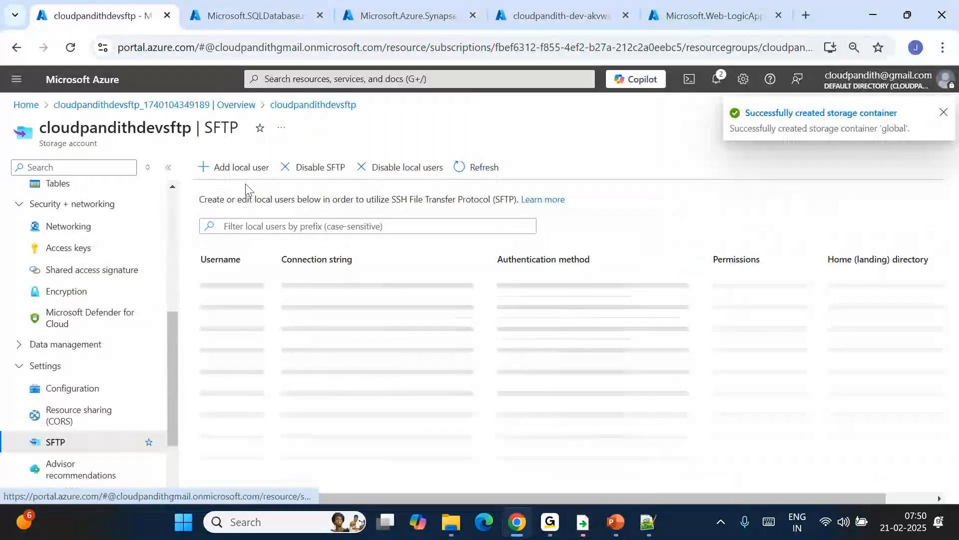
Add local user sftpfirstuser and copy the username into a new Notepad++ note
{"action": "left_click", "coordinate": [236, 167]}
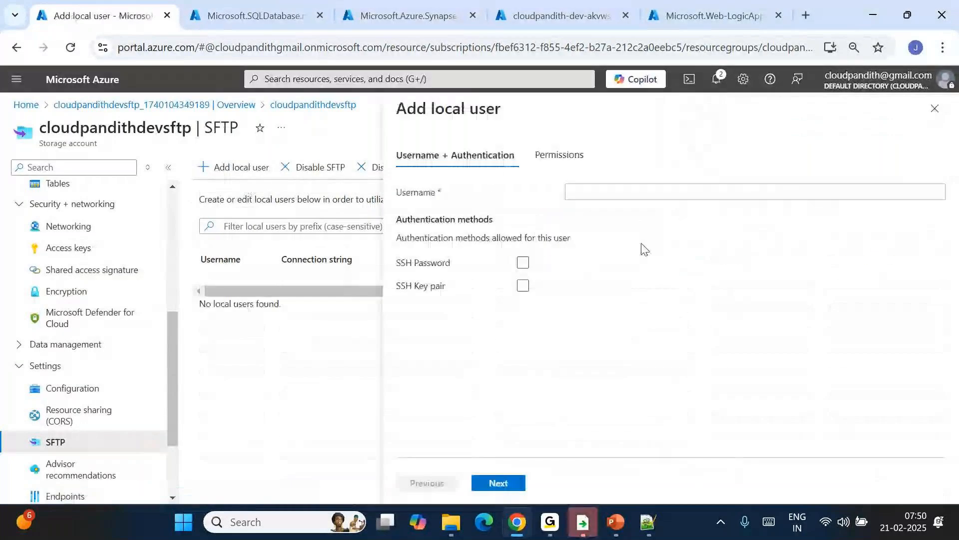
{"action": "left_click", "coordinate": [603, 190]}
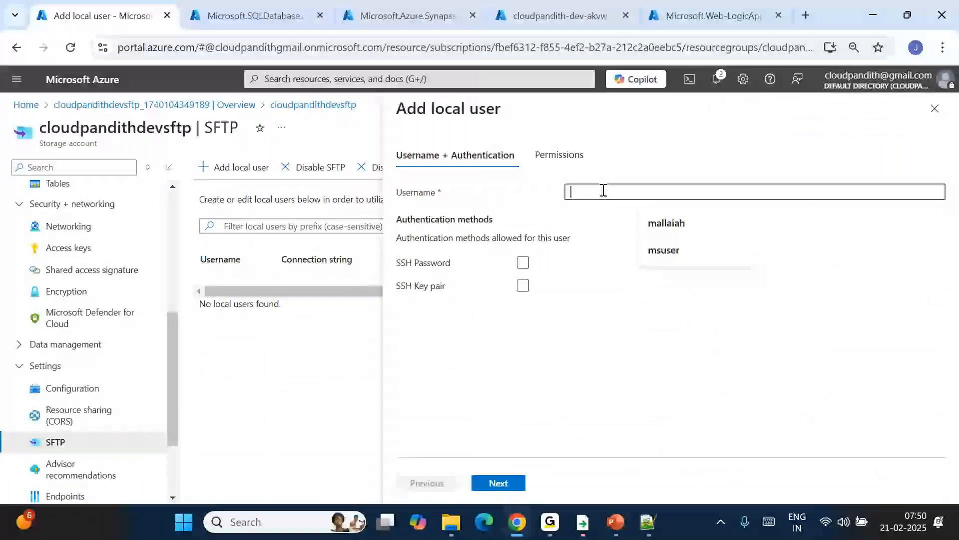
{"action": "type", "text": "sftpfirs"}
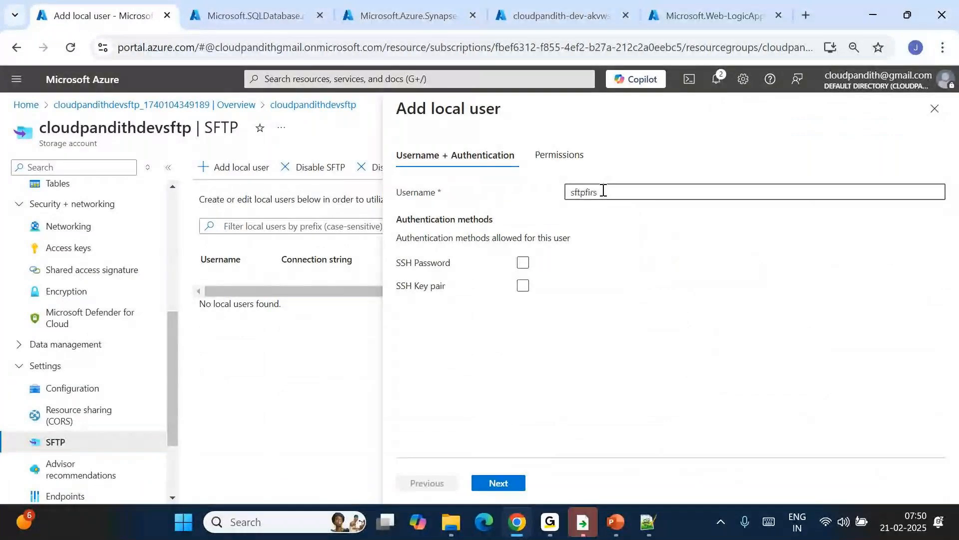
{"action": "type", "text": "tuser"}
{"action": "double_click", "coordinate": [604, 191]}
{"action": "key", "text": "ctrl+c"}
{"action": "left_click", "coordinate": [647, 525]}
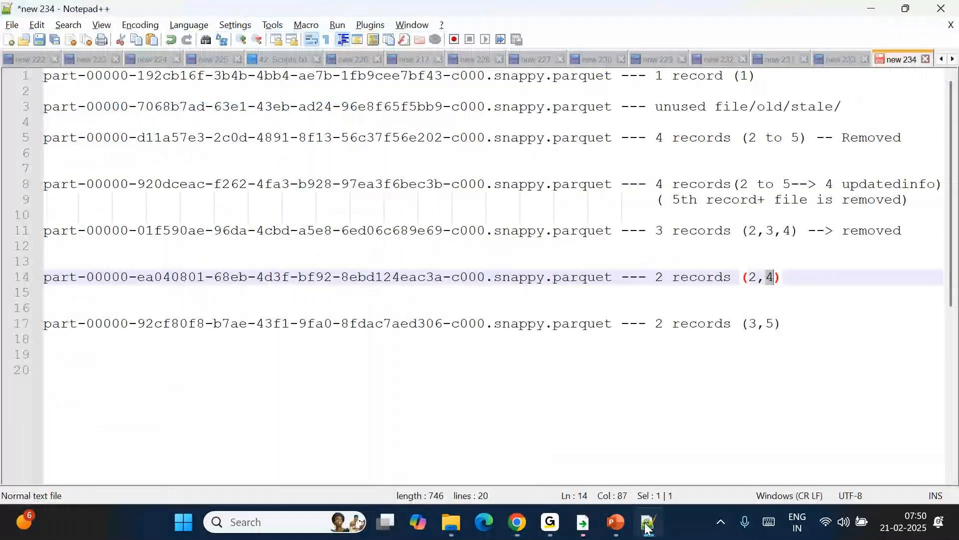
{"action": "key", "text": "ctrl+n"}
{"action": "key", "text": "ctrl+v"}
{"action": "key", "text": "Return"}
{"action": "key", "text": "alt+Tab"}
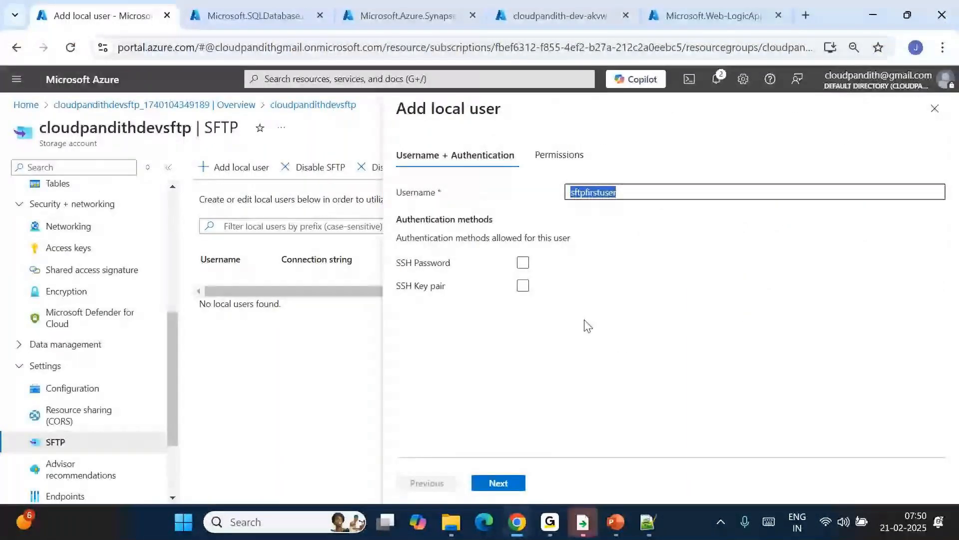
Enable SSH password authentication only, leaving SSH key pair off
{"action": "left_click", "coordinate": [413, 271]}
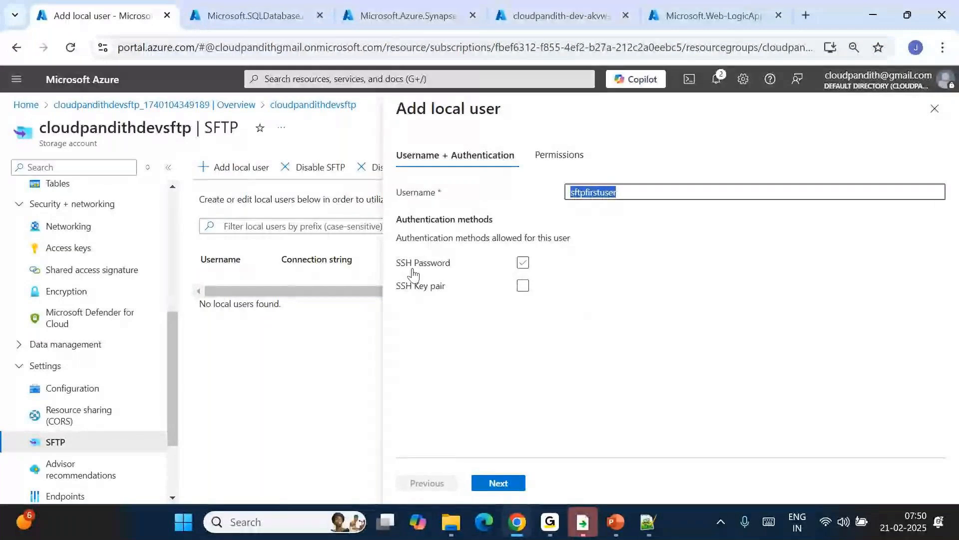
{"action": "left_click", "coordinate": [522, 263]}
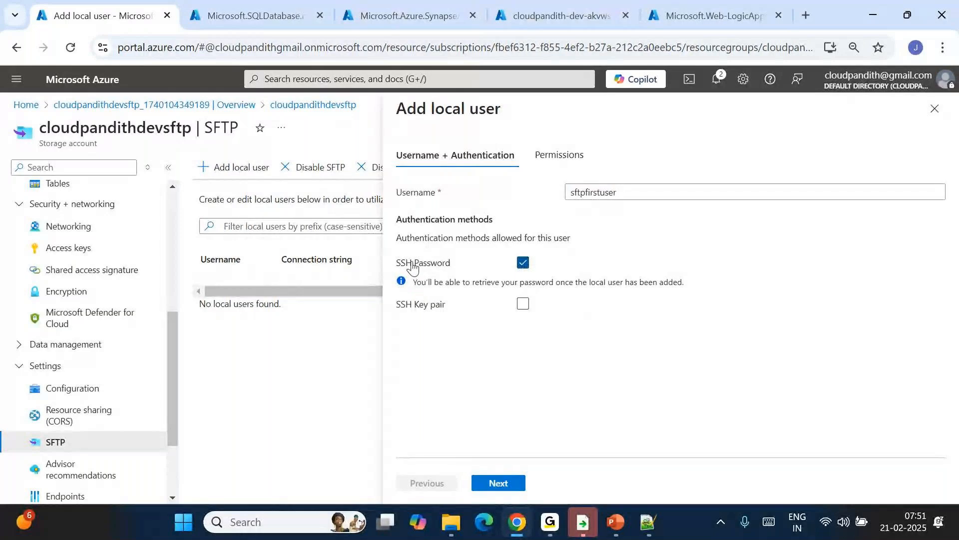
{"action": "left_click", "coordinate": [523, 304]}
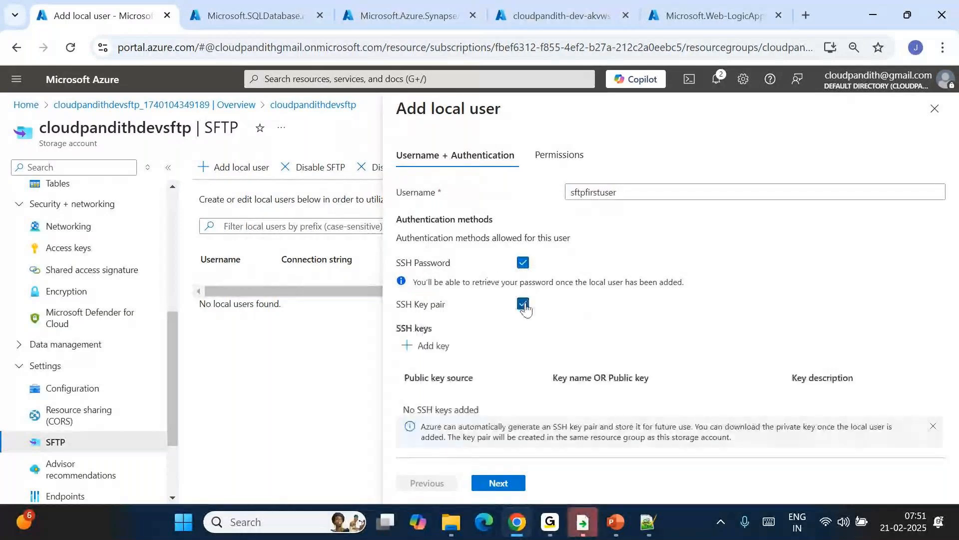
{"action": "left_click", "coordinate": [523, 304]}
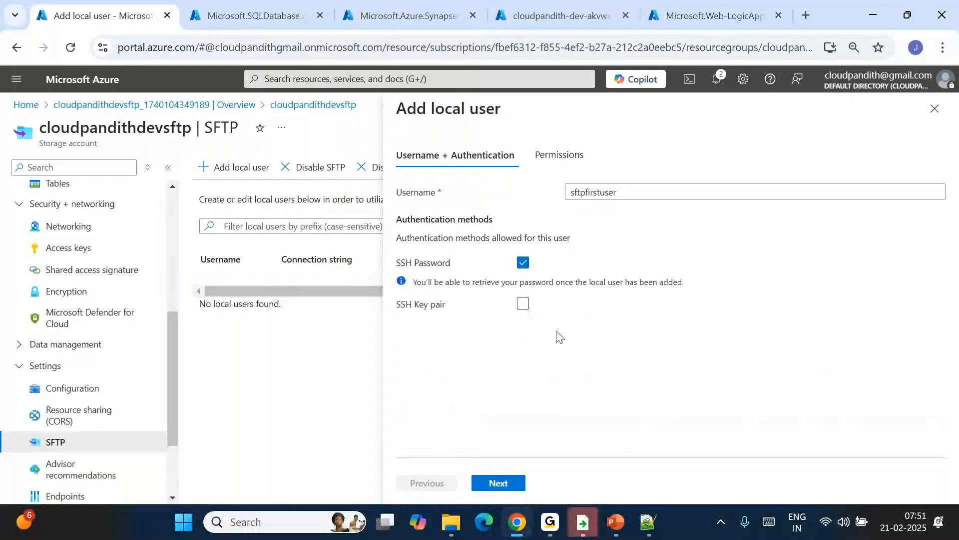
{"action": "left_click", "coordinate": [498, 483]}
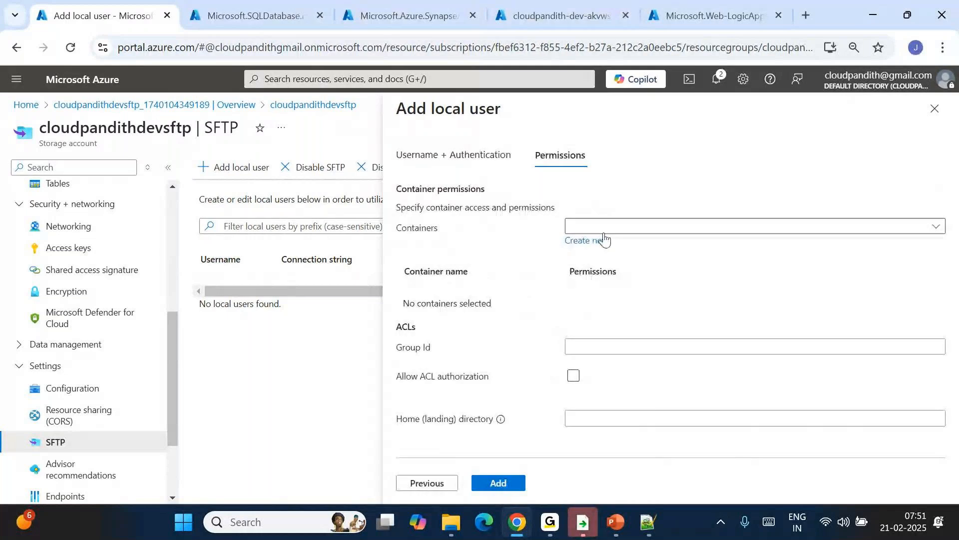
Grant the user all permissions on the global container
{"action": "left_click", "coordinate": [631, 227]}
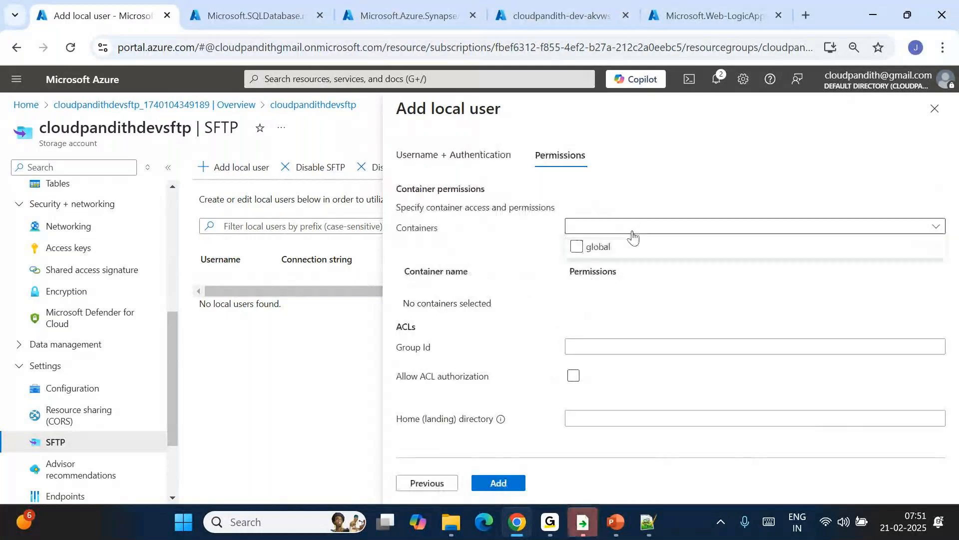
{"action": "left_click", "coordinate": [600, 246]}
{"action": "left_click", "coordinate": [697, 265]}
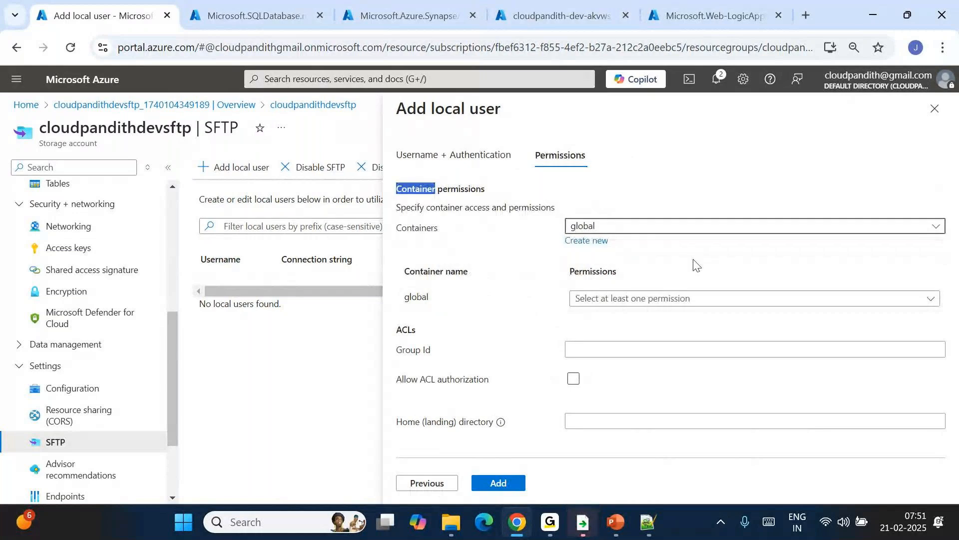
{"action": "left_click", "coordinate": [650, 300]}
{"action": "left_click", "coordinate": [606, 318]}
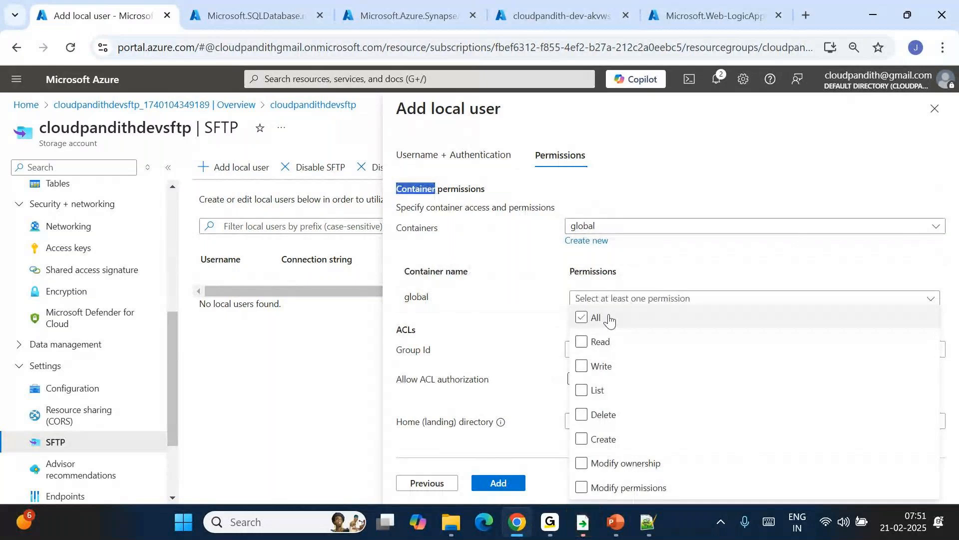
{"action": "left_click", "coordinate": [631, 257]}
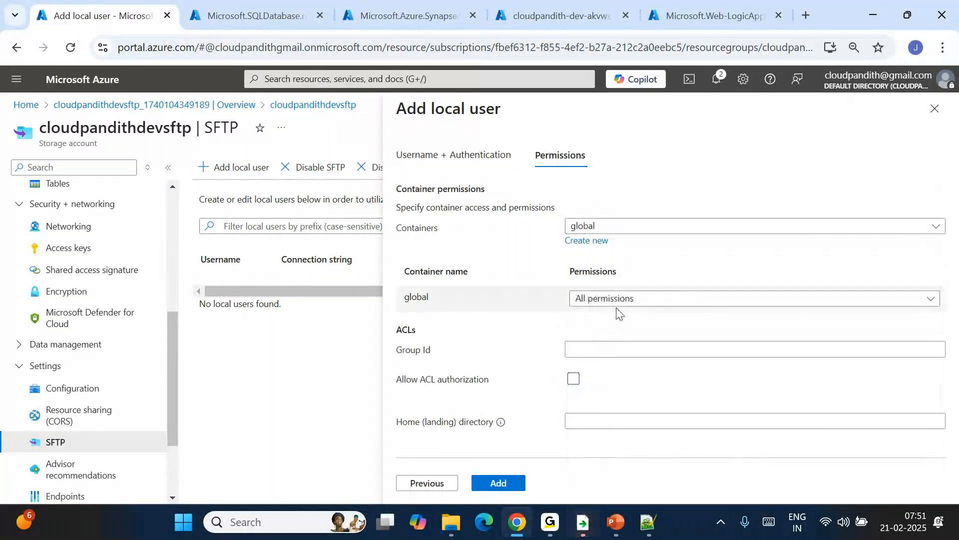
Set the home directory to 'global' and add the local user
{"action": "left_click", "coordinate": [594, 420]}
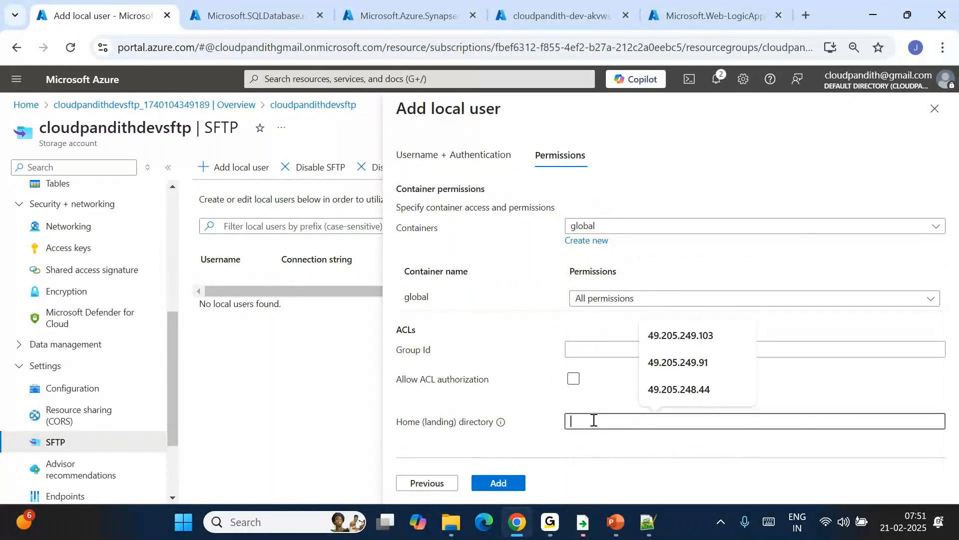
{"action": "type", "text": "/global"}
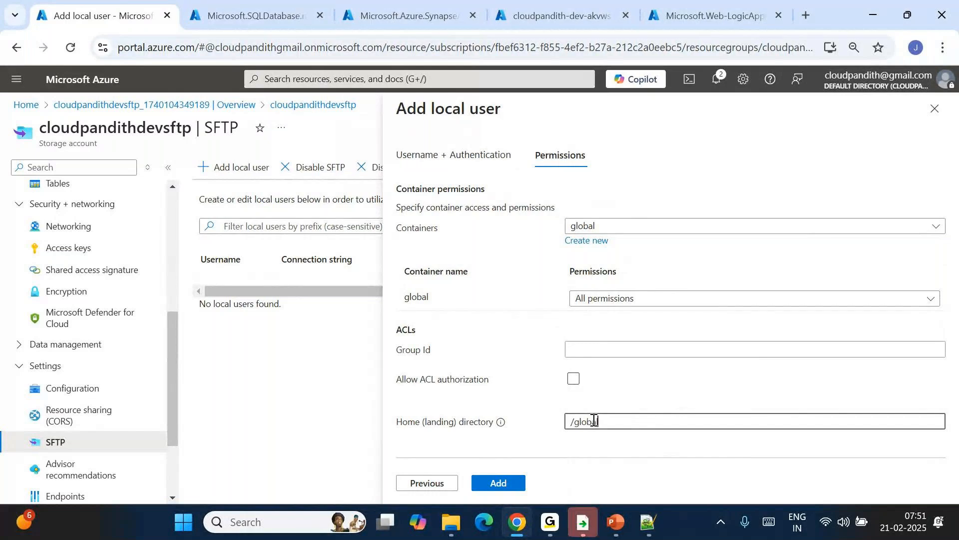
{"action": "left_click", "coordinate": [578, 422]}
{"action": "key", "text": "BackSpace"}
{"action": "left_click", "coordinate": [641, 457]}
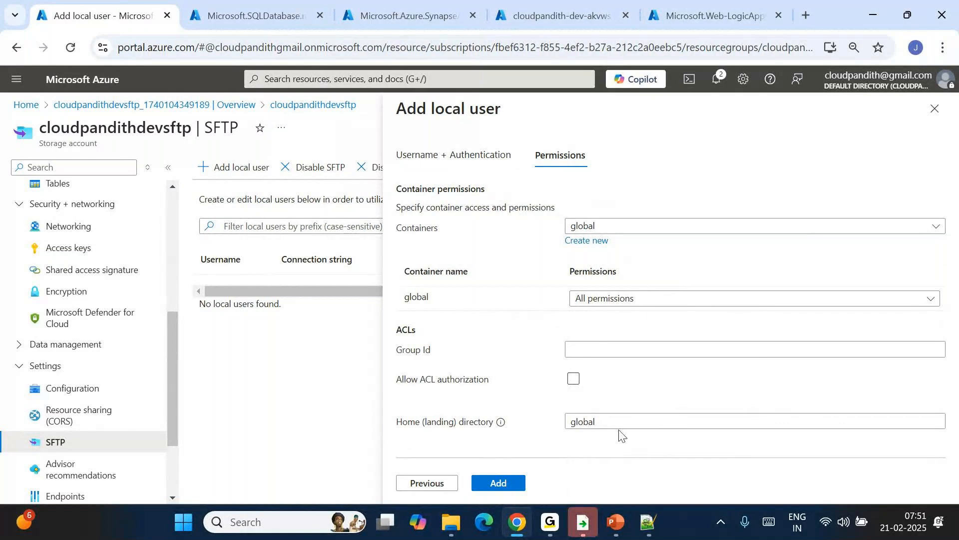
{"action": "left_click", "coordinate": [502, 482]}
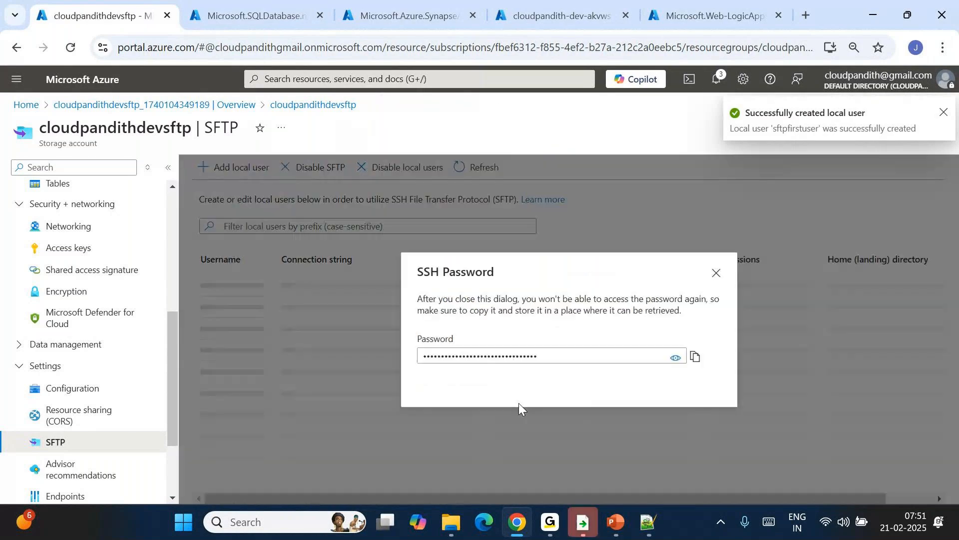
{"action": "left_click", "coordinate": [674, 359]}
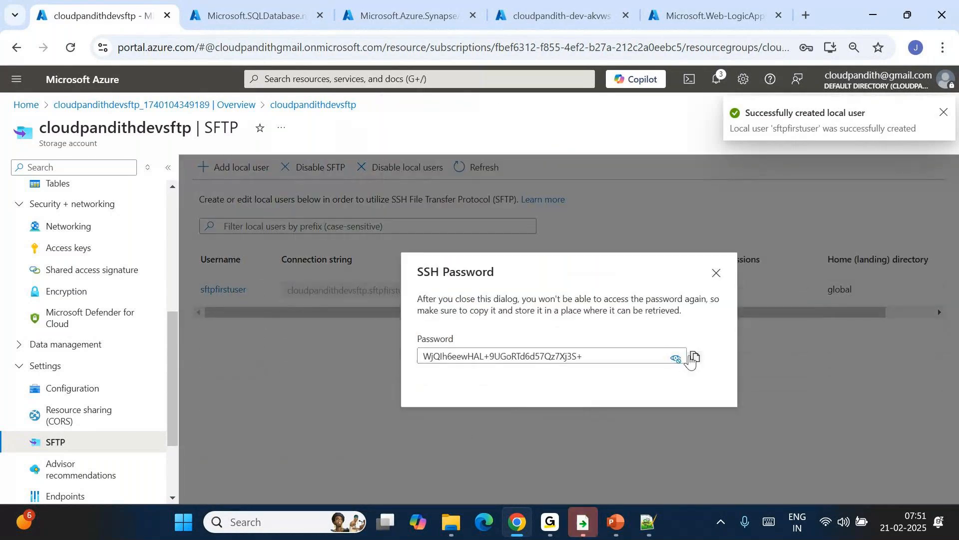
{"action": "left_click", "coordinate": [694, 357]}
{"action": "key", "text": "alt+Tab"}
{"action": "key", "text": "Return"}
{"action": "key", "text": "Return"}
{"action": "key", "text": "ctrl+v"}
{"action": "key", "text": "Return"}
{"action": "key", "text": "Return"}
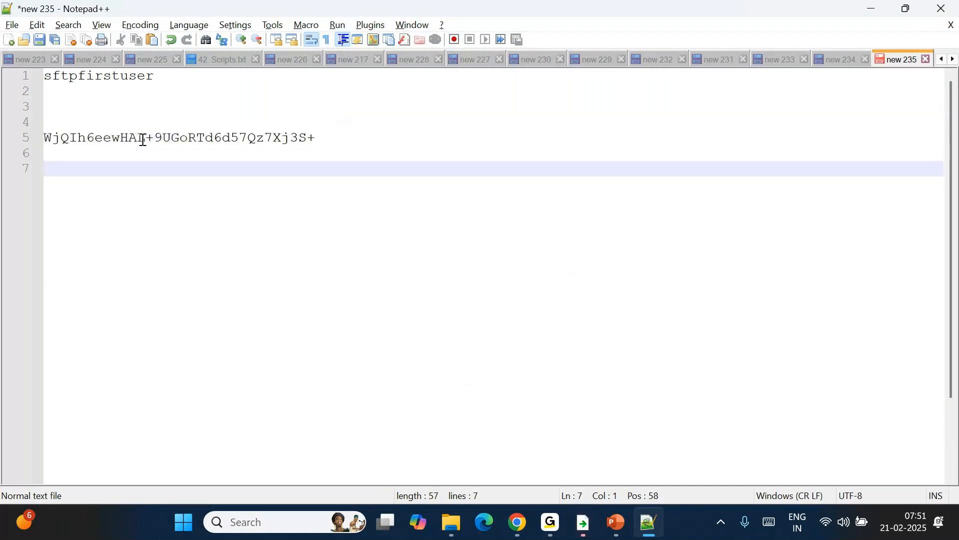
{"action": "key", "text": "alt+Tab"}
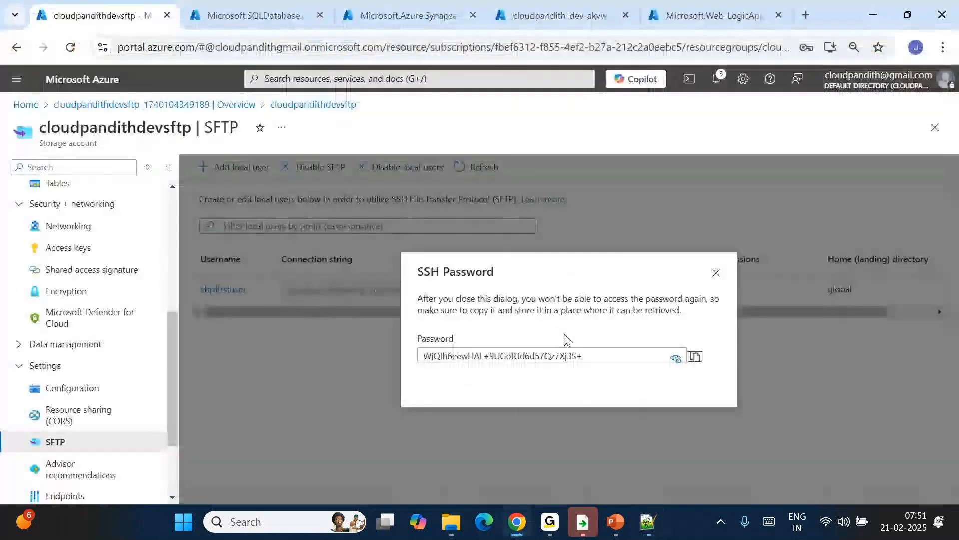
{"action": "left_click", "coordinate": [717, 273]}
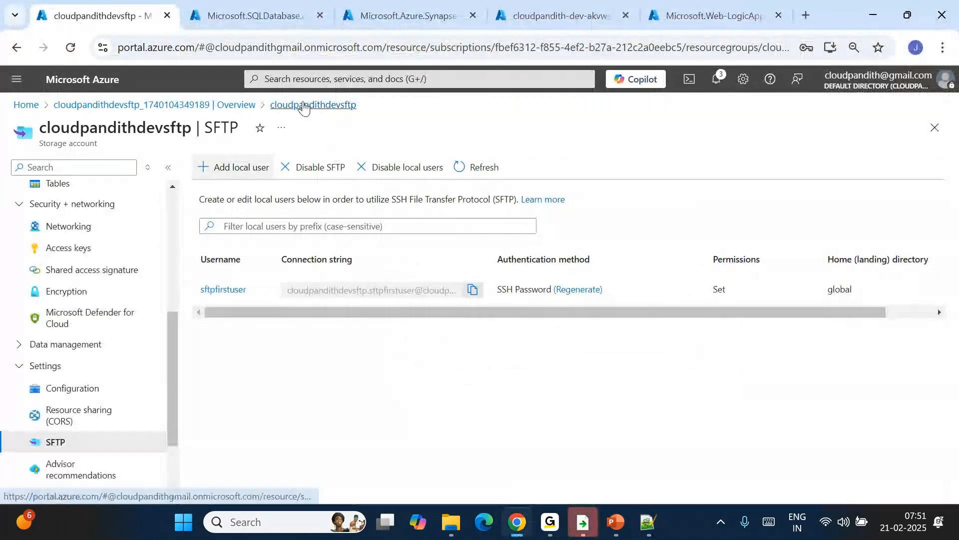
{"action": "scroll", "coordinate": [135, 315], "scroll_direction": "up", "scroll_amount": 3}
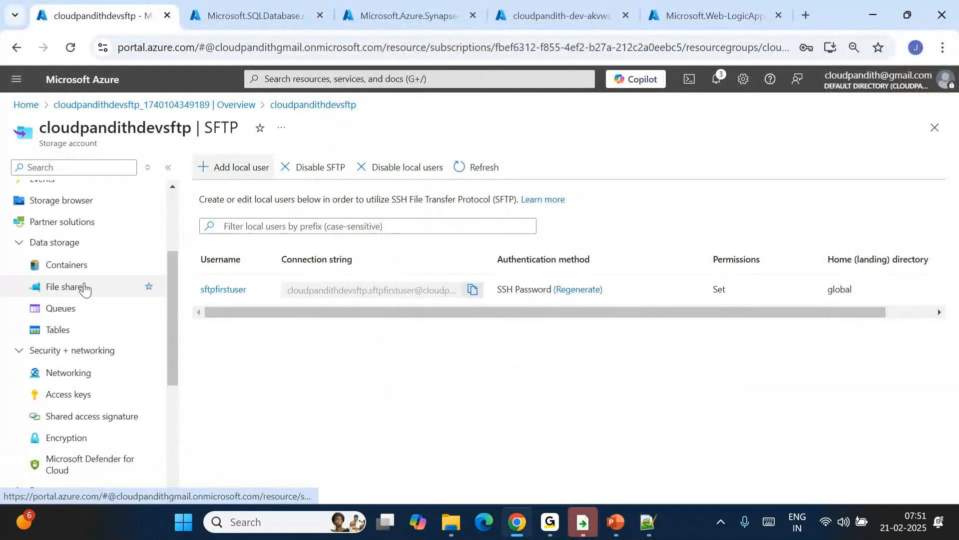
{"action": "left_click", "coordinate": [73, 274]}
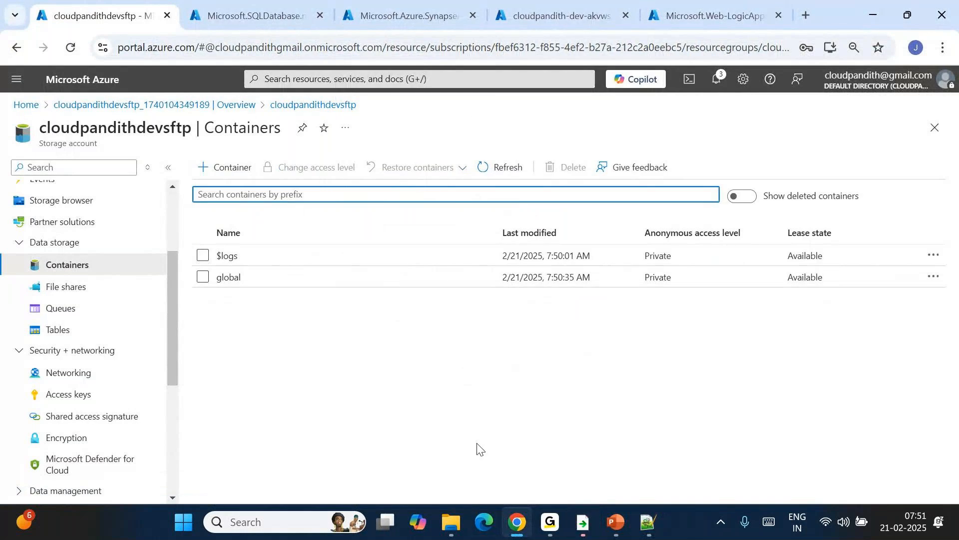
Launch FileZilla from the Windows search
{"action": "left_click", "coordinate": [275, 521]}
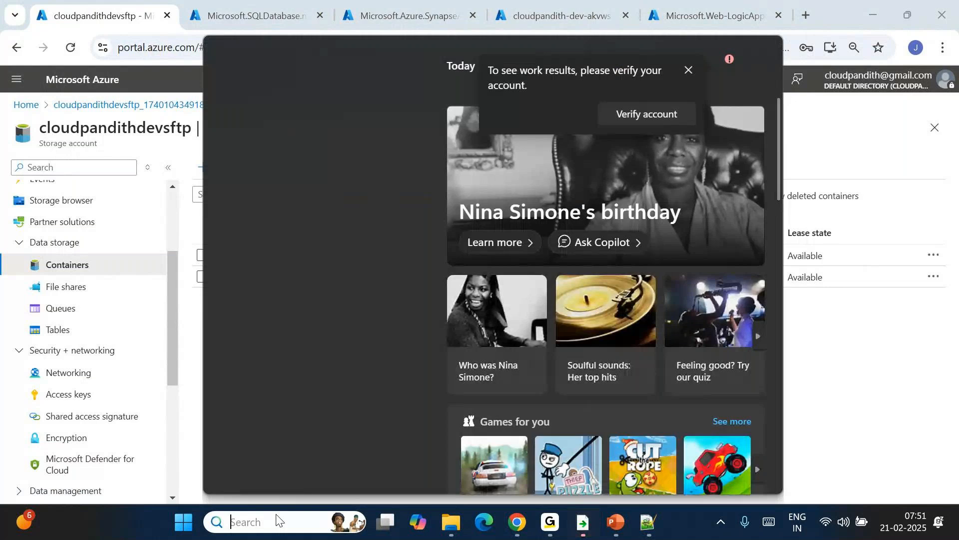
{"action": "type", "text": "file"}
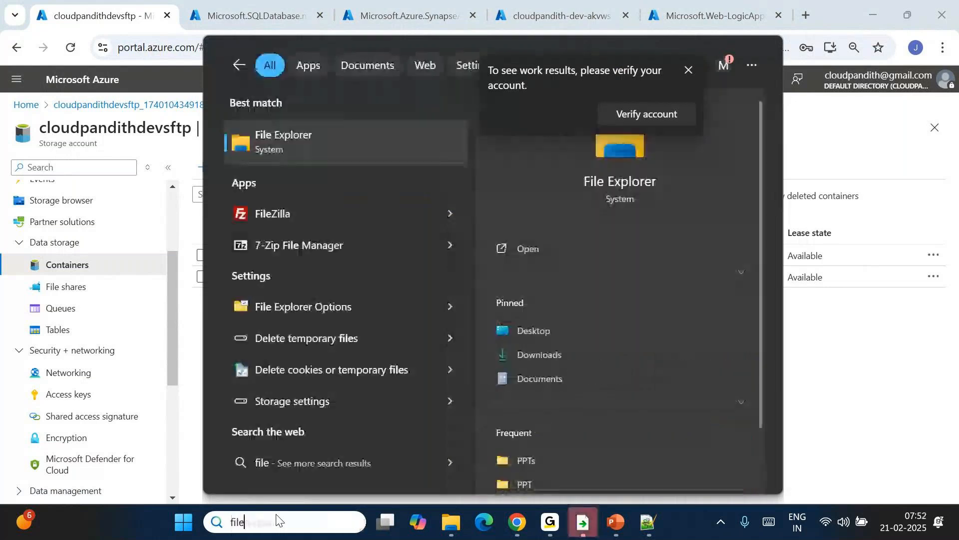
{"action": "left_click", "coordinate": [285, 212]}
Search 'download filezilla for windows', open the FileZilla Client download page, then close that tab
{"action": "left_click", "coordinate": [809, 15]}
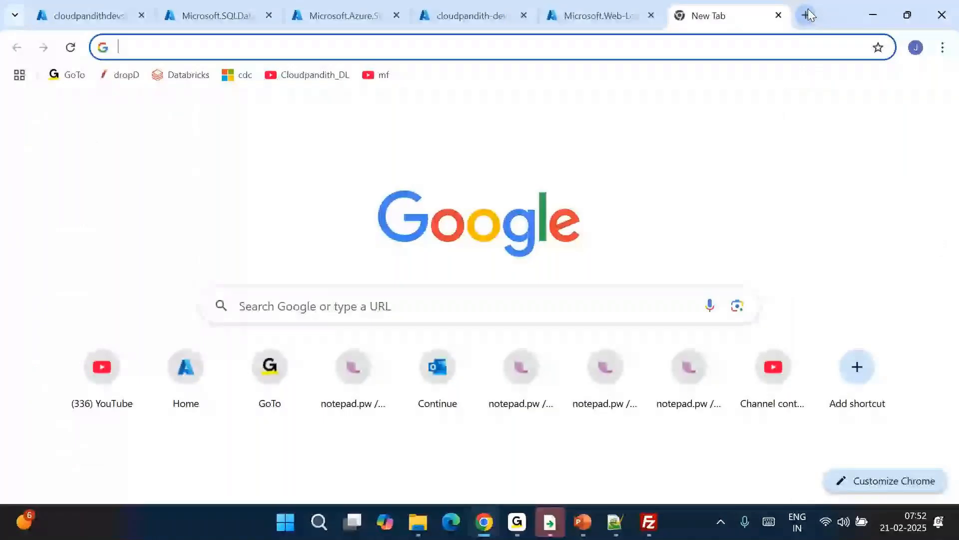
{"action": "type", "text": "download filezi"}
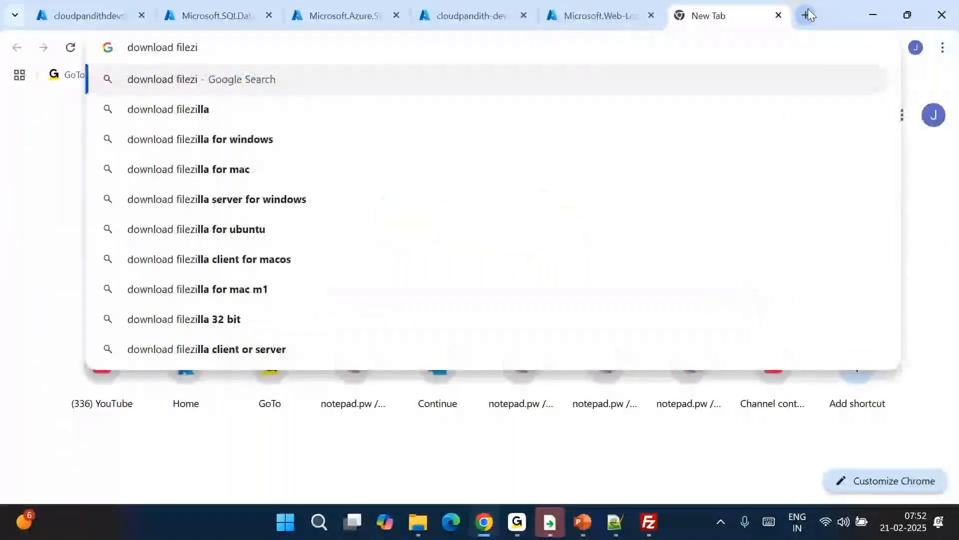
{"action": "key", "text": "Down"}
{"action": "key", "text": "Down"}
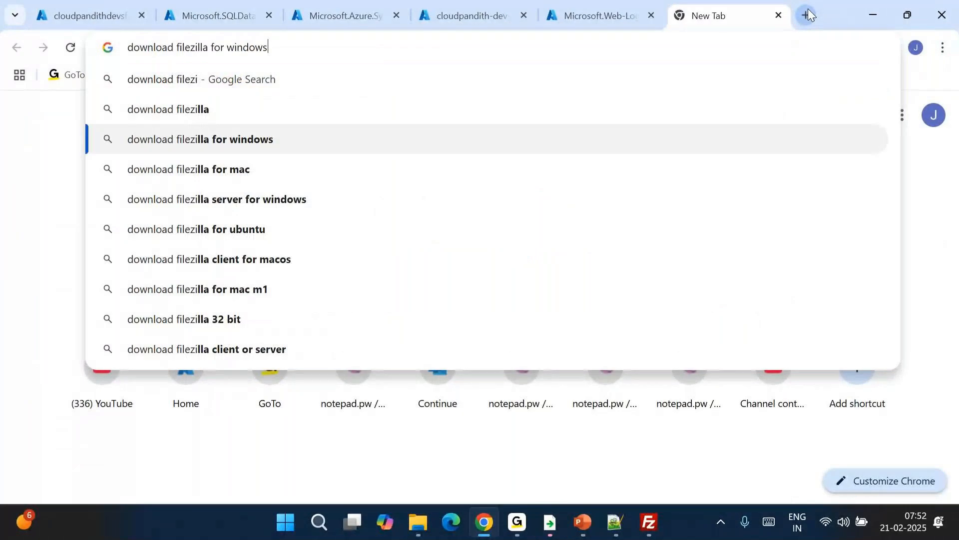
{"action": "key", "text": "Return"}
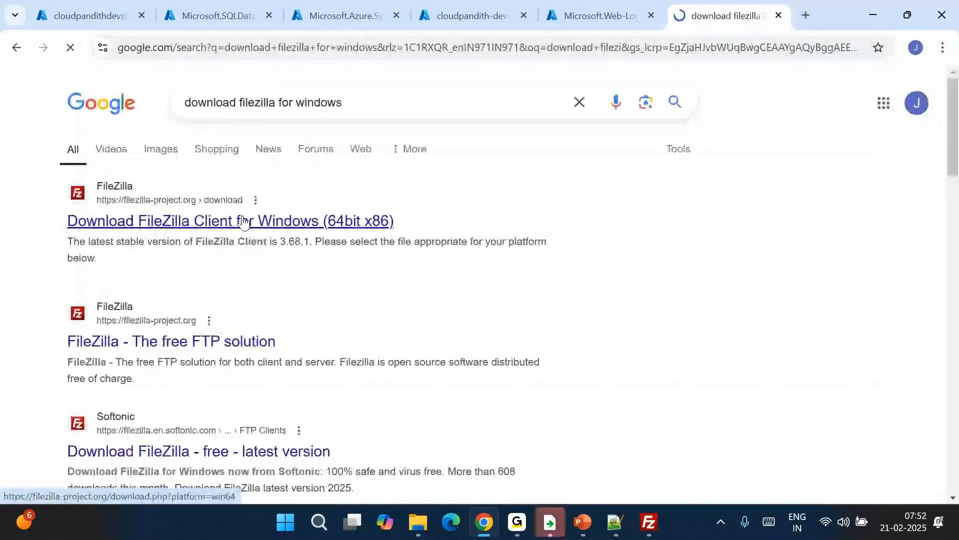
{"action": "left_click", "coordinate": [243, 221]}
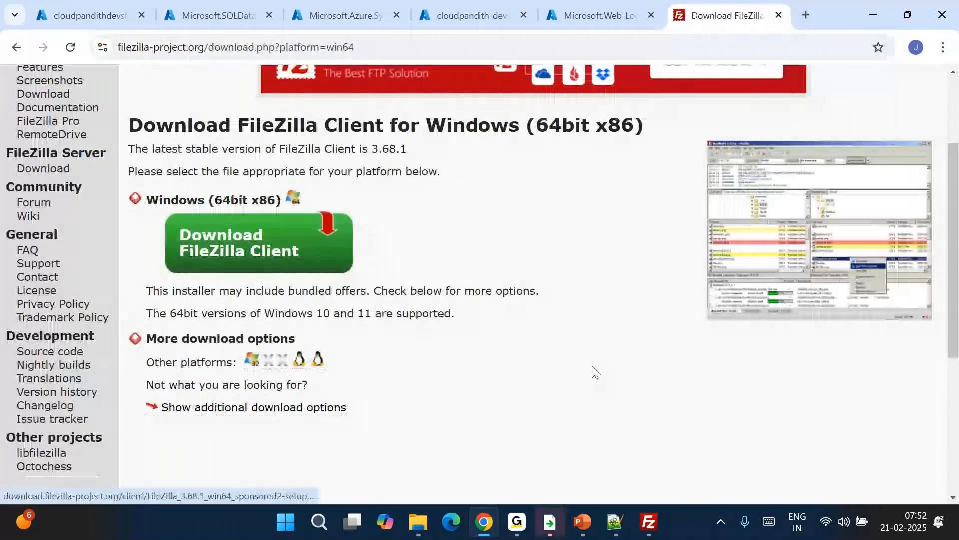
{"action": "left_click", "coordinate": [779, 15]}
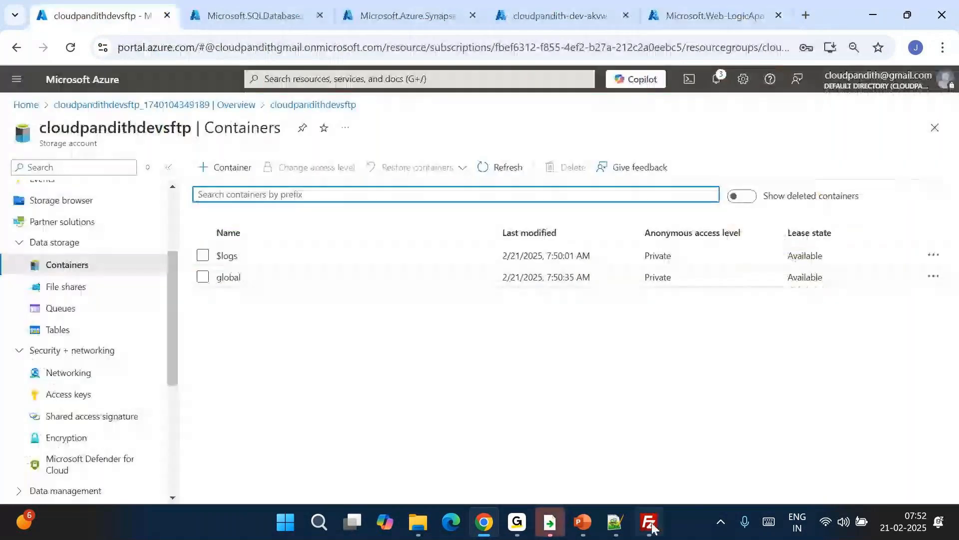
Copy the SFTP username from line 1 of the Notepad++ notes into FileZilla's Username box
{"action": "left_click", "coordinate": [649, 524]}
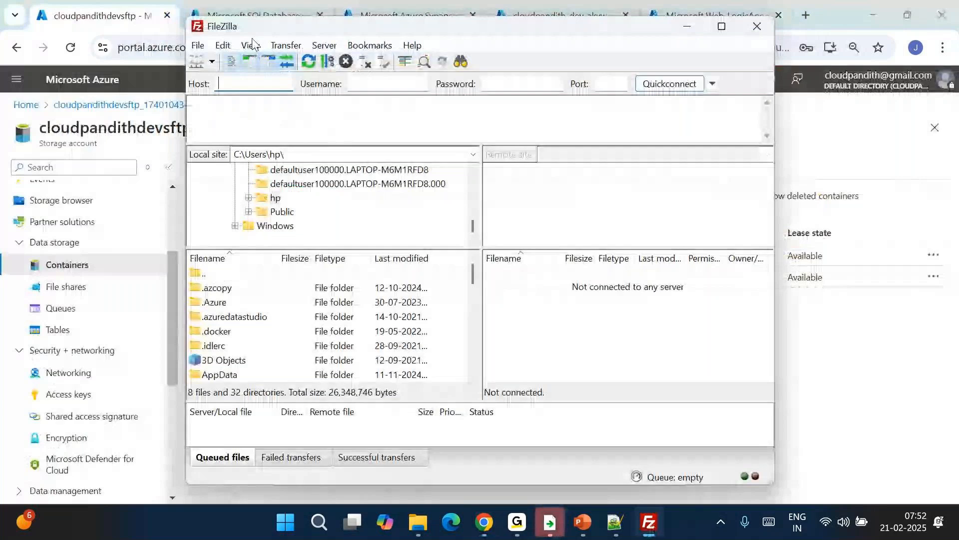
{"action": "left_click_drag", "start_coordinate": [381, 28], "coordinate": [301, 115]}
{"action": "left_click", "coordinate": [443, 170]}
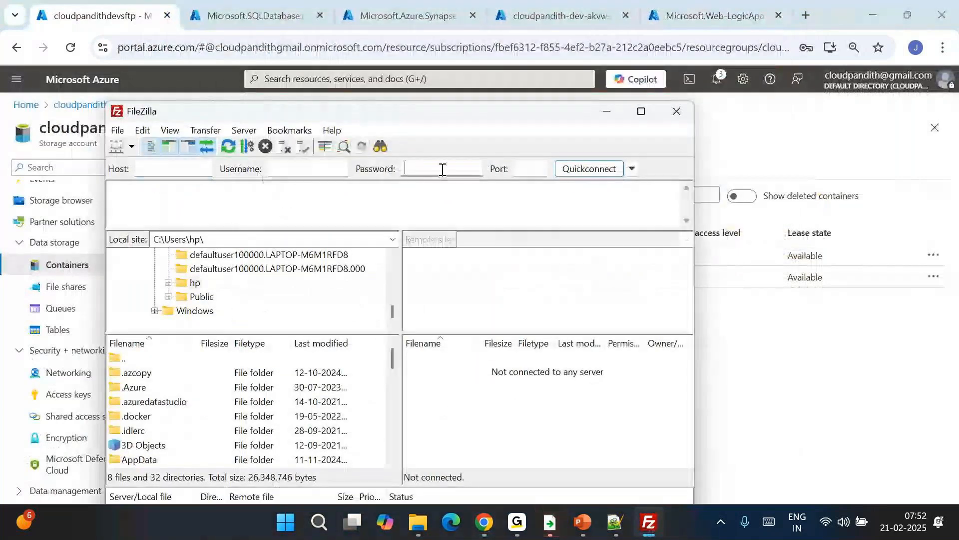
{"action": "key", "text": "alt+Tab"}
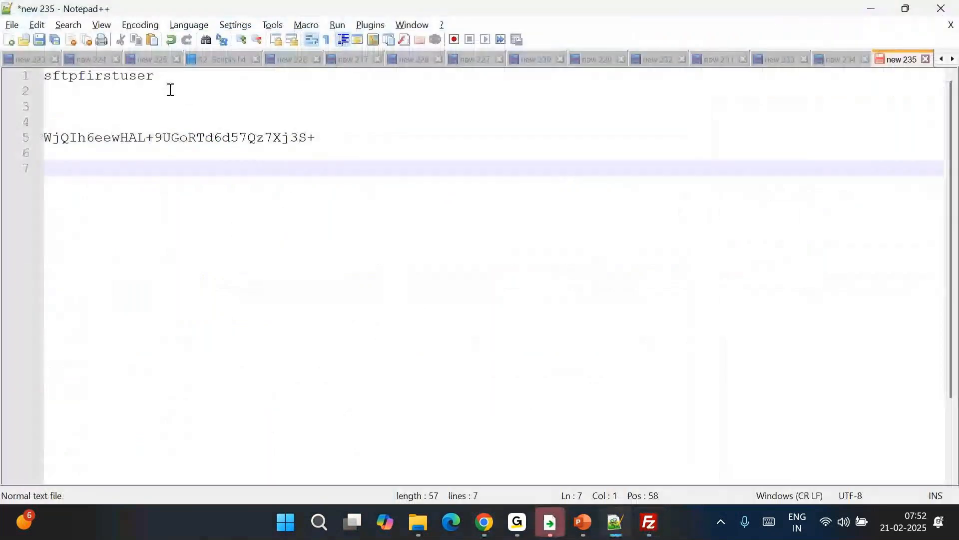
{"action": "left_click", "coordinate": [174, 75]}
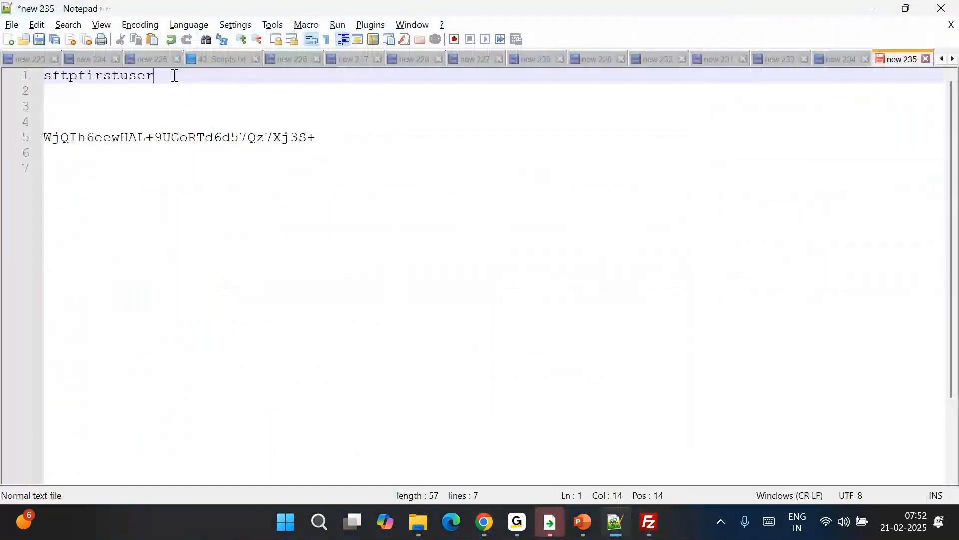
{"action": "key", "text": "shift+Home"}
{"action": "key", "text": "alt+Tab"}
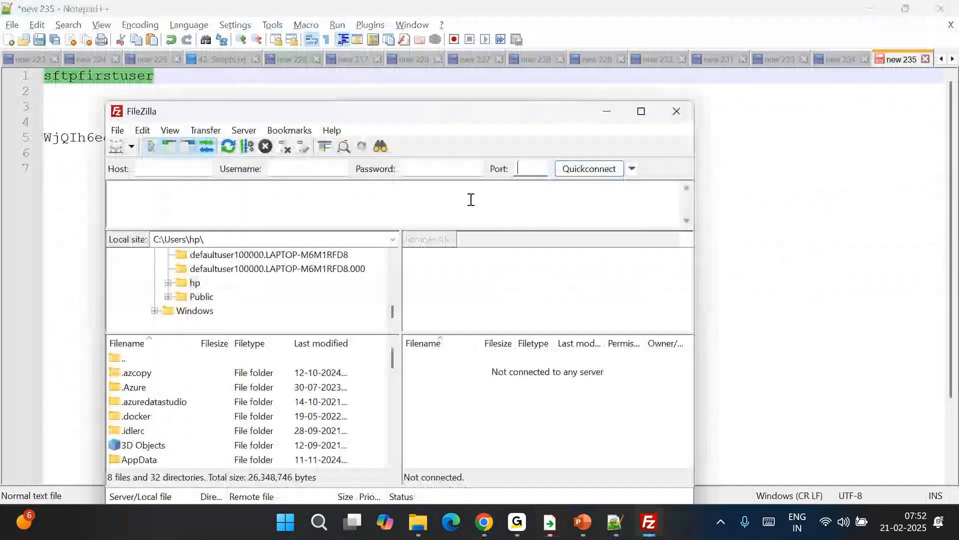
{"action": "left_click", "coordinate": [291, 169]}
{"action": "key", "text": "ctrl+v"}
Copy the password from line 5 of the notes into FileZilla's Password box
{"action": "key", "text": "alt+Tab"}
{"action": "left_click", "coordinate": [335, 136]}
{"action": "left_click_drag", "start_coordinate": [335, 136], "coordinate": [39, 141]}
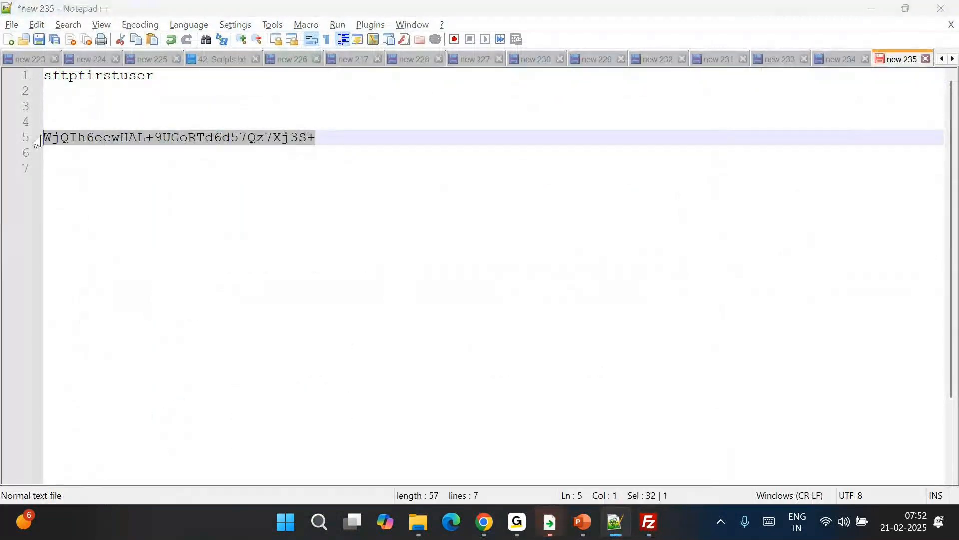
{"action": "key", "text": "alt+Tab"}
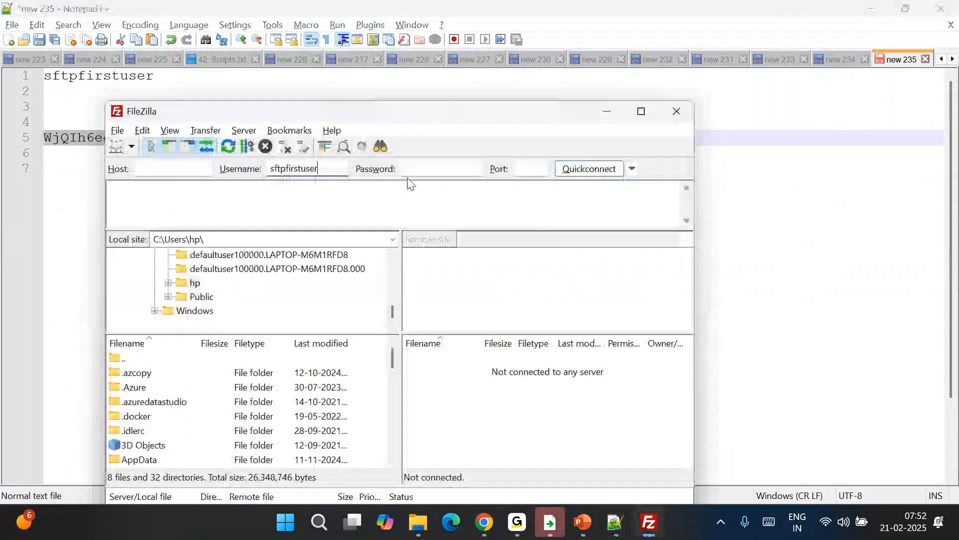
{"action": "left_click", "coordinate": [409, 172]}
{"action": "key", "text": "ctrl+v"}
Enter port 22 in FileZilla's quick-connect bar
{"action": "left_click", "coordinate": [533, 168]}
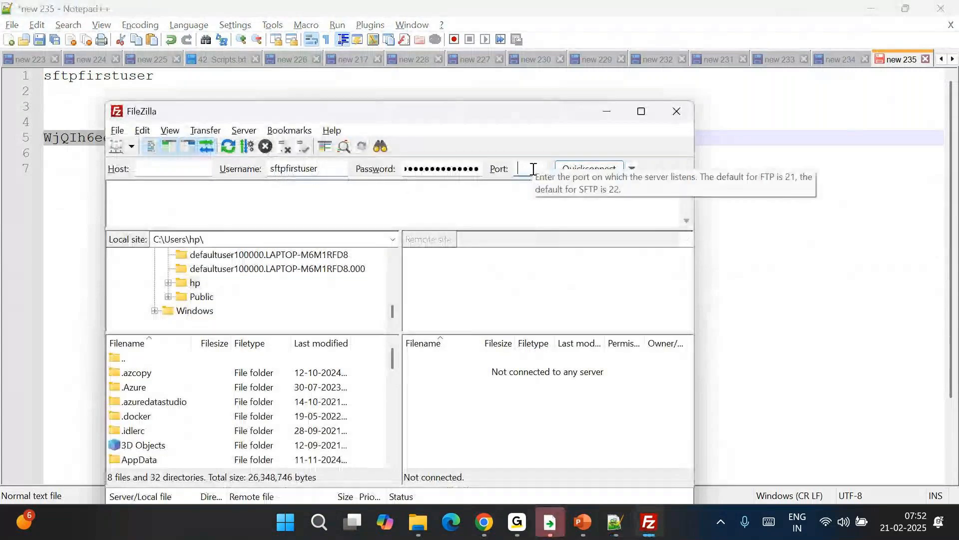
{"action": "type", "text": "22"}
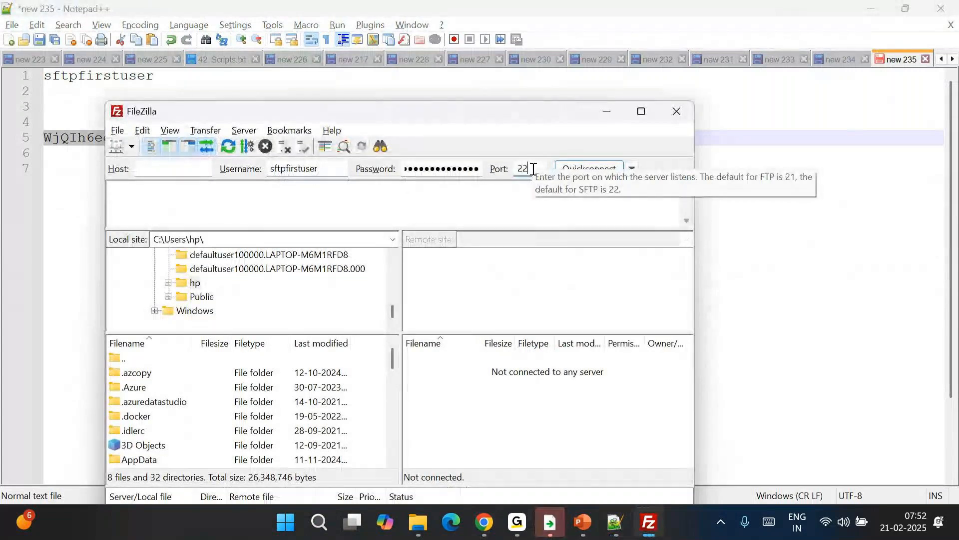
{"action": "left_click", "coordinate": [179, 171]}
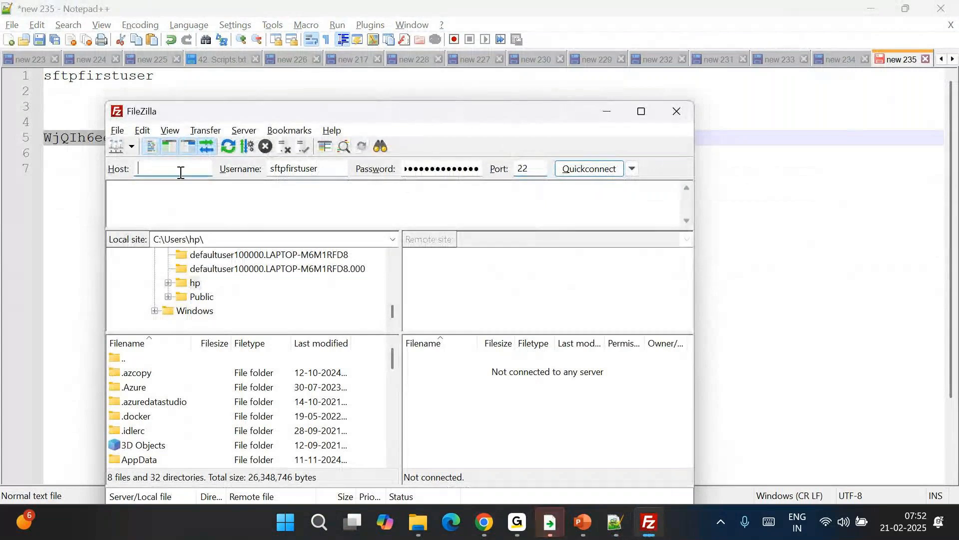
{"action": "left_click", "coordinate": [484, 523]}
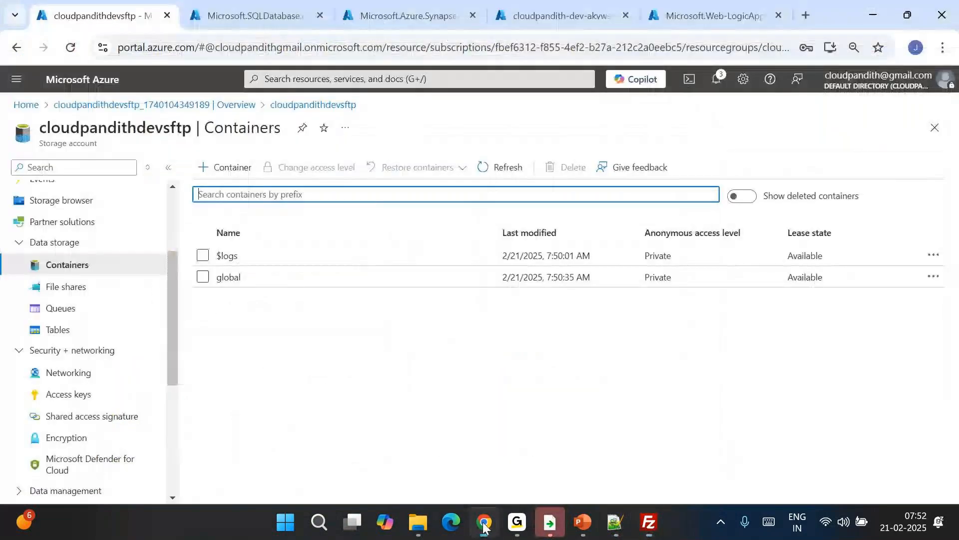
Open the storage account's SFTP settings and paste the user's connection string into the notes
{"action": "scroll", "coordinate": [88, 421], "scroll_direction": "down", "scroll_amount": 3}
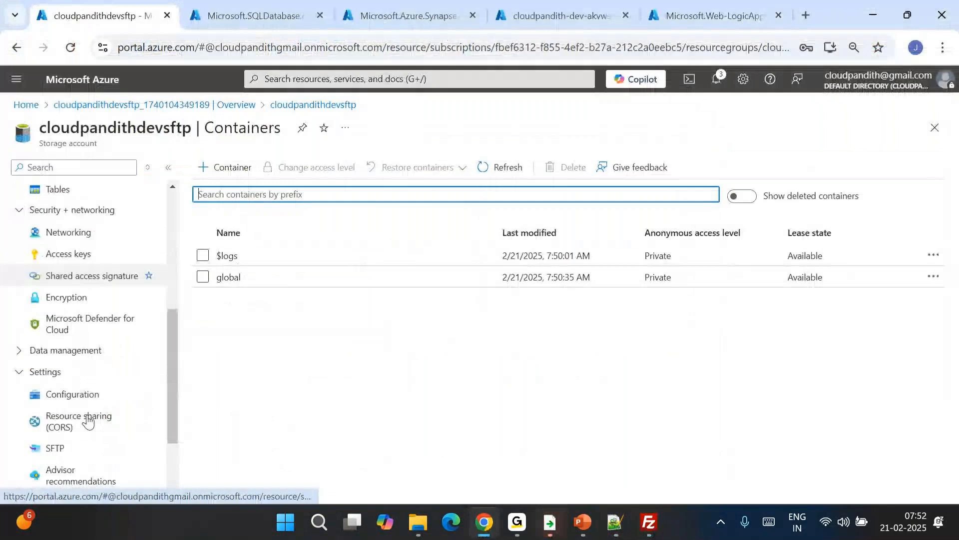
{"action": "scroll", "coordinate": [89, 421], "scroll_direction": "down", "scroll_amount": 2}
{"action": "left_click", "coordinate": [64, 332]}
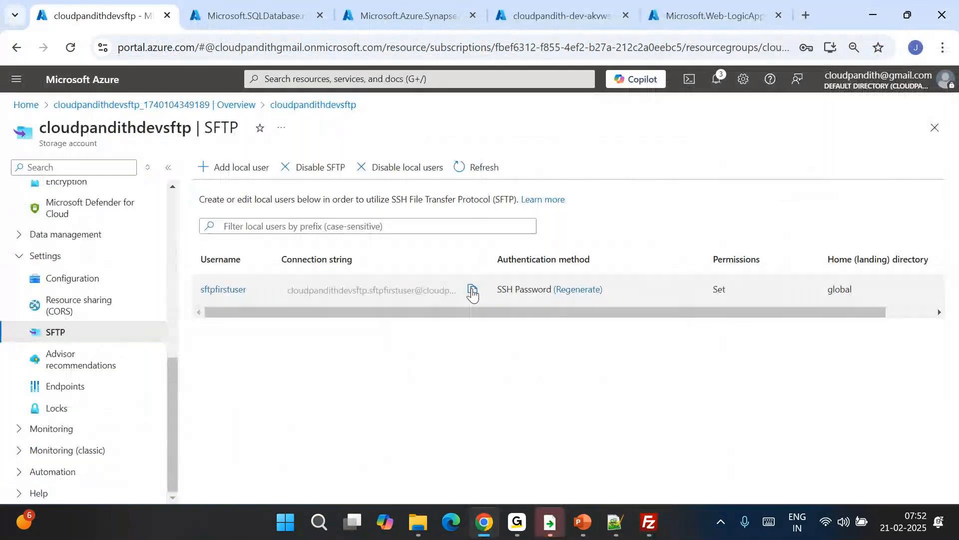
{"action": "key", "text": "alt+Tab"}
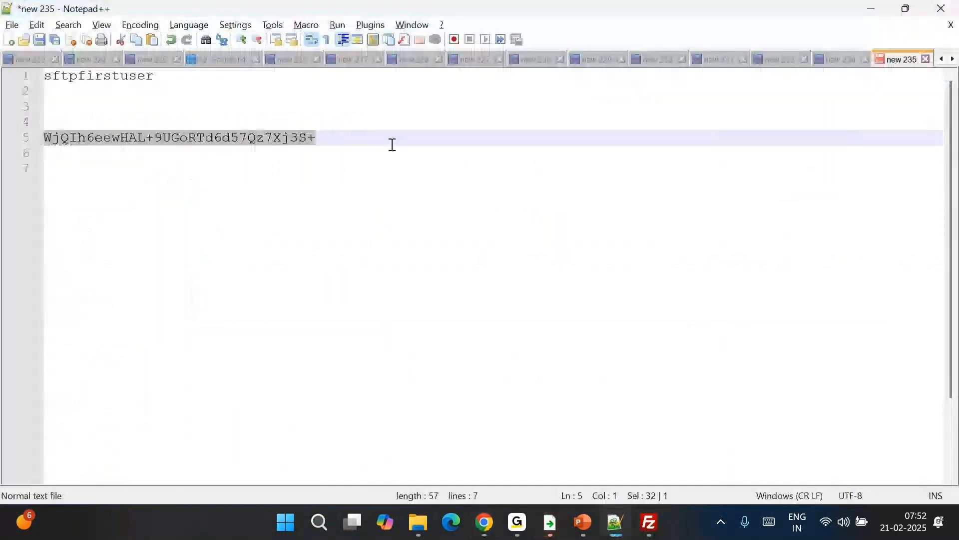
{"action": "key", "text": "ctrl+End"}
{"action": "key", "text": "Return"}
{"action": "key", "text": "ctrl+v"}
{"action": "key", "text": "Return"}
Set FileZilla's Host to the blob endpoint taken from the connection string
{"action": "left_click_drag", "start_coordinate": [333, 184], "coordinate": [683, 184]}
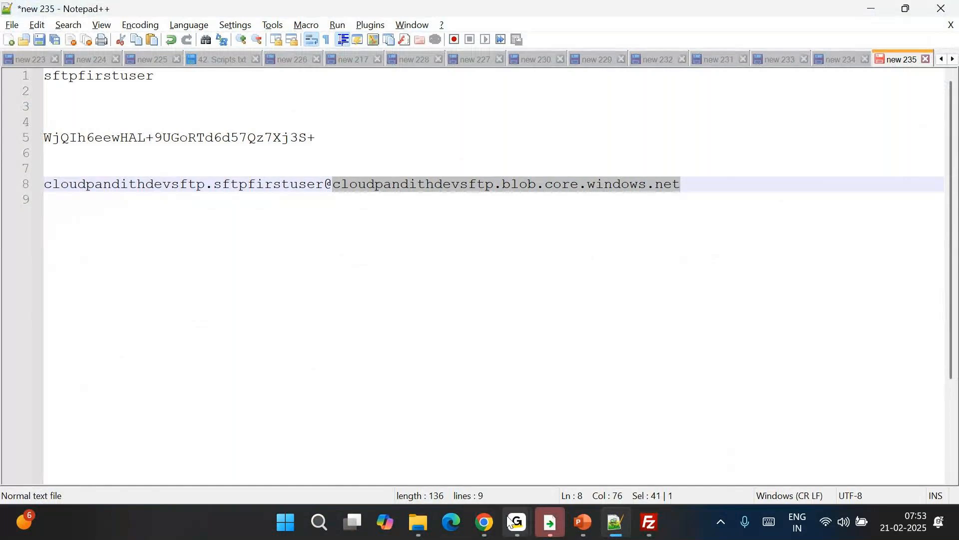
{"action": "left_click", "coordinate": [649, 522]}
{"action": "key", "text": "ctrl+v"}
{"action": "double_click", "coordinate": [292, 169]}
{"action": "key", "text": "BackSpace"}
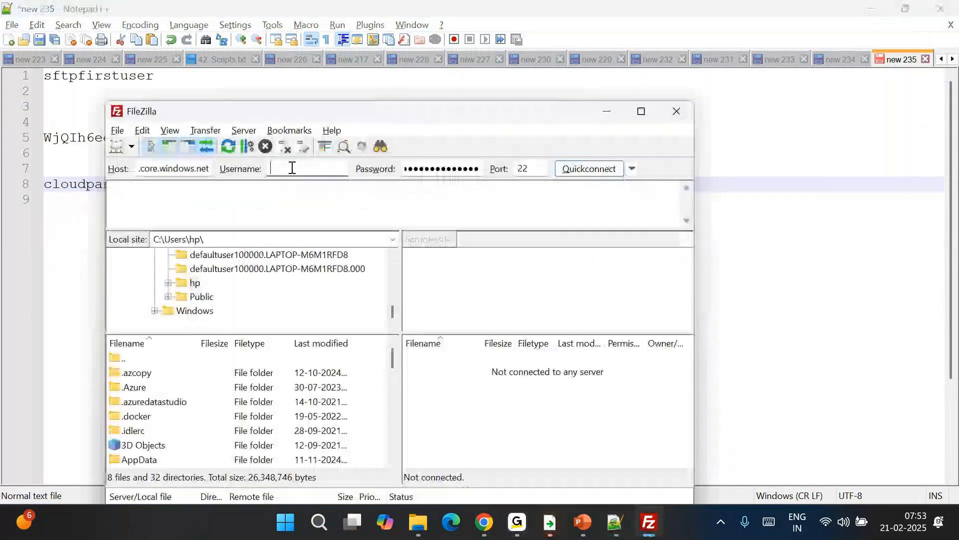
Replace FileZilla's Username with the account-prefixed username from the connection string
{"action": "left_click", "coordinate": [66, 238]}
{"action": "left_click_drag", "start_coordinate": [324, 185], "coordinate": [45, 186]}
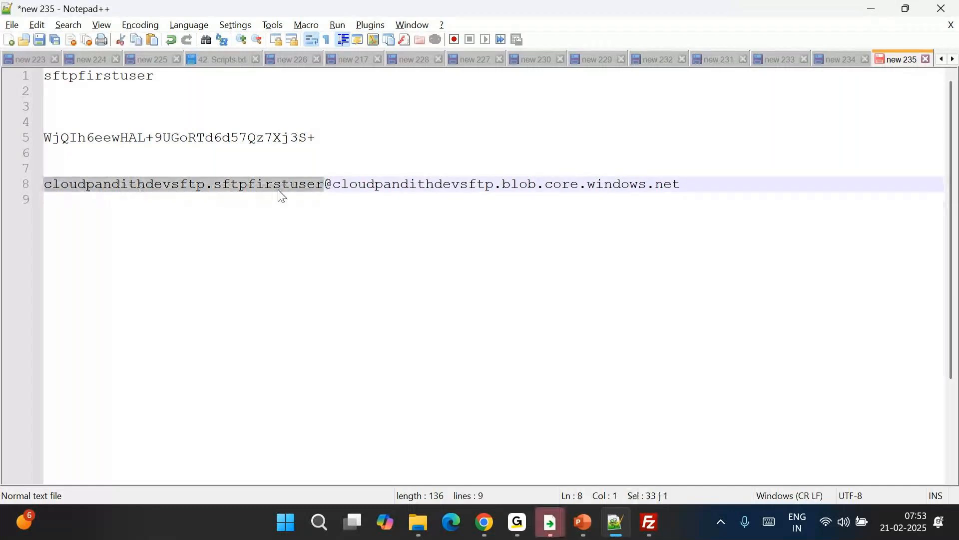
{"action": "key", "text": "ctrl+c"}
{"action": "key", "text": "alt+Tab"}
{"action": "key", "text": "ctrl+v"}
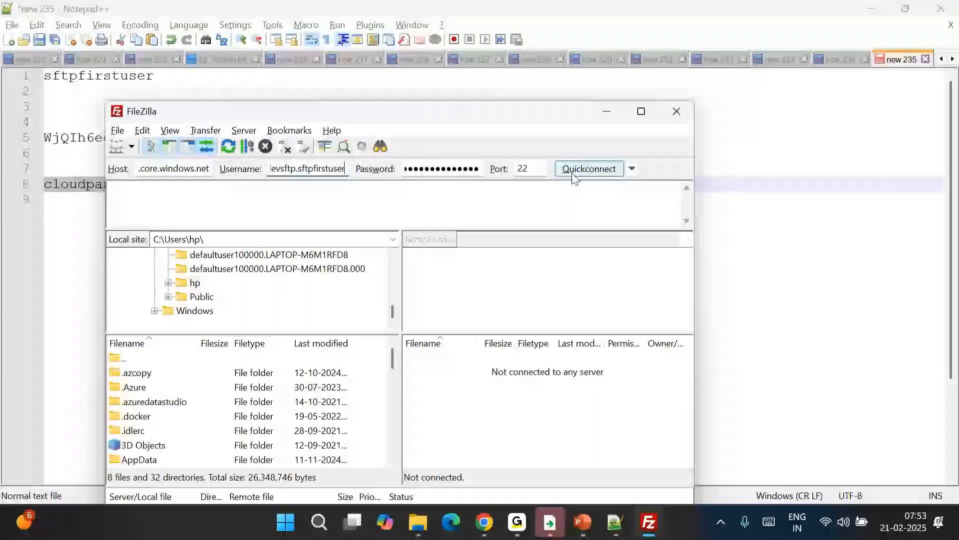
{"action": "left_click", "coordinate": [790, 24]}
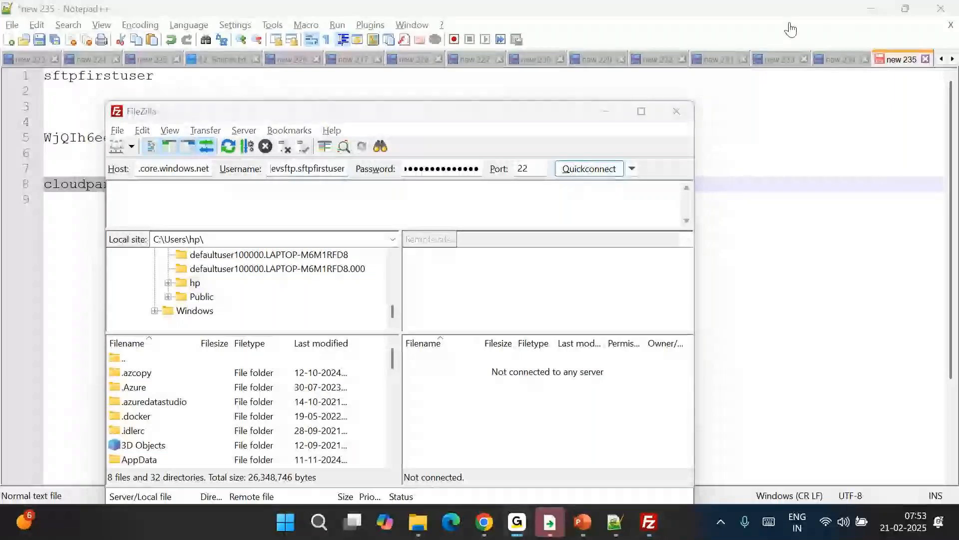
Annotate FileZilla's local and remote panes, then Quickconnect to the SFTP endpoint on port 22
{"action": "mouse_move", "coordinate": [205, 243]}
{"action": "left_mouse_down"}
{"action": "mouse_move", "coordinate": [197, 313]}
{"action": "mouse_move", "coordinate": [235, 253]}
{"action": "mouse_move", "coordinate": [222, 236]}
{"action": "left_mouse_up"}
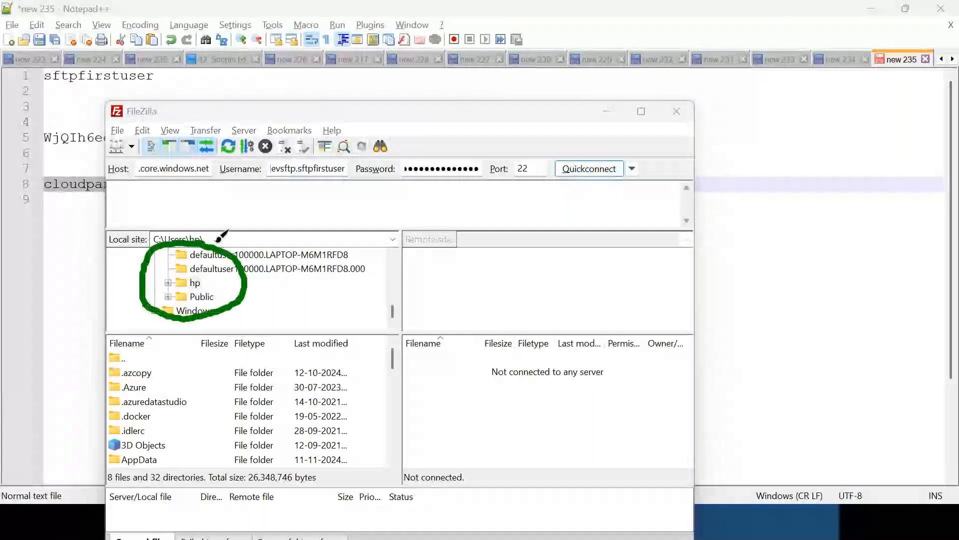
{"action": "left_click_drag", "start_coordinate": [222, 232], "coordinate": [194, 250]}
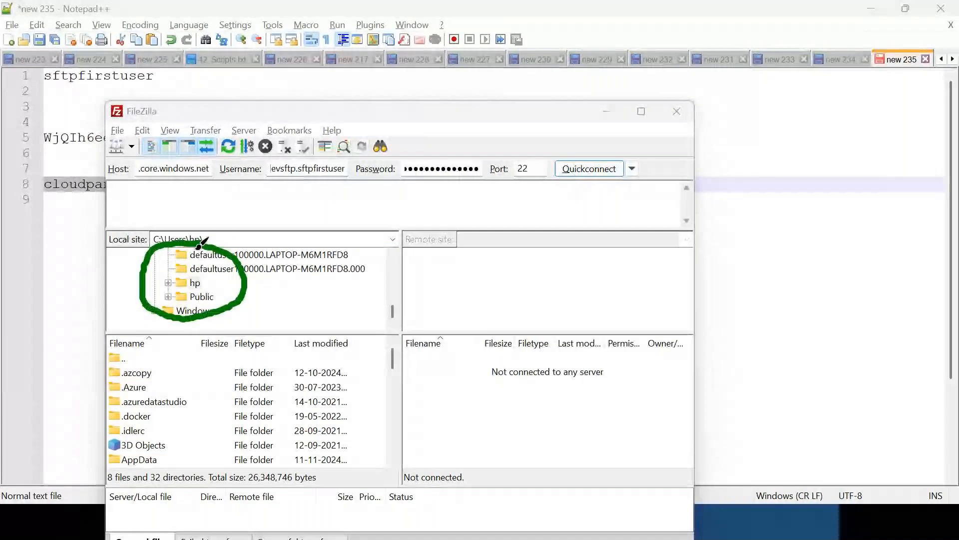
{"action": "left_click_drag", "start_coordinate": [145, 350], "coordinate": [116, 402]}
{"action": "left_click_drag", "start_coordinate": [173, 409], "coordinate": [144, 452]}
{"action": "mouse_move", "coordinate": [202, 225]}
{"action": "left_mouse_down"}
{"action": "mouse_move", "coordinate": [148, 232]}
{"action": "mouse_move", "coordinate": [206, 245]}
{"action": "mouse_move", "coordinate": [150, 256]}
{"action": "left_mouse_up"}
{"action": "mouse_move", "coordinate": [170, 340]}
{"action": "left_mouse_down"}
{"action": "mouse_move", "coordinate": [184, 442]}
{"action": "mouse_move", "coordinate": [195, 399]}
{"action": "left_mouse_up"}
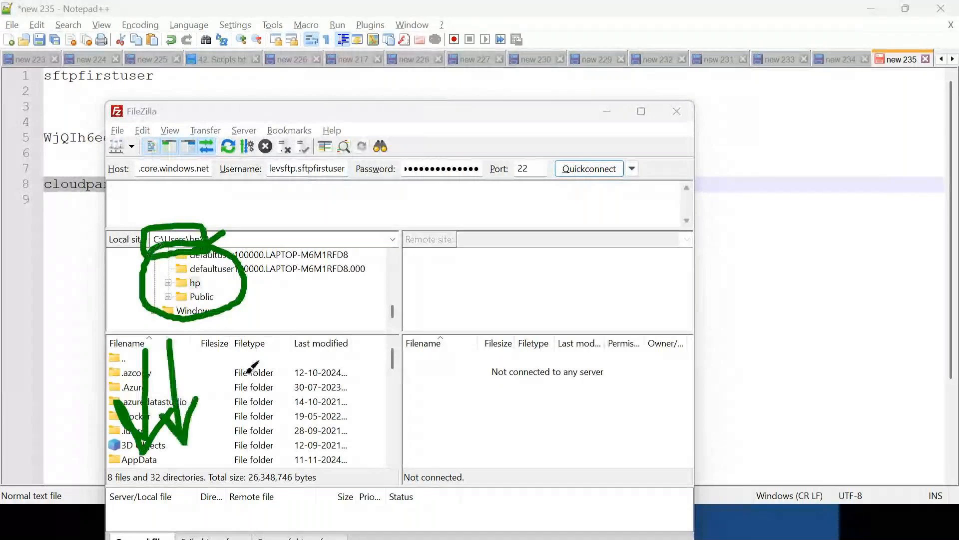
{"action": "mouse_move", "coordinate": [408, 256]}
{"action": "left_mouse_down"}
{"action": "mouse_move", "coordinate": [459, 223]}
{"action": "mouse_move", "coordinate": [399, 266]}
{"action": "left_mouse_up"}
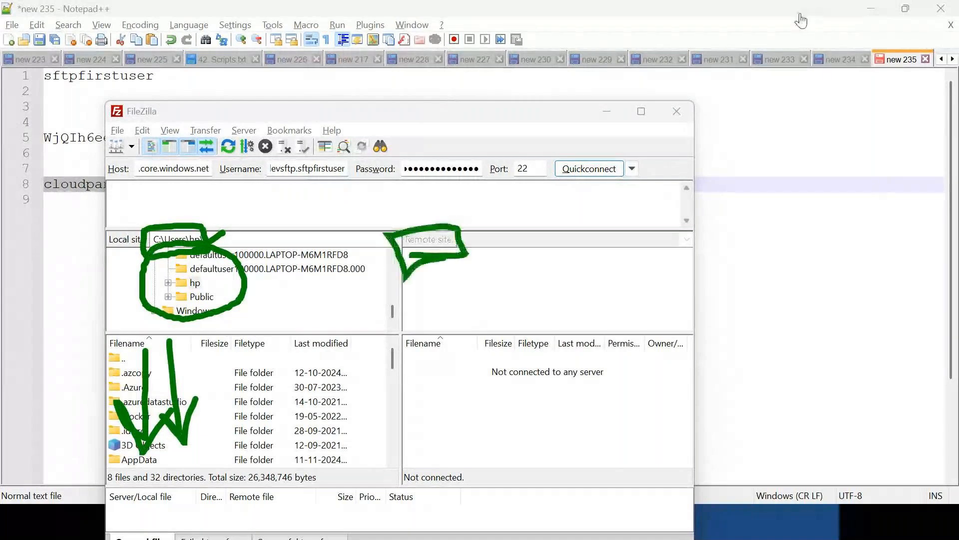
{"action": "left_click", "coordinate": [798, 14]}
{"action": "left_click", "coordinate": [599, 169]}
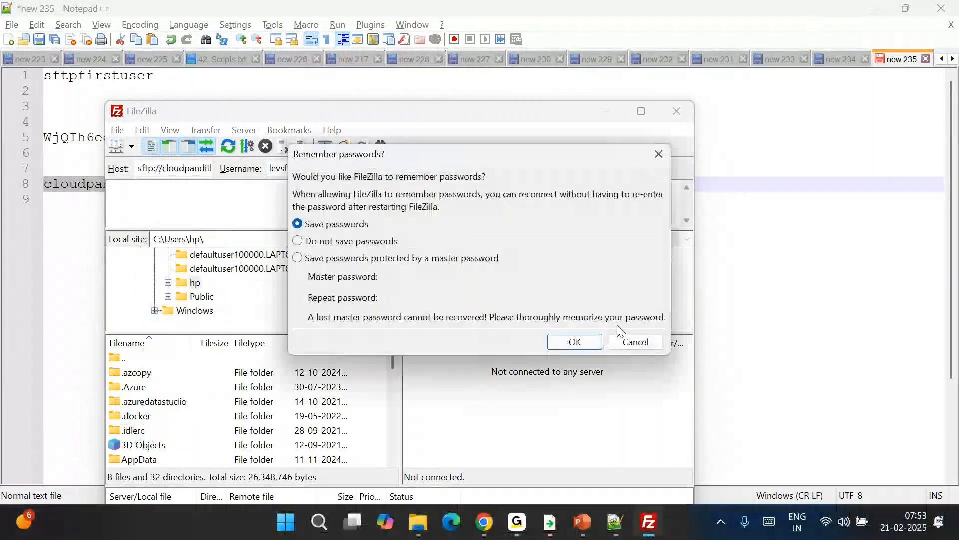
Accept remembering passwords and trust the host key, then point out the empty remote root '/'
{"action": "left_click", "coordinate": [589, 343]}
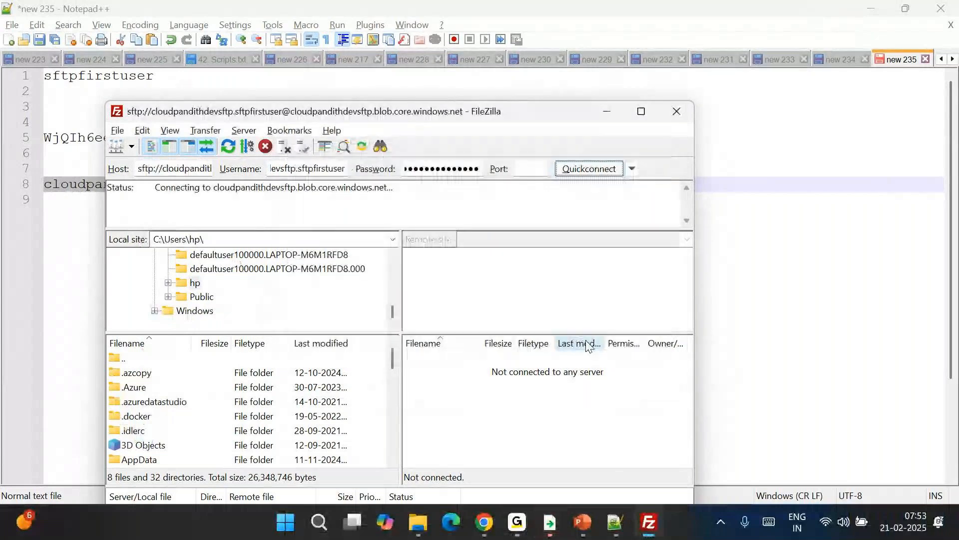
{"action": "left_click", "coordinate": [516, 413]}
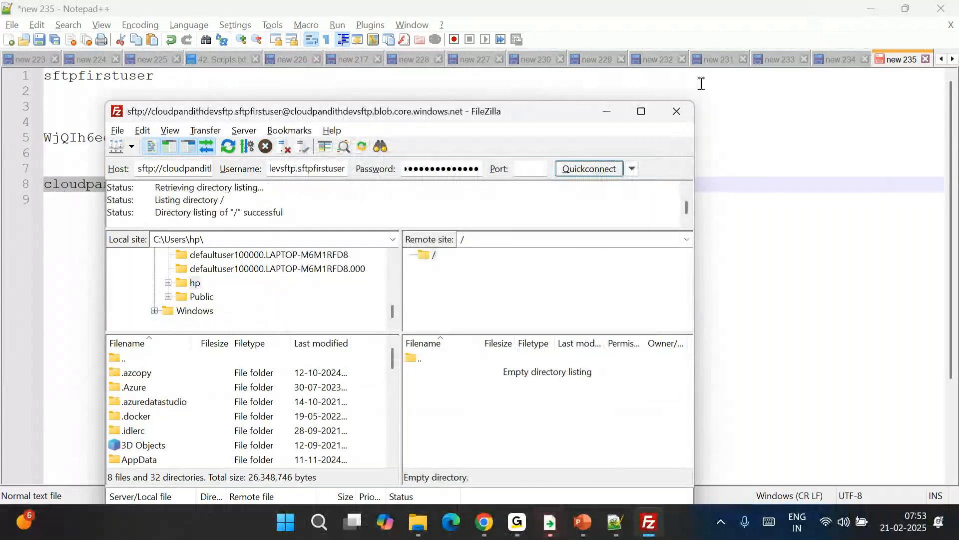
{"action": "left_click", "coordinate": [797, 21]}
{"action": "mouse_move", "coordinate": [437, 239]}
{"action": "left_mouse_down"}
{"action": "mouse_move", "coordinate": [421, 260]}
{"action": "mouse_move", "coordinate": [434, 239]}
{"action": "left_mouse_up"}
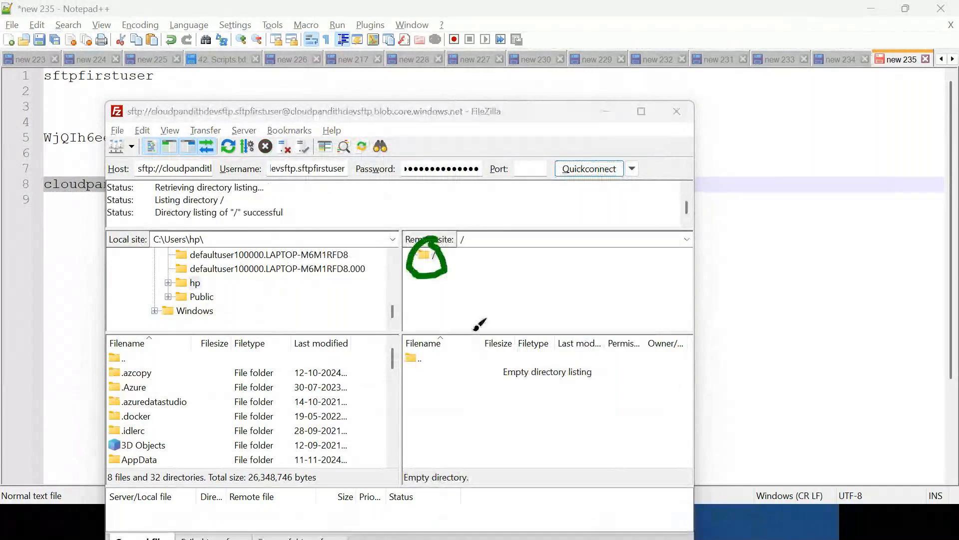
{"action": "left_click_drag", "start_coordinate": [429, 344], "coordinate": [421, 377]}
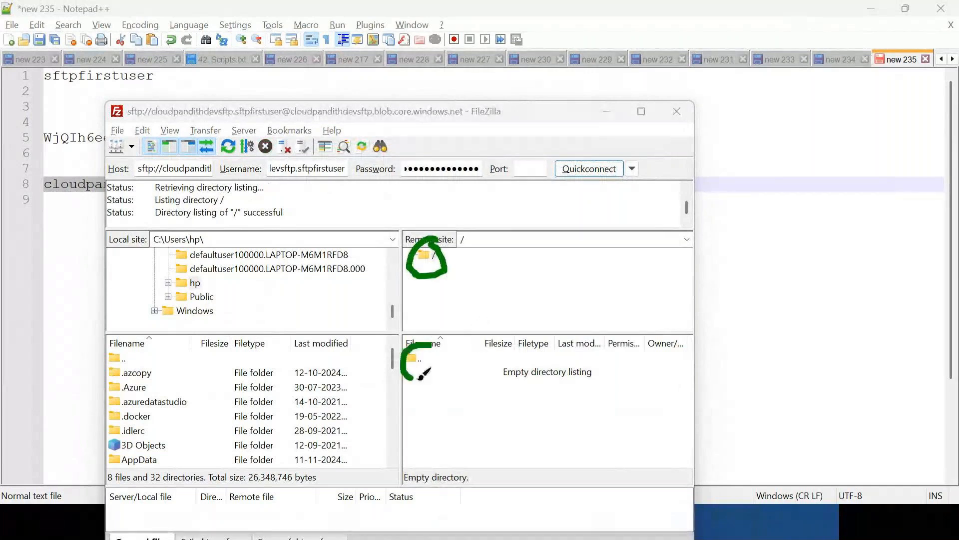
{"action": "key", "text": "Escape"}
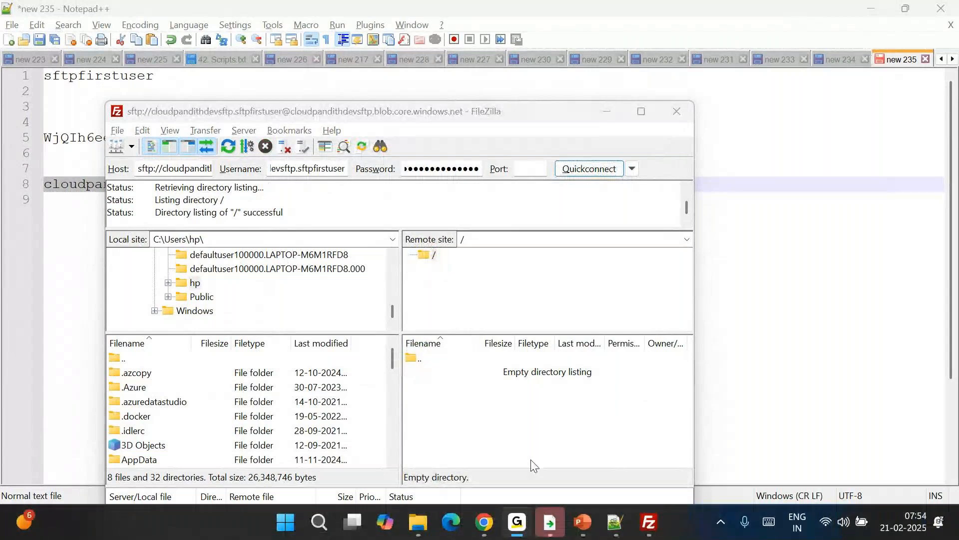
Add a directory named 'india' to the global container and save it
{"action": "left_click", "coordinate": [483, 522]}
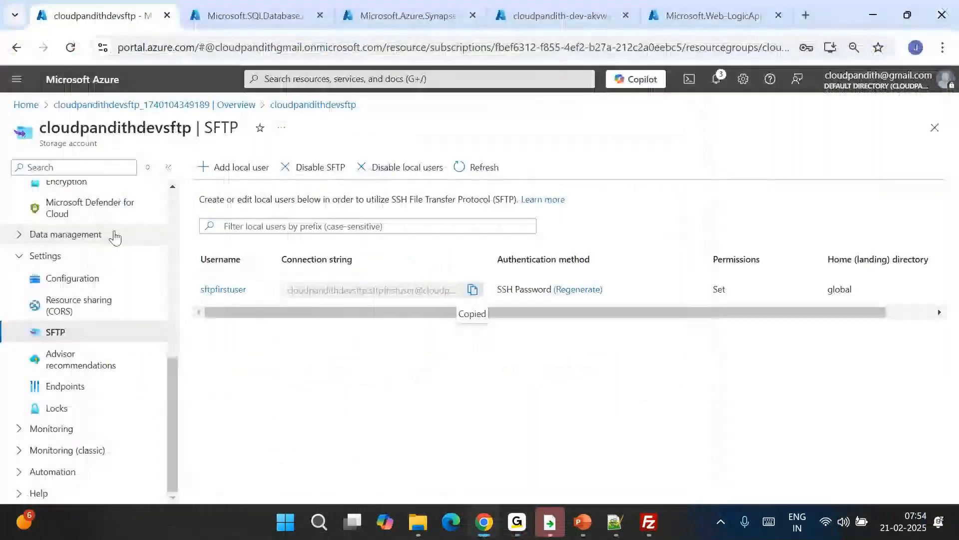
{"action": "scroll", "coordinate": [115, 238], "scroll_direction": "up", "scroll_amount": 3}
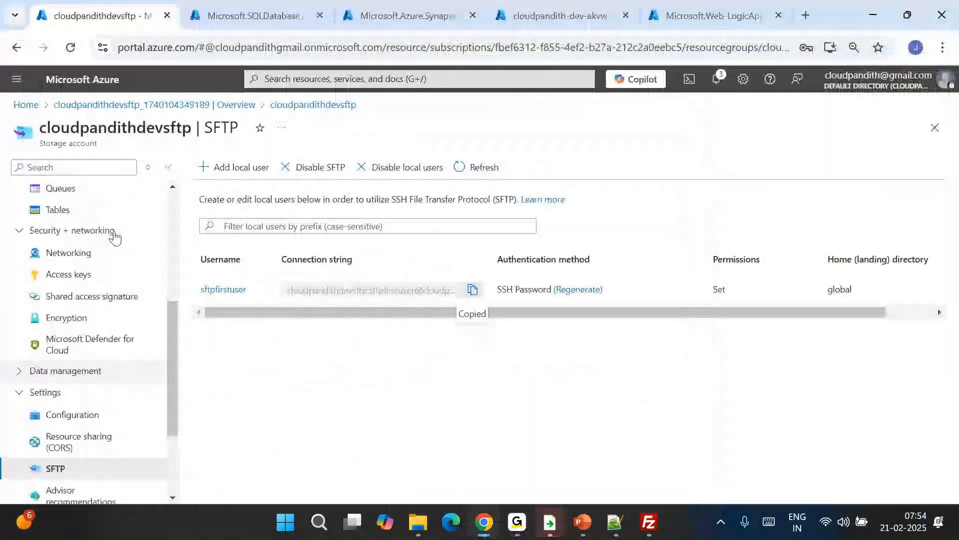
{"action": "scroll", "coordinate": [115, 238], "scroll_direction": "up", "scroll_amount": 3}
{"action": "left_click", "coordinate": [89, 273]}
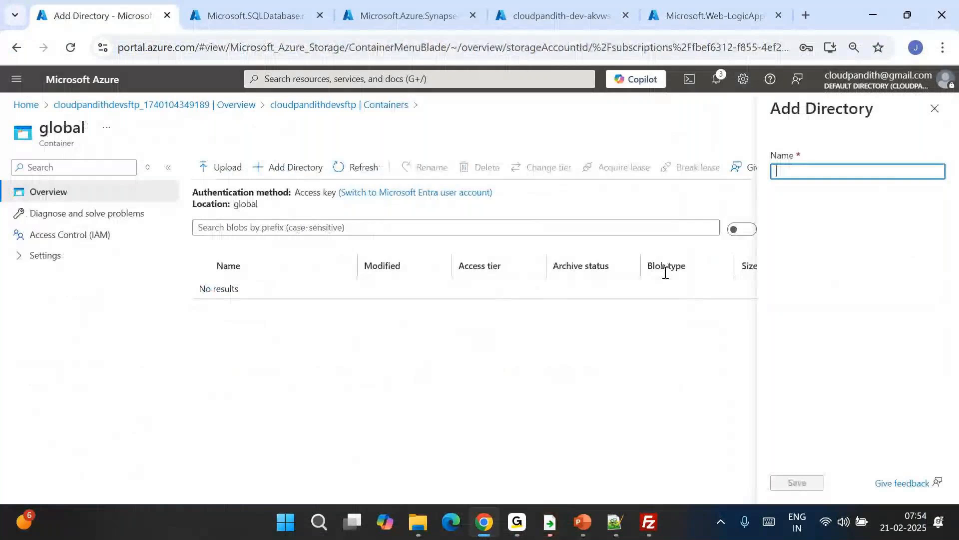
{"action": "type", "text": "india"}
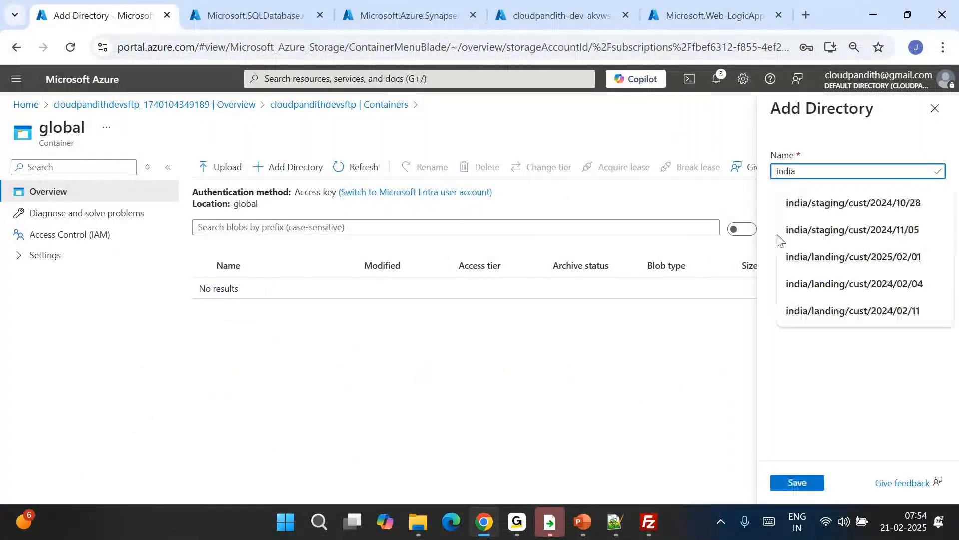
{"action": "left_click", "coordinate": [797, 483]}
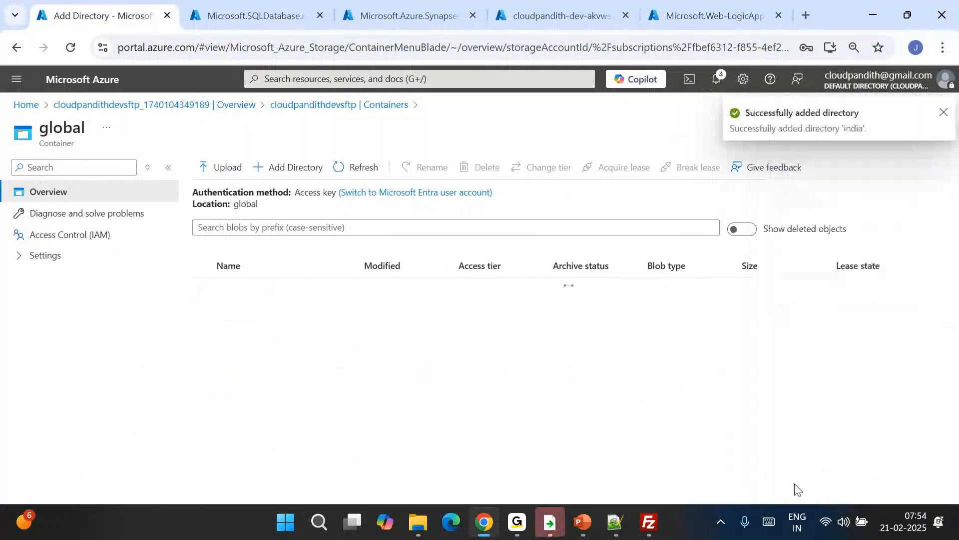
{"action": "left_click", "coordinate": [653, 524]}
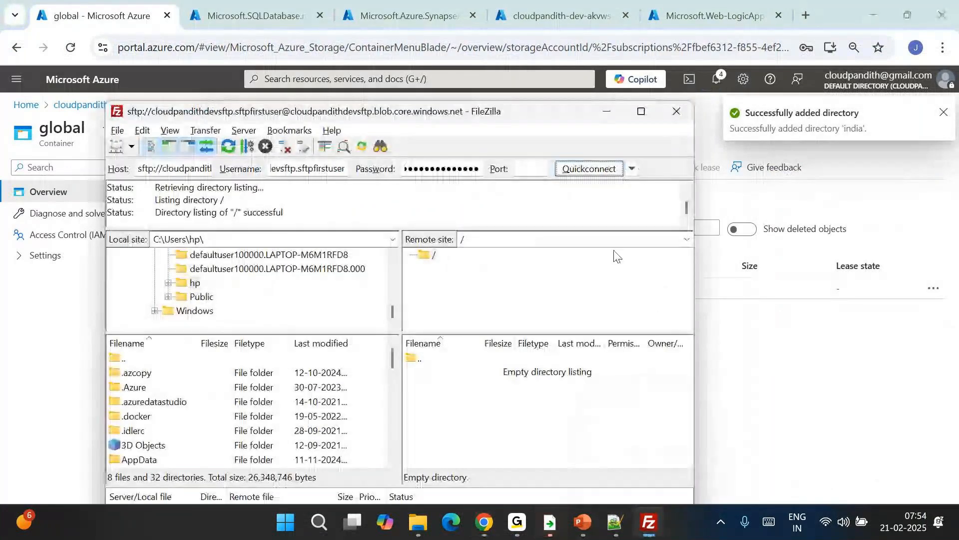
Refresh FileZilla's remote listing and open the new india folder
{"action": "left_click", "coordinate": [230, 146]}
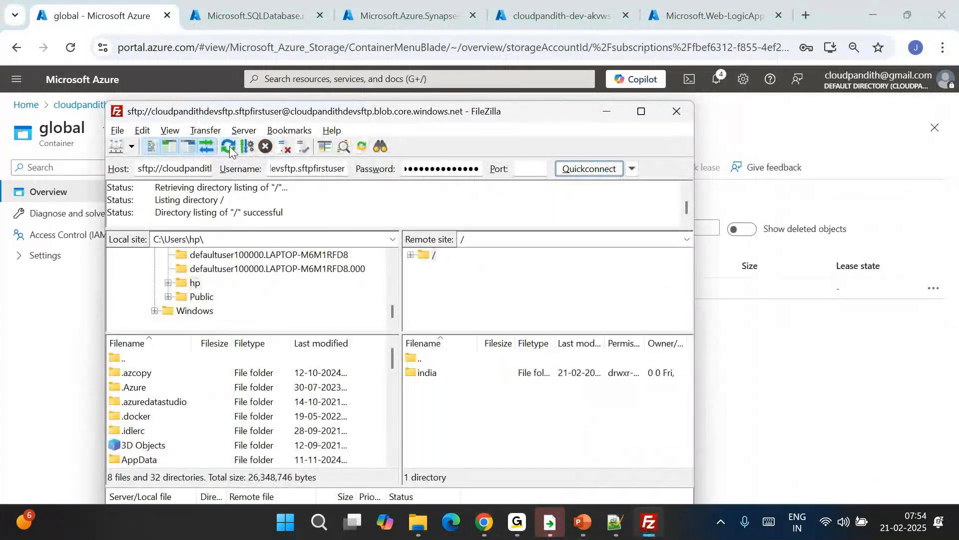
{"action": "double_click", "coordinate": [428, 374]}
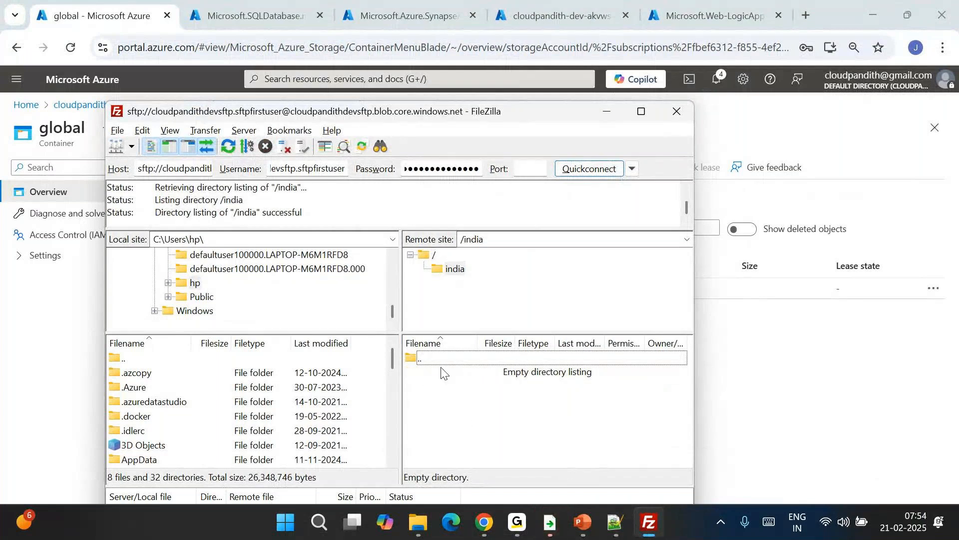
{"action": "right_click", "coordinate": [473, 379]}
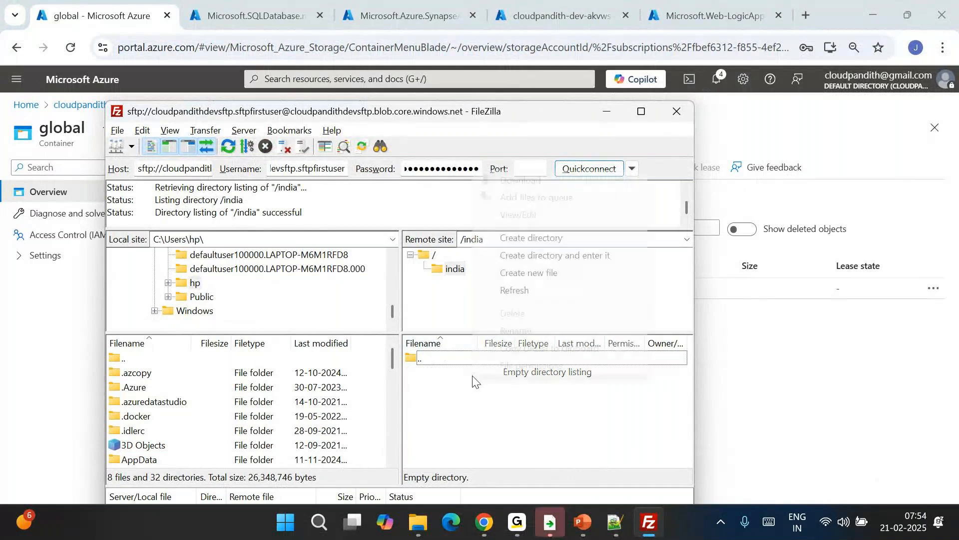
Create the remote directory path landing/creditdata inside /india and open landing
{"action": "left_click", "coordinate": [531, 238]}
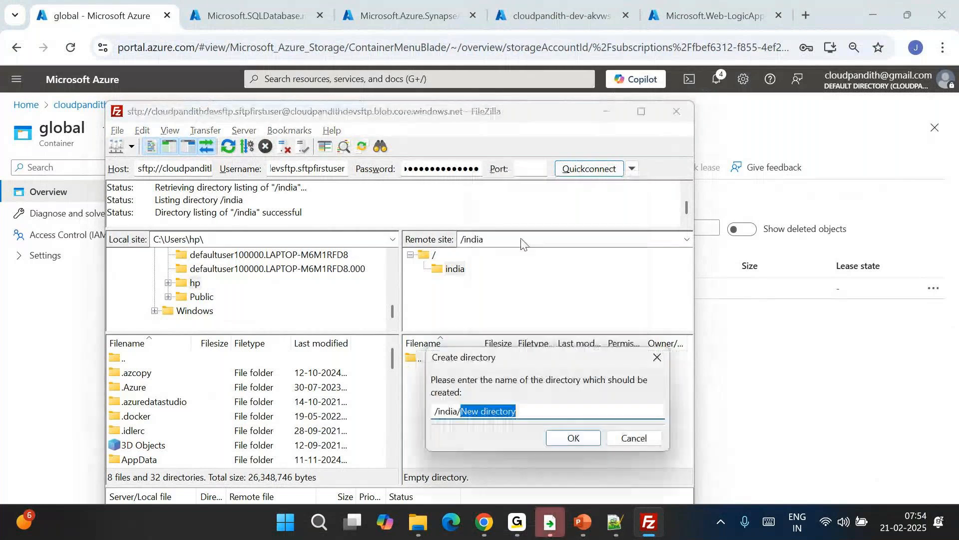
{"action": "type", "text": "lan"}
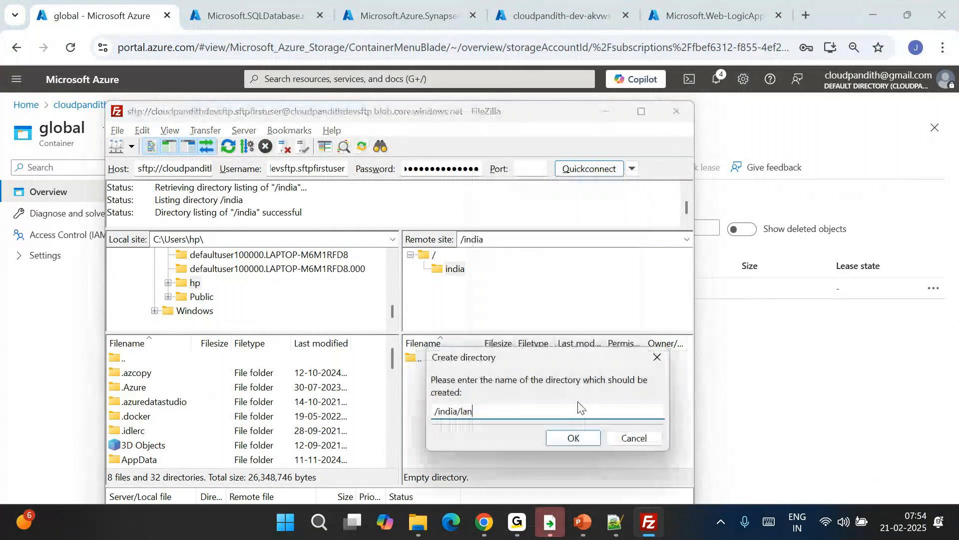
{"action": "type", "text": "ding/c"}
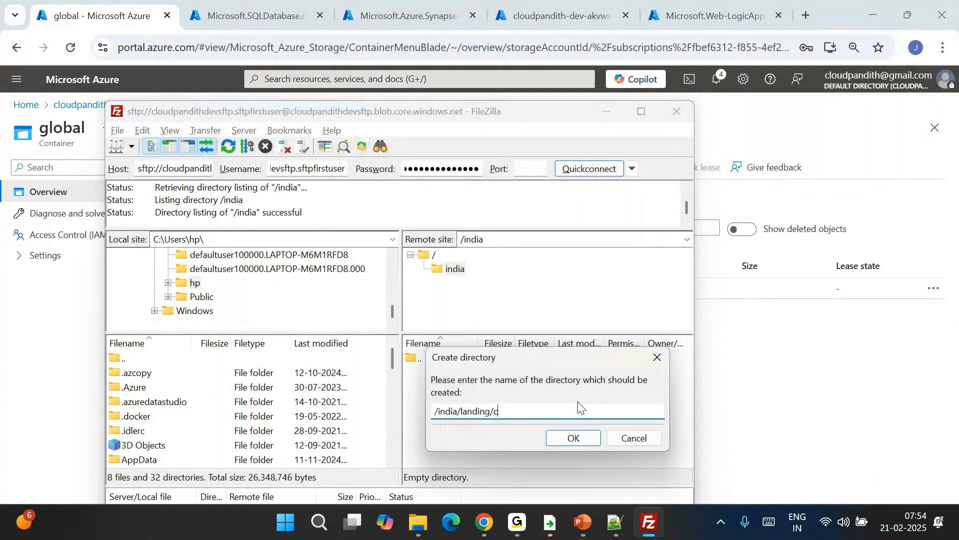
{"action": "type", "text": "reditdata"}
{"action": "left_click", "coordinate": [573, 437]}
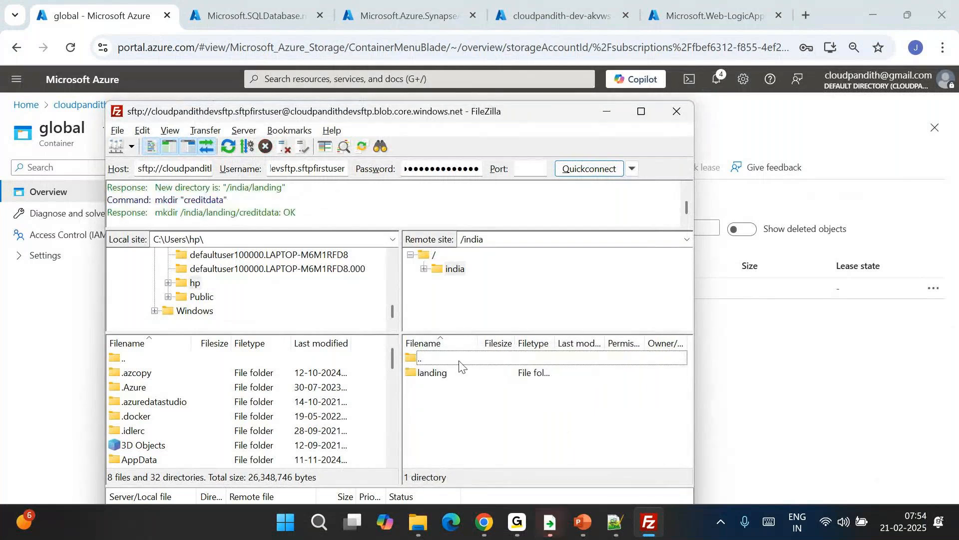
{"action": "left_click", "coordinate": [460, 371]}
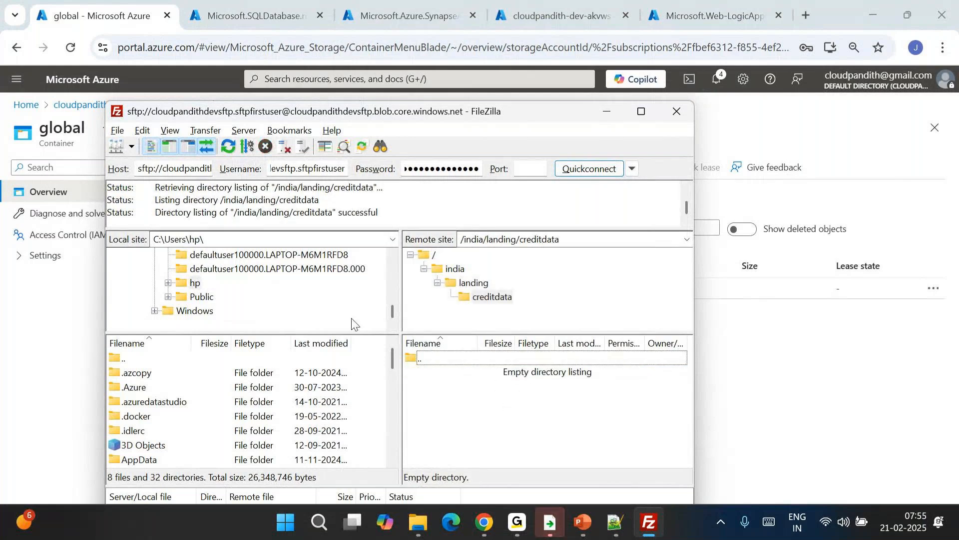
{"action": "scroll", "coordinate": [201, 440], "scroll_direction": "down", "scroll_amount": 6}
{"action": "scroll", "coordinate": [201, 440], "scroll_direction": "up", "scroll_amount": 6}
{"action": "scroll", "coordinate": [225, 279], "scroll_direction": "up", "scroll_amount": 10}
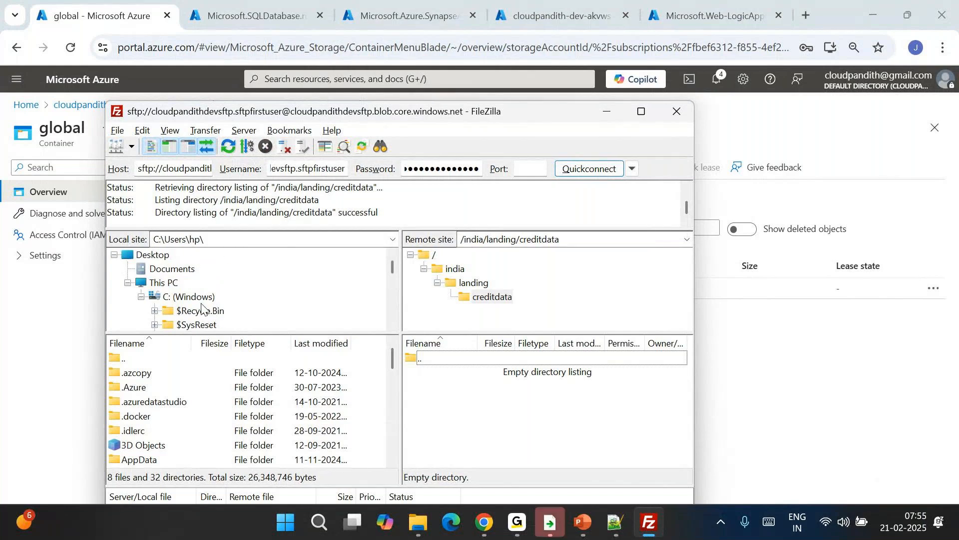
{"action": "scroll", "coordinate": [201, 307], "scroll_direction": "down", "scroll_amount": 1}
{"action": "scroll", "coordinate": [202, 307], "scroll_direction": "down", "scroll_amount": 6}
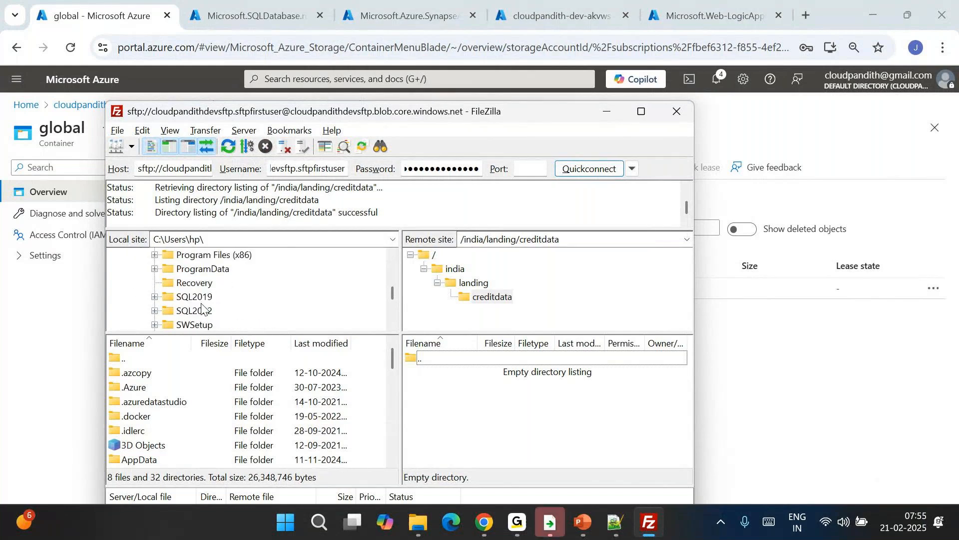
{"action": "scroll", "coordinate": [201, 307], "scroll_direction": "down", "scroll_amount": 2}
Browse the local pane to Documents > cloudpandith-datasets > set-comma
{"action": "scroll", "coordinate": [247, 270], "scroll_direction": "down", "scroll_amount": 2}
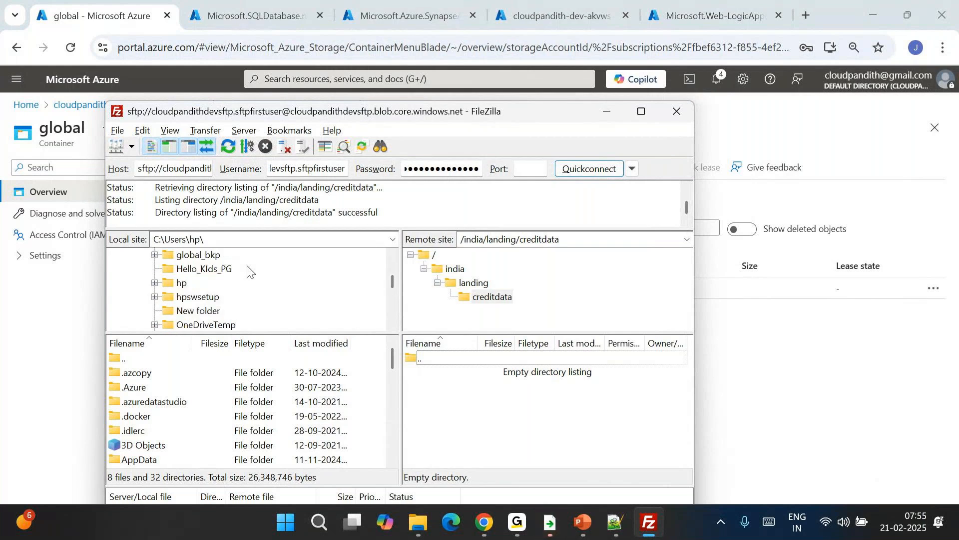
{"action": "scroll", "coordinate": [221, 274], "scroll_direction": "up", "scroll_amount": 10}
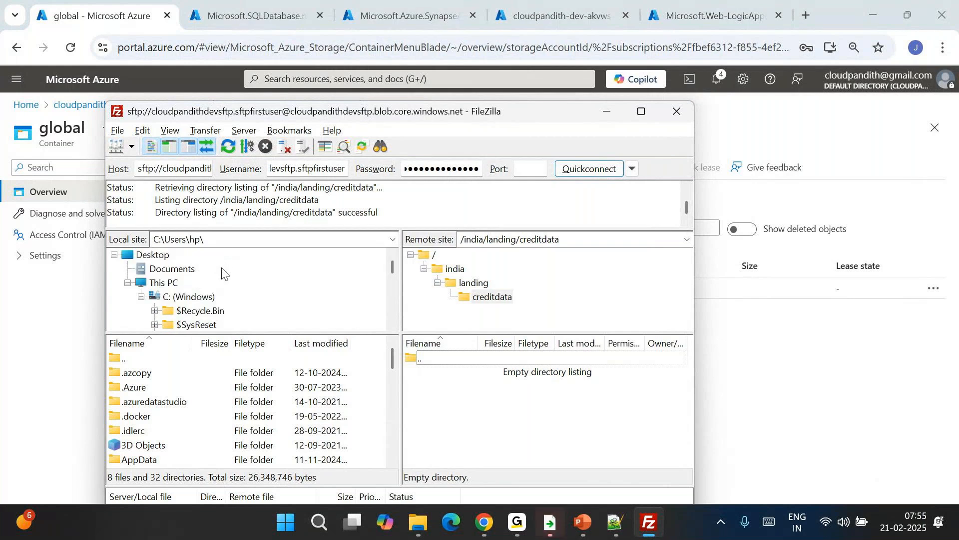
{"action": "left_click", "coordinate": [222, 270]}
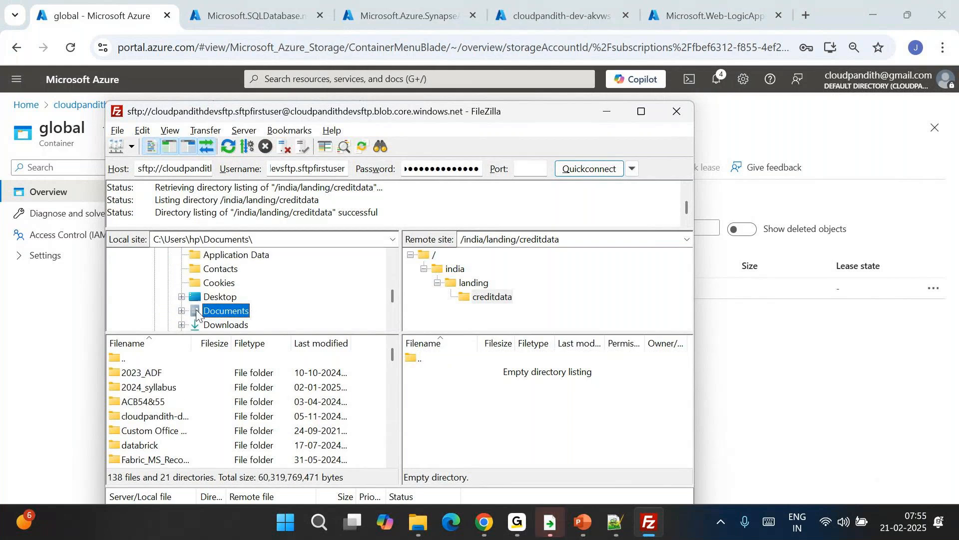
{"action": "left_click", "coordinate": [182, 311]}
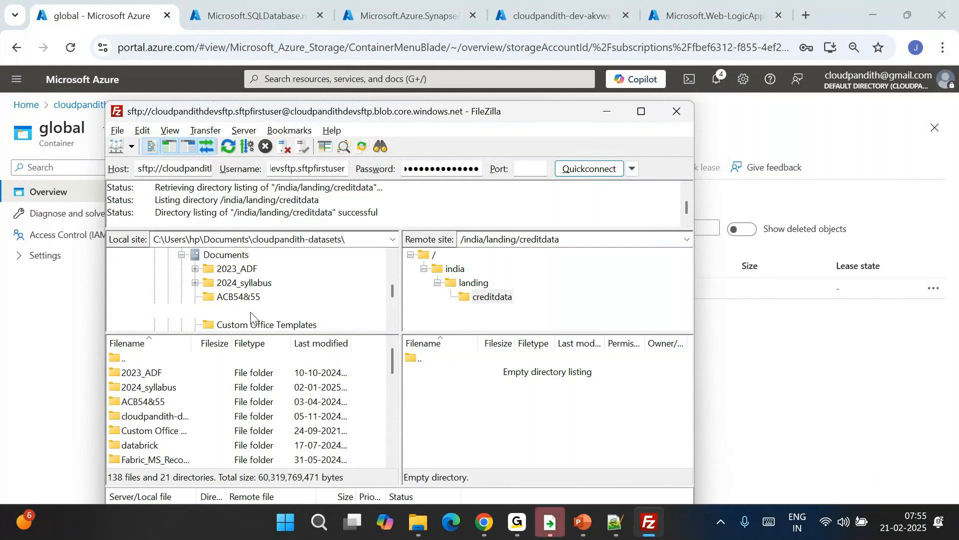
{"action": "double_click", "coordinate": [250, 311]}
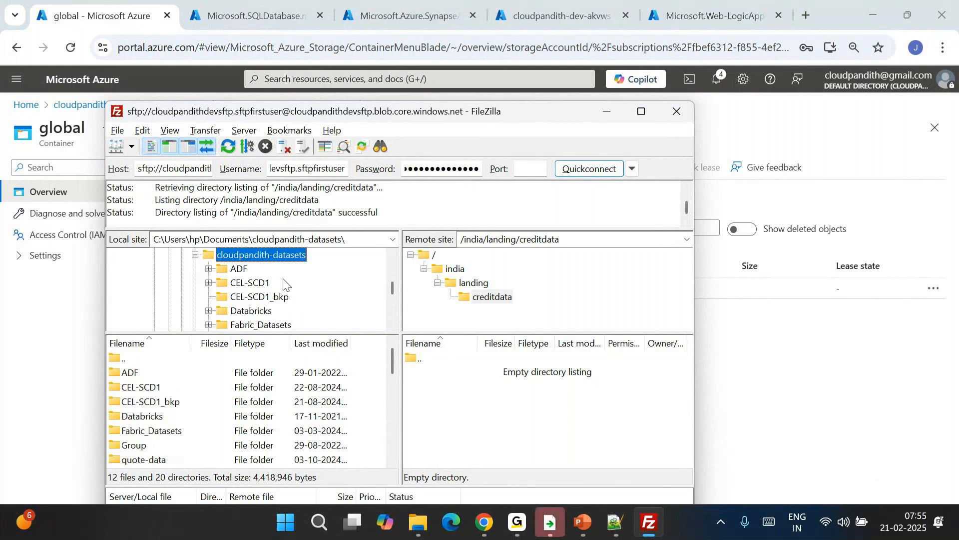
{"action": "scroll", "coordinate": [283, 284], "scroll_direction": "down", "scroll_amount": 2}
{"action": "double_click", "coordinate": [257, 283]}
{"action": "scroll", "coordinate": [278, 311], "scroll_direction": "down", "scroll_amount": 3}
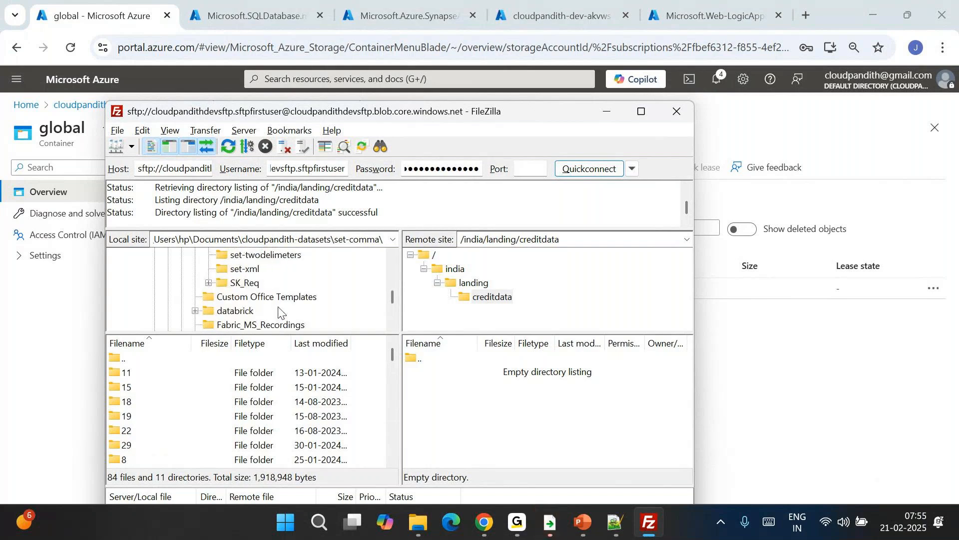
{"action": "scroll", "coordinate": [279, 311], "scroll_direction": "up", "scroll_amount": 5}
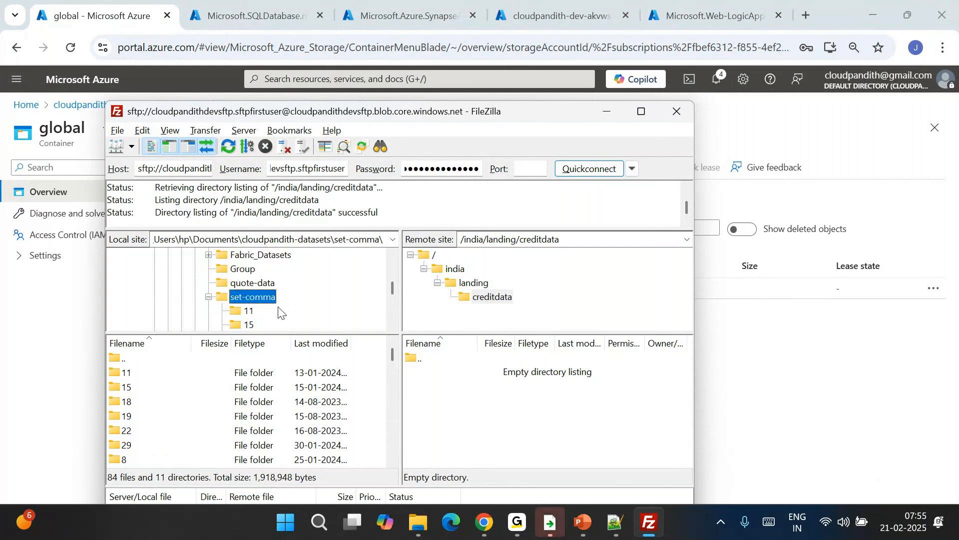
{"action": "scroll", "coordinate": [184, 415], "scroll_direction": "down", "scroll_amount": 2}
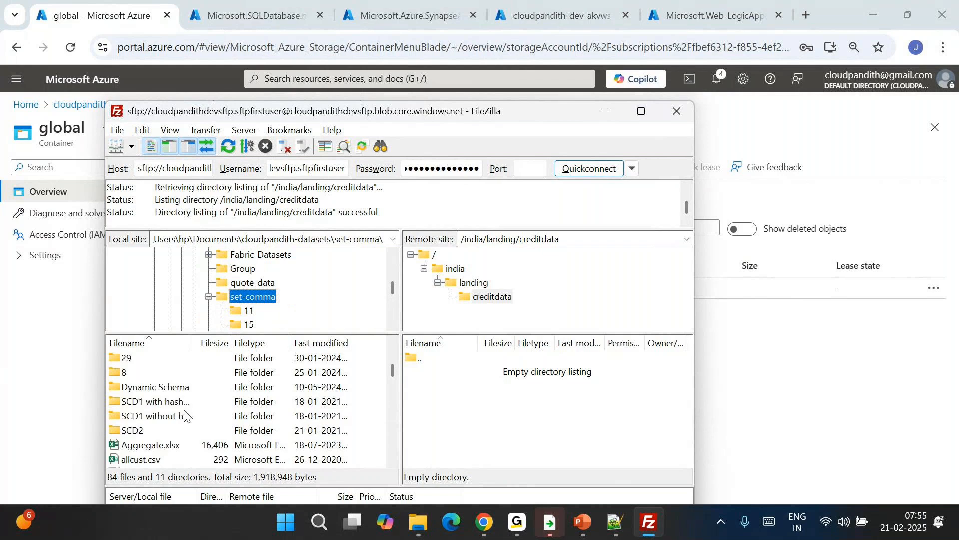
{"action": "scroll", "coordinate": [184, 415], "scroll_direction": "down", "scroll_amount": 5}
{"action": "scroll", "coordinate": [185, 415], "scroll_direction": "down", "scroll_amount": 1}
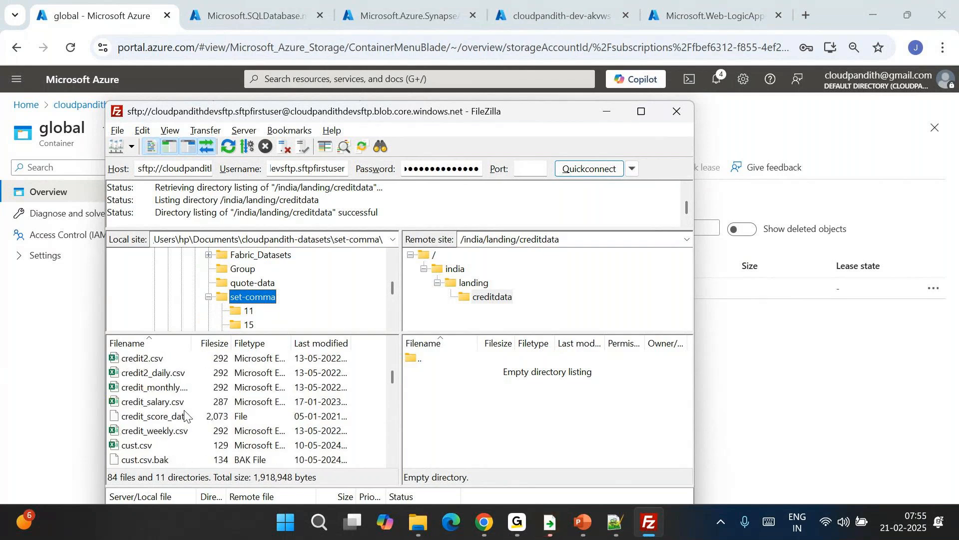
Upload credit2_daily.csv, credit2.csv and credit_monthly.csv into the remote creditdata folder
{"action": "left_click_drag", "start_coordinate": [159, 376], "coordinate": [498, 398]}
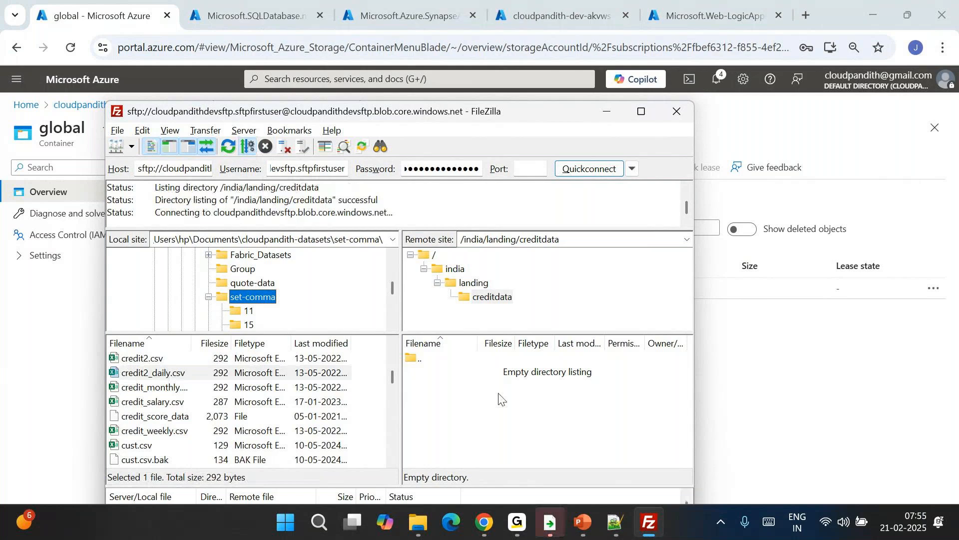
{"action": "left_click_drag", "start_coordinate": [150, 357], "coordinate": [505, 413]}
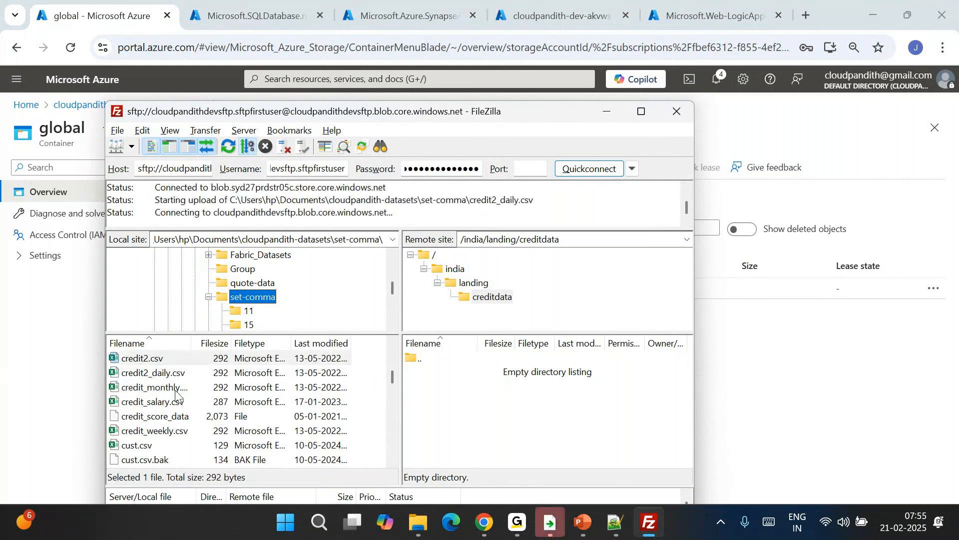
{"action": "left_click_drag", "start_coordinate": [175, 394], "coordinate": [507, 400]}
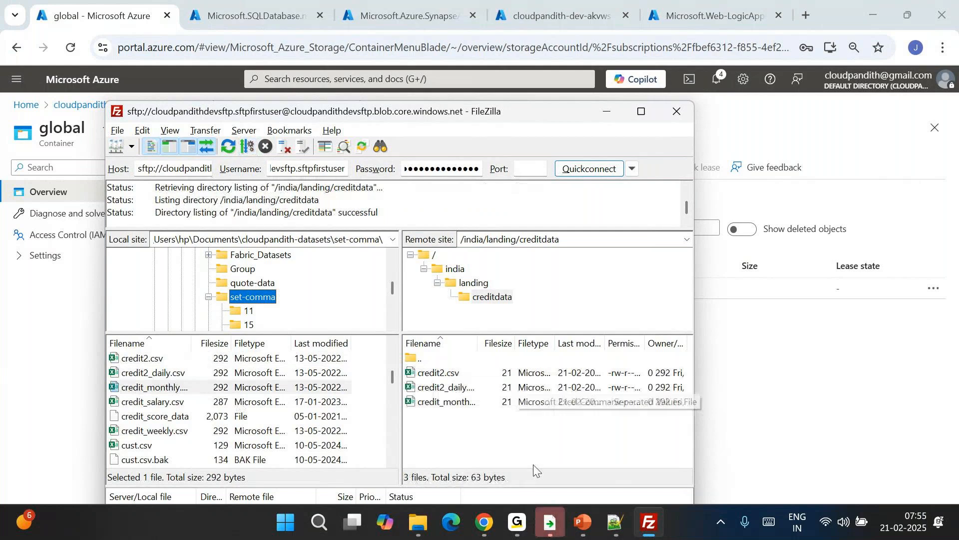
{"action": "left_click", "coordinate": [491, 526]}
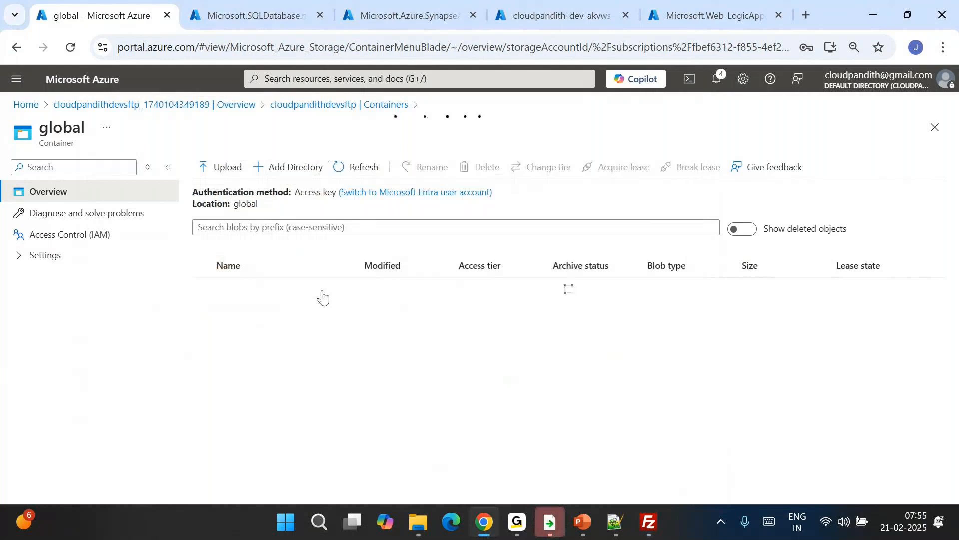
Open india/landing/creditdata in the global container and view credit_monthly.csv's properties (292 B, Hot)
{"action": "left_click", "coordinate": [288, 294]}
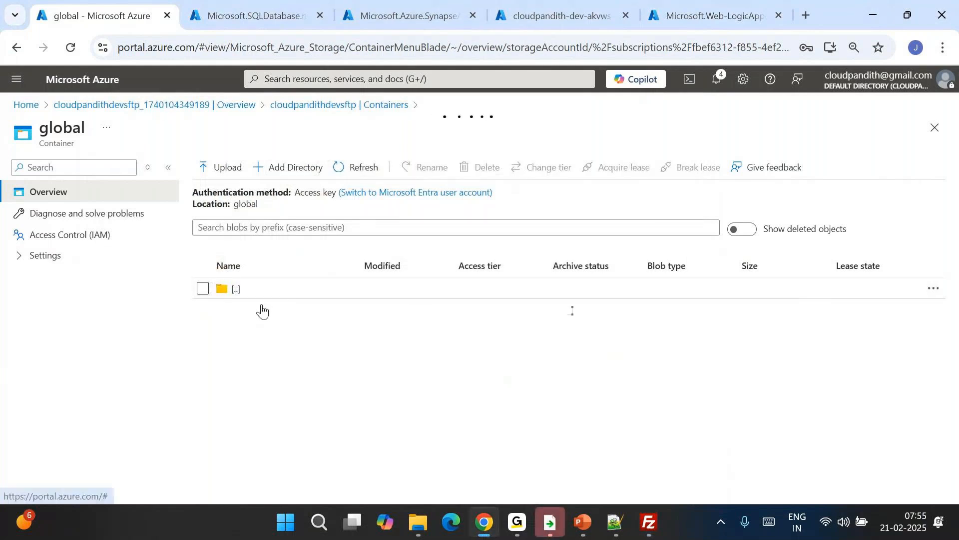
{"action": "left_click", "coordinate": [261, 310]}
{"action": "left_click", "coordinate": [270, 310]}
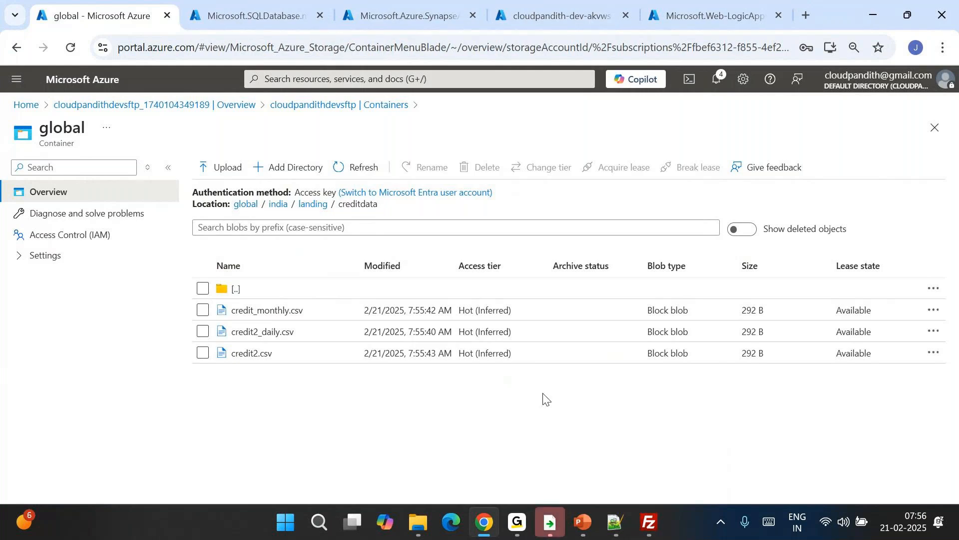
{"action": "left_click", "coordinate": [656, 531]}
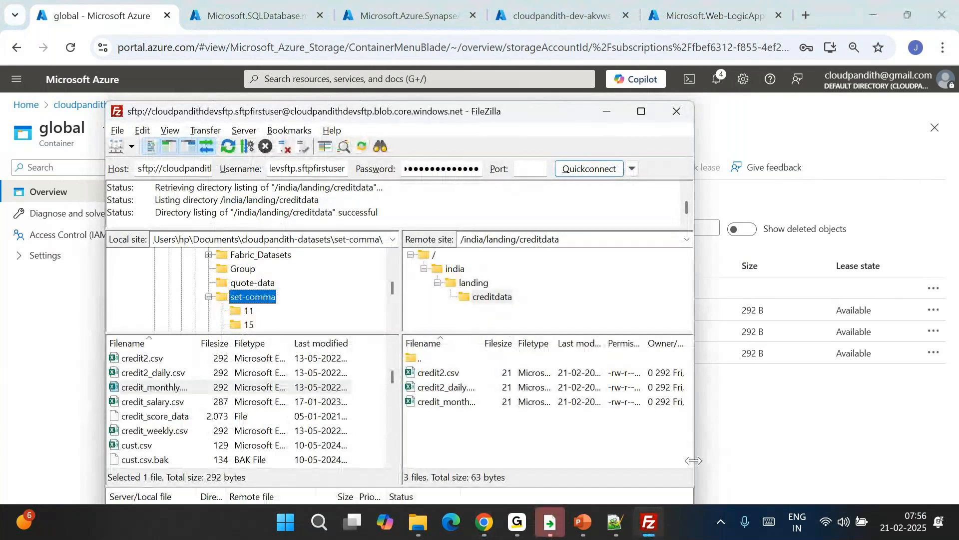
{"action": "left_click", "coordinate": [752, 413]}
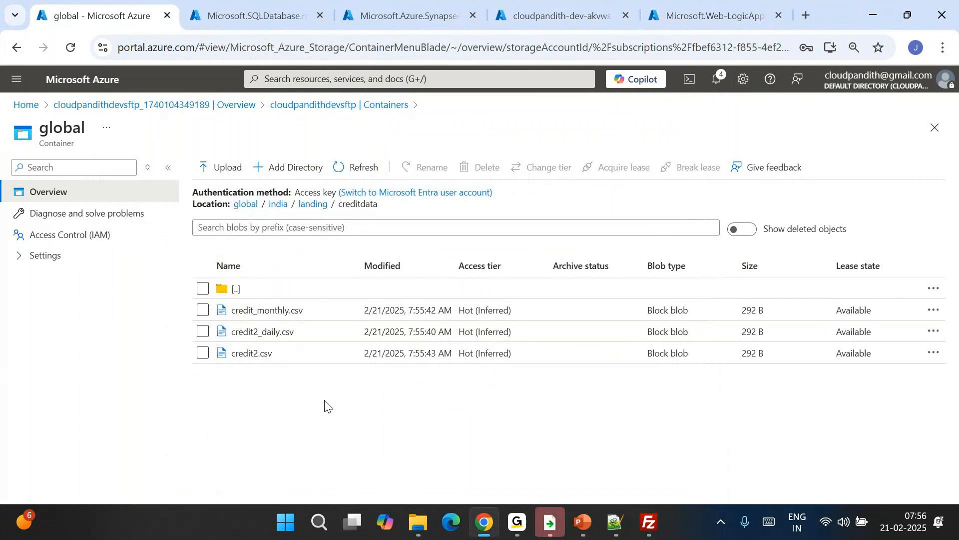
{"action": "left_click", "coordinate": [269, 311]}
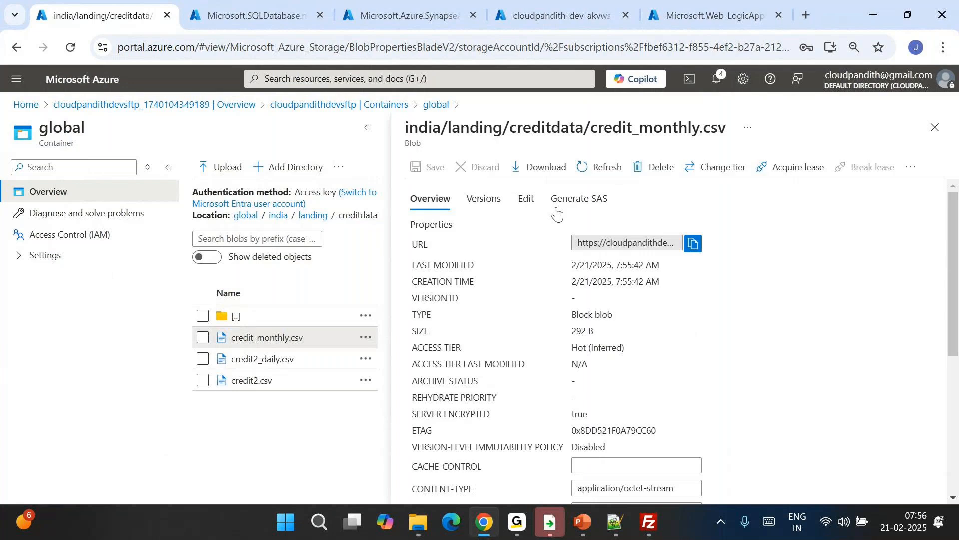
View the contents of credit_monthly.csv, selecting its header line, then close it
{"action": "left_click", "coordinate": [531, 201]}
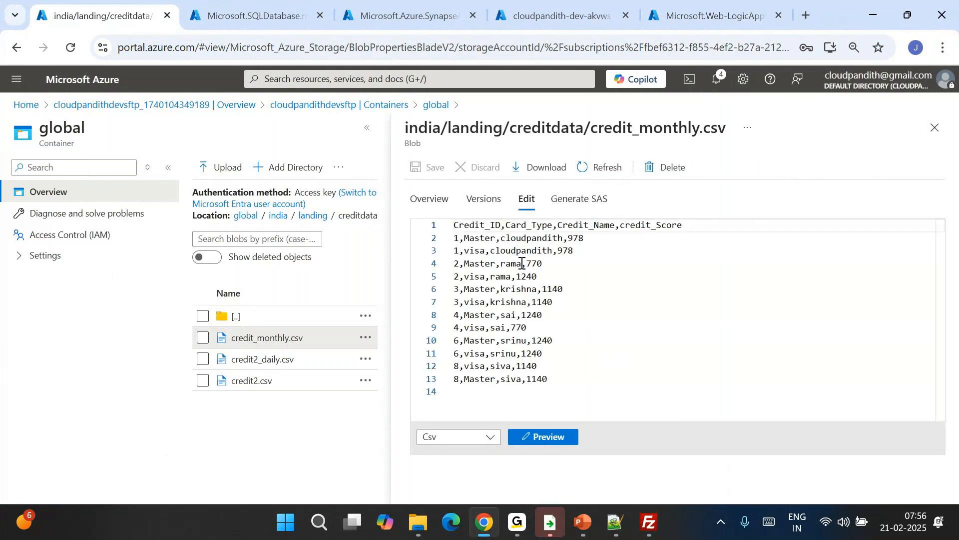
{"action": "left_click_drag", "start_coordinate": [685, 226], "coordinate": [446, 229]}
{"action": "key", "text": "ctrl+c"}
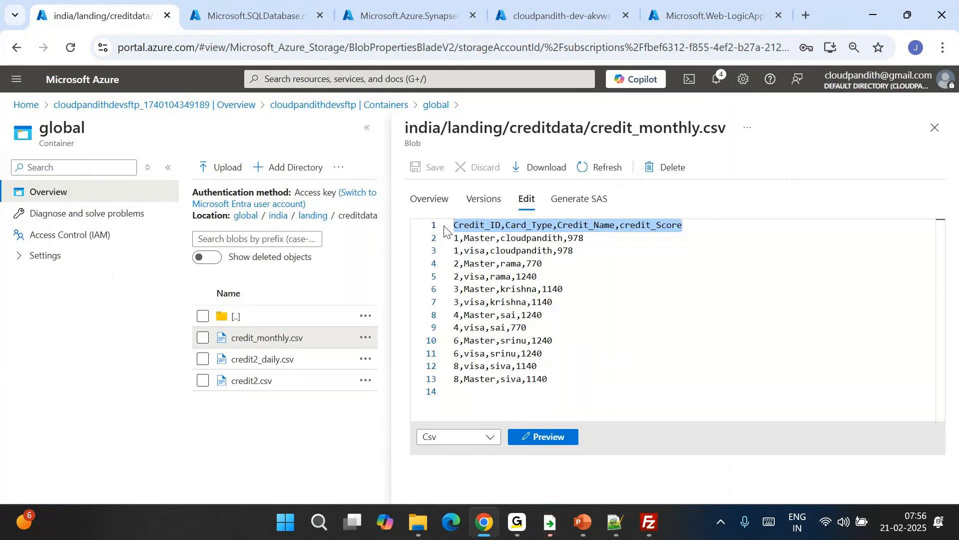
{"action": "left_click", "coordinate": [934, 131]}
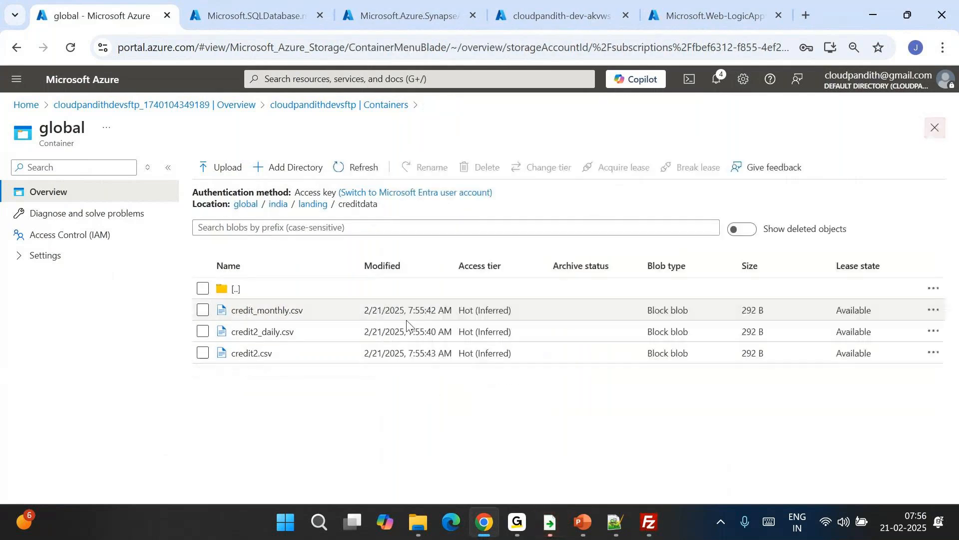
Try an edit in credit2_daily.csv, discard the unsaved changes, and open credit2.csv
{"action": "left_click", "coordinate": [344, 331]}
{"action": "left_click", "coordinate": [526, 198]}
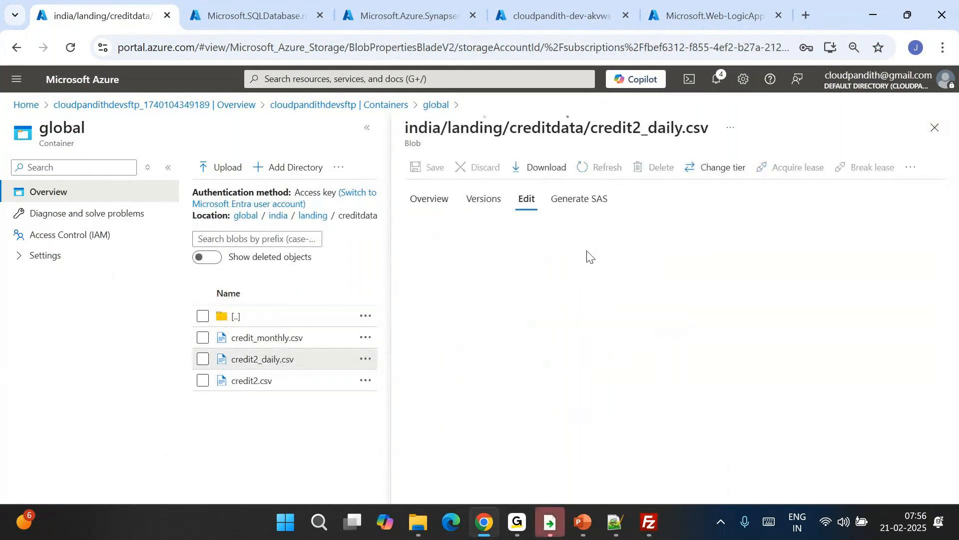
{"action": "left_click", "coordinate": [687, 226]}
{"action": "key", "text": "Return"}
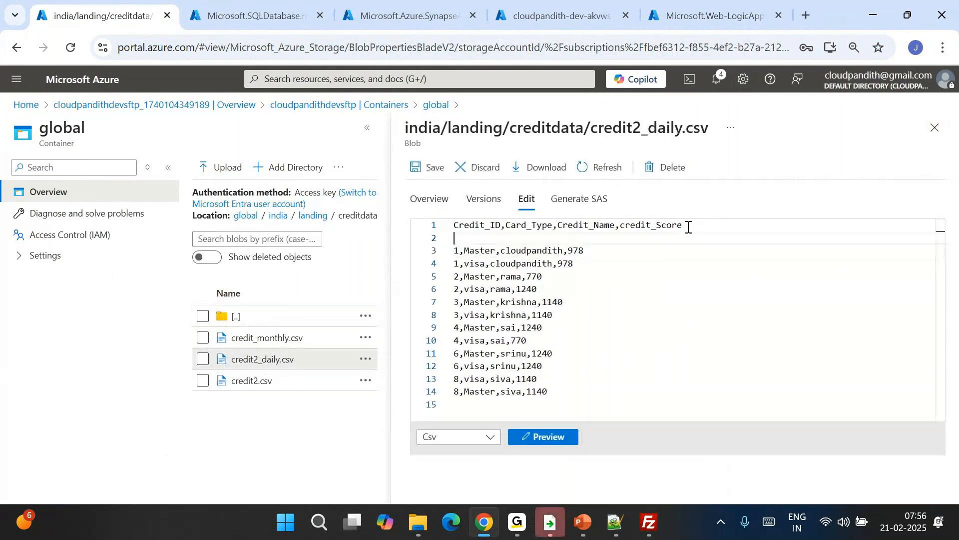
{"action": "key", "text": "ctrl+v"}
{"action": "key", "text": "ctrl+z"}
{"action": "key", "text": "ctrl+z"}
{"action": "left_click", "coordinate": [934, 128]}
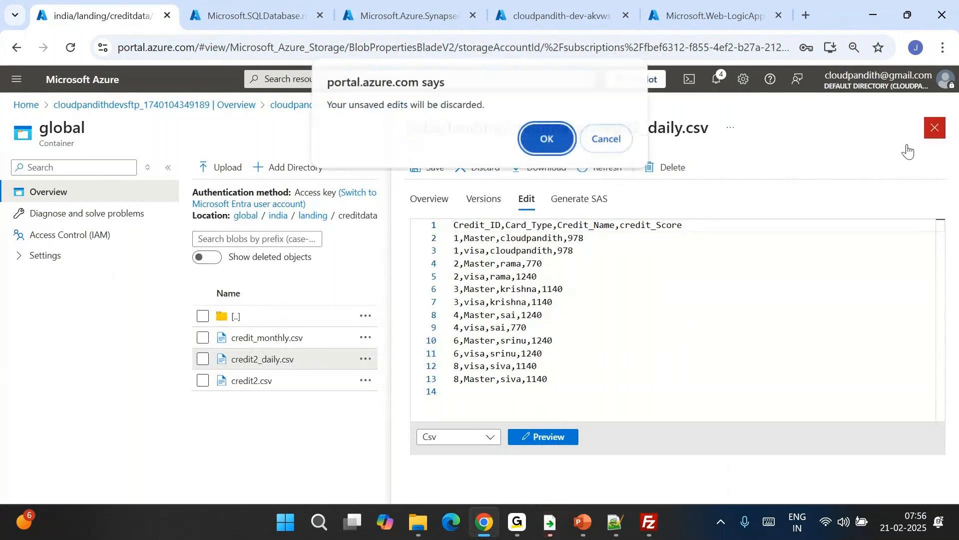
{"action": "left_click", "coordinate": [546, 143]}
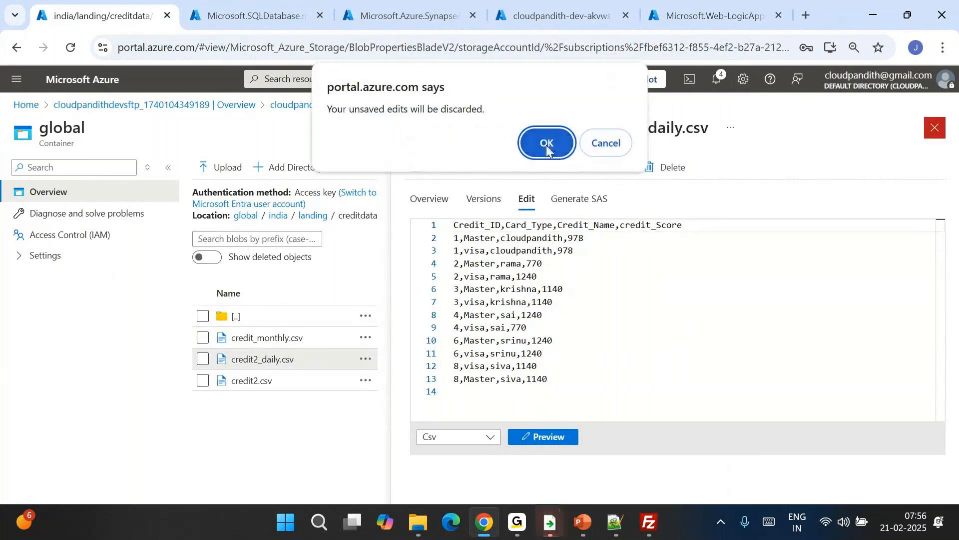
{"action": "left_click", "coordinate": [252, 353]}
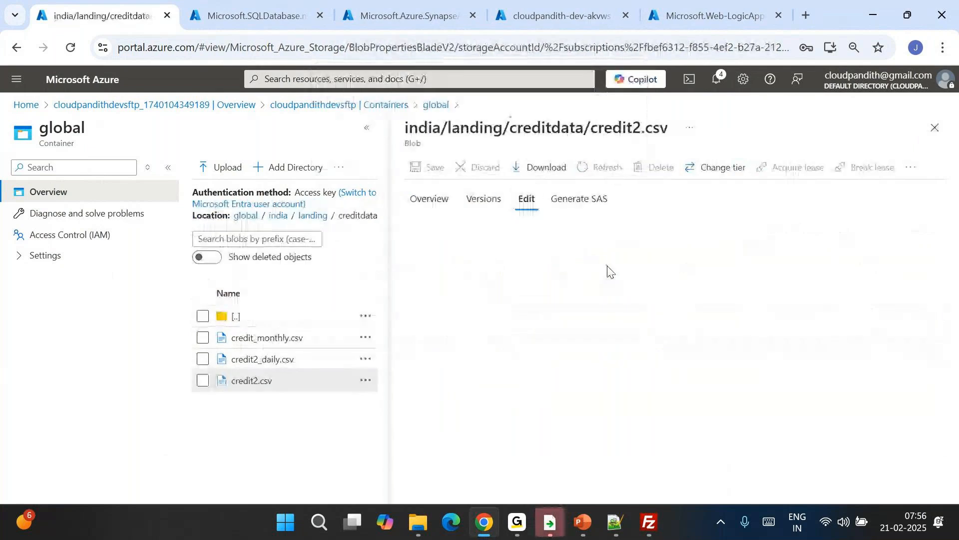
Delete every data row in credit2.csv except the first two
{"action": "left_click", "coordinate": [695, 225]}
{"action": "key", "text": "Return"}
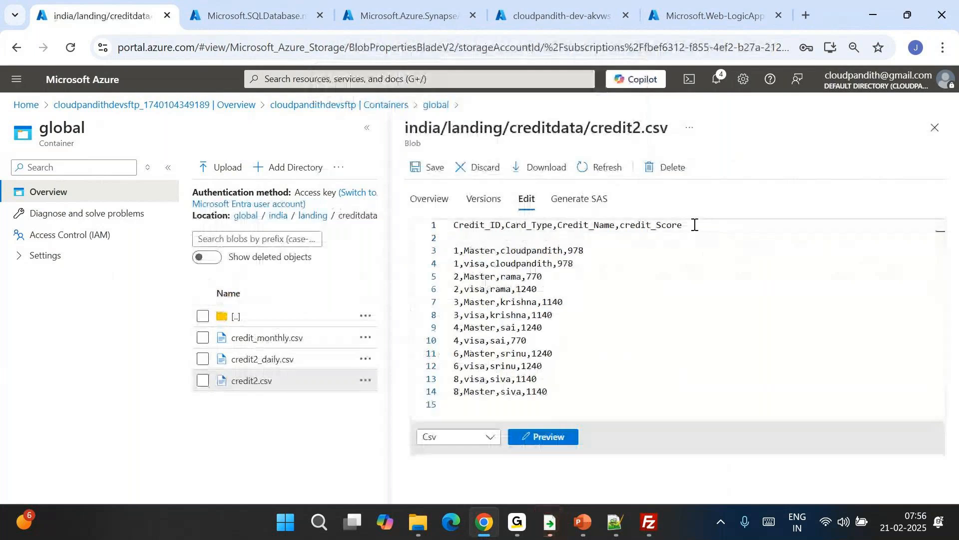
{"action": "key", "text": "ctrl+v"}
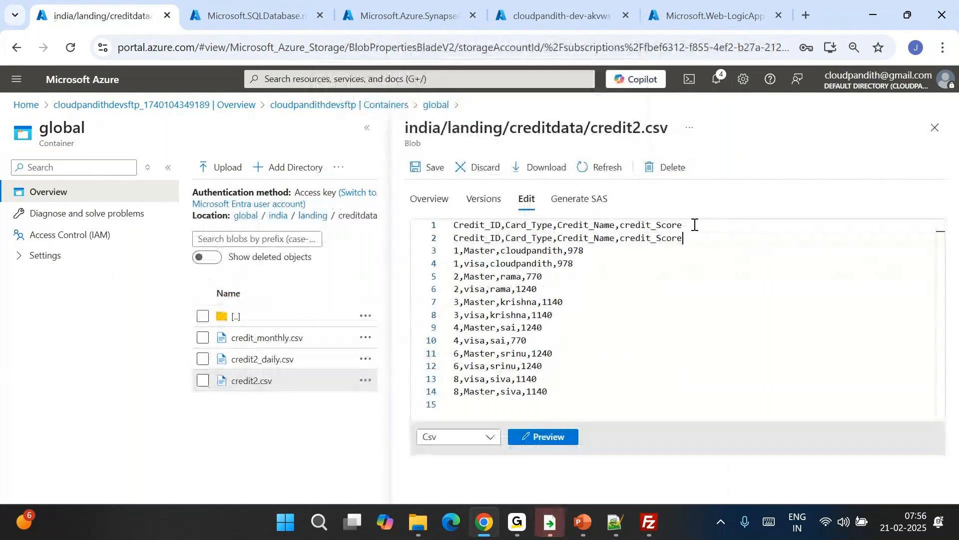
{"action": "key", "text": "ctrl+z"}
{"action": "key", "text": "ctrl+z"}
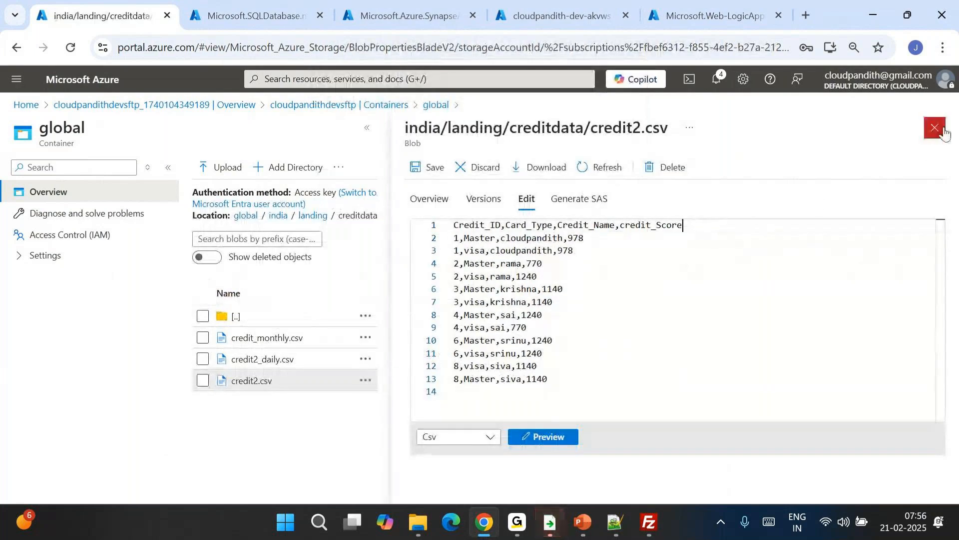
{"action": "left_click_drag", "start_coordinate": [568, 386], "coordinate": [447, 271]}
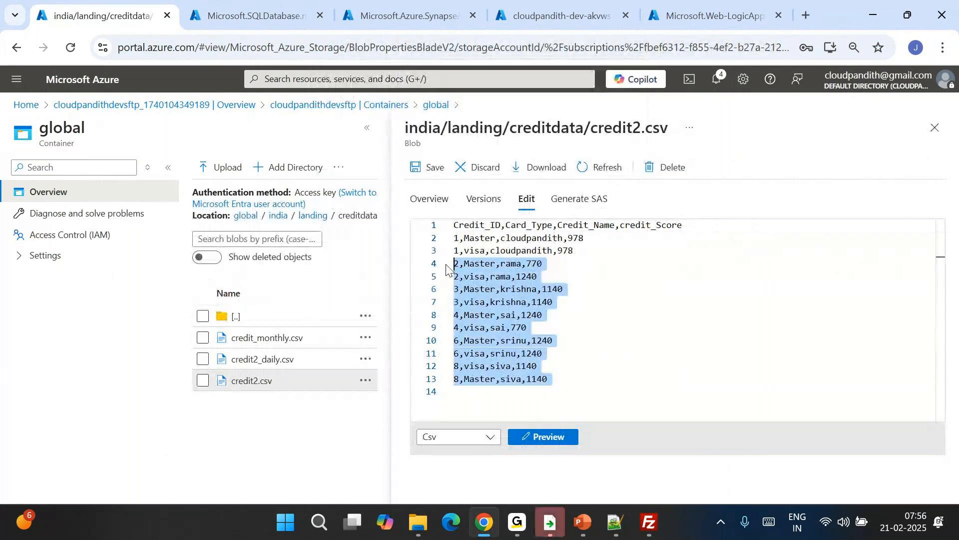
{"action": "key", "text": "BackSpace"}
{"action": "type", "text": "\\"}
{"action": "key", "text": "BackSpace"}
Change the two rows' Credit_IDs to 100 and 200, then save and close credit2.csv
{"action": "left_click", "coordinate": [462, 239]}
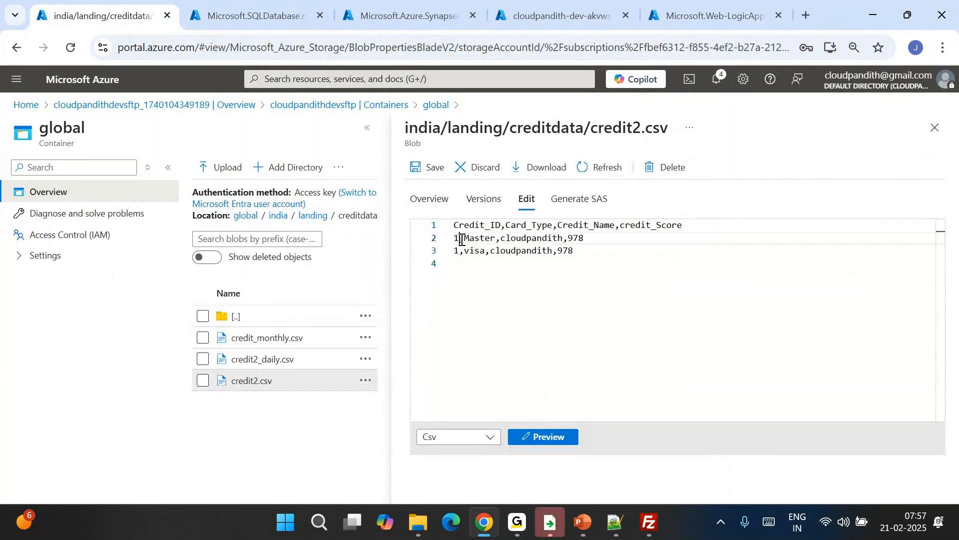
{"action": "type", "text": "00"}
{"action": "key", "text": "Down"}
{"action": "key", "text": "BackSpace"}
{"action": "key", "text": "BackSpace"}
{"action": "key", "text": "BackSpace"}
{"action": "type", "text": "20,visa,cloudpandith,978"}
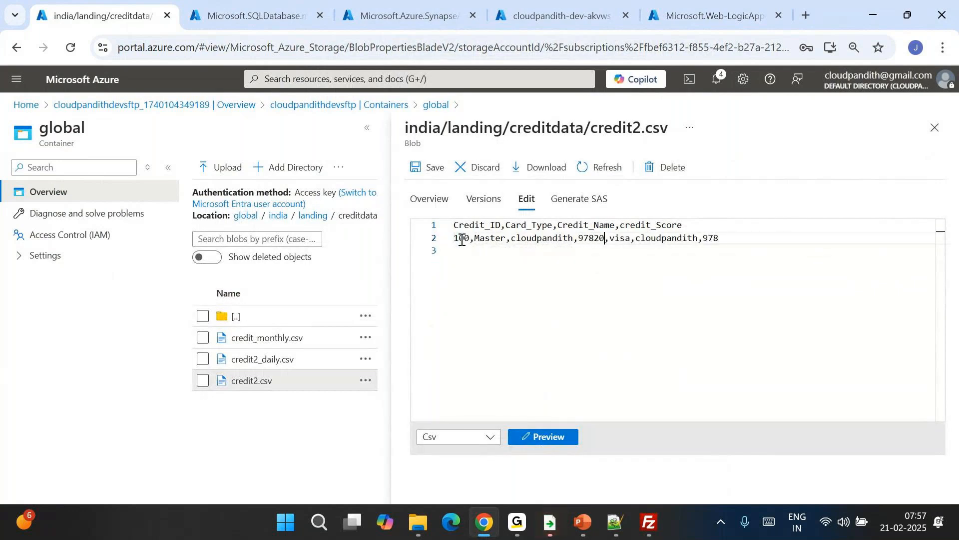
{"action": "key", "text": "BackSpace"}
{"action": "key", "text": "BackSpace"}
{"action": "key", "text": "Return"}
{"action": "type", "text": "200"}
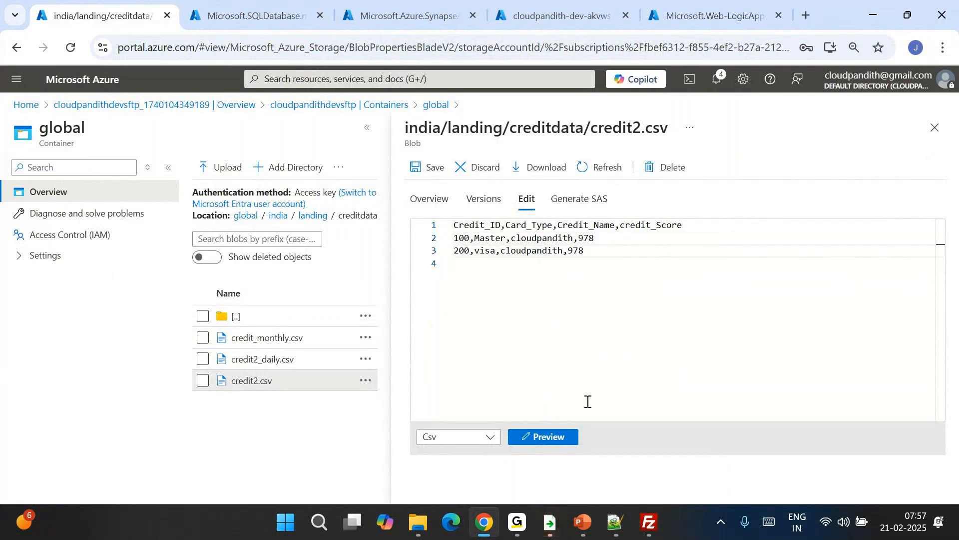
{"action": "left_click", "coordinate": [429, 167]}
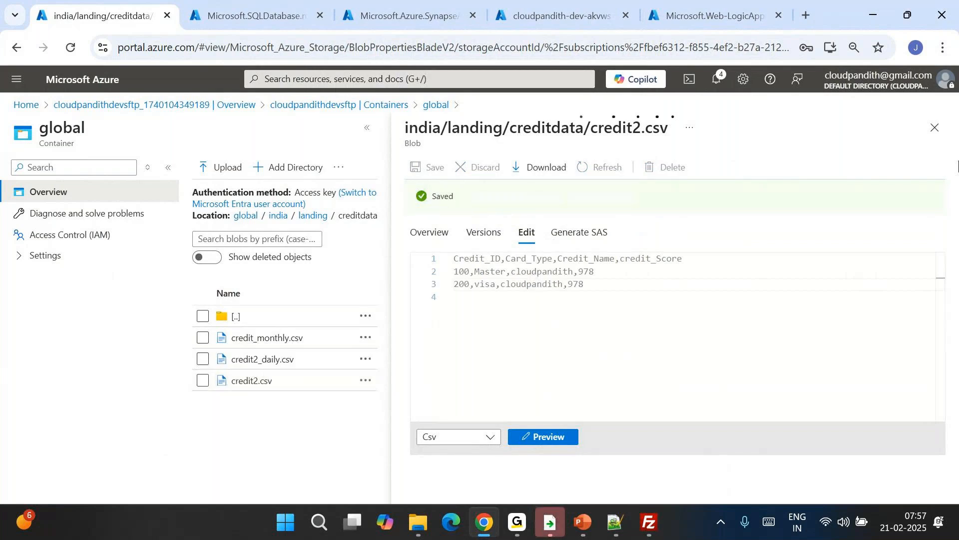
{"action": "left_click", "coordinate": [935, 127]}
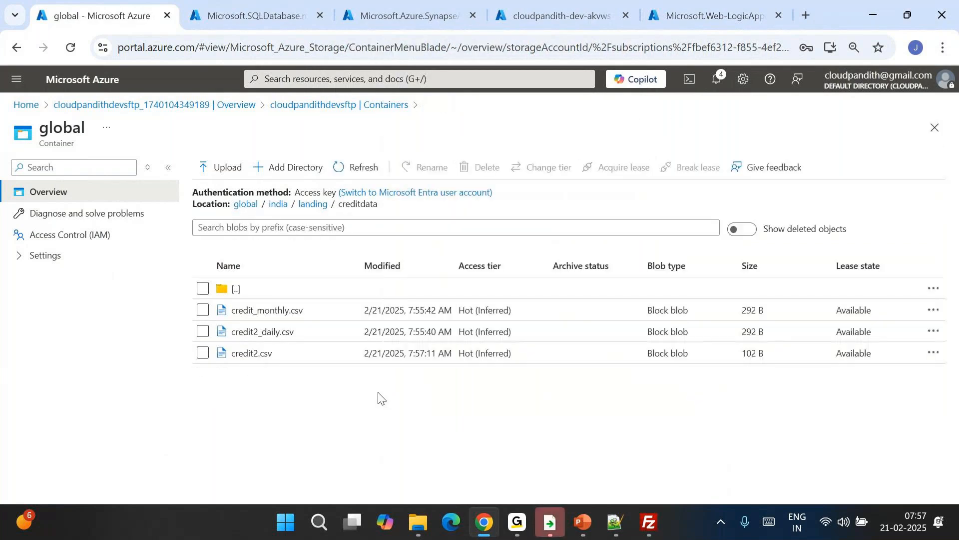
Open credit2_daily.csv for editing and change the first row's ID to 111
{"action": "left_click", "coordinate": [265, 332]}
{"action": "left_click", "coordinate": [527, 199]}
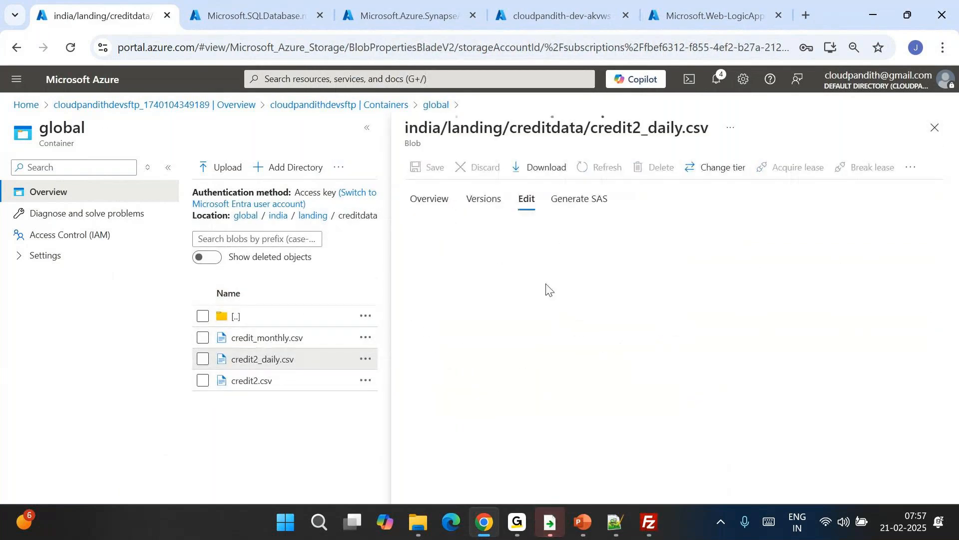
{"action": "left_click", "coordinate": [460, 239]}
{"action": "type", "text": ",1"}
{"action": "key", "text": "BackSpace"}
{"action": "key", "text": "BackSpace"}
{"action": "type", "text": "11"}
Set IDs 222 and 333 and delete the duplicate 1,visa and 2,visa,rama rows
{"action": "left_click", "coordinate": [460, 264]}
{"action": "type", "text": "2222,Master,rama,770"}
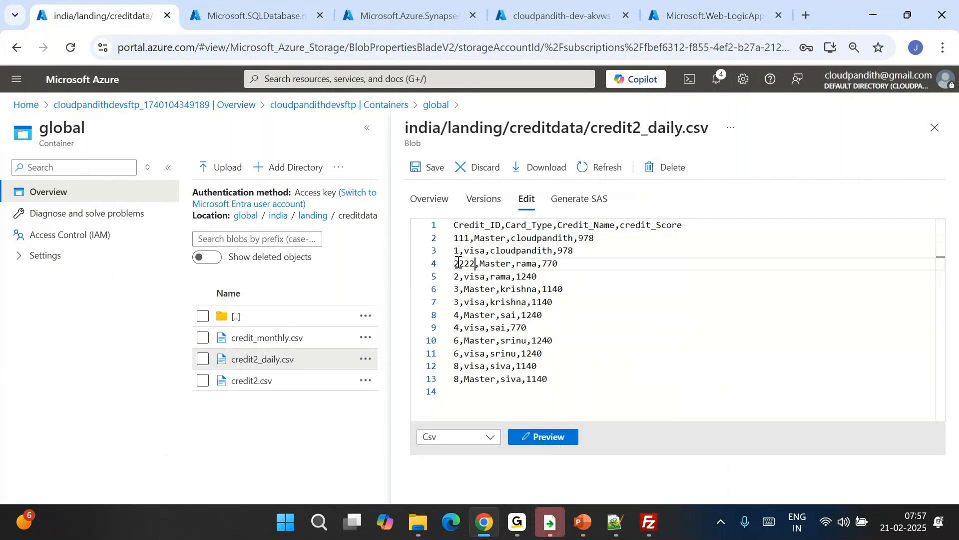
{"action": "left_click", "coordinate": [578, 252]}
{"action": "key", "text": "shift+Home"}
{"action": "key", "text": "BackSpace"}
{"action": "key", "text": "BackSpace"}
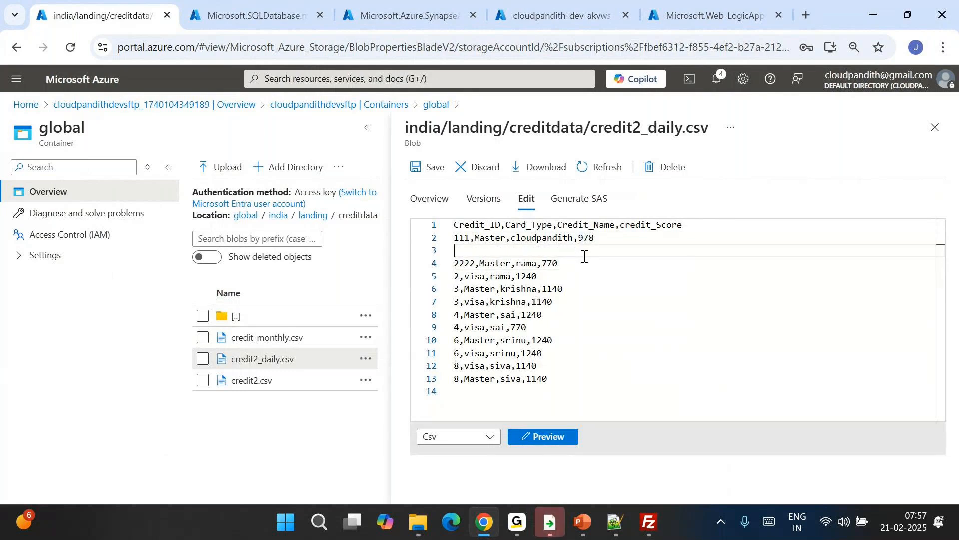
{"action": "left_click", "coordinate": [459, 276]}
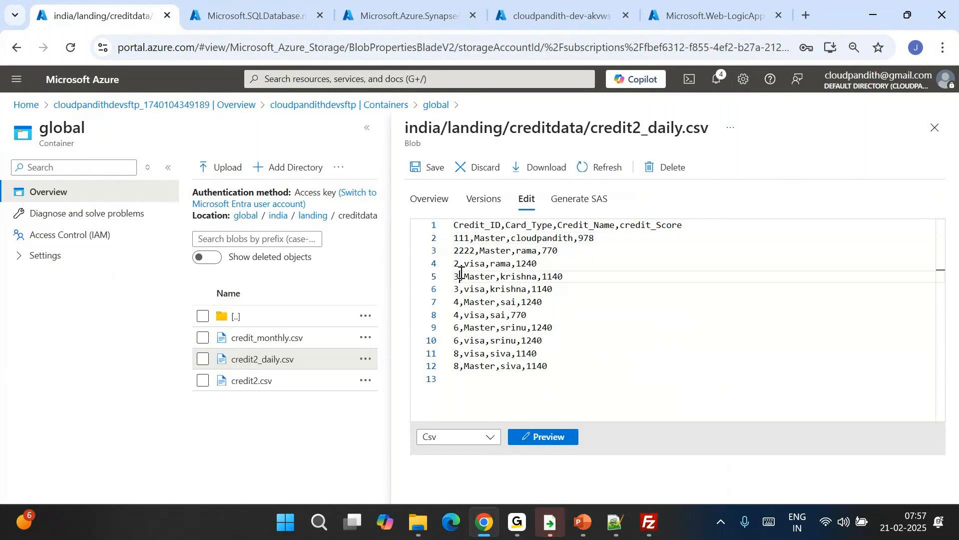
{"action": "type", "text": "33"}
{"action": "left_click", "coordinate": [556, 263]}
{"action": "key", "text": "shift+Home"}
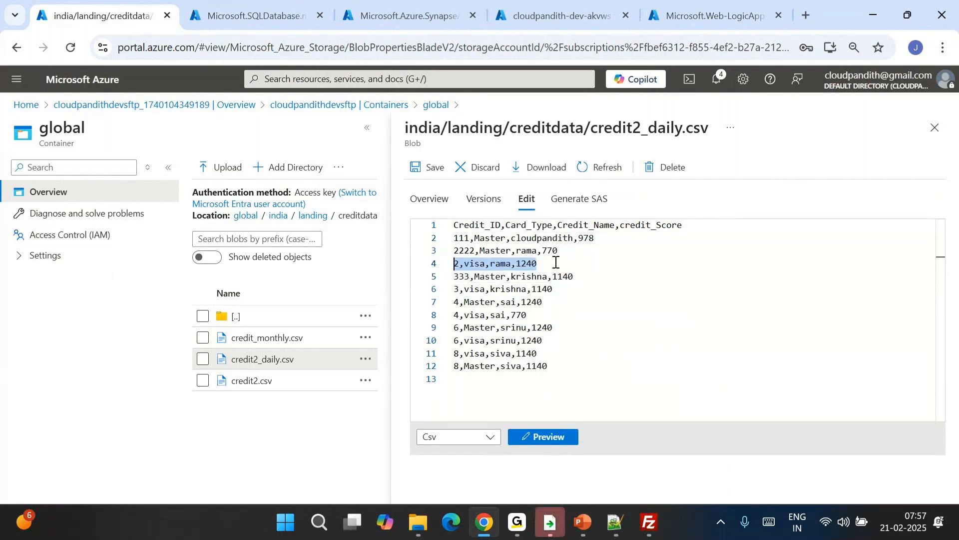
{"action": "key", "text": "BackSpace"}
{"action": "key", "text": "BackSpace"}
{"action": "left_click", "coordinate": [474, 251]}
{"action": "key", "text": "BackSpace"}
Delete the trailing rows and the 3,visa,krishna row, set ID 444, and save the file
{"action": "left_click_drag", "start_coordinate": [549, 354], "coordinate": [454, 302]}
{"action": "key", "text": "BackSpace"}
{"action": "left_click", "coordinate": [459, 290]}
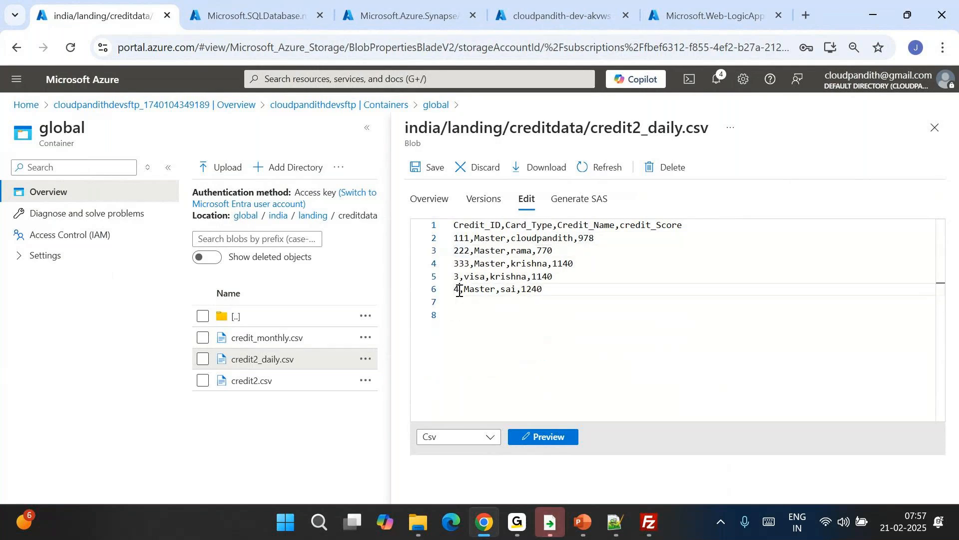
{"action": "type", "text": "44"}
{"action": "left_click_drag", "start_coordinate": [553, 277], "coordinate": [453, 276]}
{"action": "key", "text": "BackSpace"}
{"action": "key", "text": "BackSpace"}
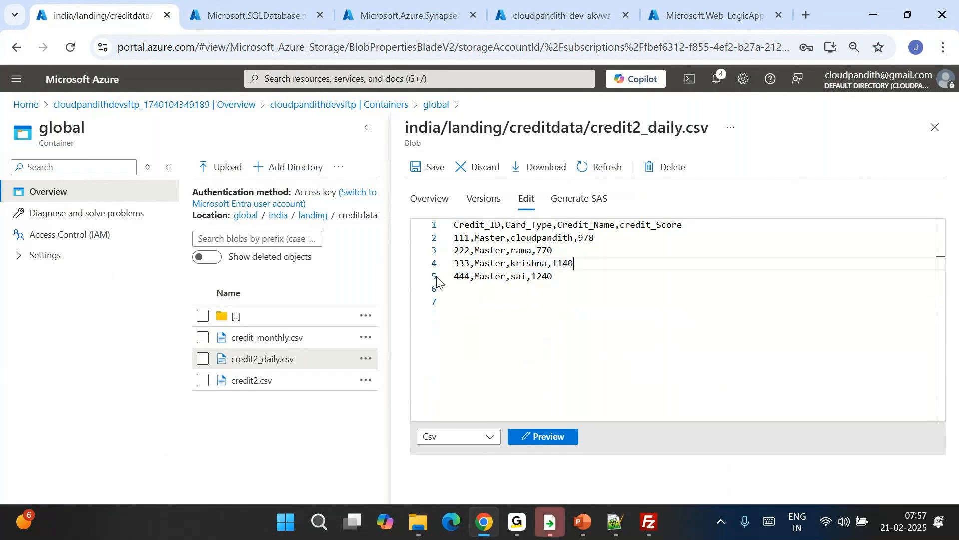
{"action": "left_click", "coordinate": [429, 168]}
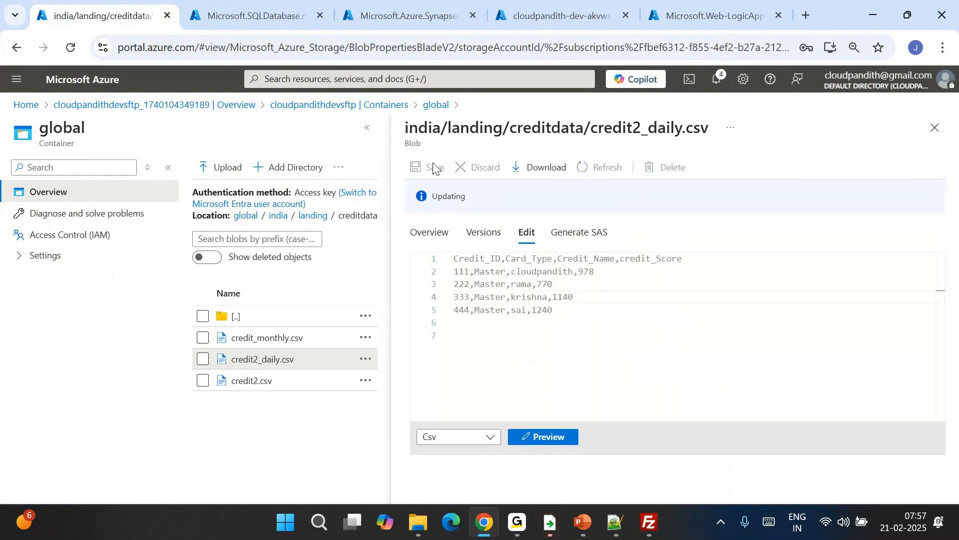
{"action": "left_click", "coordinate": [932, 129]}
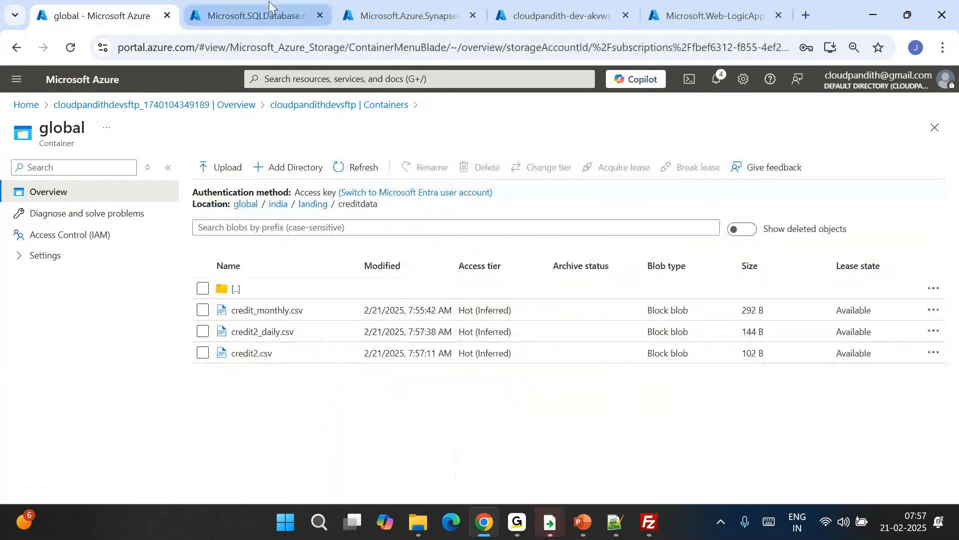
Launch Synapse Studio for workspace cloudpandith-dev-synwsms21 via the dev resource group
{"action": "left_click", "coordinate": [402, 6]}
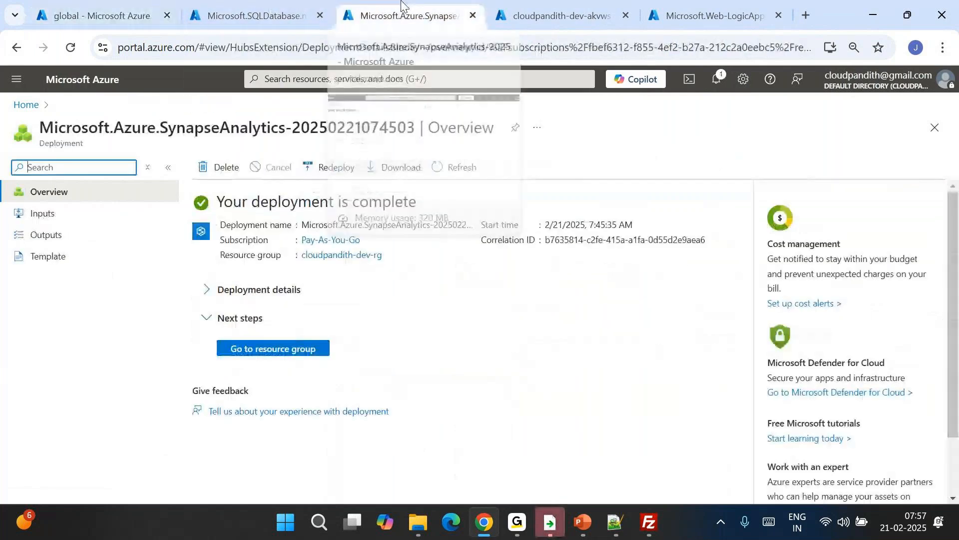
{"action": "left_click_drag", "start_coordinate": [477, 2], "coordinate": [308, 2]}
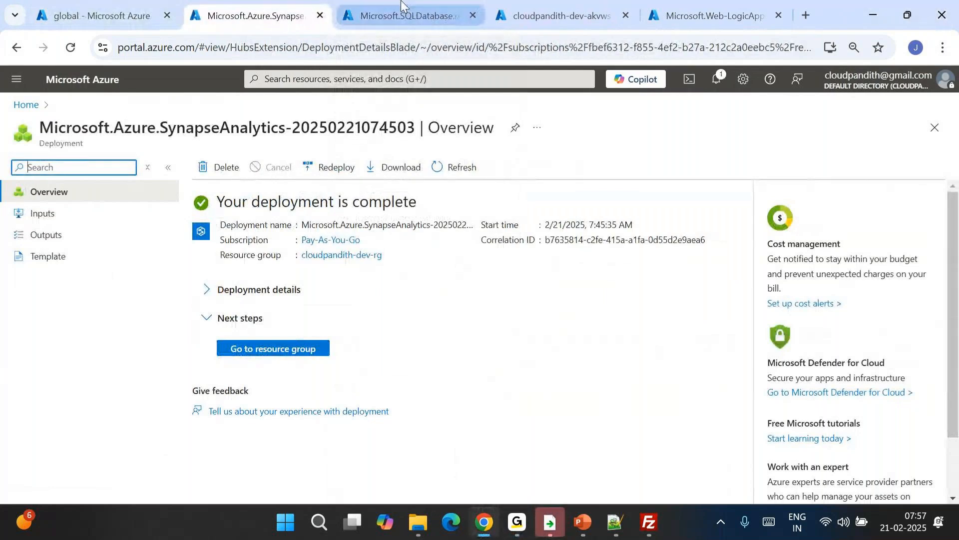
{"action": "left_click", "coordinate": [256, 348]}
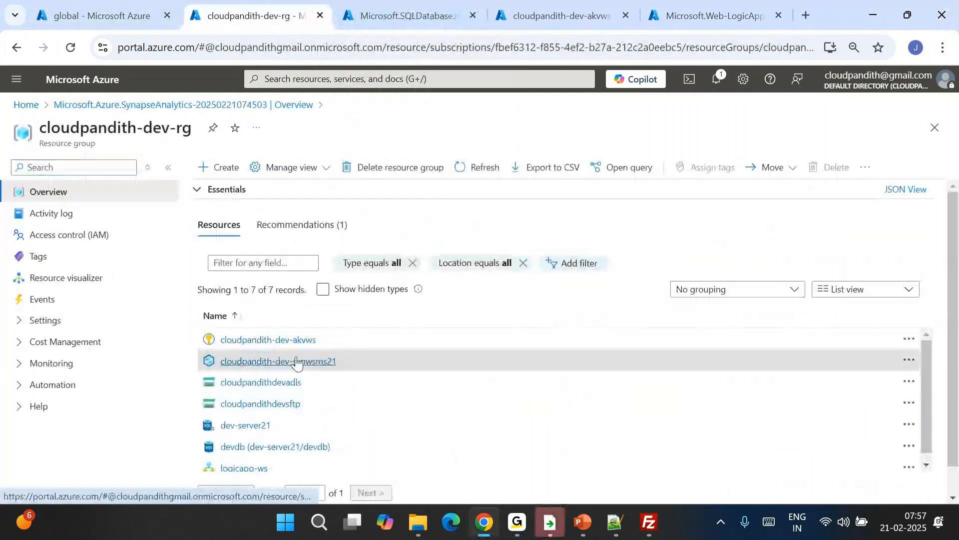
{"action": "left_click", "coordinate": [351, 362]}
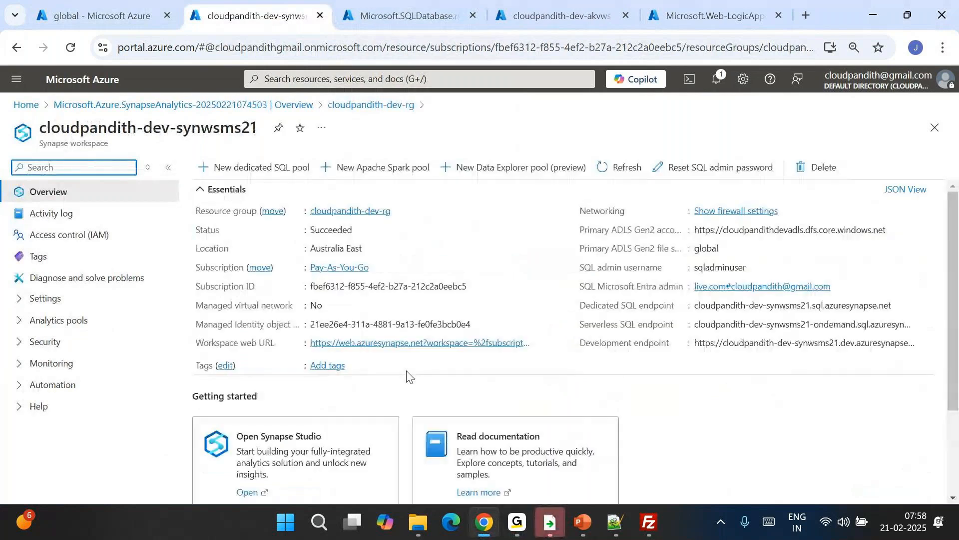
{"action": "scroll", "coordinate": [407, 376], "scroll_direction": "down", "scroll_amount": 2}
{"action": "left_click", "coordinate": [247, 391]}
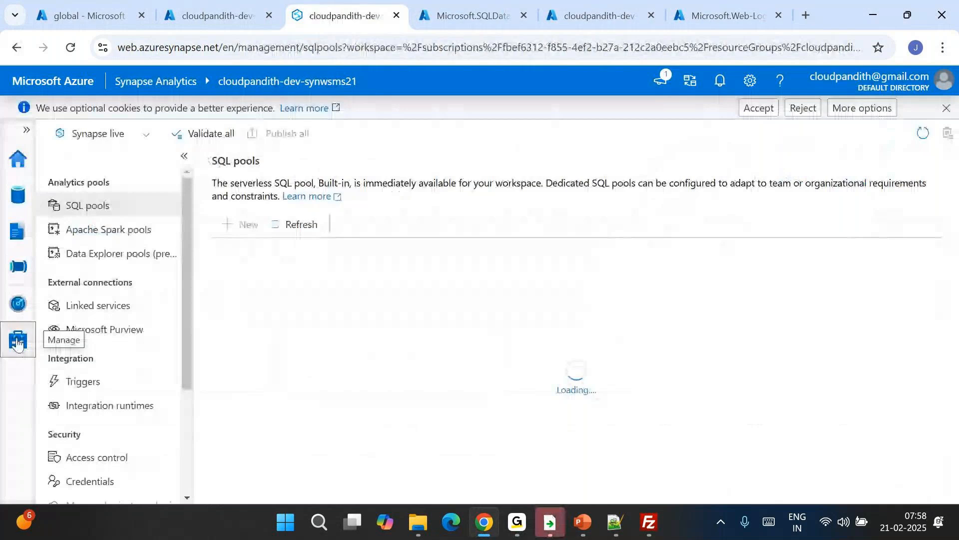
Add a new SFTP linked service under Linked services and rename it from Sftp1 to ls_sftp
{"action": "left_click", "coordinate": [106, 314]}
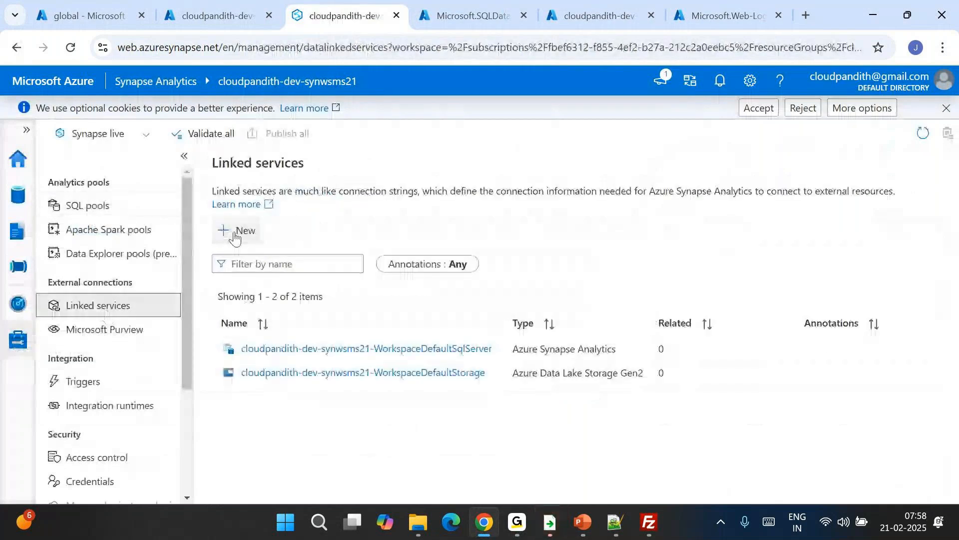
{"action": "left_click", "coordinate": [235, 238]}
{"action": "left_click", "coordinate": [563, 150]}
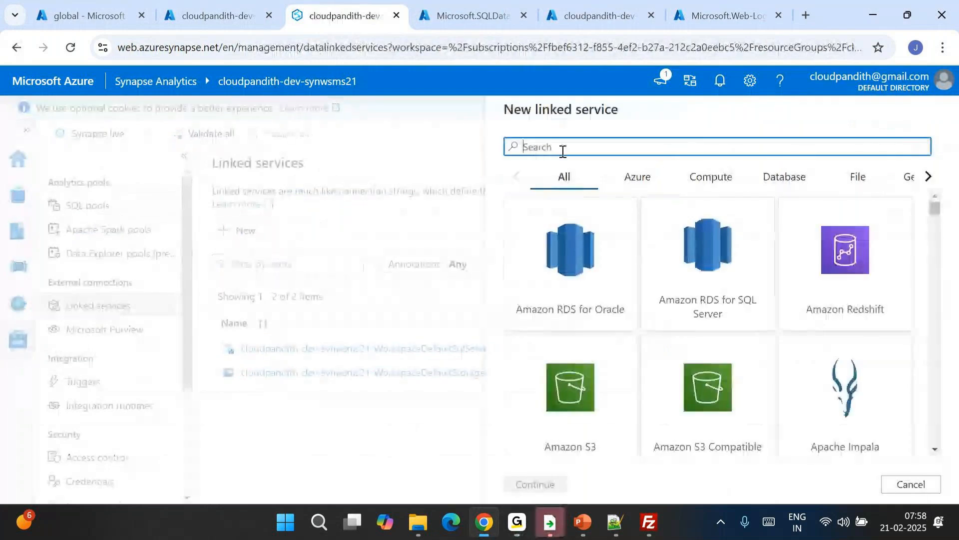
{"action": "type", "text": "sftp"}
{"action": "double_click", "coordinate": [568, 300]}
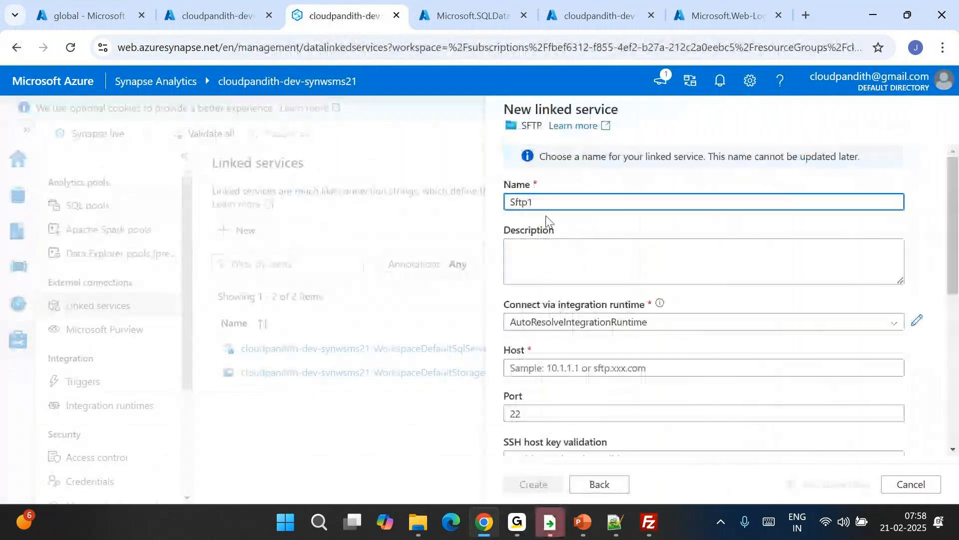
{"action": "left_click", "coordinate": [545, 207]}
{"action": "key", "text": "BackSpace"}
{"action": "key", "text": "BackSpace"}
{"action": "key", "text": "BackSpace"}
{"action": "key", "text": "BackSpace"}
{"action": "key", "text": "BackSpace"}
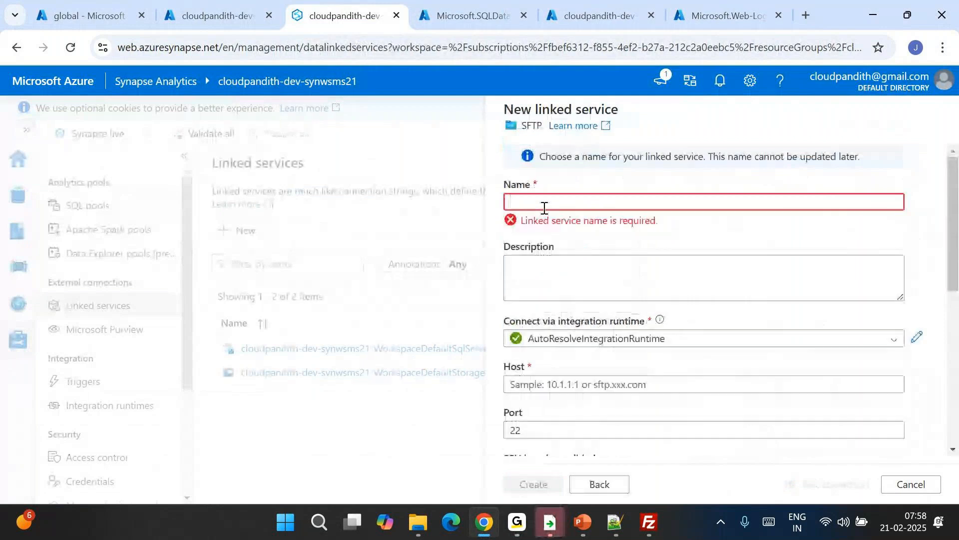
{"action": "type", "text": "ls"}
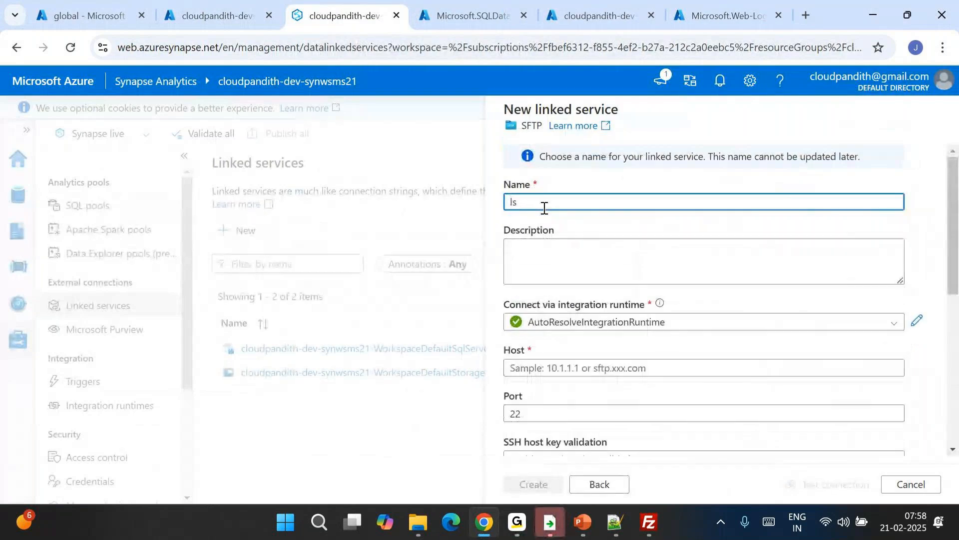
{"action": "type", "text": "_sftp"}
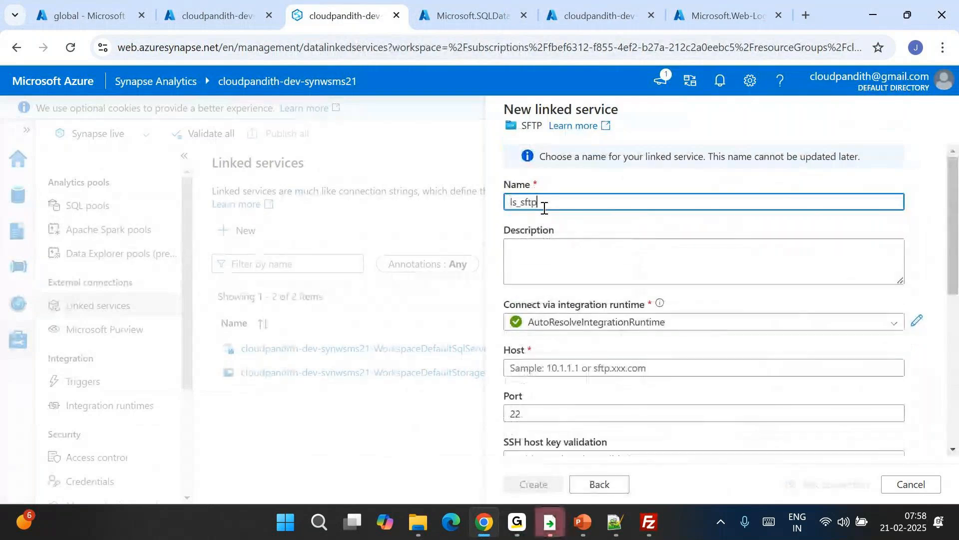
{"action": "left_click", "coordinate": [570, 368]}
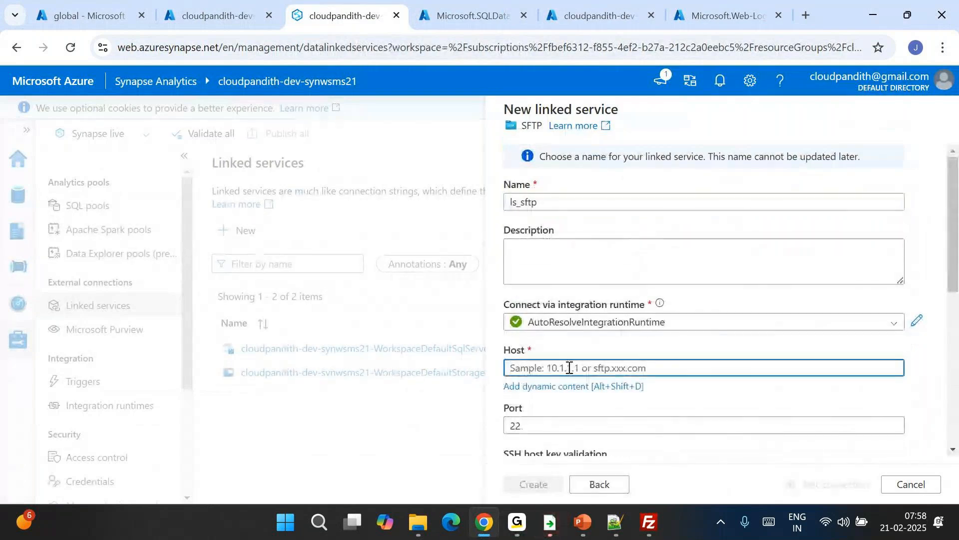
{"action": "scroll", "coordinate": [570, 368], "scroll_direction": "down", "scroll_amount": 1}
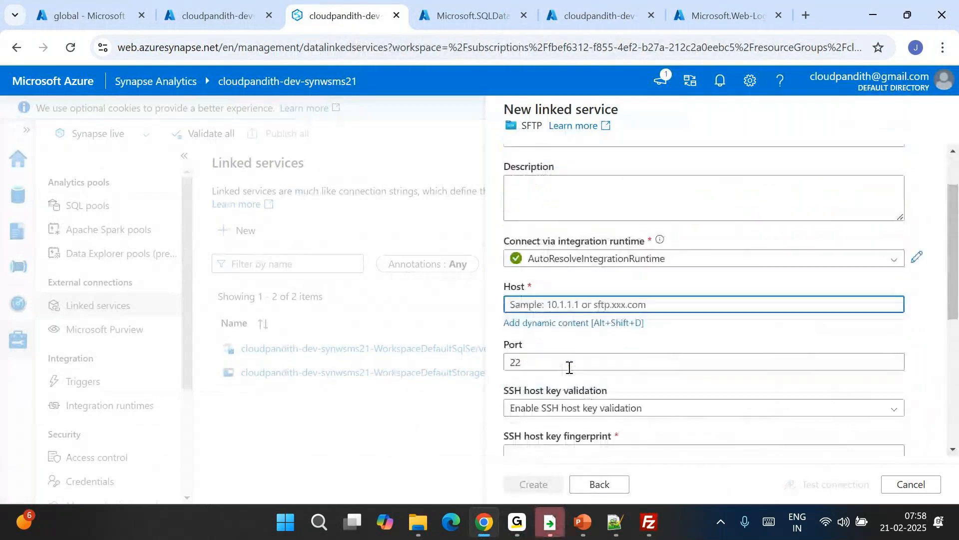
Paste the blob endpoint host name from the notes into the Host field
{"action": "left_click", "coordinate": [615, 523]}
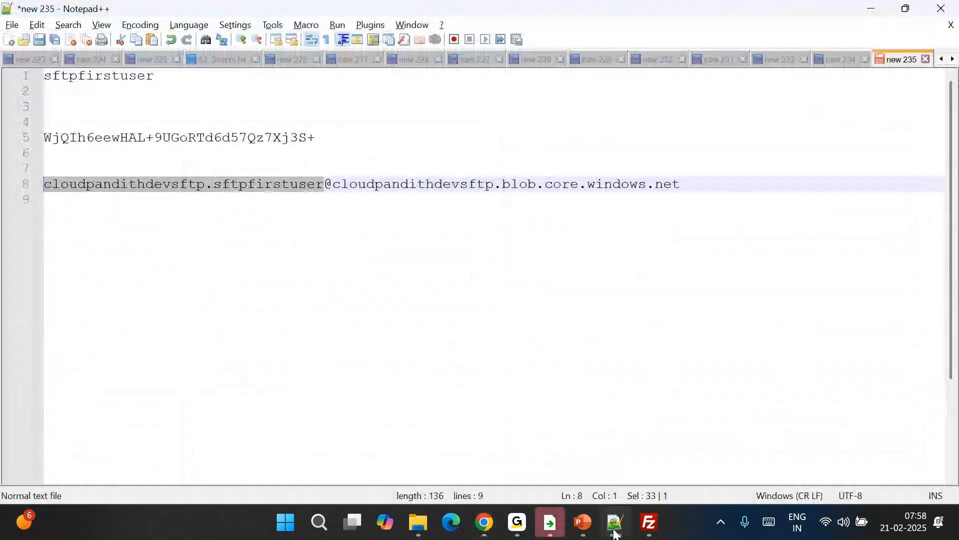
{"action": "left_click_drag", "start_coordinate": [332, 184], "coordinate": [685, 186]}
{"action": "key", "text": "ctrl+c"}
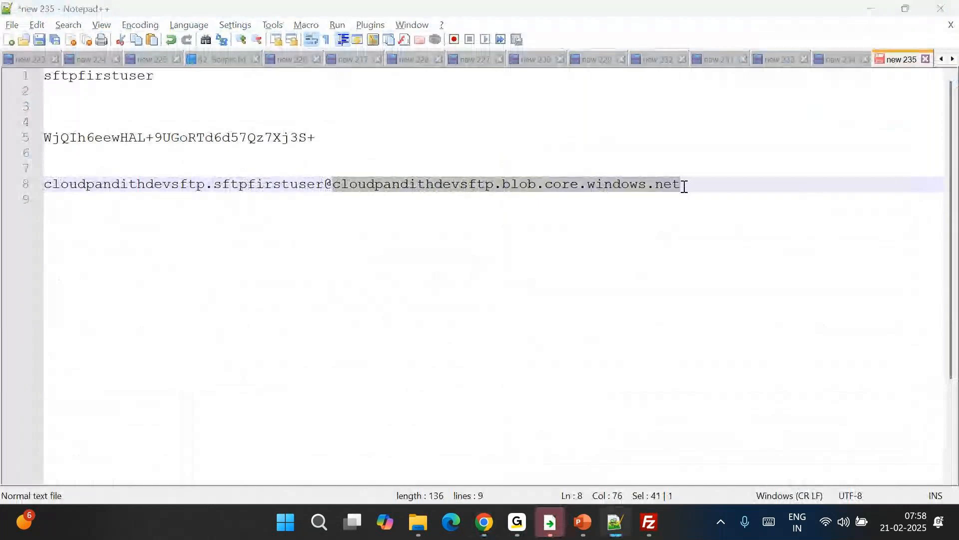
{"action": "key", "text": "alt+Tab"}
{"action": "key", "text": "ctrl+v"}
{"action": "scroll", "coordinate": [537, 325], "scroll_direction": "down", "scroll_amount": 2}
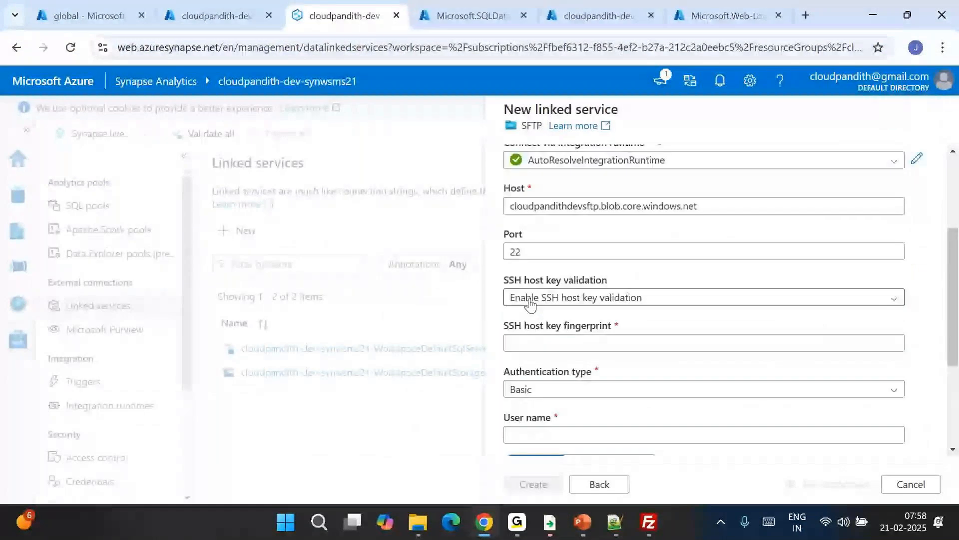
Disable SSH host key validation and keep Basic authentication
{"action": "left_click", "coordinate": [532, 300]}
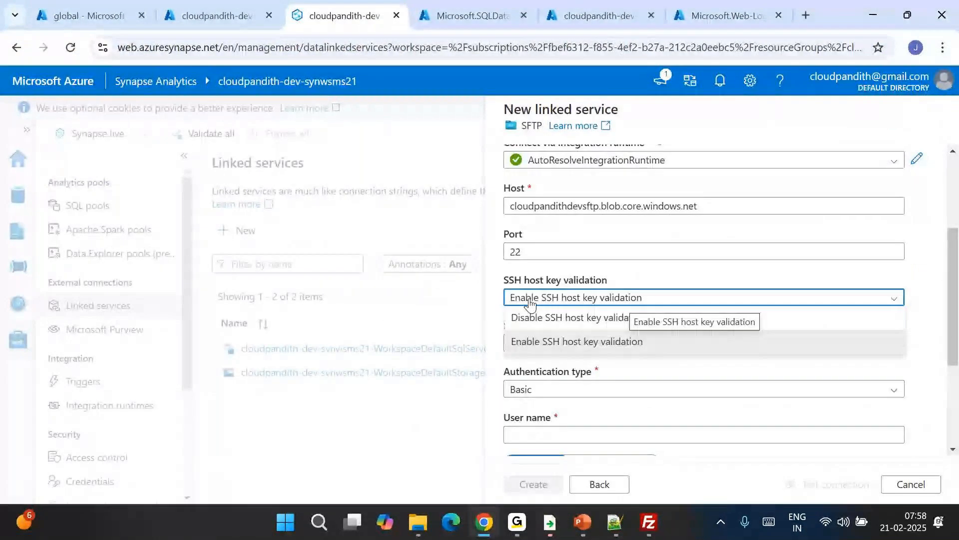
{"action": "left_click", "coordinate": [531, 318]}
{"action": "scroll", "coordinate": [610, 328], "scroll_direction": "down", "scroll_amount": 2}
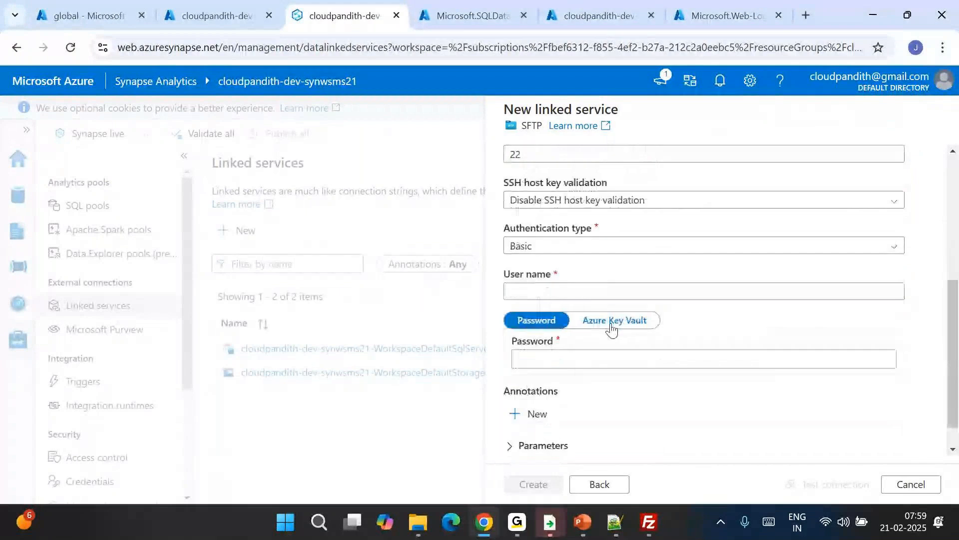
{"action": "left_click", "coordinate": [548, 248]}
{"action": "left_click", "coordinate": [548, 247]}
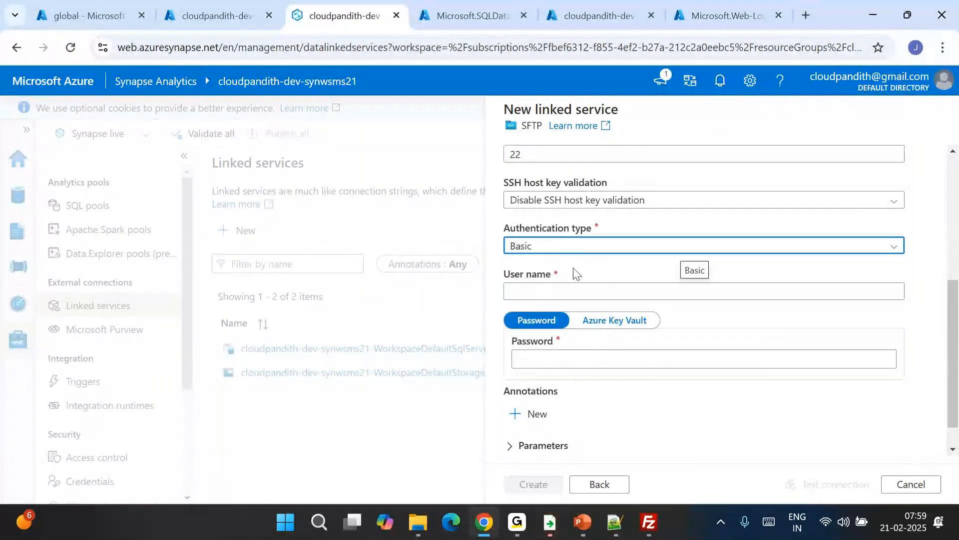
Copy the SFTP password from the notes into the Password field
{"action": "left_click", "coordinate": [538, 288]}
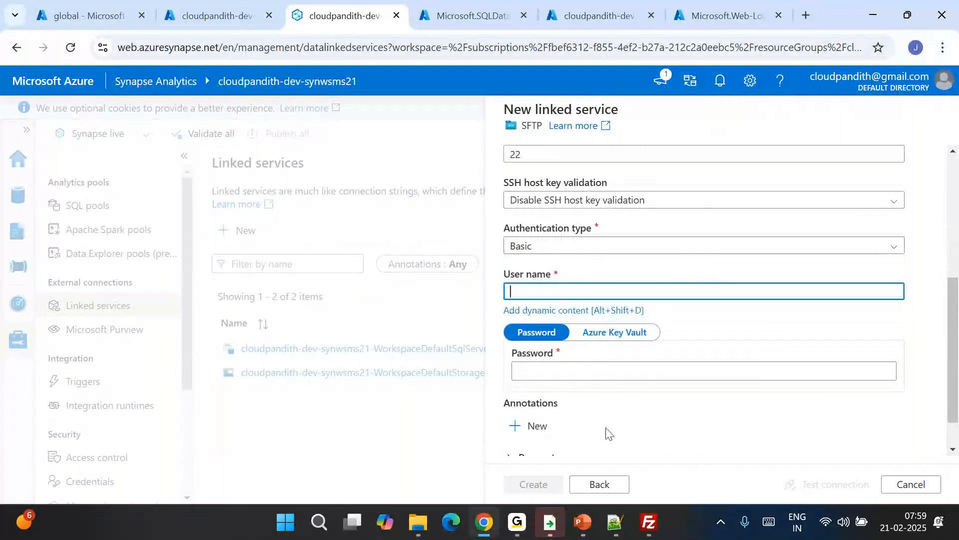
{"action": "left_click", "coordinate": [616, 523]}
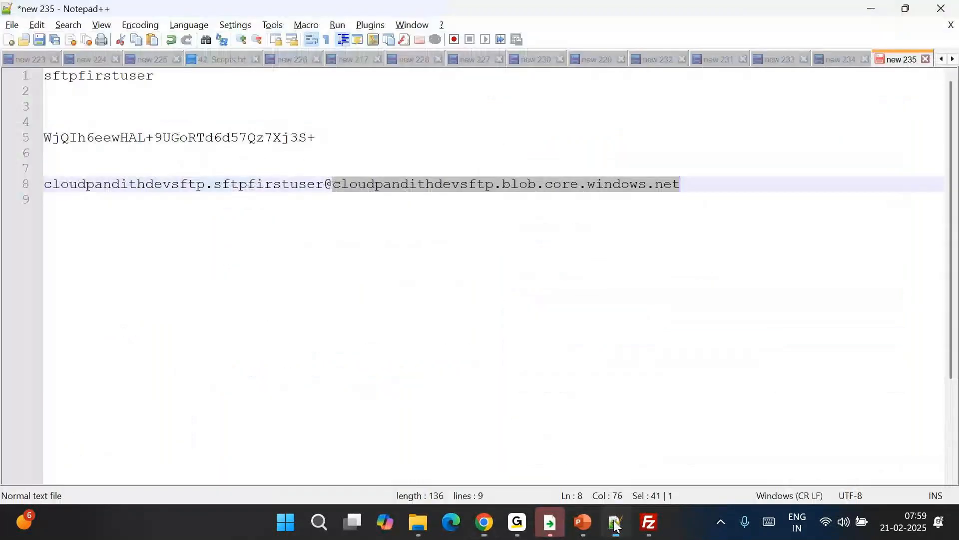
{"action": "left_click_drag", "start_coordinate": [324, 184], "coordinate": [34, 187]}
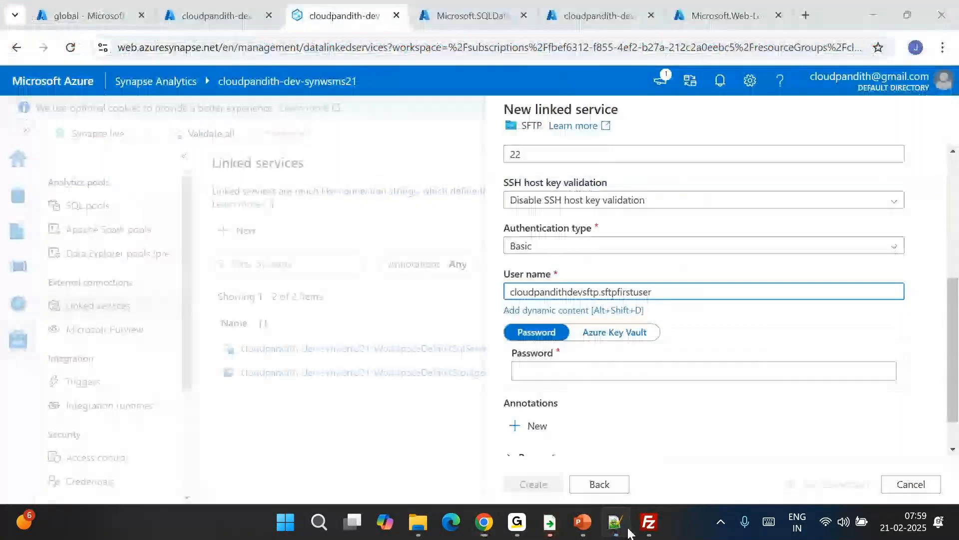
{"action": "left_click", "coordinate": [329, 148]}
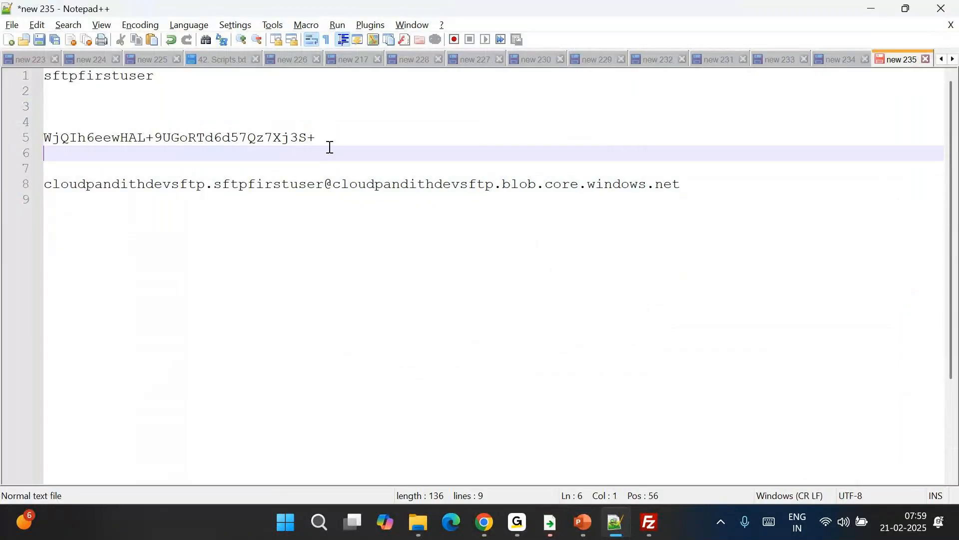
{"action": "left_click", "coordinate": [326, 138]}
{"action": "key", "text": "shift+Home"}
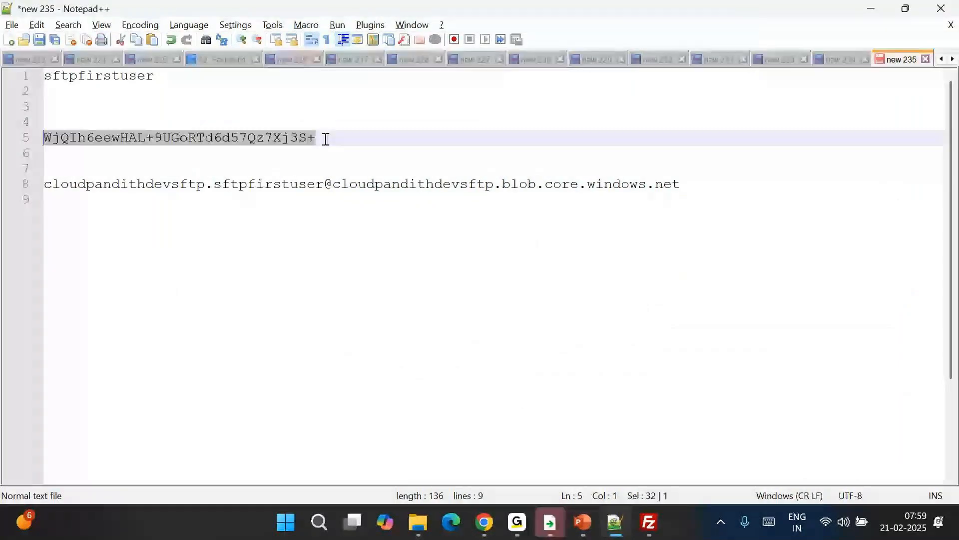
{"action": "key", "text": "alt+Tab"}
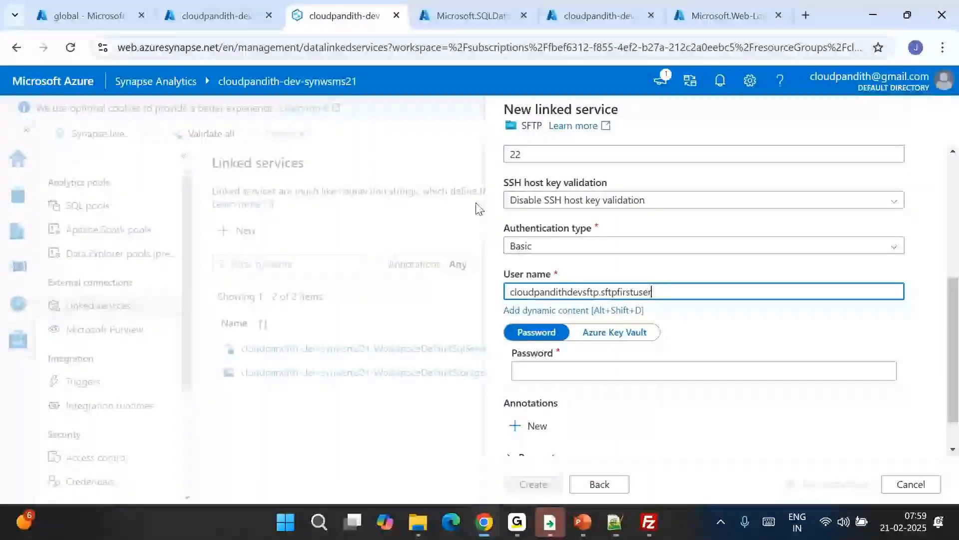
{"action": "left_click", "coordinate": [671, 370]}
{"action": "key", "text": "ctrl+v"}
Test the connection successfully, then switch the password source to Azure Key Vault
{"action": "left_click", "coordinate": [800, 484]}
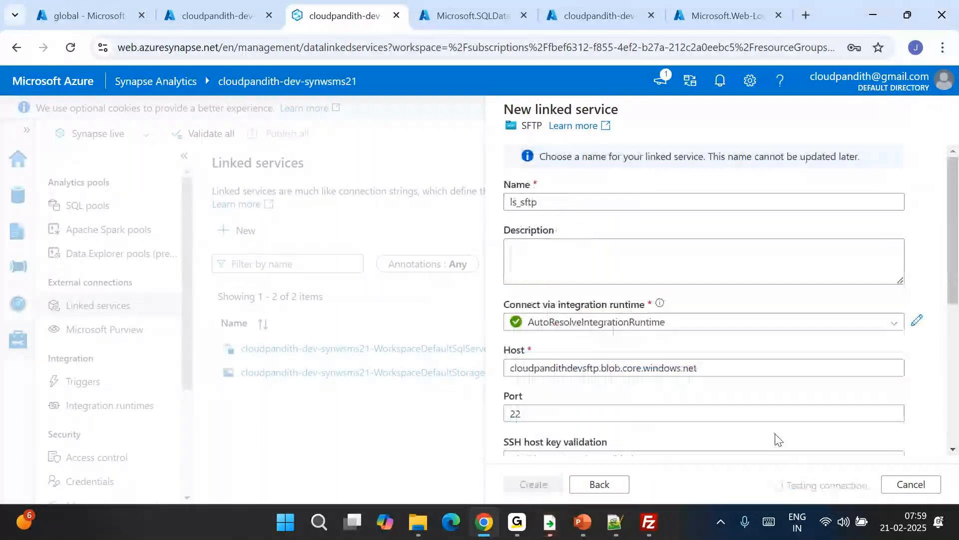
{"action": "scroll", "coordinate": [776, 440], "scroll_direction": "down", "scroll_amount": 5}
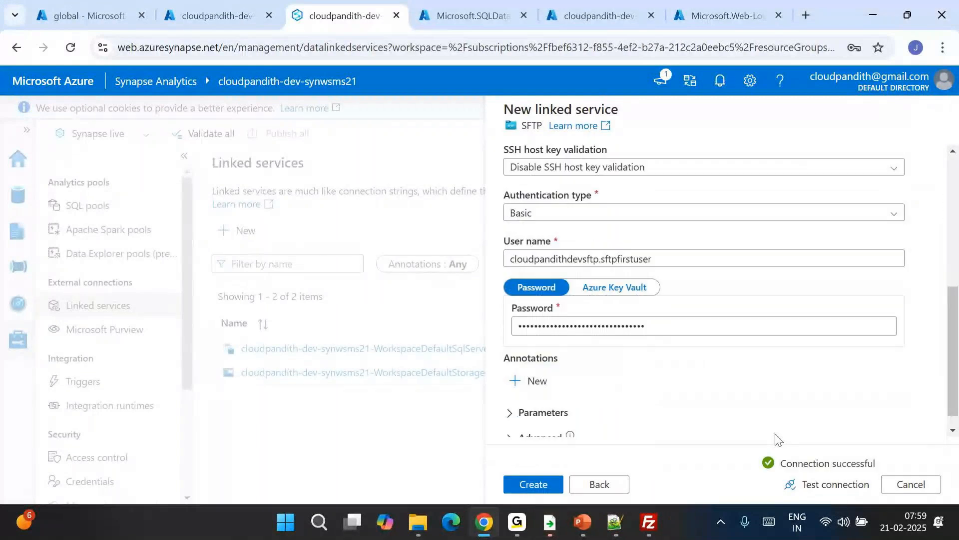
{"action": "left_click", "coordinate": [619, 288]}
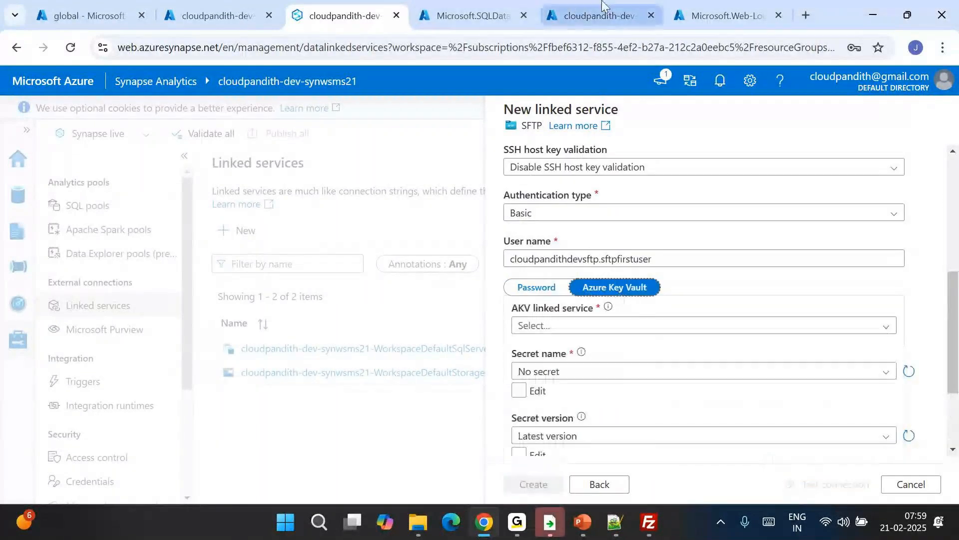
{"action": "left_click", "coordinate": [650, 10]}
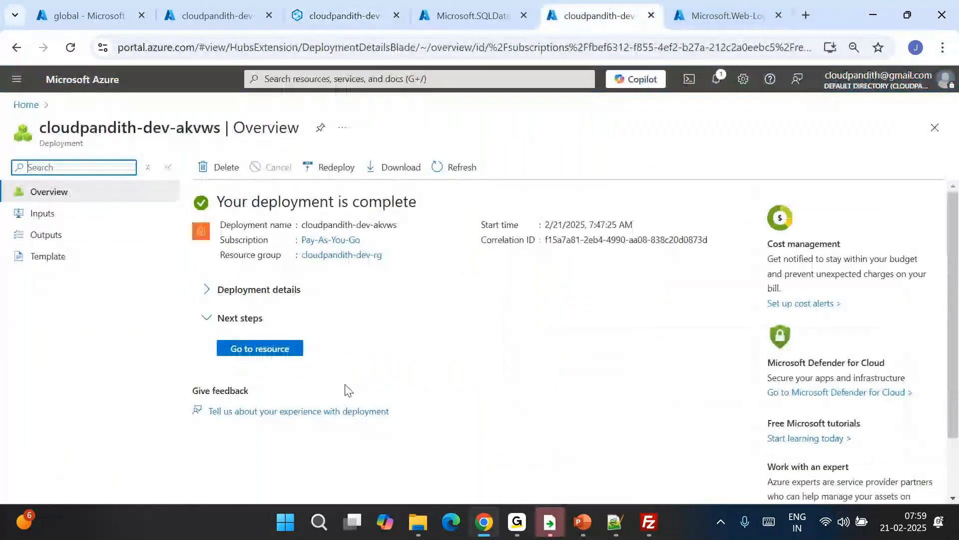
Go to key vault cloudpandith-dev-akvws and start Add role assignment under Access control (IAM)
{"action": "left_click", "coordinate": [261, 350]}
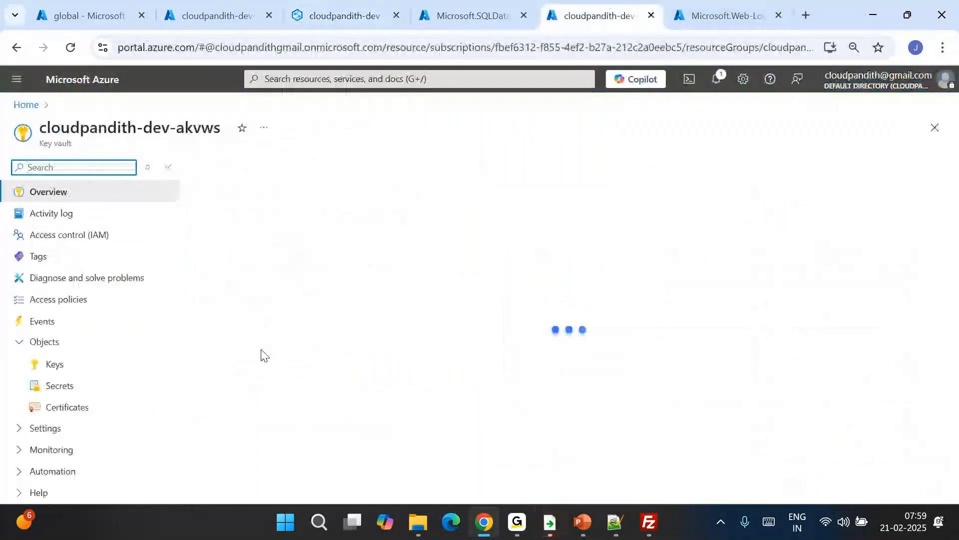
{"action": "left_click", "coordinate": [75, 235]}
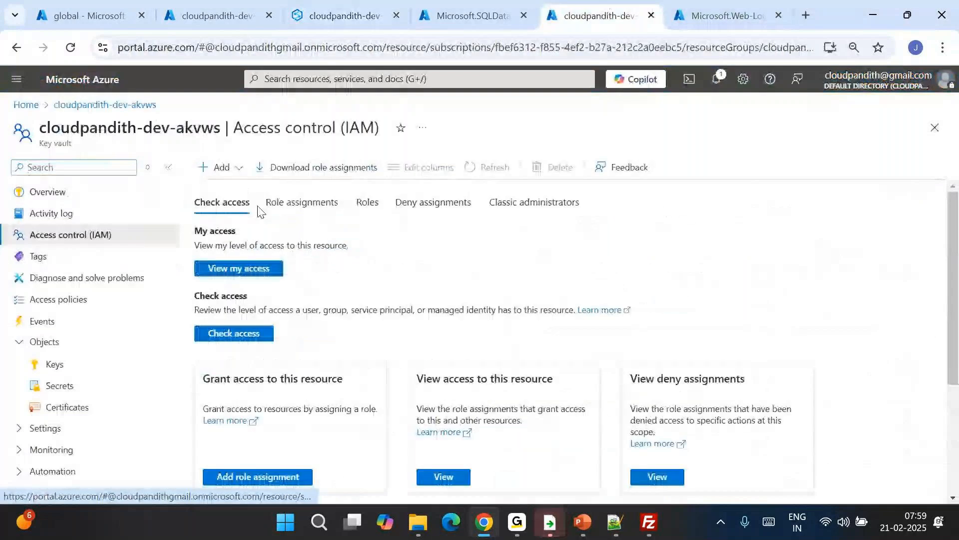
{"action": "left_click", "coordinate": [258, 477]}
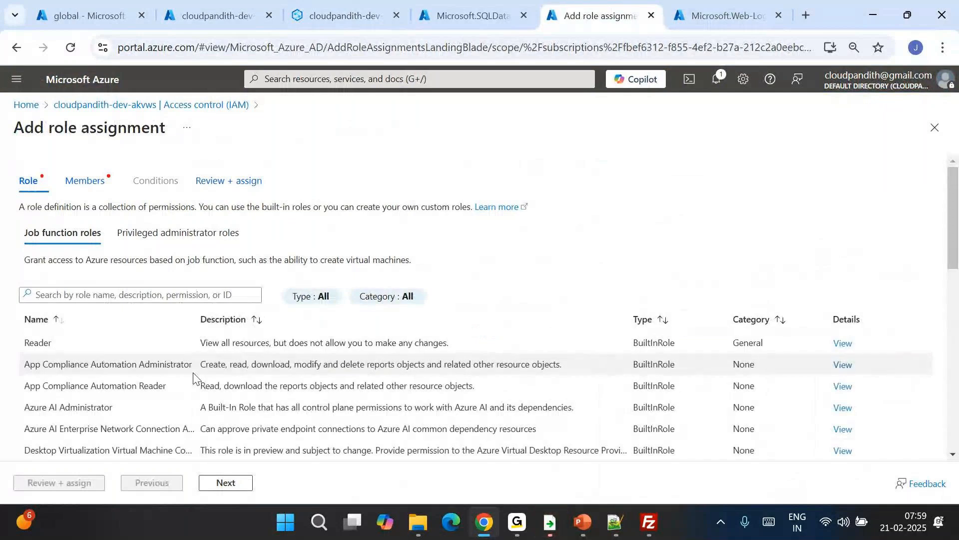
Select the Key Vault Administrator role and add workspace cloudpandith-dev-synwsms21 as a member
{"action": "scroll", "coordinate": [193, 378], "scroll_direction": "down", "scroll_amount": 2}
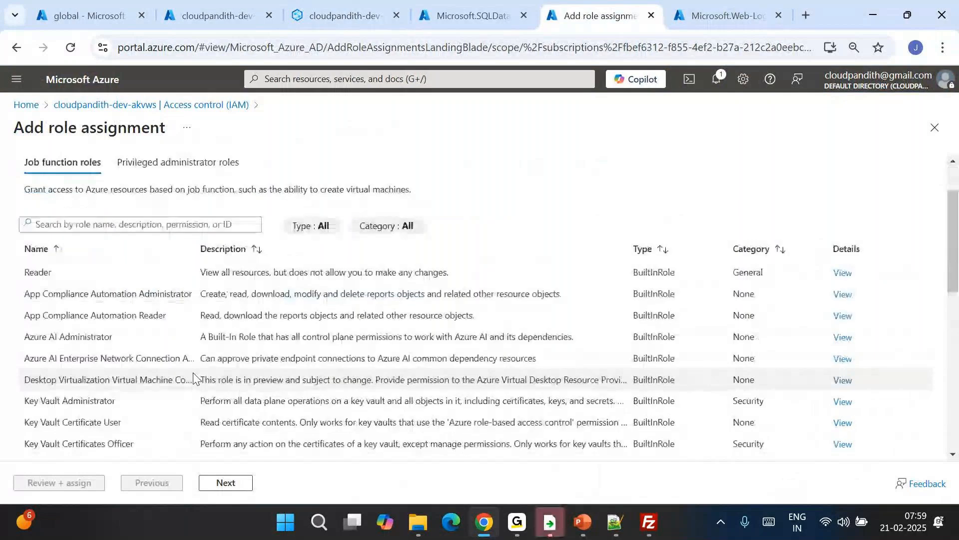
{"action": "left_click", "coordinate": [200, 400]}
{"action": "left_click", "coordinate": [235, 483]}
{"action": "left_click", "coordinate": [160, 293]}
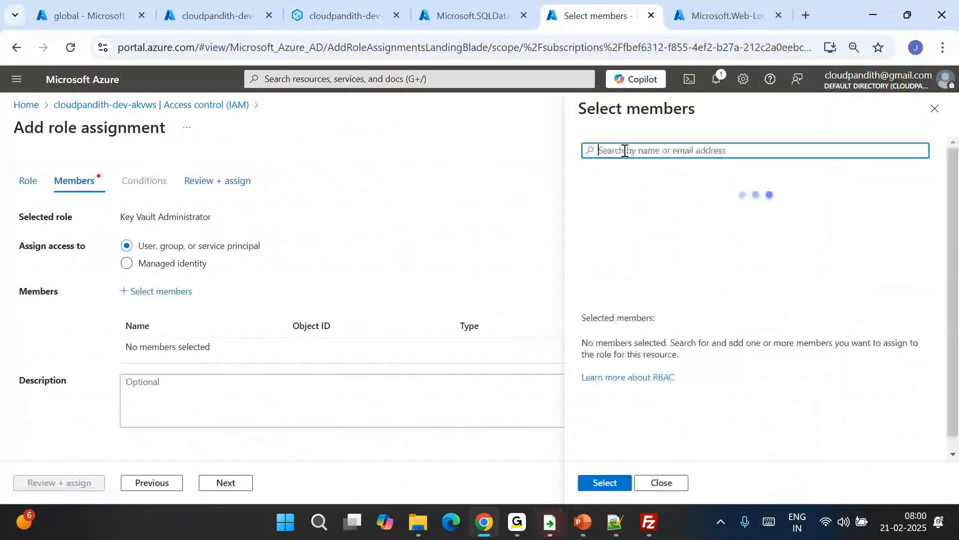
{"action": "key", "text": "ctrl+a"}
{"action": "key", "text": "ctrl+s"}
{"action": "left_click", "coordinate": [546, 413]}
{"action": "key", "text": "BackSpace"}
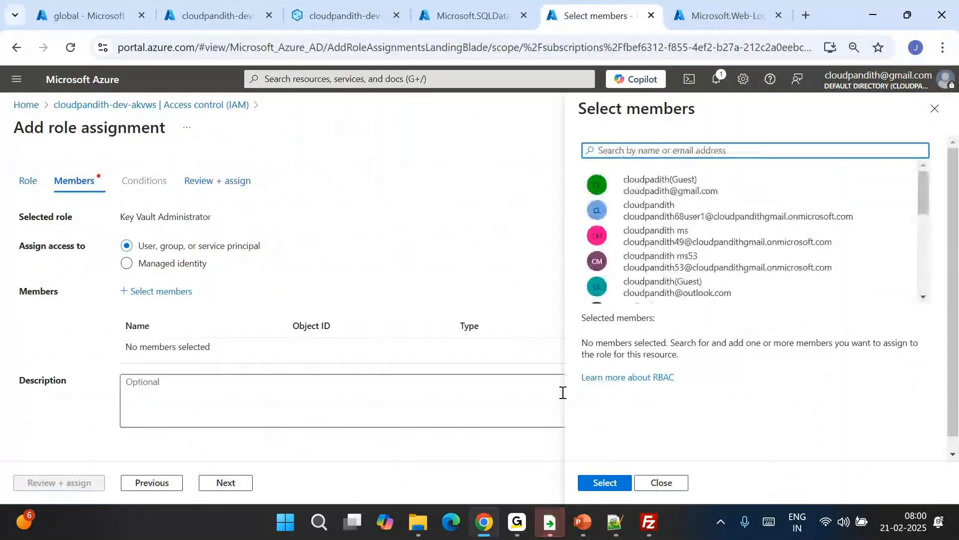
{"action": "type", "text": "cloudpandith-de"}
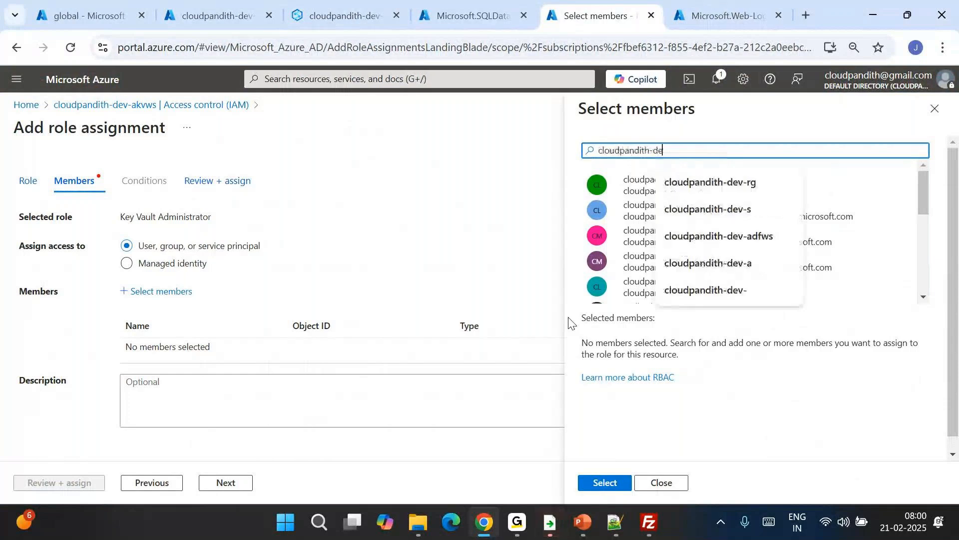
{"action": "type", "text": "v-"}
{"action": "left_click", "coordinate": [696, 186]}
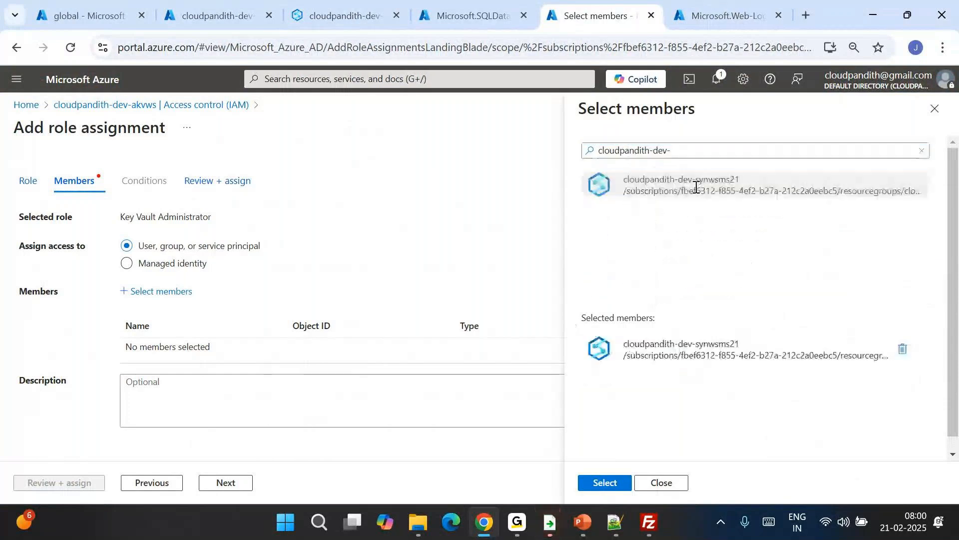
Add the guest user as a second member, then review and assign the role
{"action": "left_click_drag", "start_coordinate": [674, 150], "coordinate": [544, 159]}
{"action": "type", "text": "cloudpa"}
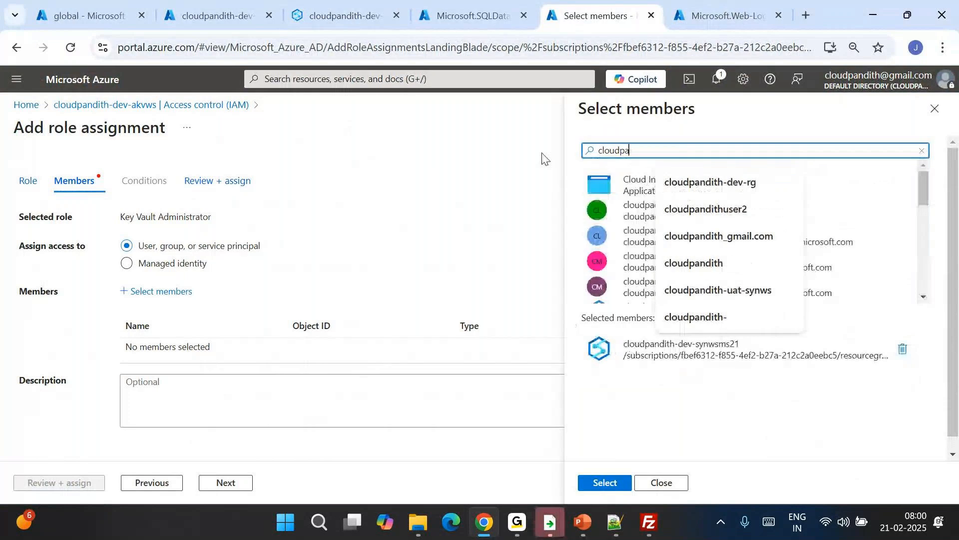
{"action": "key", "text": "Down"}
{"action": "key", "text": "Down"}
{"action": "key", "text": "Down"}
{"action": "key", "text": "Return"}
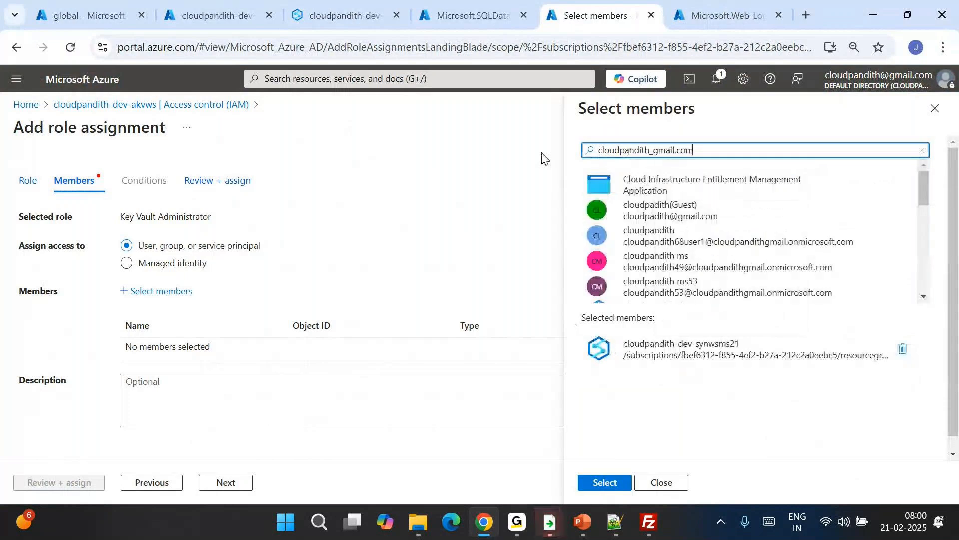
{"action": "left_click", "coordinate": [660, 185]}
{"action": "left_click", "coordinate": [604, 483]}
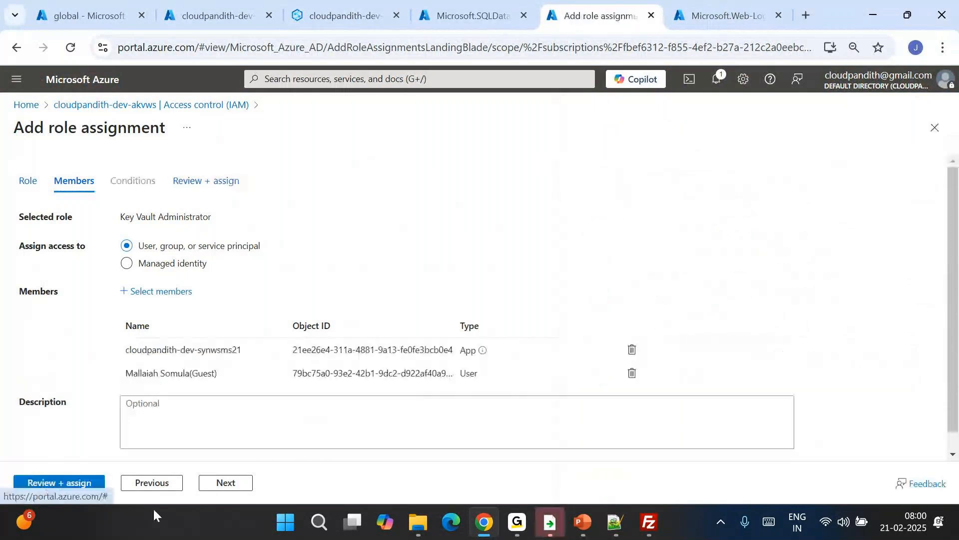
{"action": "double_click", "coordinate": [67, 487]}
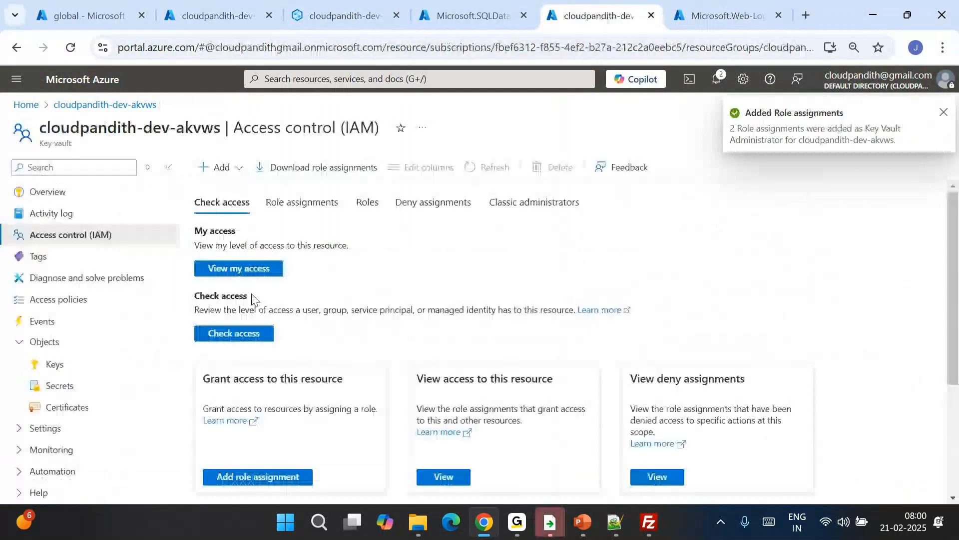
Create secret sftp-pwd under Secrets, pasting the SFTP password as its value
{"action": "left_click", "coordinate": [60, 386]}
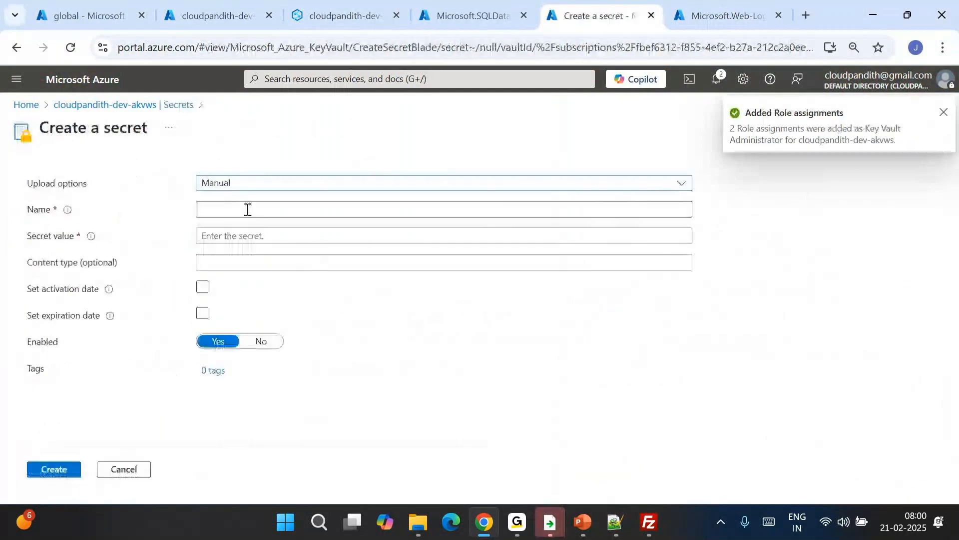
{"action": "left_click", "coordinate": [247, 209]}
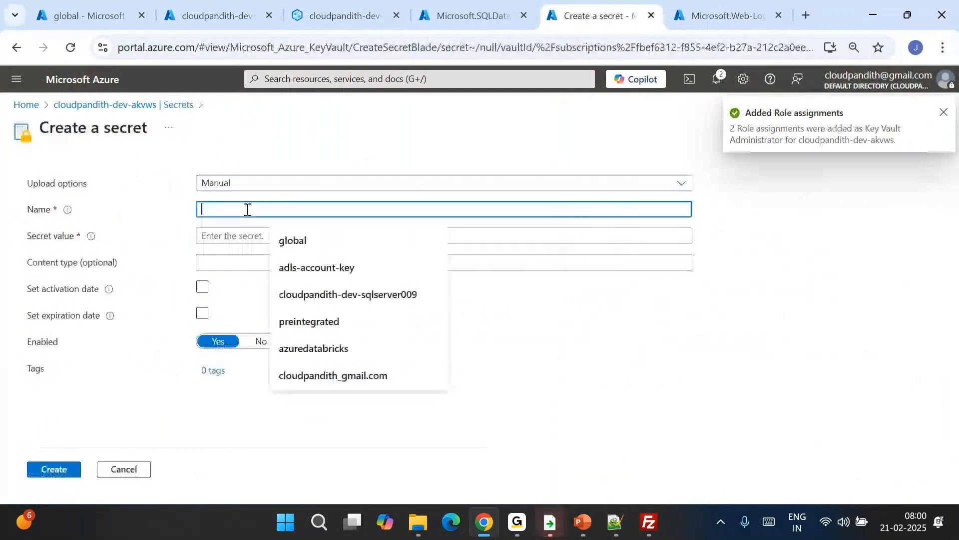
{"action": "type", "text": "sftp-pwd"}
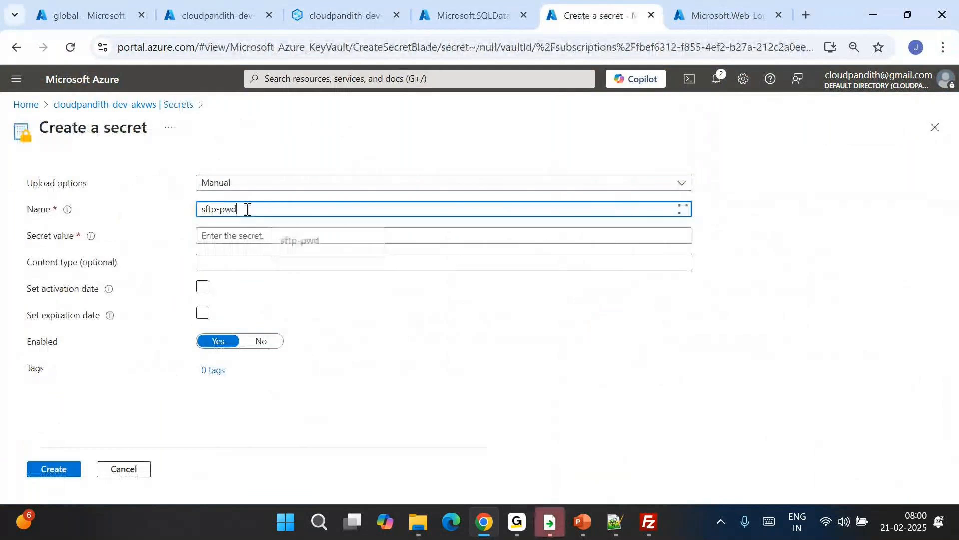
{"action": "left_click", "coordinate": [233, 235]}
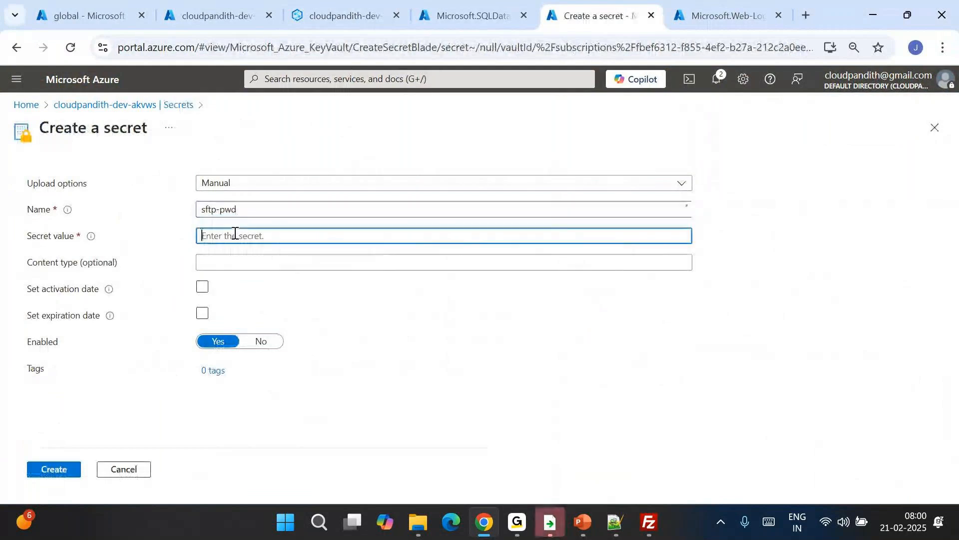
{"action": "left_click", "coordinate": [607, 508]}
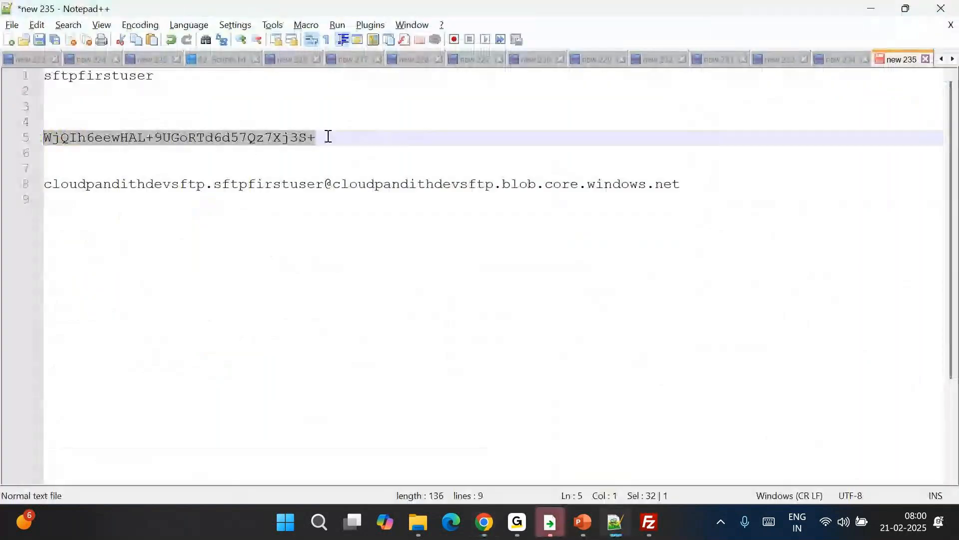
{"action": "key", "text": "alt+Tab"}
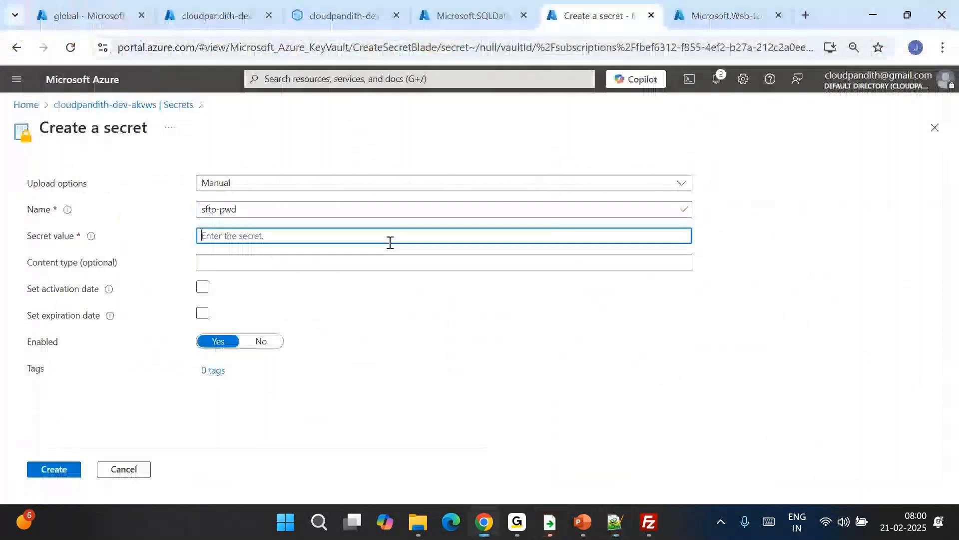
{"action": "key", "text": "ctrl+v"}
{"action": "left_click", "coordinate": [54, 469]}
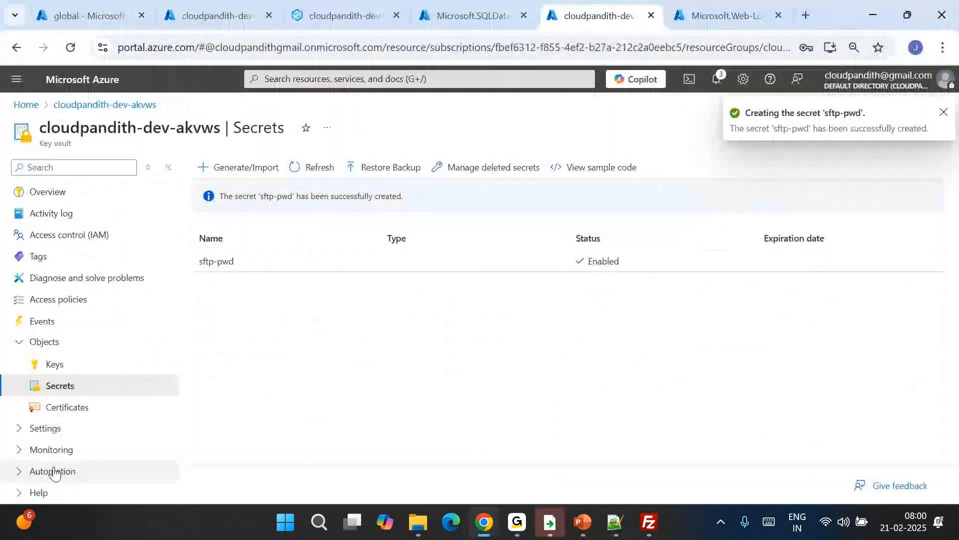
From ls_sftp's Key Vault linked service dropdown, create a new linked service named LS_AKV
{"action": "left_click", "coordinate": [312, 20]}
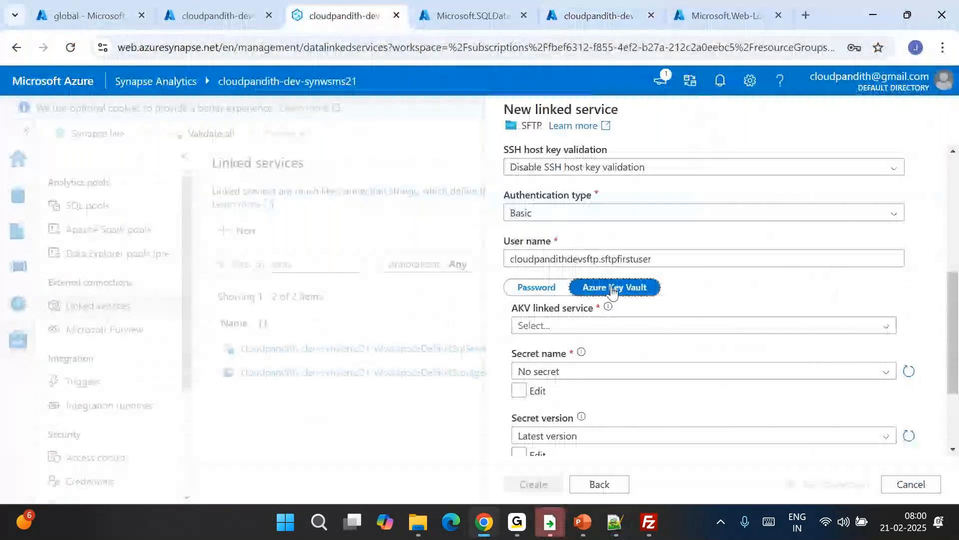
{"action": "left_click", "coordinate": [722, 328]}
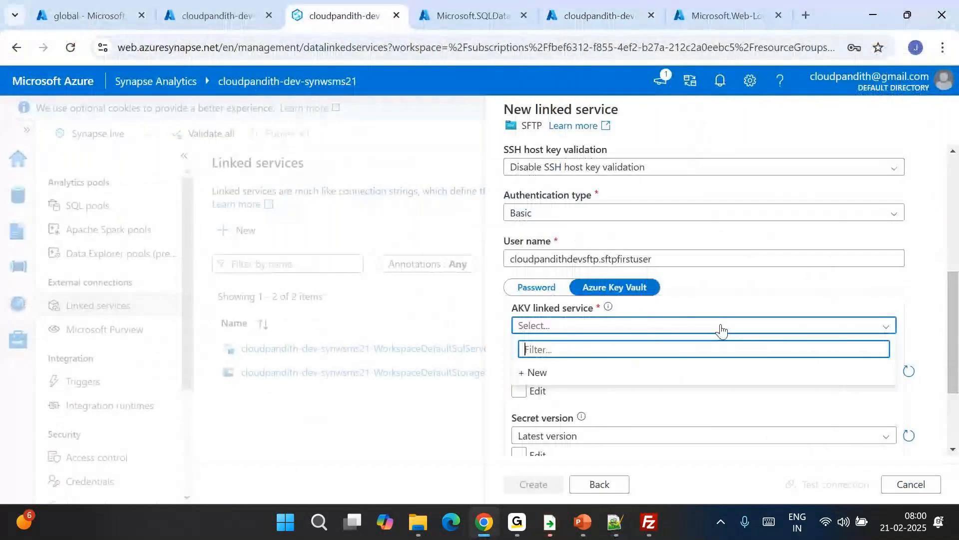
{"action": "left_click", "coordinate": [537, 372]}
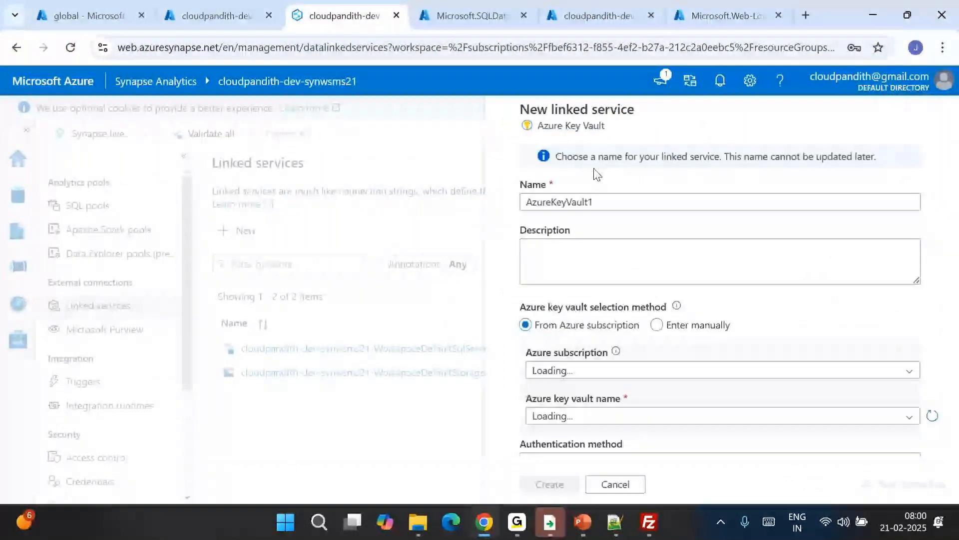
{"action": "triple_click", "coordinate": [600, 202]}
{"action": "type", "text": "LS_AKV"}
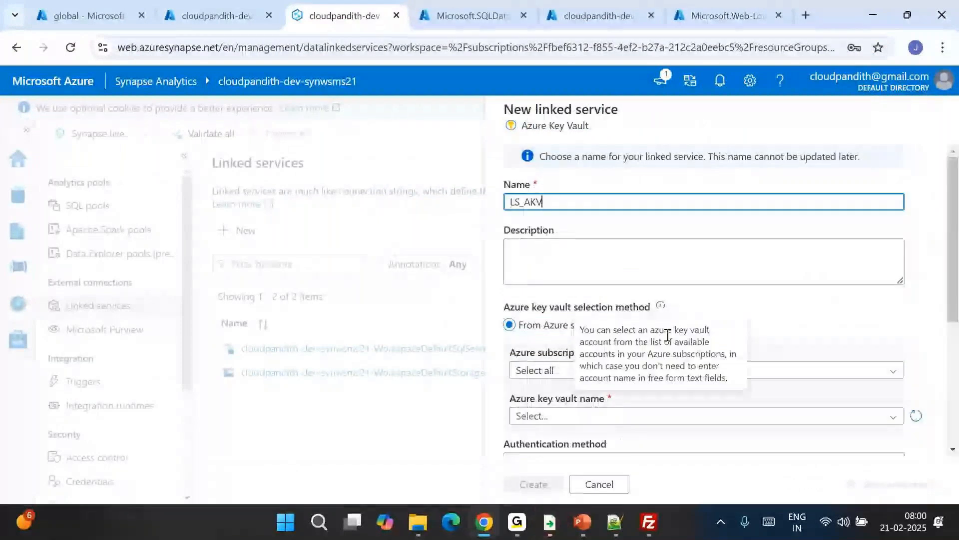
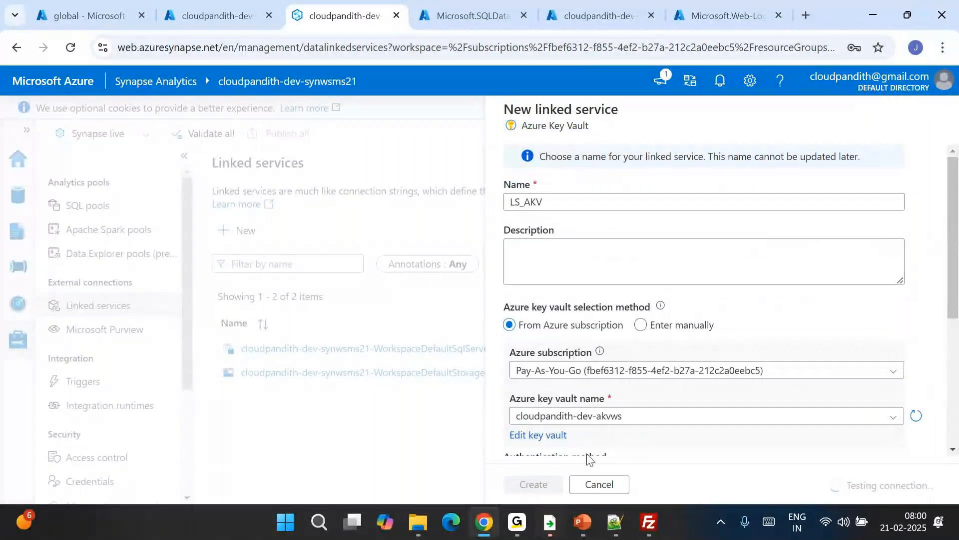
Use the LS_AKV Key Vault with secret sftp-pwd as the ls_sftp password
{"action": "left_click", "coordinate": [534, 485]}
{"action": "left_click", "coordinate": [554, 330]}
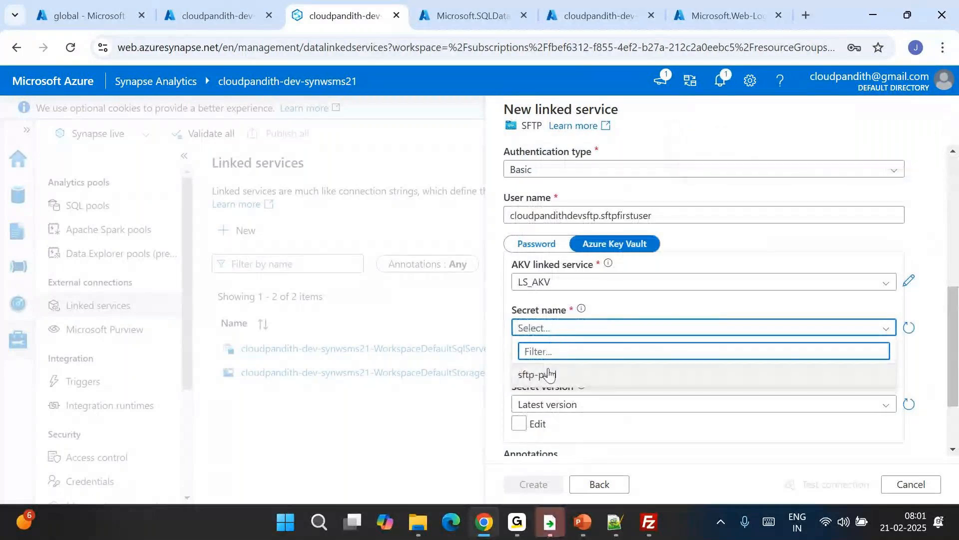
{"action": "left_click", "coordinate": [548, 373]}
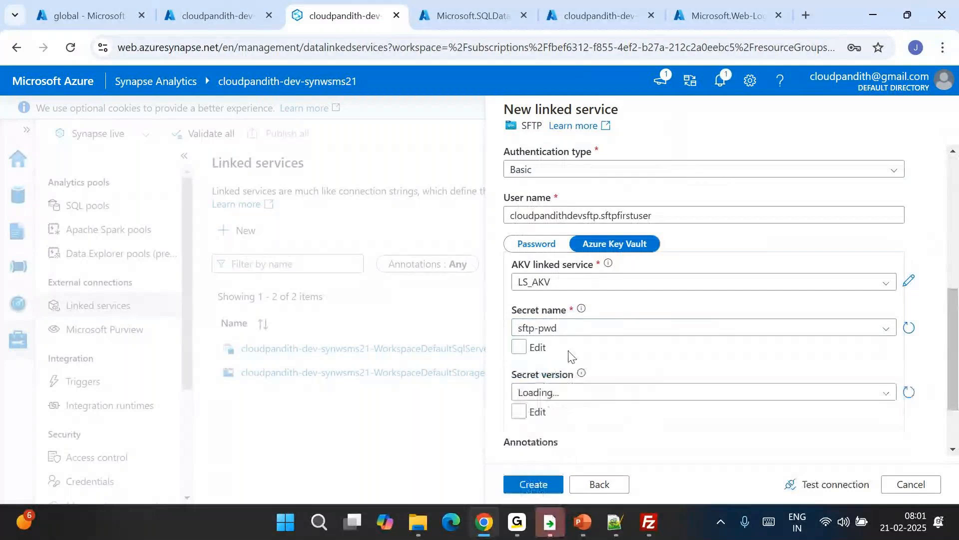
{"action": "scroll", "coordinate": [569, 356], "scroll_direction": "down", "scroll_amount": 1}
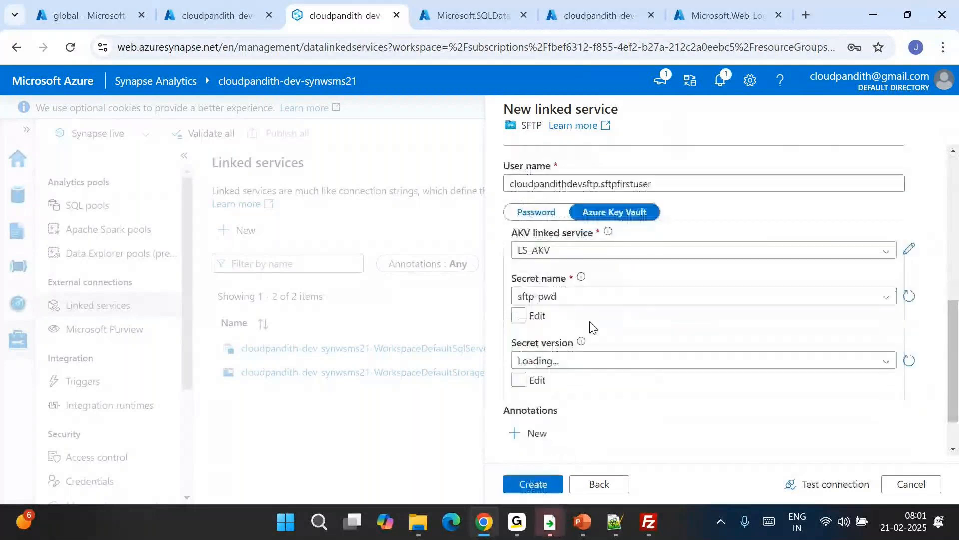
{"action": "scroll", "coordinate": [593, 327], "scroll_direction": "up", "scroll_amount": 1}
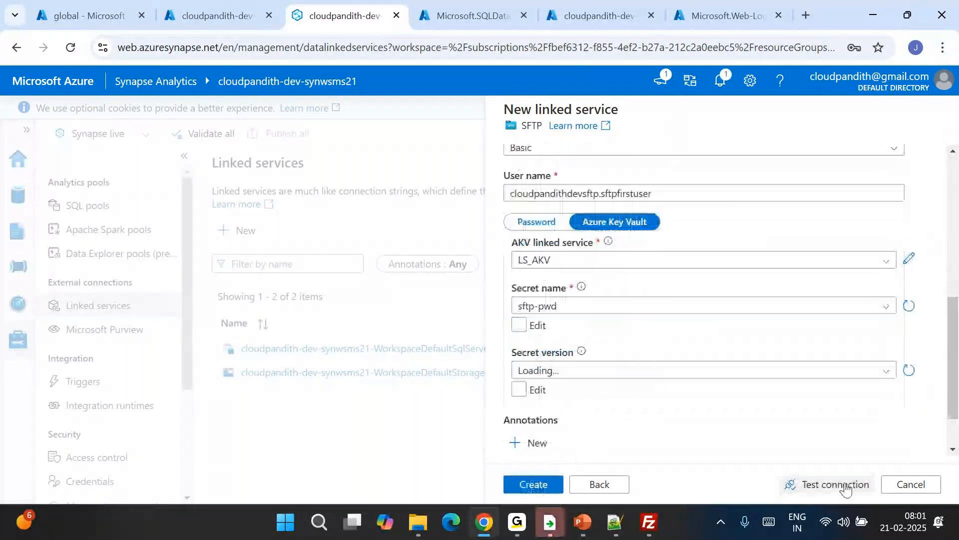
Test the ls_sftp connection and create the linked service
{"action": "left_click", "coordinate": [846, 486]}
{"action": "scroll", "coordinate": [743, 364], "scroll_direction": "up", "scroll_amount": 1}
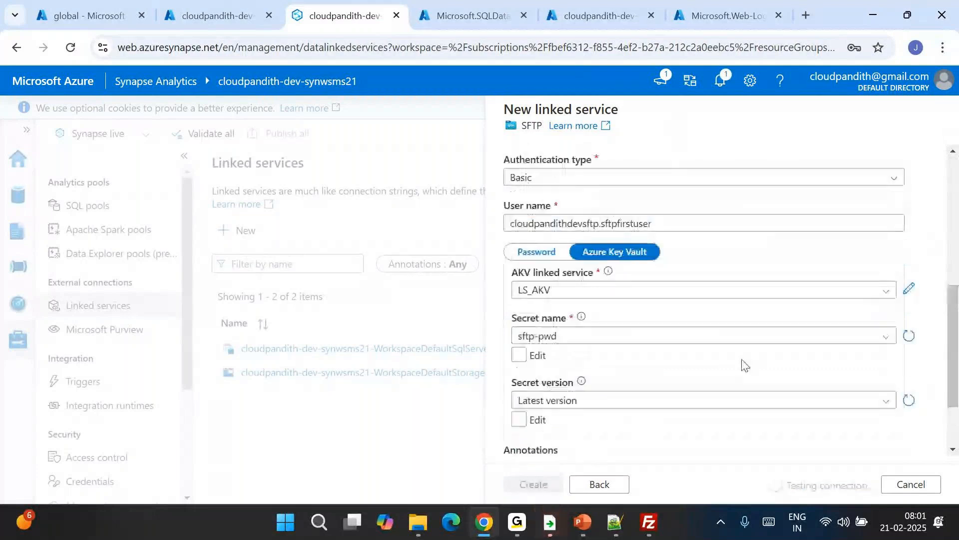
{"action": "scroll", "coordinate": [743, 365], "scroll_direction": "up", "scroll_amount": 5}
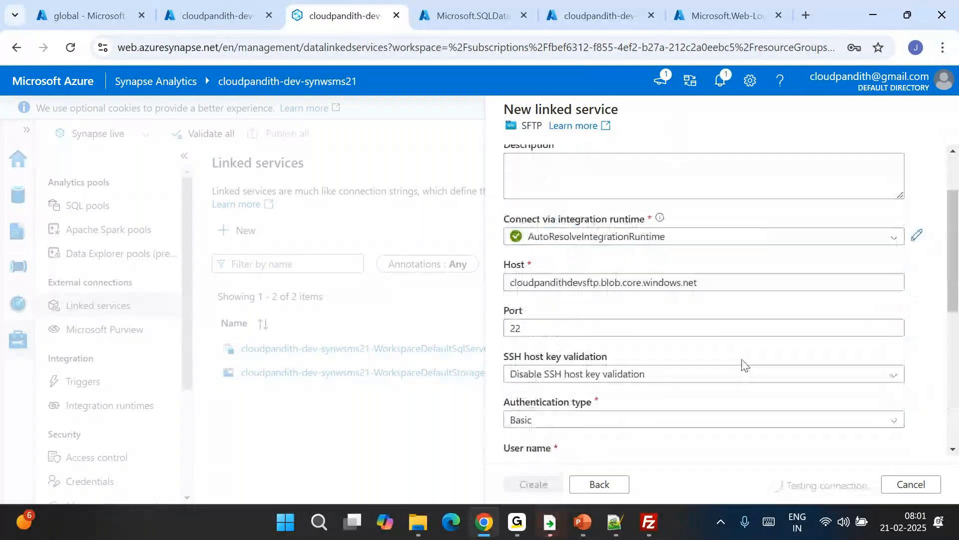
{"action": "scroll", "coordinate": [744, 365], "scroll_direction": "up", "scroll_amount": 2}
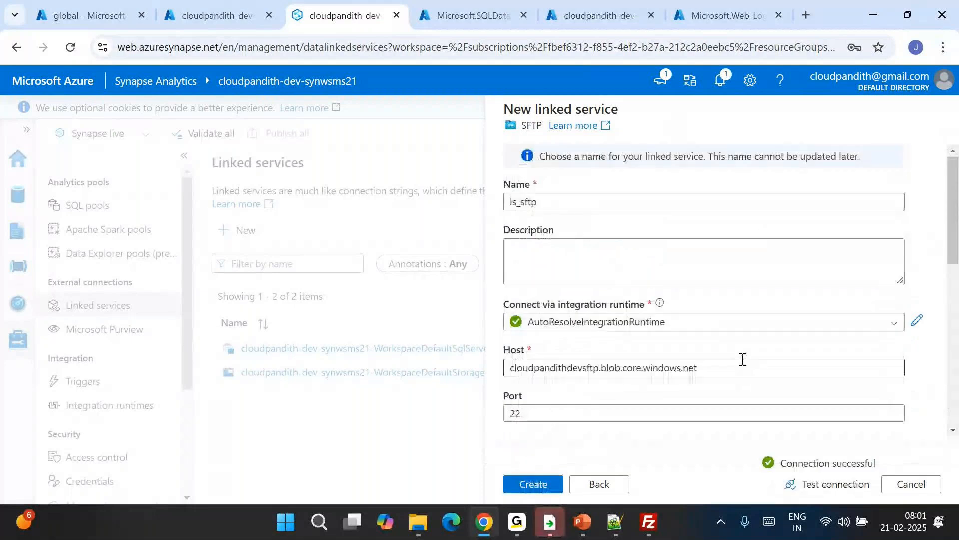
{"action": "left_click", "coordinate": [542, 489]}
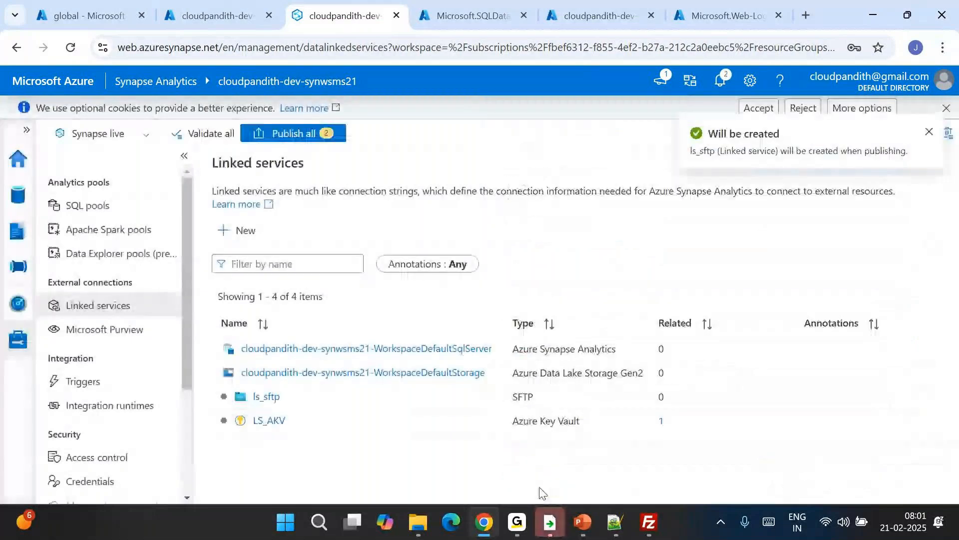
Start a new Azure SQL Database linked service named LS_SQLDB
{"action": "left_click", "coordinate": [235, 231]}
{"action": "type", "text": "sql da"}
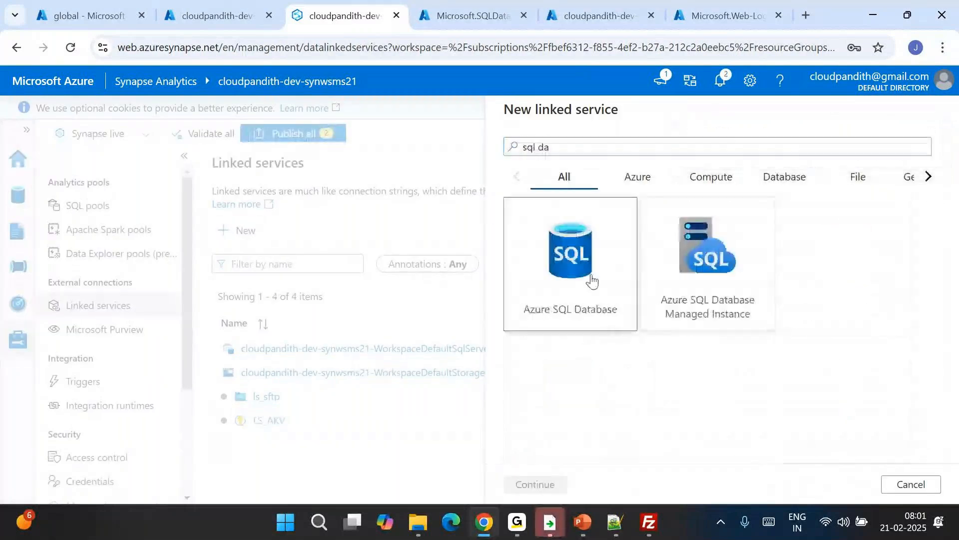
{"action": "double_click", "coordinate": [592, 281]}
{"action": "type", "text": "lS_SQLDB"}
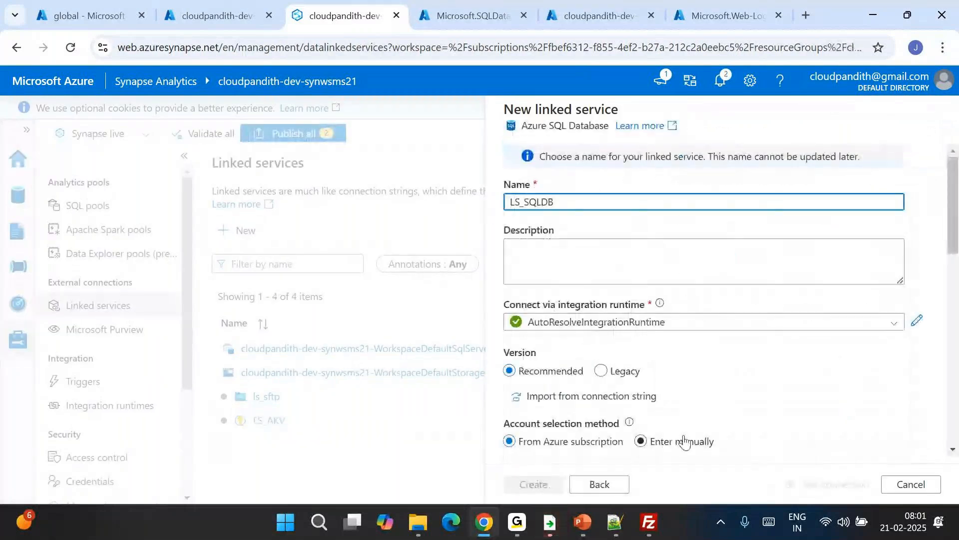
{"action": "left_click", "coordinate": [641, 440]}
{"action": "scroll", "coordinate": [685, 442], "scroll_direction": "down", "scroll_amount": 2}
{"action": "scroll", "coordinate": [685, 442], "scroll_direction": "down", "scroll_amount": 5}
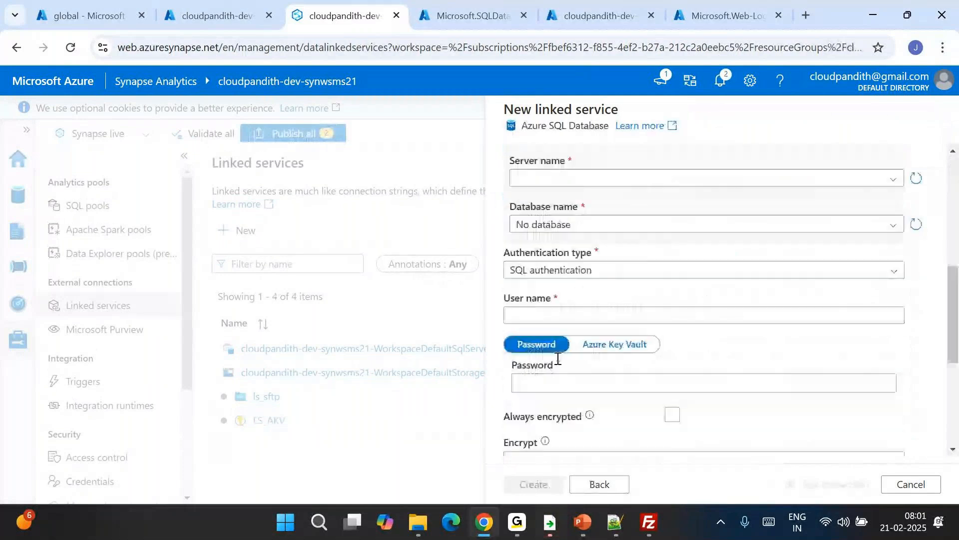
Toggle the connector version between Legacy and Recommended, leaving Recommended, then go to the Key Vault secrets
{"action": "left_click", "coordinate": [551, 381]}
{"action": "scroll", "coordinate": [550, 383], "scroll_direction": "up", "scroll_amount": 1}
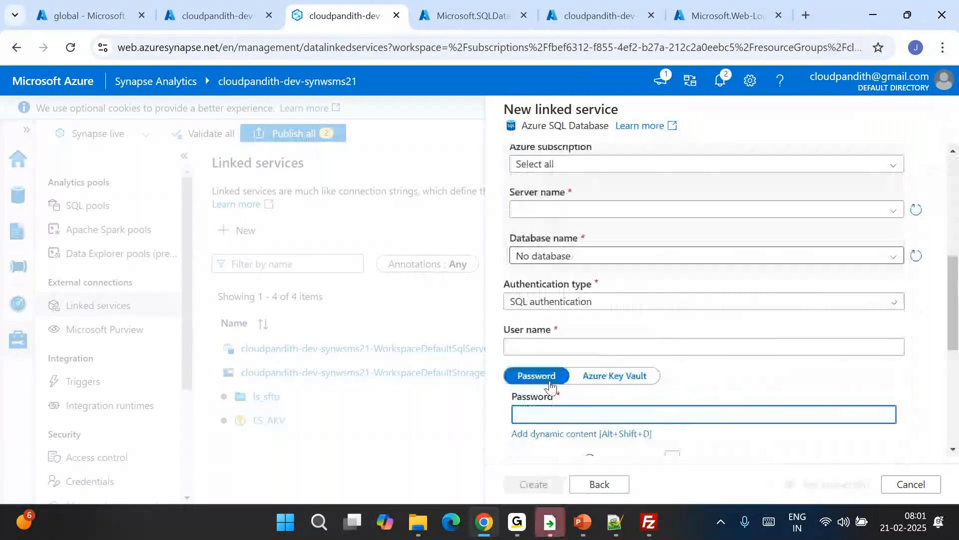
{"action": "scroll", "coordinate": [551, 385], "scroll_direction": "up", "scroll_amount": 3}
{"action": "left_click", "coordinate": [601, 225]}
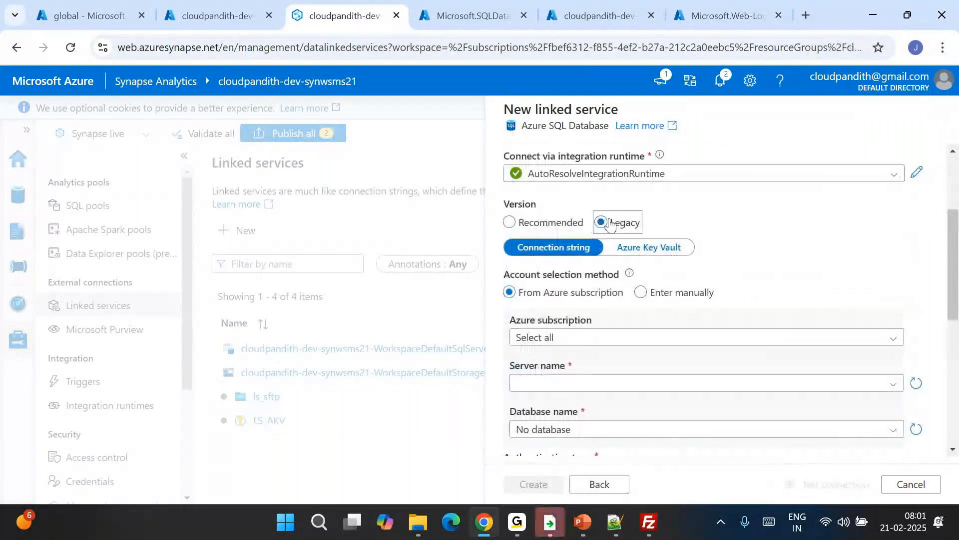
{"action": "left_click", "coordinate": [559, 223]}
{"action": "left_click", "coordinate": [603, 223]}
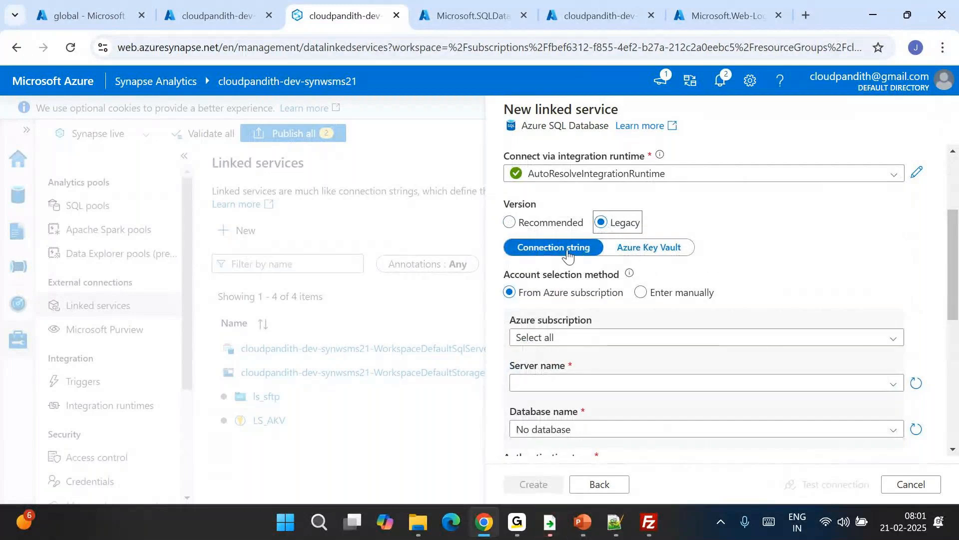
{"action": "left_click", "coordinate": [531, 222]}
{"action": "scroll", "coordinate": [586, 338], "scroll_direction": "down", "scroll_amount": 4}
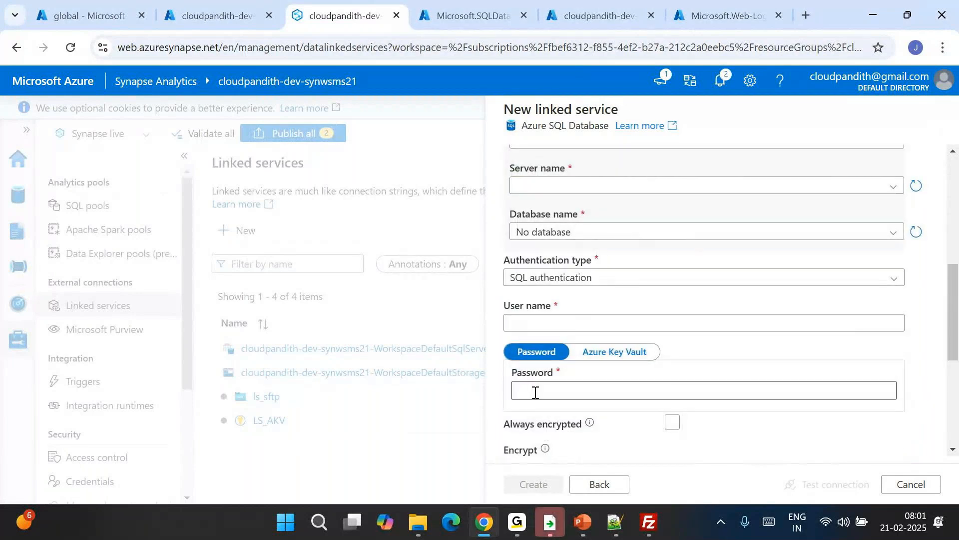
{"action": "left_click", "coordinate": [617, 6]}
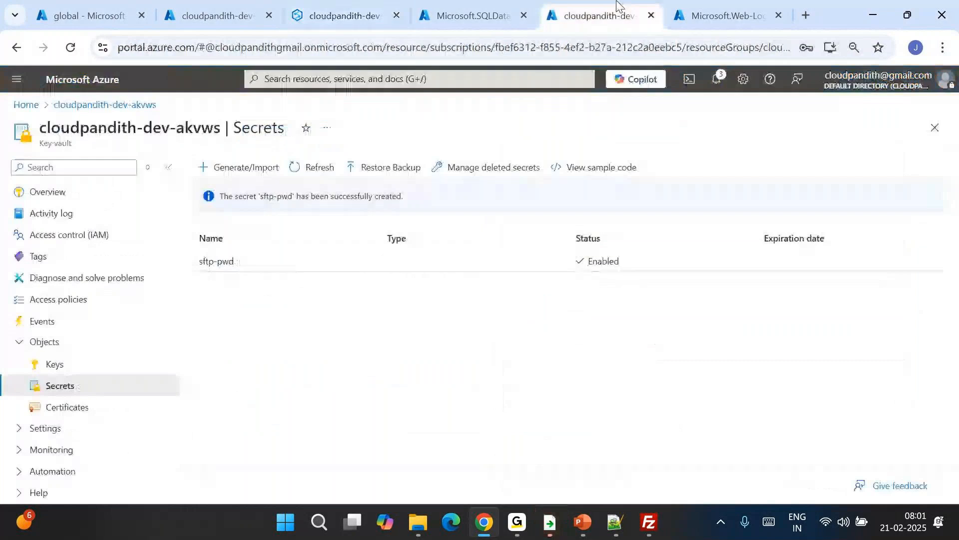
Create Key Vault secret db-pwd holding the database password, then return to Synapse
{"action": "left_click", "coordinate": [300, 207]}
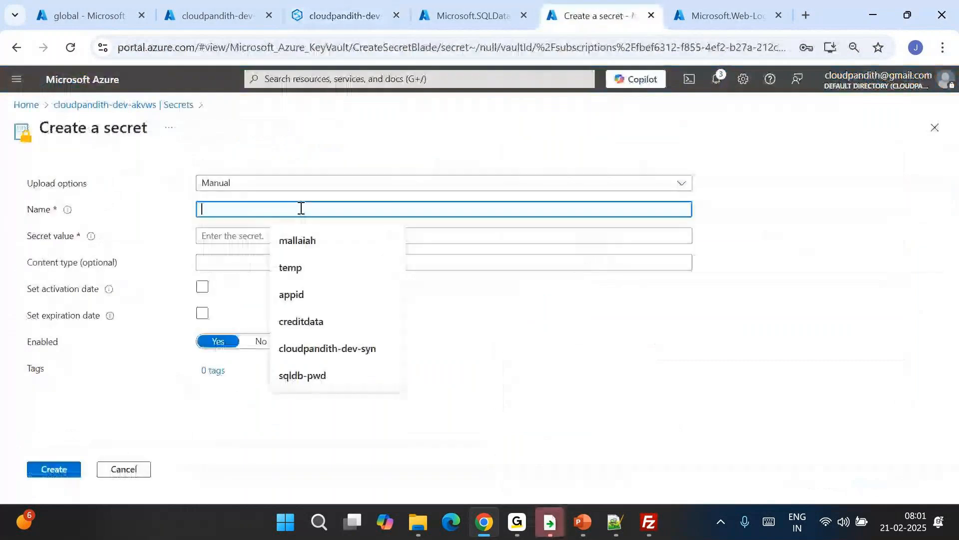
{"action": "type", "text": "db-p"}
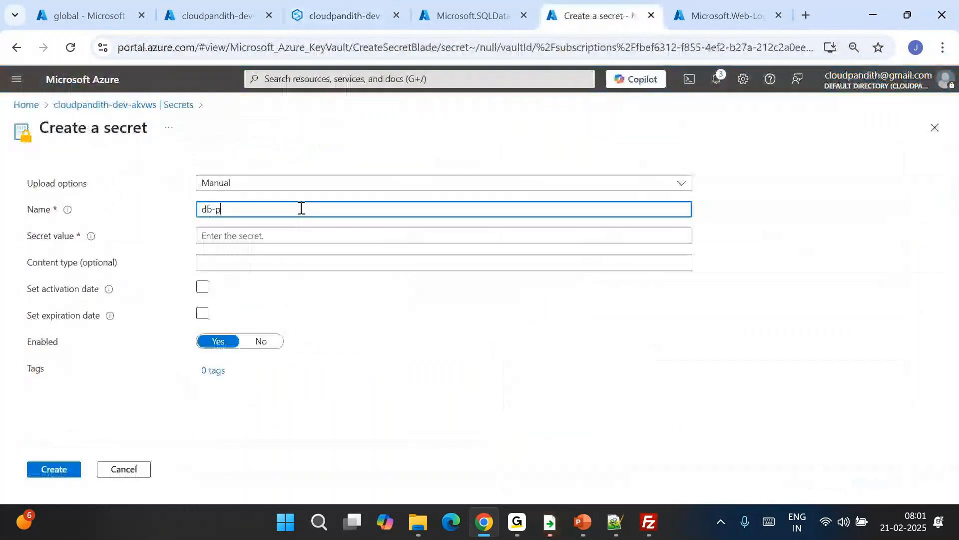
{"action": "type", "text": "wd"}
{"action": "key", "text": "Tab"}
{"action": "type", "text": "•••••"}
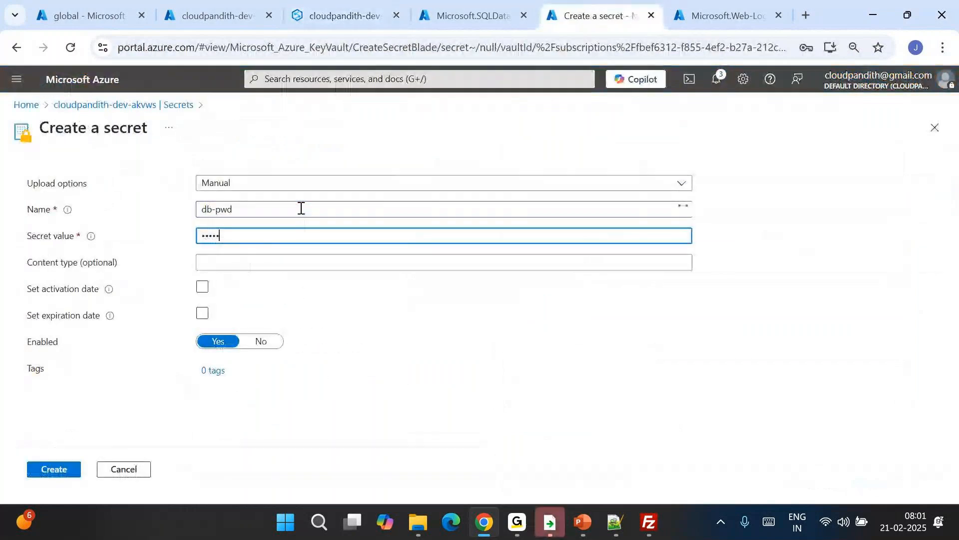
{"action": "type", "text": "•••••••"}
{"action": "left_click", "coordinate": [48, 468]}
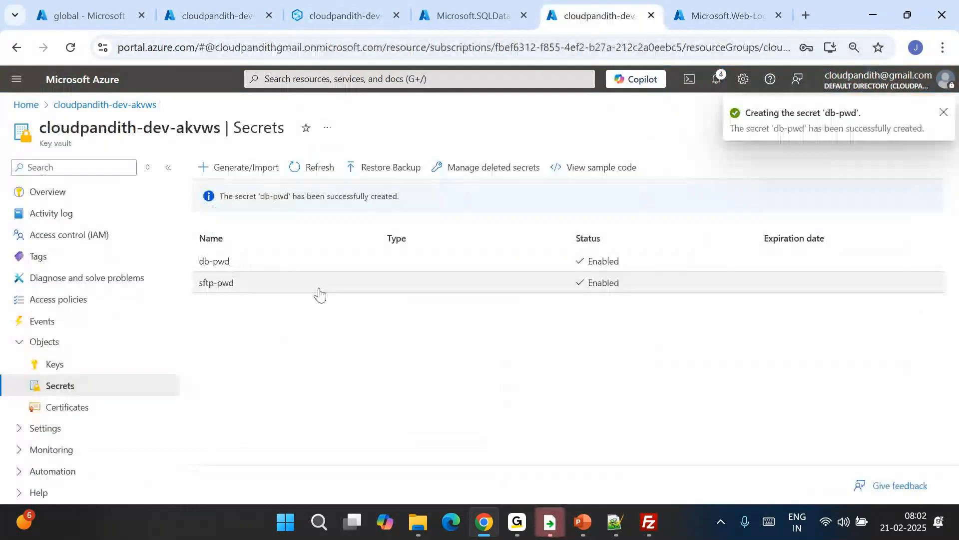
{"action": "left_click", "coordinate": [344, 15]}
{"action": "scroll", "coordinate": [563, 286], "scroll_direction": "up", "scroll_amount": 6}
Point LS_SQLDB at Pay-As-You-Go, server dev-server21, database devdb, and enter the database user name
{"action": "scroll", "coordinate": [563, 286], "scroll_direction": "down", "scroll_amount": 4}
{"action": "left_click", "coordinate": [612, 280]}
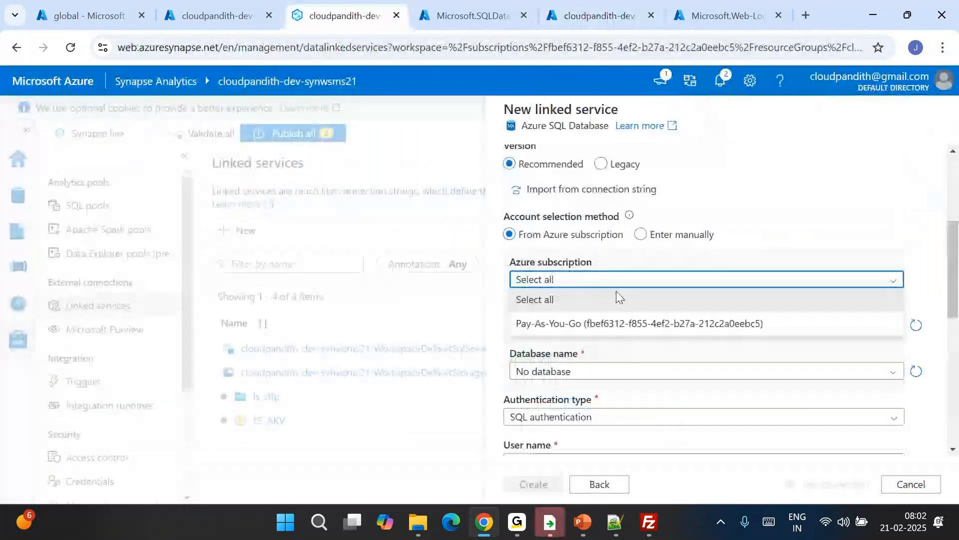
{"action": "left_click", "coordinate": [590, 324]}
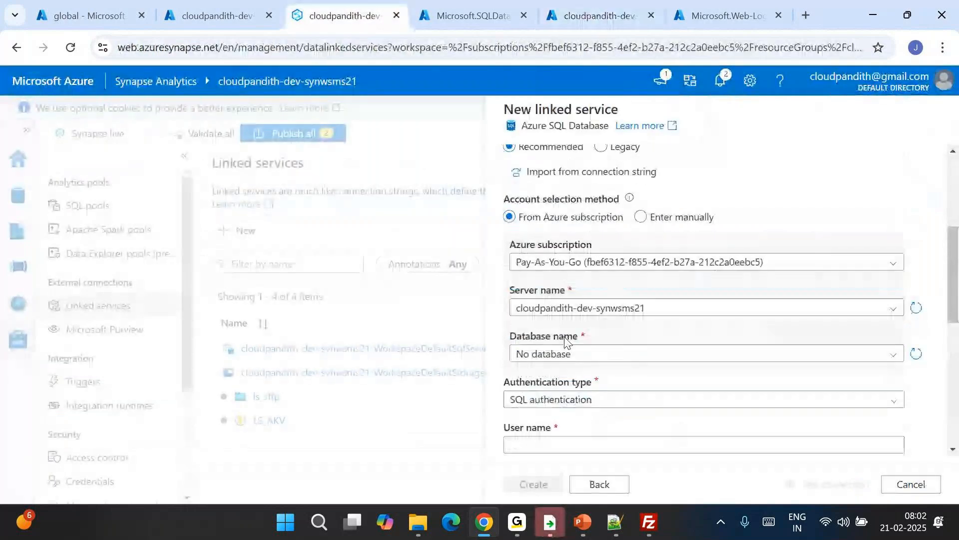
{"action": "scroll", "coordinate": [566, 341], "scroll_direction": "down", "scroll_amount": 2}
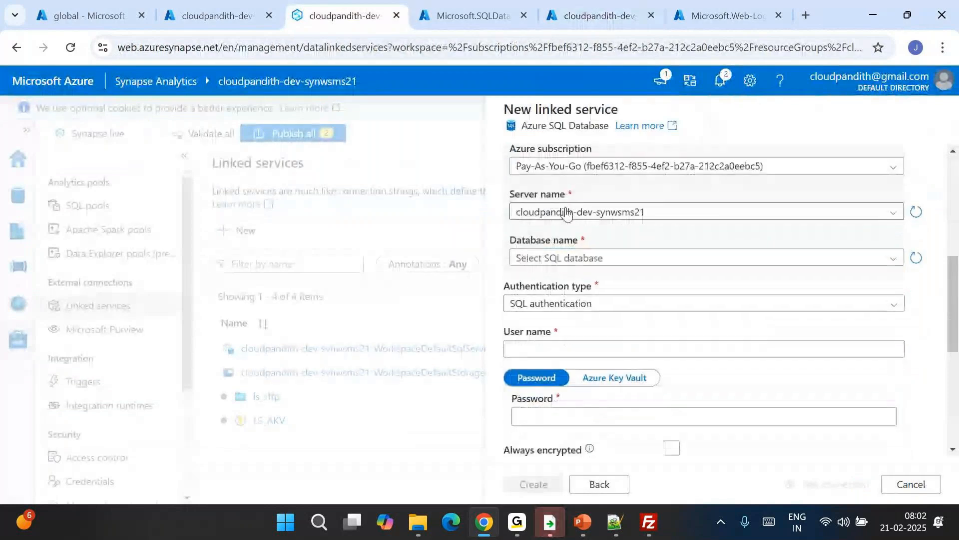
{"action": "left_click", "coordinate": [540, 211]}
{"action": "left_click", "coordinate": [563, 257]}
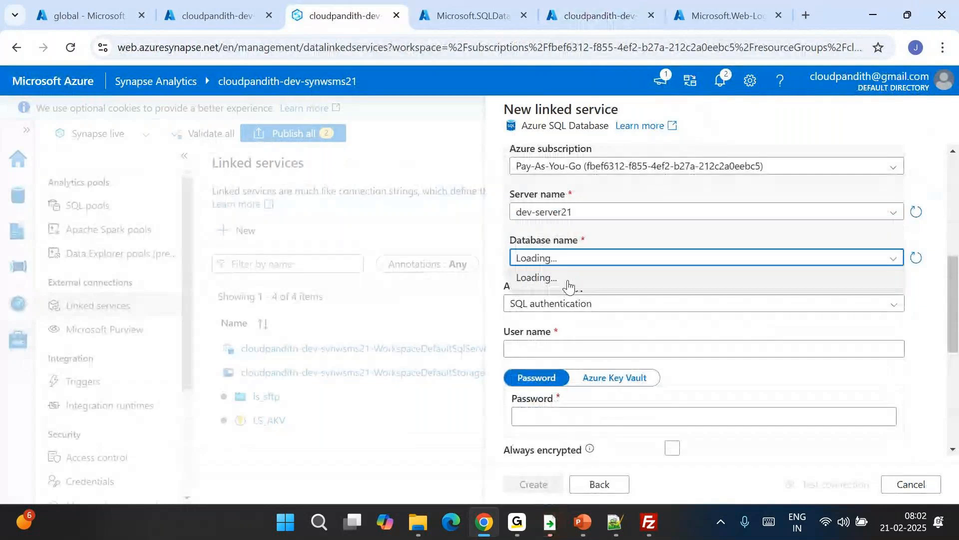
{"action": "left_click", "coordinate": [548, 279]}
{"action": "scroll", "coordinate": [549, 290], "scroll_direction": "down", "scroll_amount": 1}
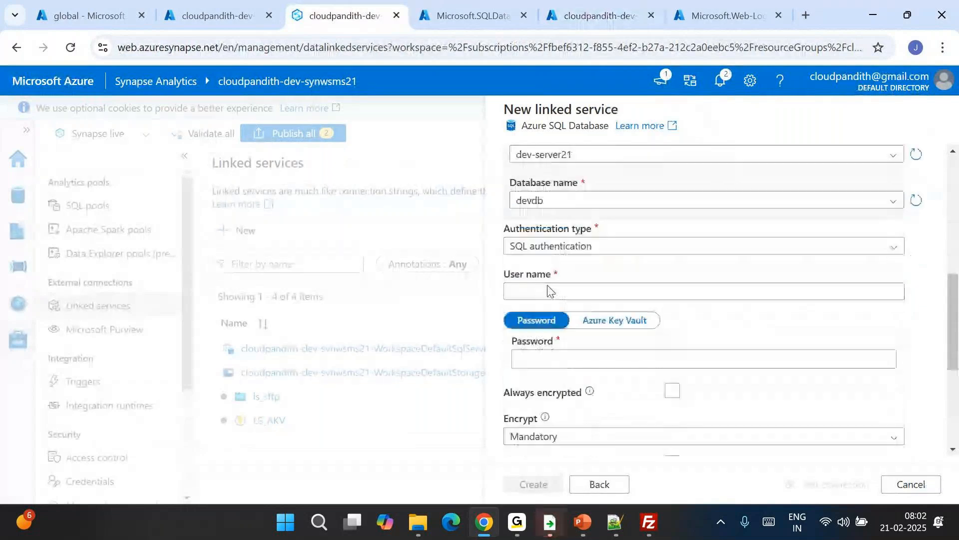
{"action": "left_click", "coordinate": [531, 292]}
{"action": "type", "text": "mallaiah"}
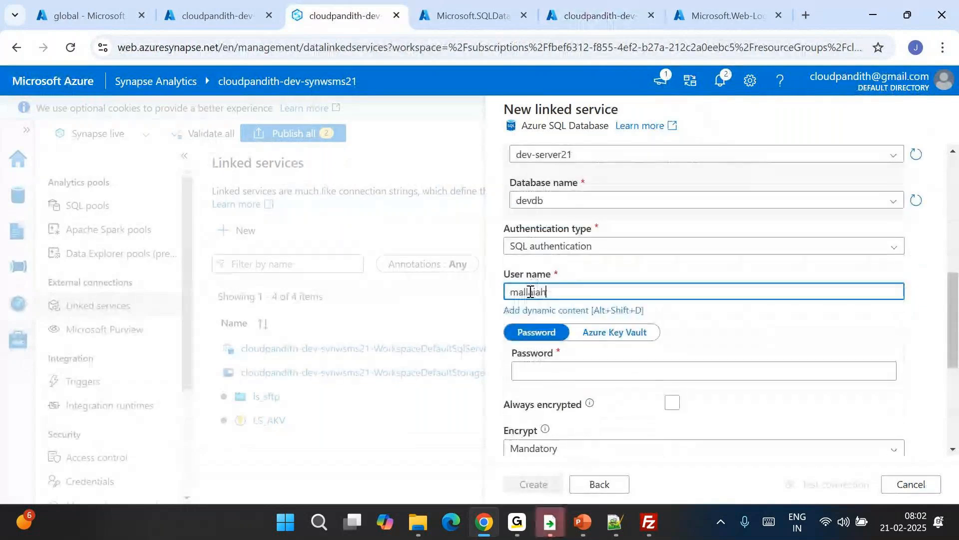
Take the LS_SQLDB password from Key Vault LS_AKV, secret db-pwd
{"action": "left_click", "coordinate": [610, 338]}
{"action": "left_click", "coordinate": [553, 245]}
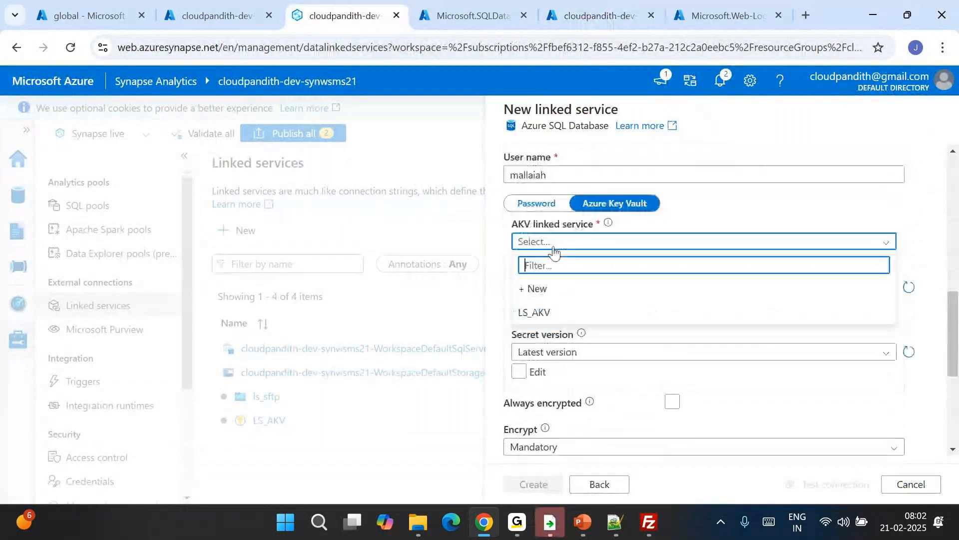
{"action": "left_click", "coordinate": [553, 310]}
{"action": "left_click", "coordinate": [587, 289]}
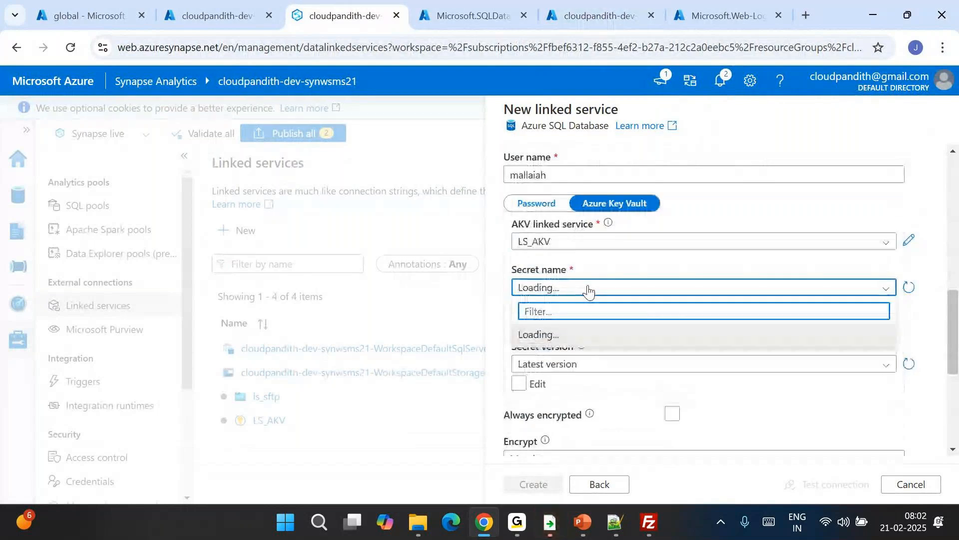
{"action": "left_click", "coordinate": [588, 289]}
{"action": "left_click", "coordinate": [562, 286]}
{"action": "left_click", "coordinate": [562, 287]}
{"action": "left_click", "coordinate": [563, 287]}
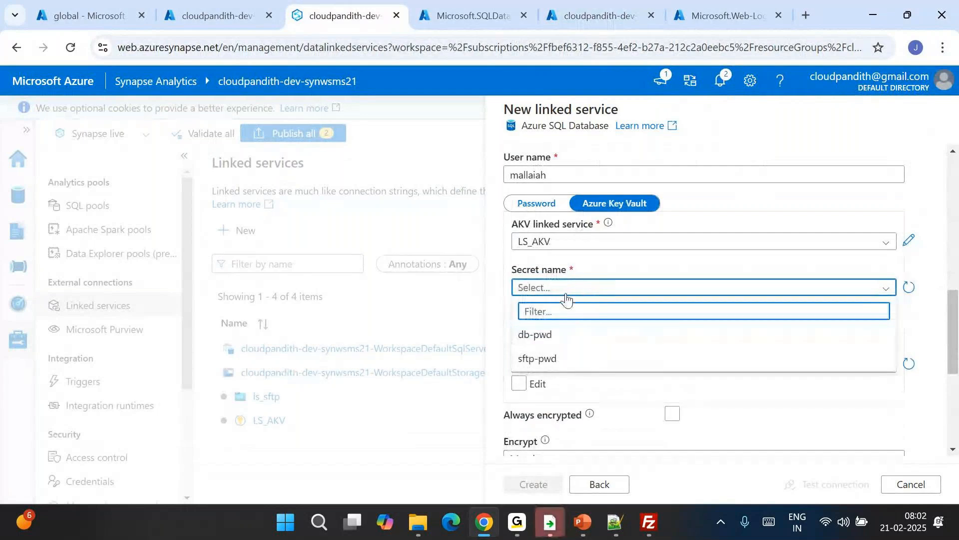
{"action": "left_click", "coordinate": [536, 335]}
Test the SQL database connection and create LS_SQLDB
{"action": "left_click", "coordinate": [827, 486]}
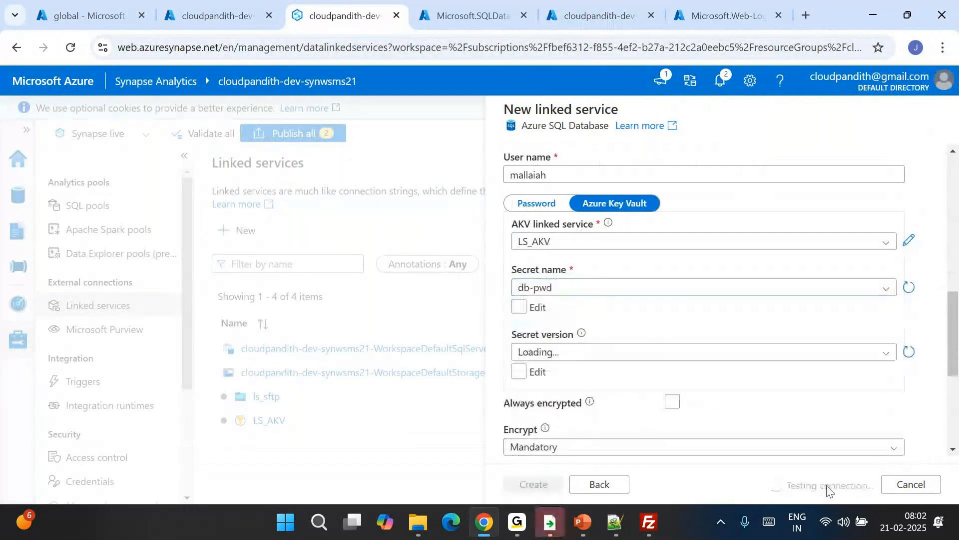
{"action": "scroll", "coordinate": [718, 304], "scroll_direction": "up", "scroll_amount": 6}
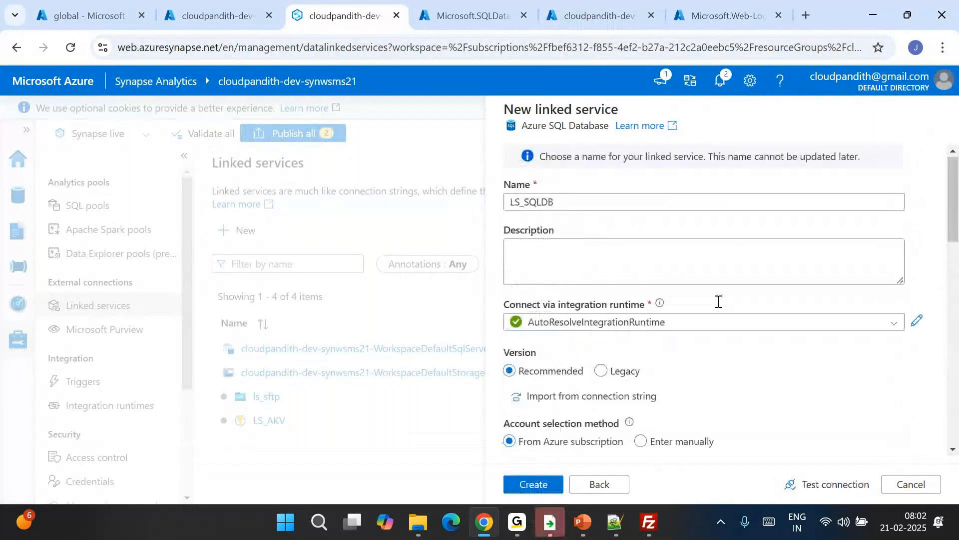
{"action": "left_click", "coordinate": [817, 484]}
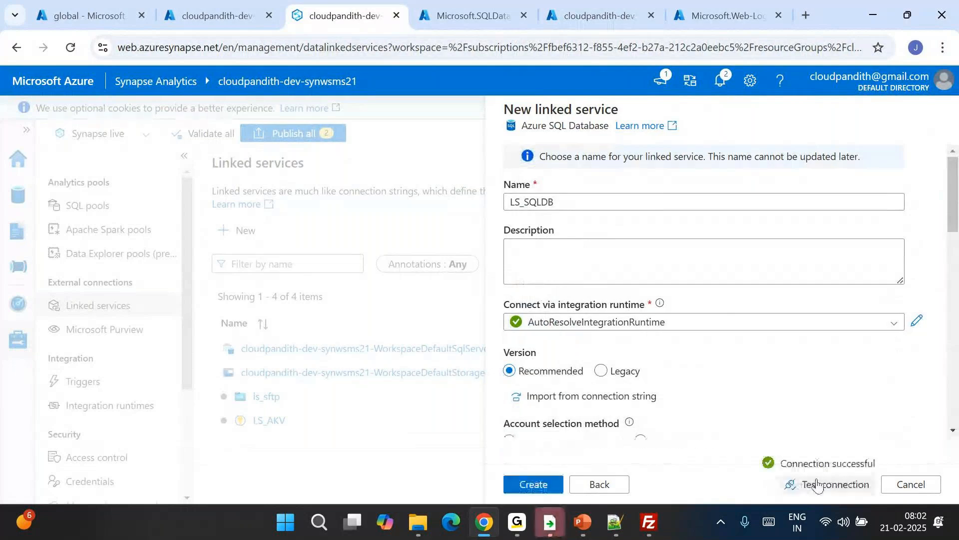
{"action": "left_click", "coordinate": [545, 485]}
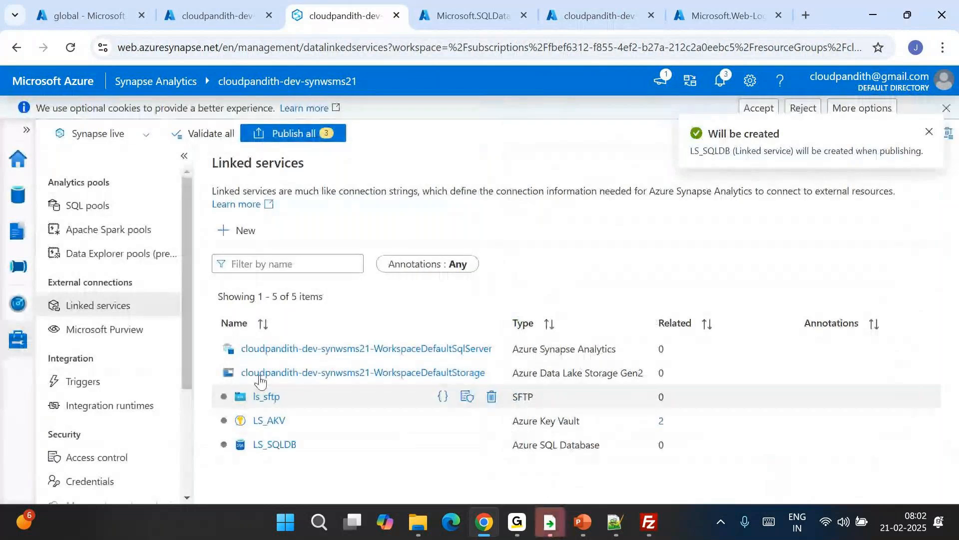
{"action": "left_click", "coordinate": [18, 195]}
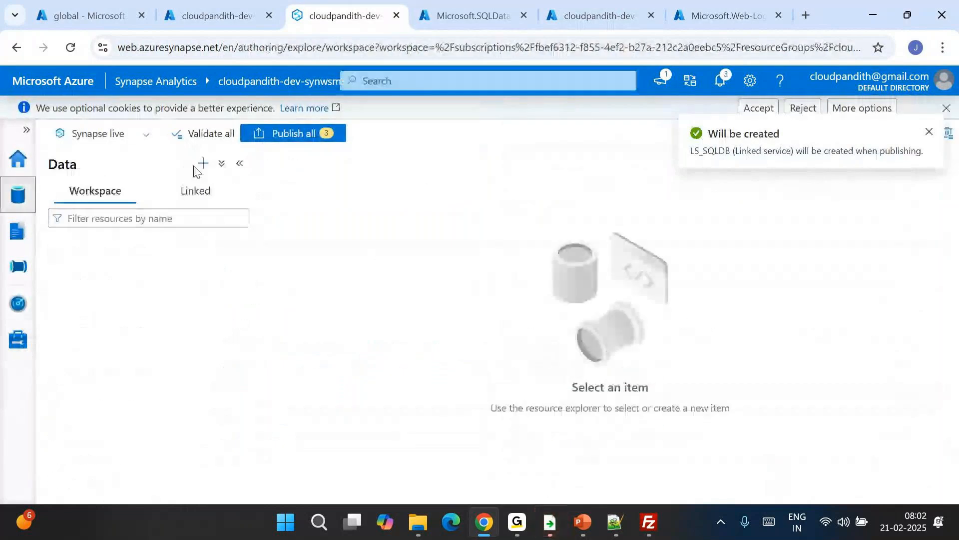
Create Pipeline 1 and place a Copy data activity found by searching 'cop'
{"action": "left_click", "coordinate": [19, 267]}
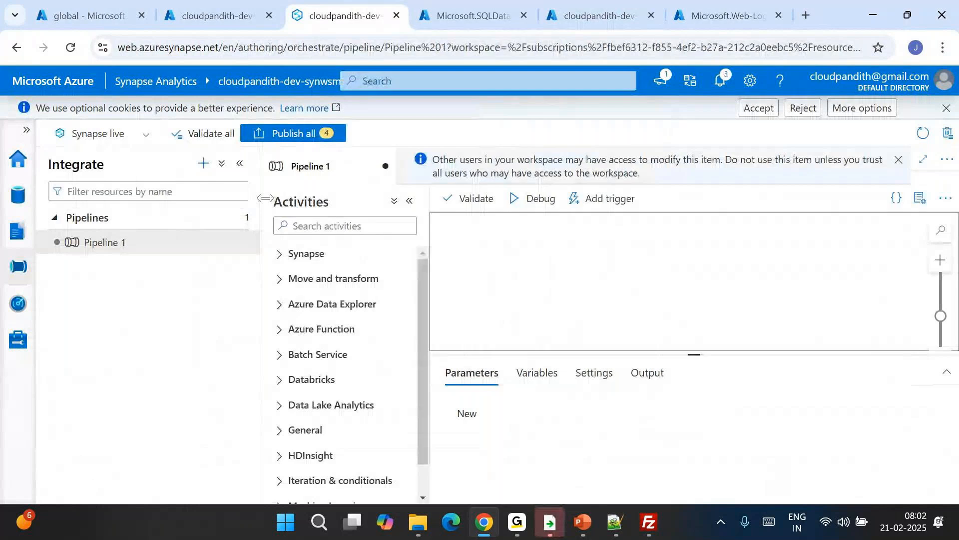
{"action": "left_click", "coordinate": [920, 186]}
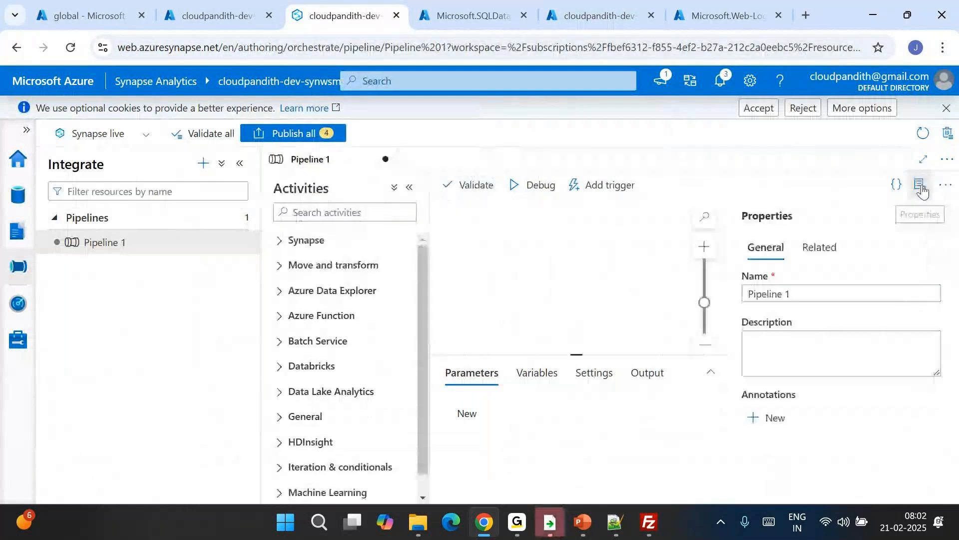
{"action": "left_click", "coordinate": [922, 189]}
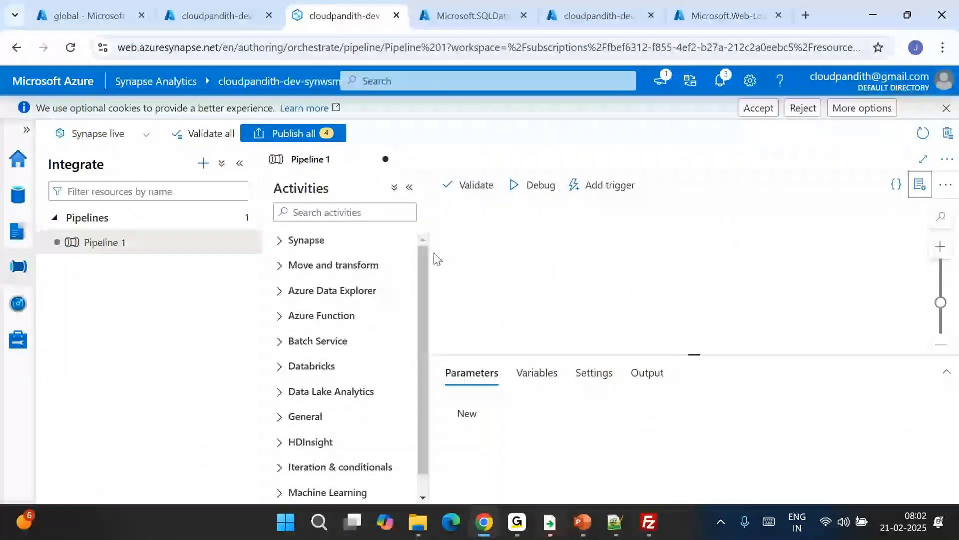
{"action": "left_click", "coordinate": [319, 217]}
{"action": "type", "text": "cop"}
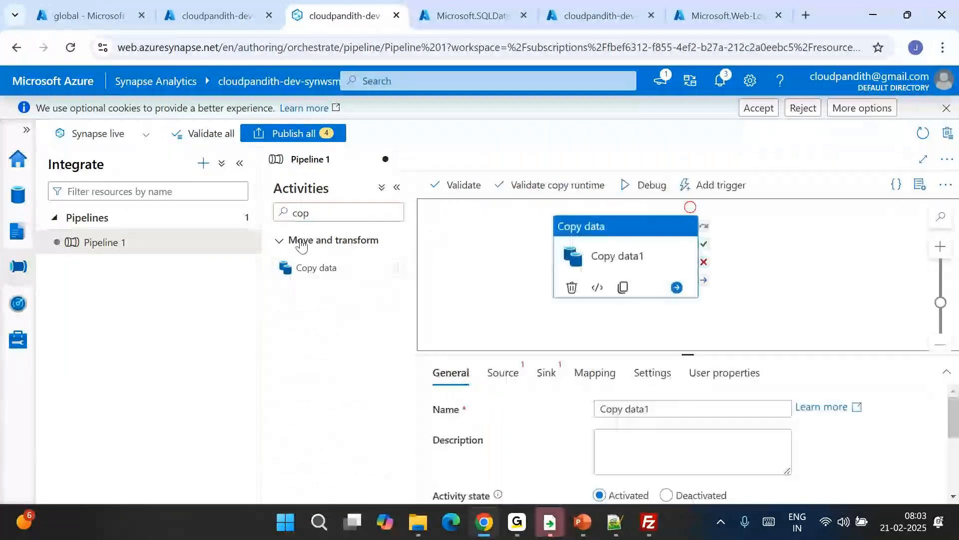
{"action": "left_click", "coordinate": [239, 164]}
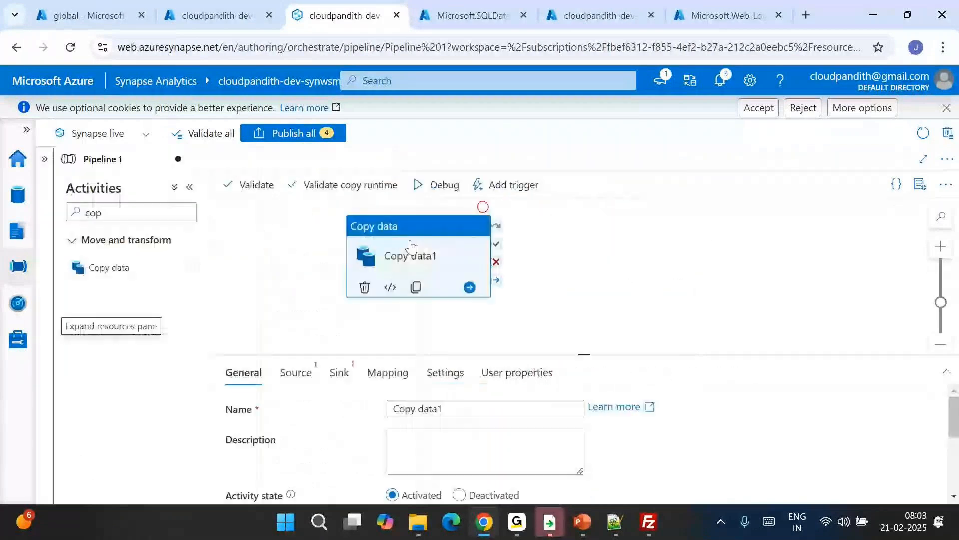
{"action": "left_click_drag", "start_coordinate": [410, 245], "coordinate": [487, 263]}
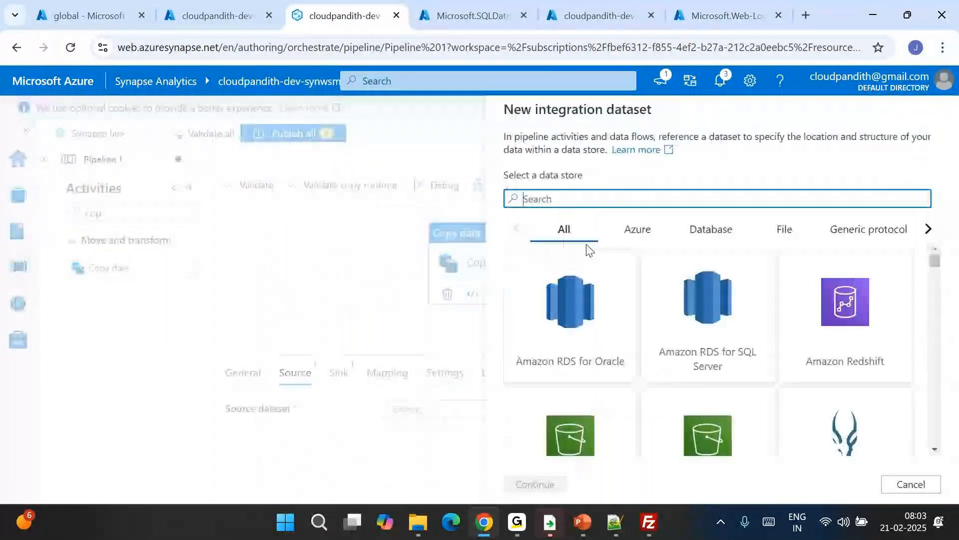
Create an SFTP source dataset named DS_SFTP on linked service ls_sftp
{"action": "type", "text": "sftp"}
{"action": "left_click", "coordinate": [594, 352]}
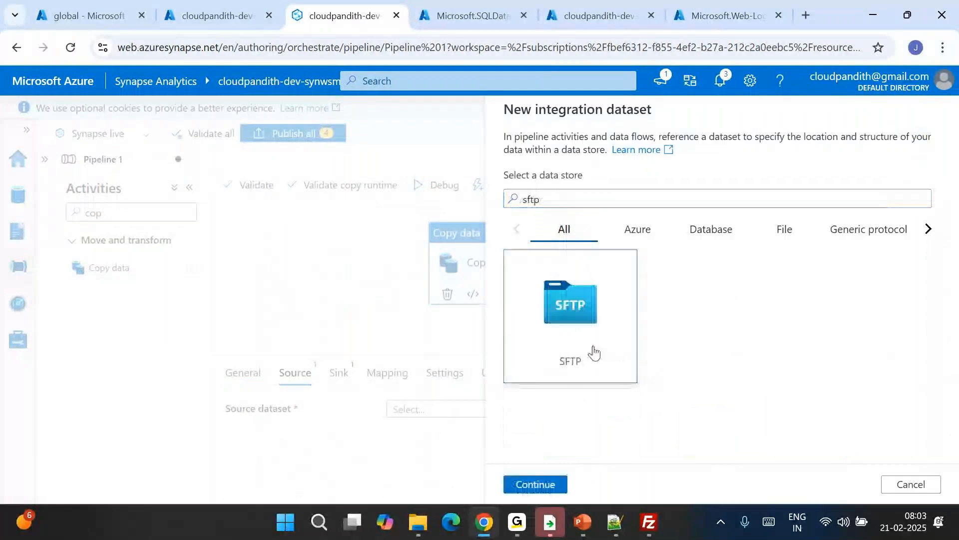
{"action": "type", "text": "DS"}
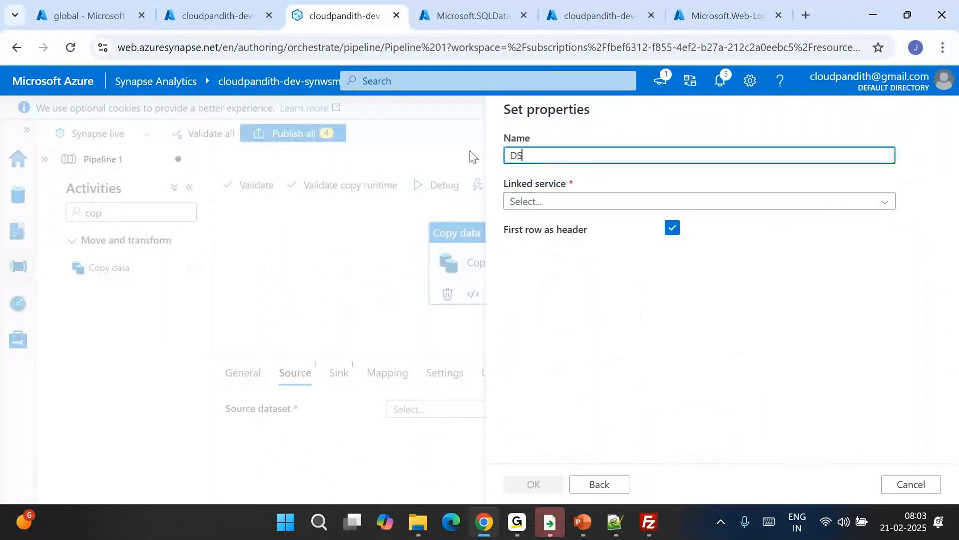
{"action": "type", "text": "_SFTP"}
{"action": "left_click", "coordinate": [563, 202]}
{"action": "left_click", "coordinate": [556, 283]}
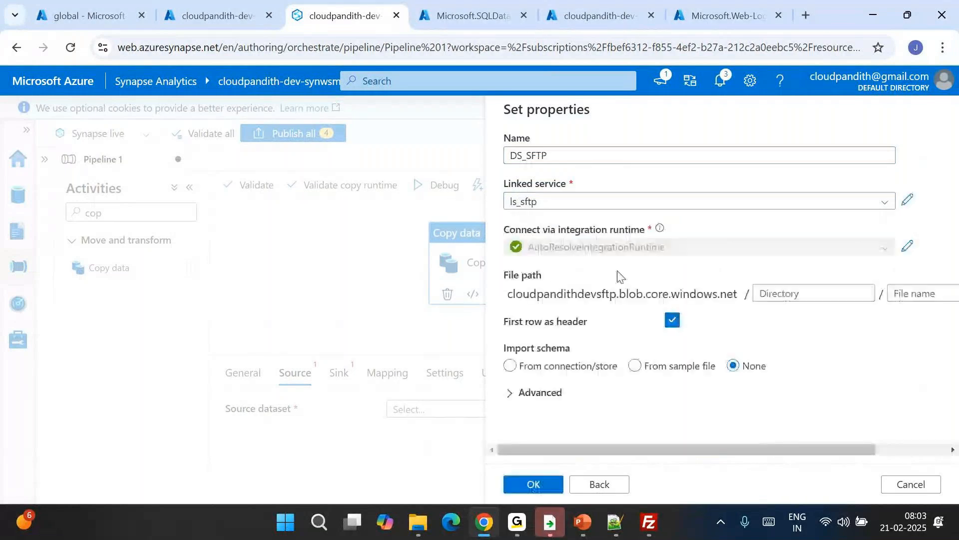
Set DS_SFTP's directory to india/landing/creditdata, save it, and use wildcard file paths
{"action": "scroll", "coordinate": [849, 310], "scroll_direction": "right", "scroll_amount": 3}
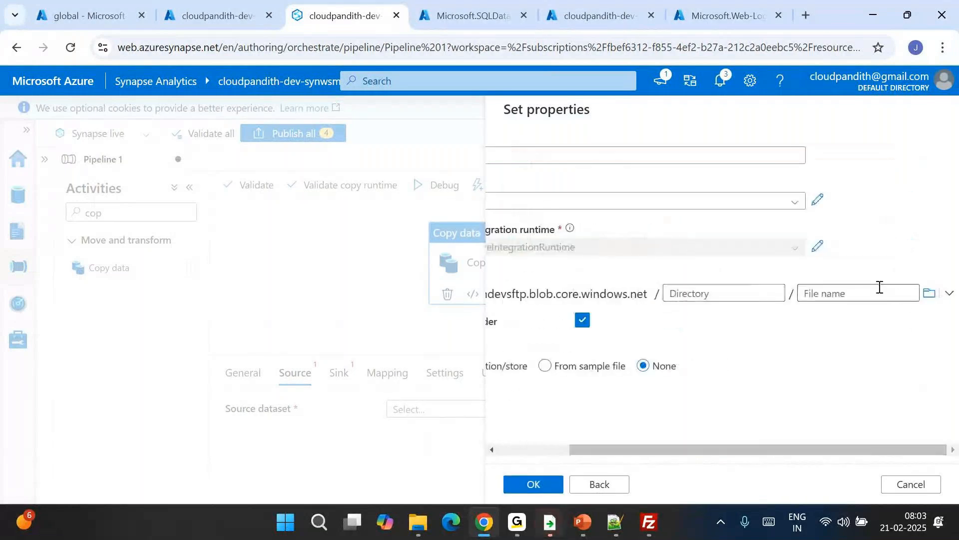
{"action": "left_click", "coordinate": [928, 293]}
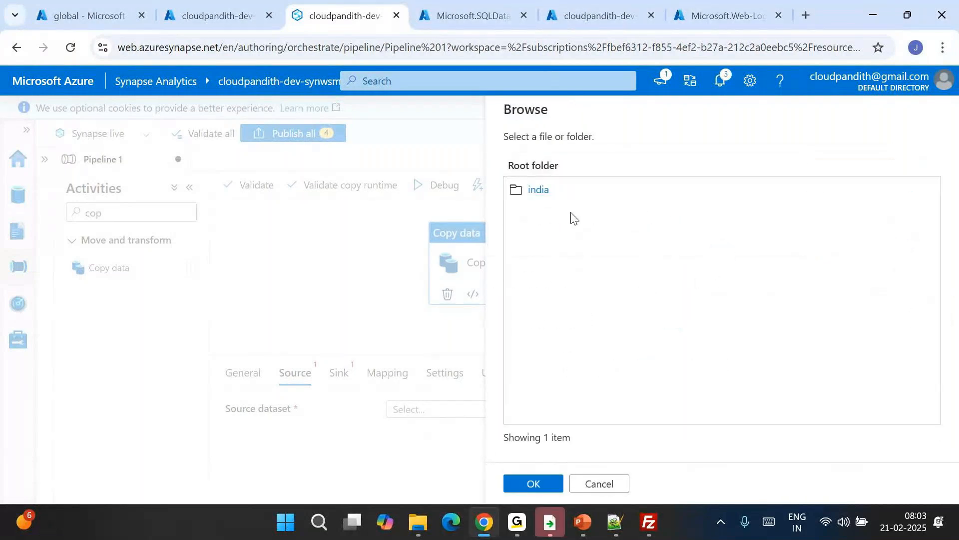
{"action": "double_click", "coordinate": [541, 191]}
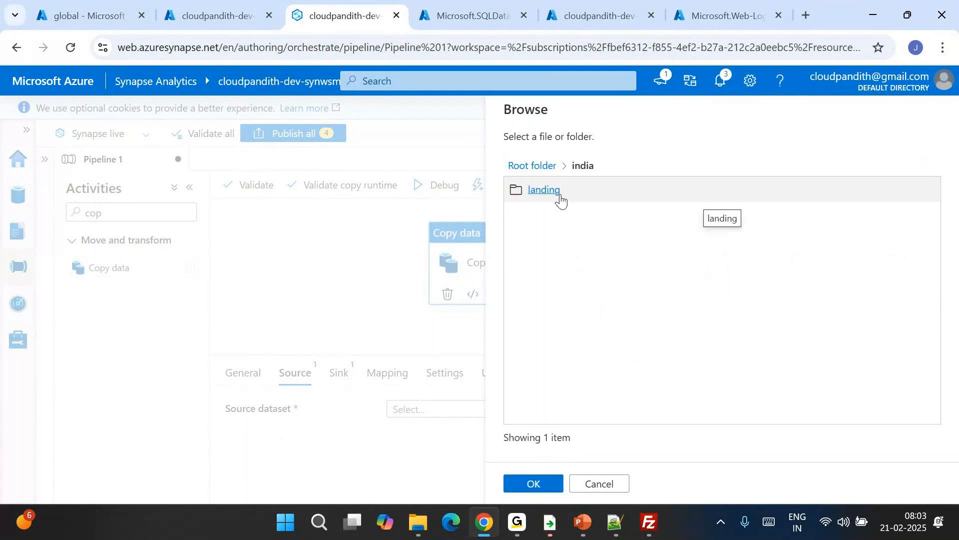
{"action": "double_click", "coordinate": [555, 195]}
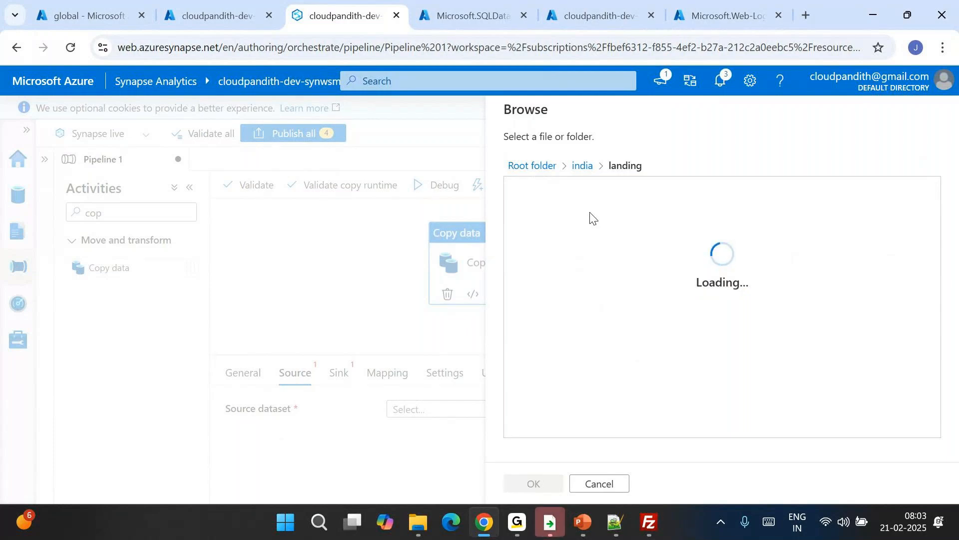
{"action": "double_click", "coordinate": [556, 194]}
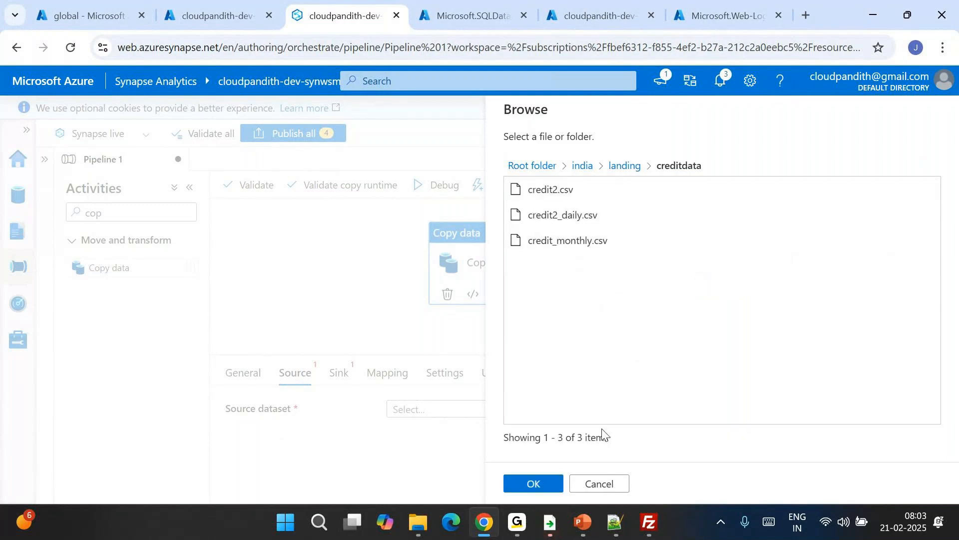
{"action": "left_click", "coordinate": [544, 487]}
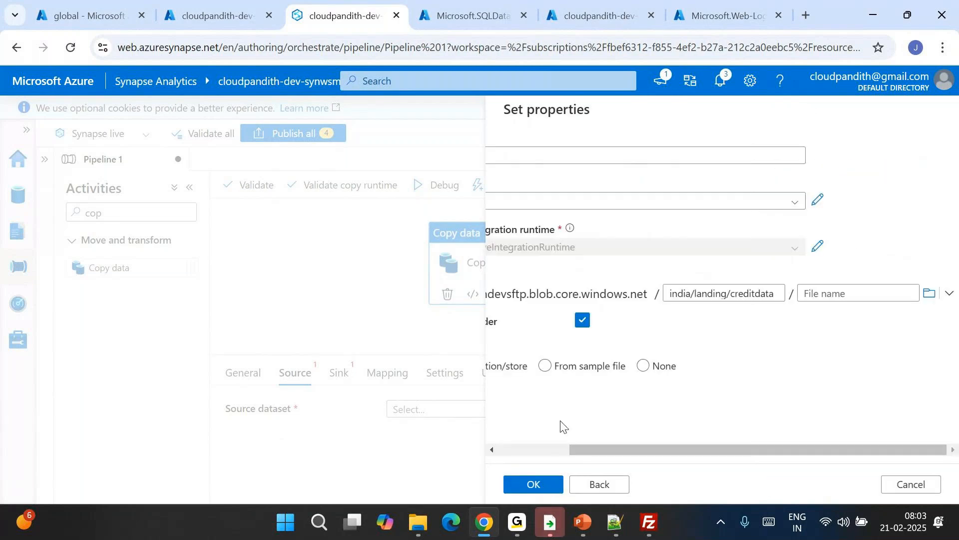
{"action": "triple_click", "coordinate": [768, 290]}
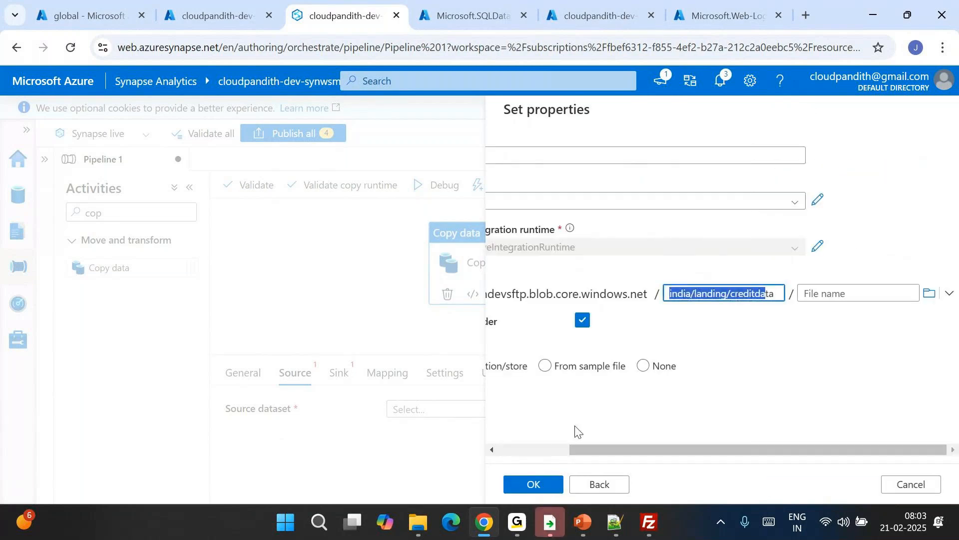
{"action": "left_click", "coordinate": [533, 484]}
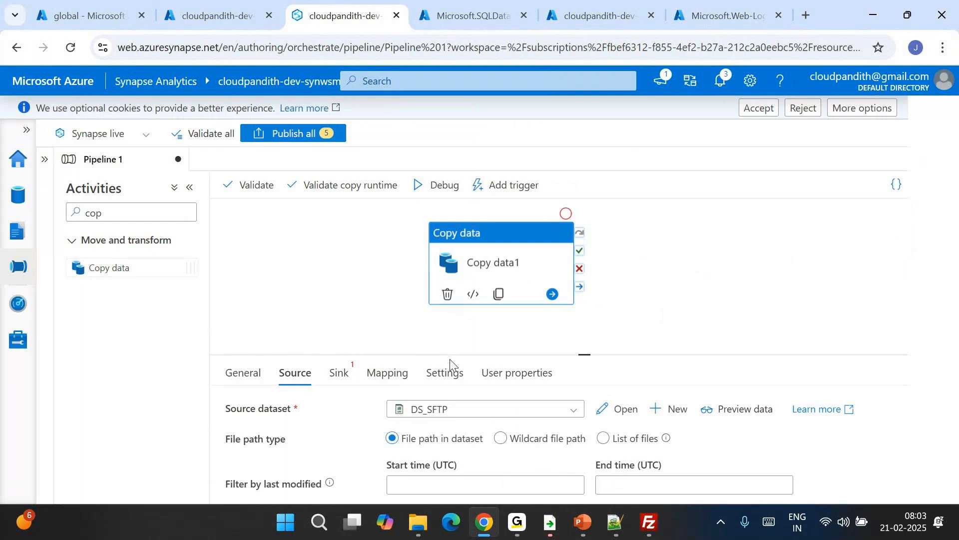
{"action": "left_click", "coordinate": [509, 384]}
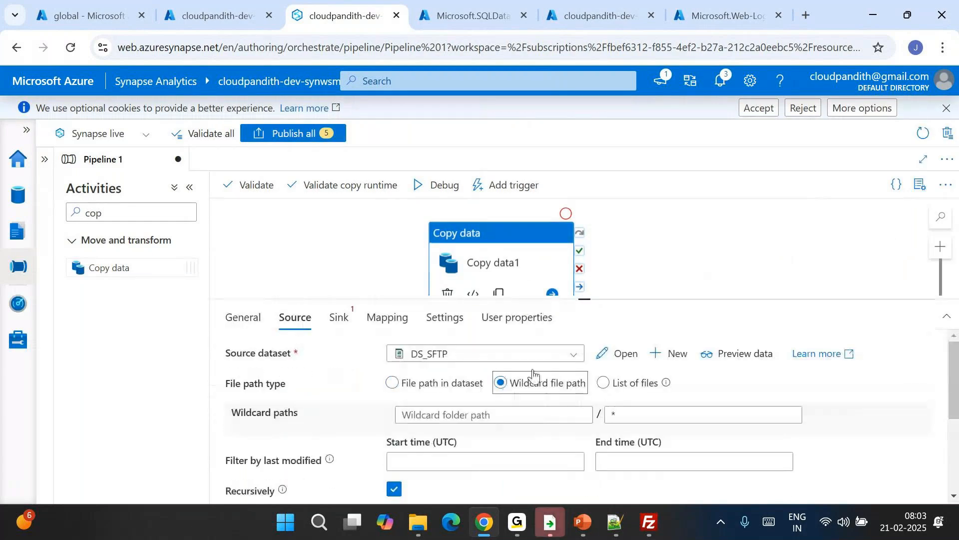
{"action": "left_click", "coordinate": [349, 323]}
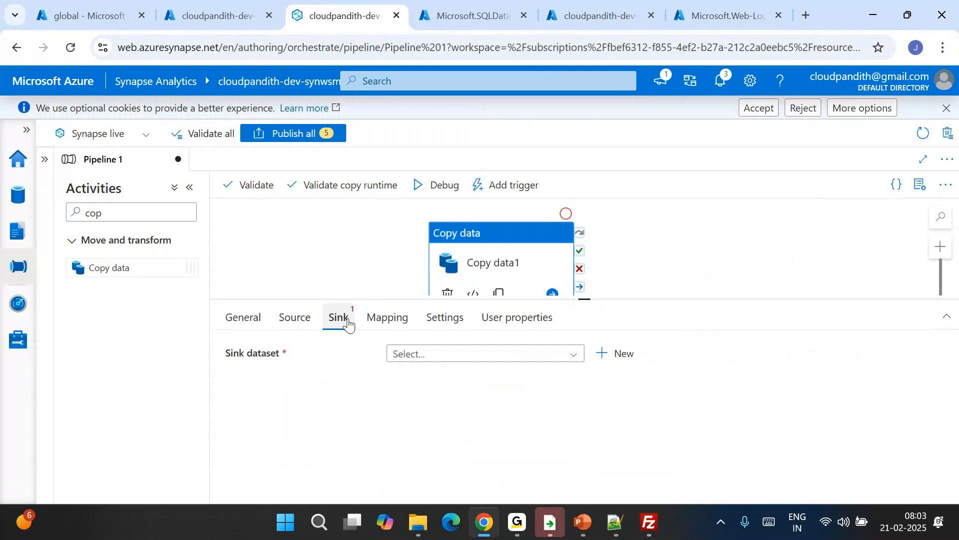
Create a new Azure SQL Database sink dataset named DS_SQLDB
{"action": "left_click", "coordinate": [620, 358]}
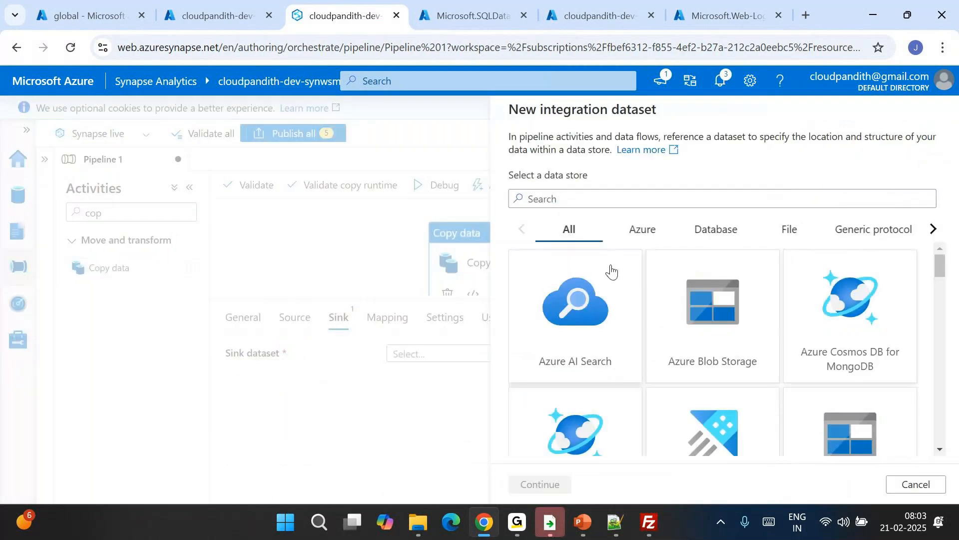
{"action": "left_click", "coordinate": [638, 199]}
{"action": "type", "text": "sql da"}
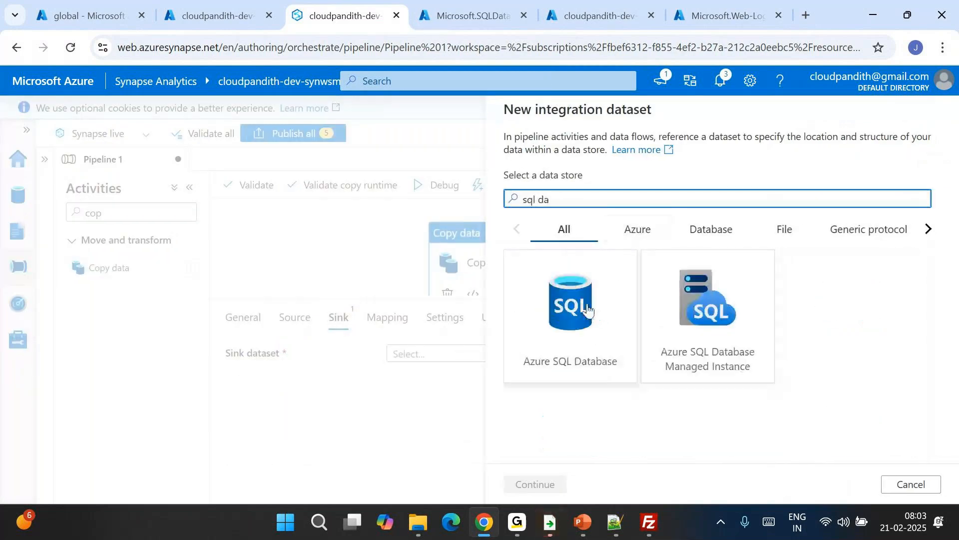
{"action": "left_click", "coordinate": [577, 332]}
{"action": "left_click", "coordinate": [540, 484]}
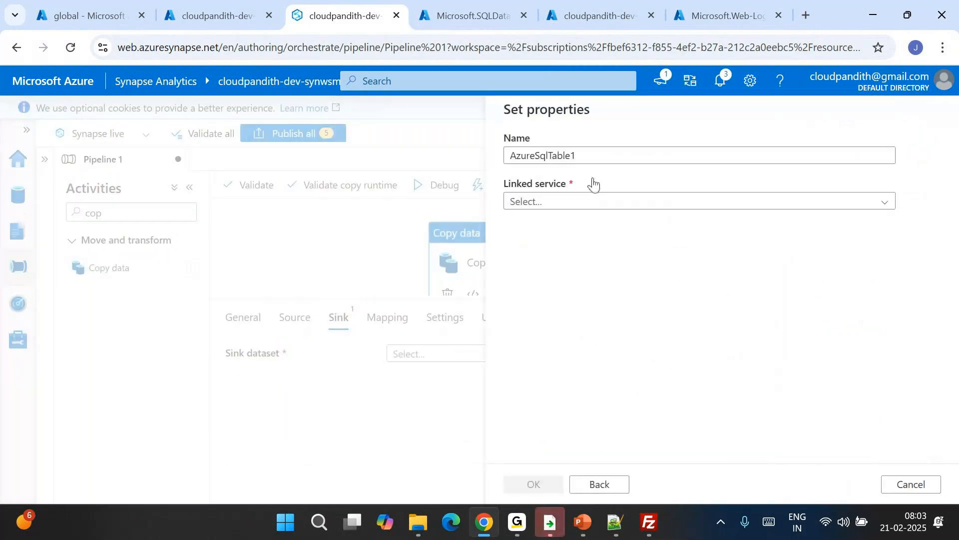
{"action": "left_click_drag", "start_coordinate": [582, 156], "coordinate": [497, 167]}
{"action": "key", "text": "BackSpace"}
{"action": "type", "text": "LS_SQL"}
{"action": "key", "text": "BackSpace"}
{"action": "key", "text": "BackSpace"}
{"action": "type", "text": "QLDB"}
{"action": "key", "text": "ctrl+a"}
{"action": "key", "text": "BackSpace"}
{"action": "type", "text": "DS_SQLDB"}
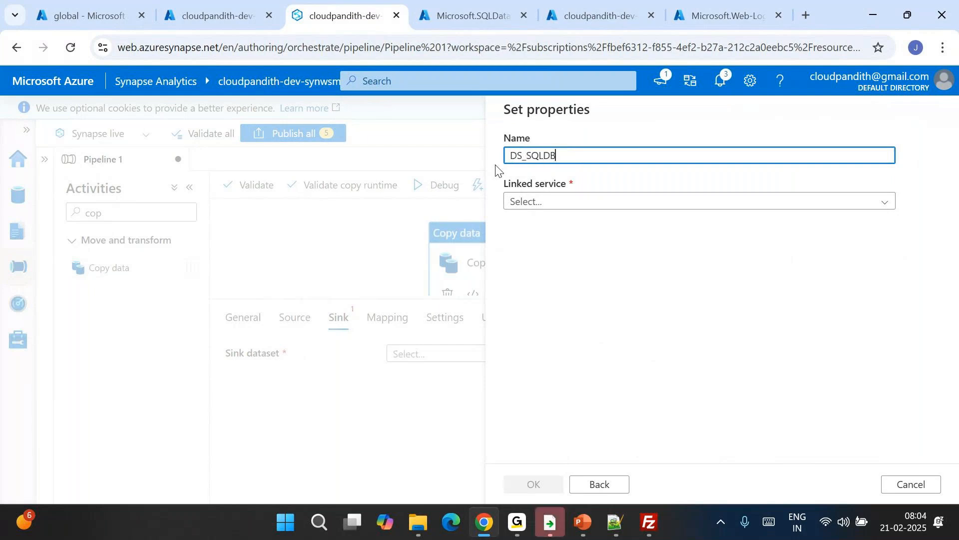
Link DS_SQLDB to LS_SQLDB and enter table dbo.creditdata manually
{"action": "left_click", "coordinate": [551, 205]}
{"action": "left_click", "coordinate": [549, 273]}
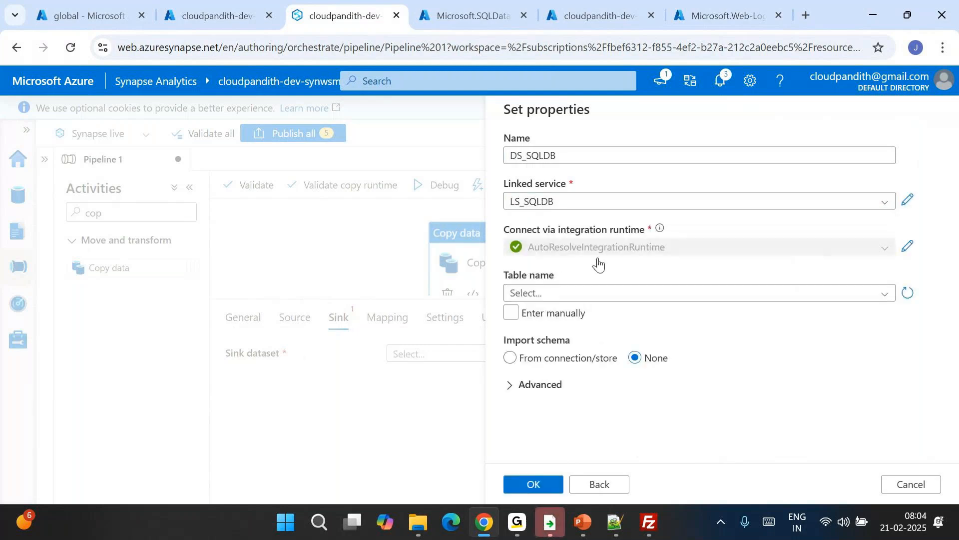
{"action": "left_click", "coordinate": [574, 294]}
{"action": "left_click", "coordinate": [539, 484]}
{"action": "left_click", "coordinate": [540, 484]}
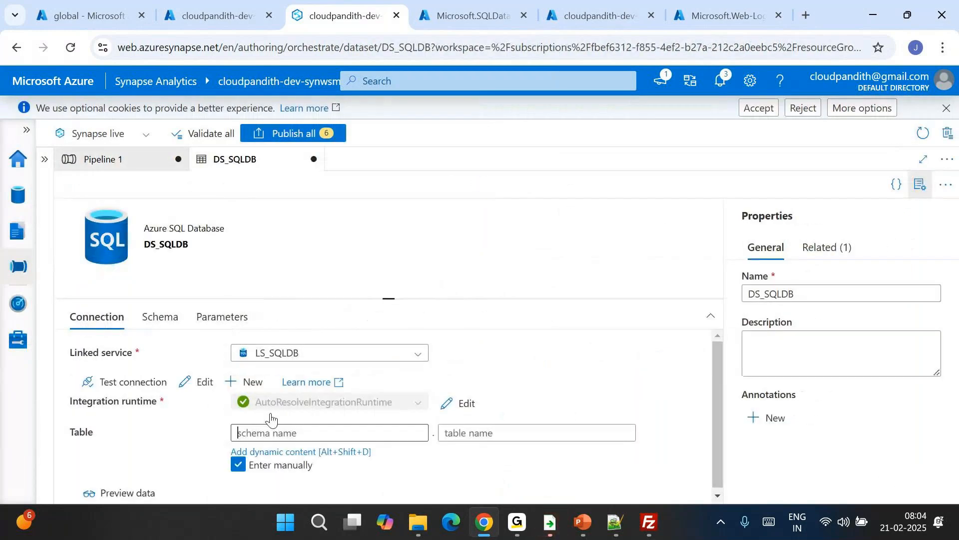
{"action": "type", "text": "dbo"}
{"action": "key", "text": "Tab"}
{"action": "type", "text": "creditdata"}
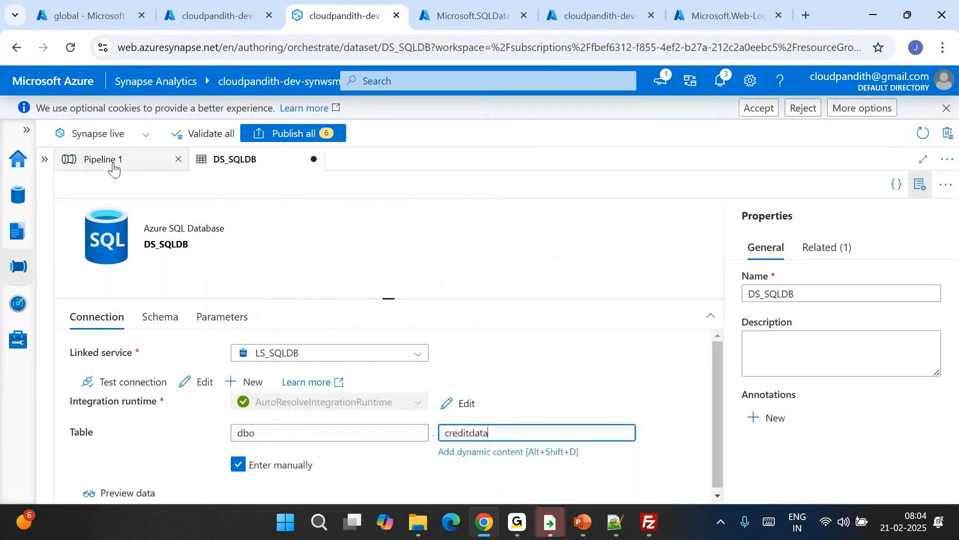
Set the Copy data sink to auto-create the table and start a debug run
{"action": "left_click", "coordinate": [112, 169]}
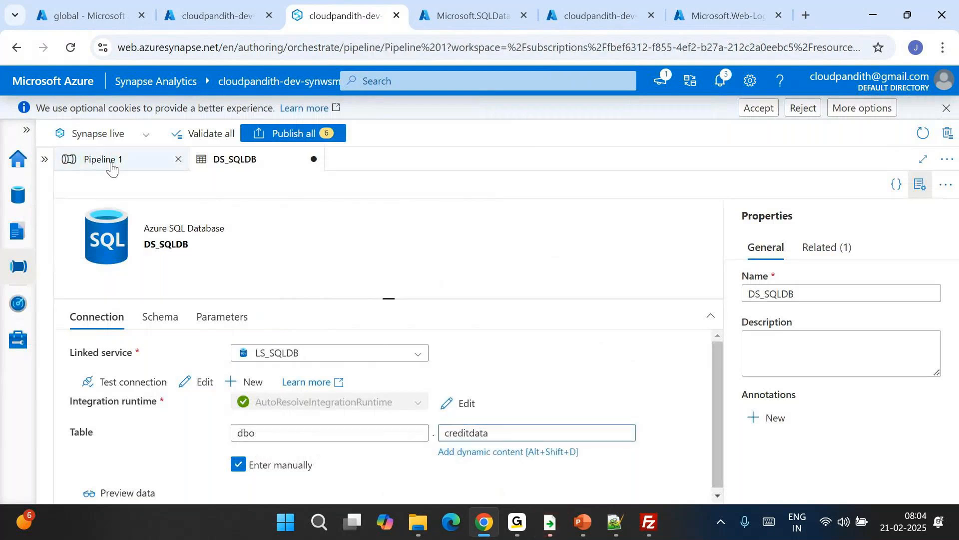
{"action": "left_click", "coordinate": [512, 442]}
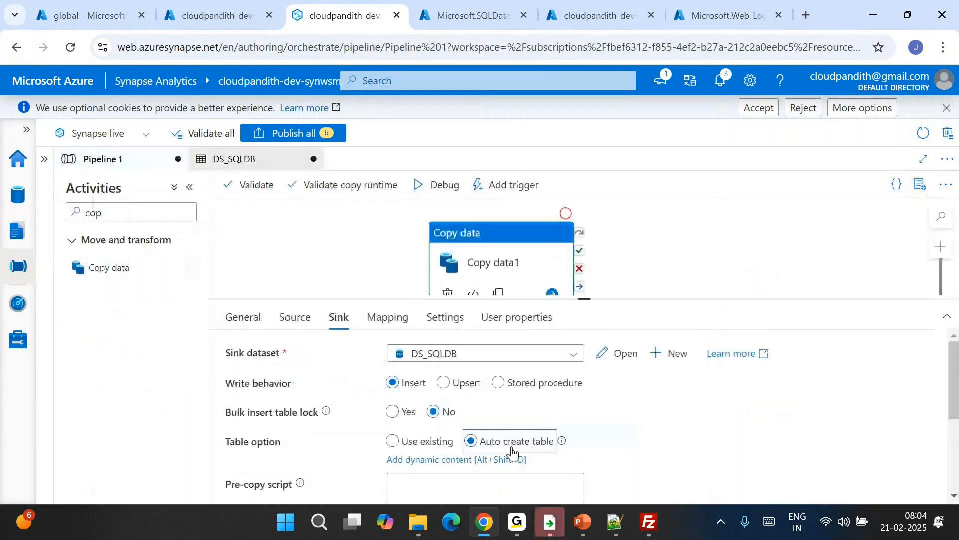
{"action": "left_click", "coordinate": [439, 191]}
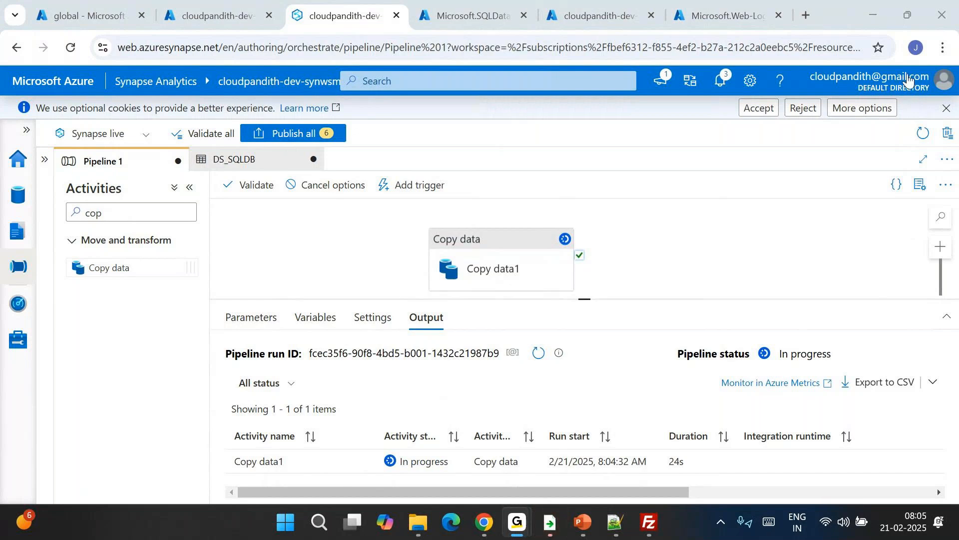
Refresh the debug output until Pipeline 1 shows Succeeded, then return to the Azure portal
{"action": "left_click", "coordinate": [537, 354]}
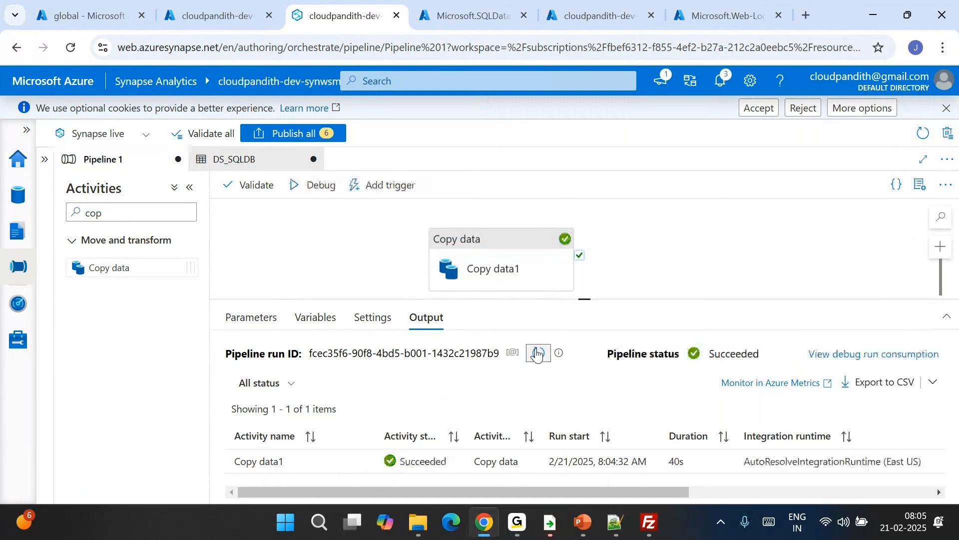
{"action": "left_click", "coordinate": [226, 7]}
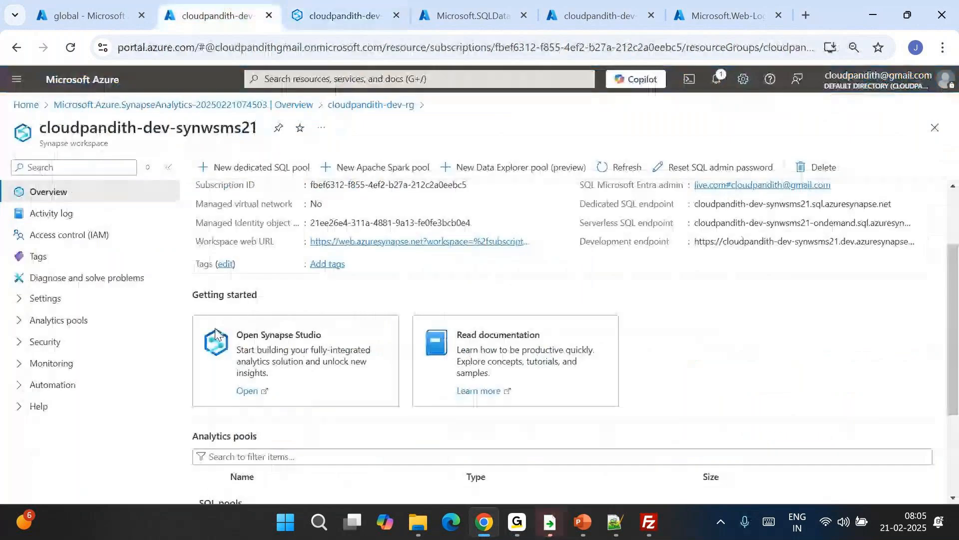
Open the devdb database and sign in to its query editor with the password
{"action": "key", "text": "ctrl+Tab"}
{"action": "key", "text": "ctrl+Tab"}
{"action": "left_click", "coordinate": [242, 350]}
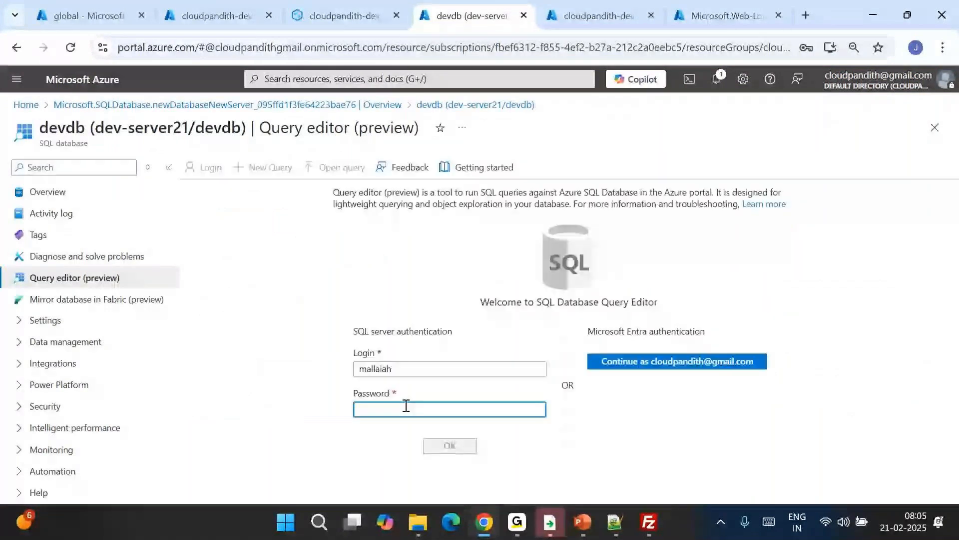
{"action": "type", "text": "•••••"}
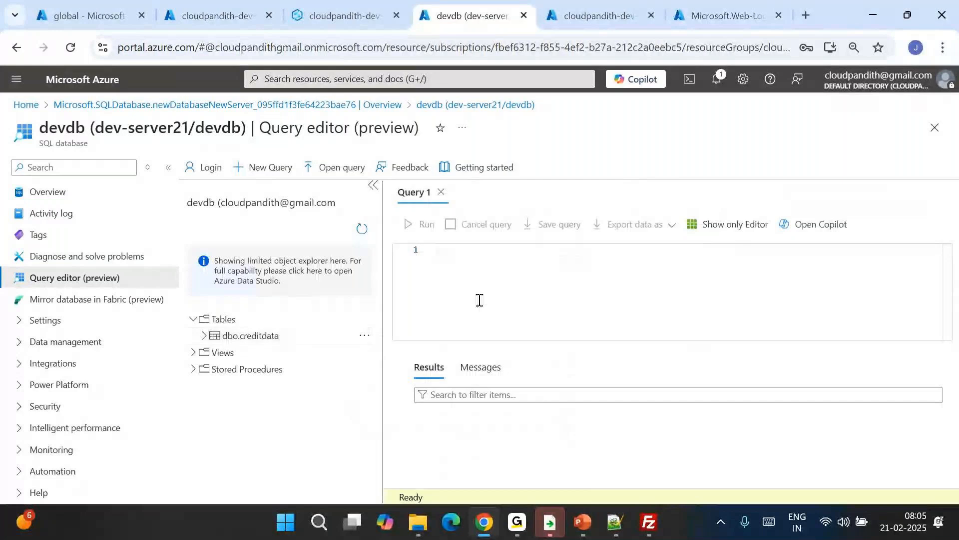
Run Select Top 1000 Rows on dbo.creditdata and review the copied data
{"action": "left_click", "coordinate": [365, 336]}
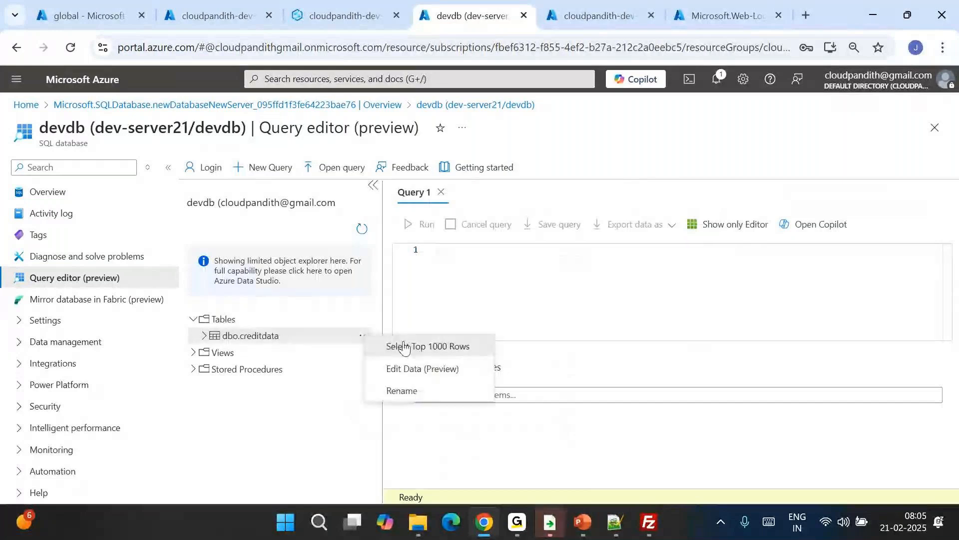
{"action": "left_click", "coordinate": [404, 348]}
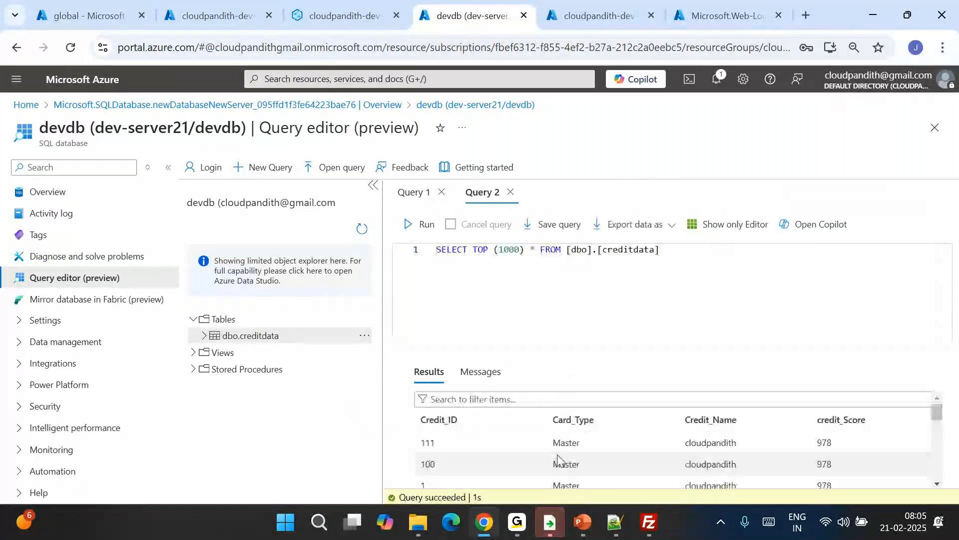
{"action": "scroll", "coordinate": [559, 458], "scroll_direction": "down", "scroll_amount": 5}
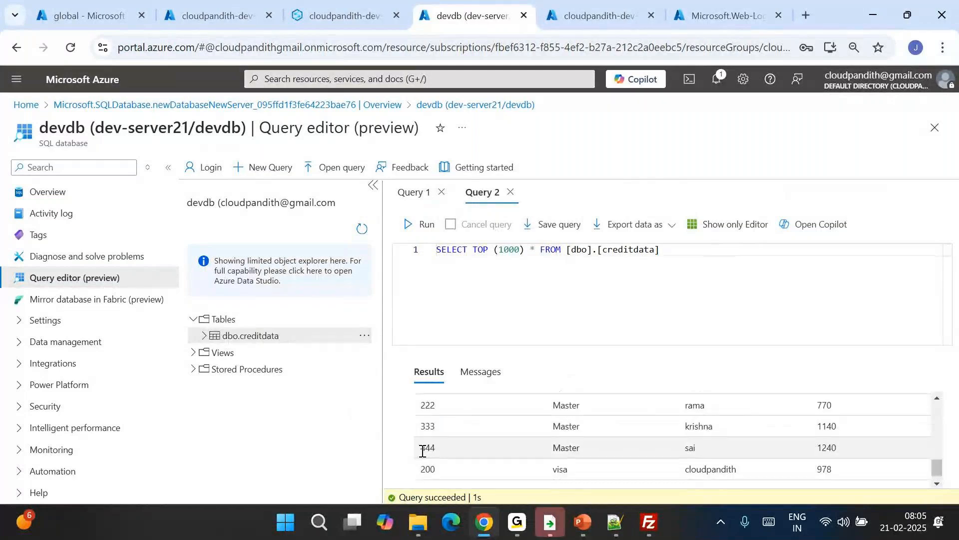
{"action": "scroll", "coordinate": [428, 471], "scroll_direction": "up", "scroll_amount": 3}
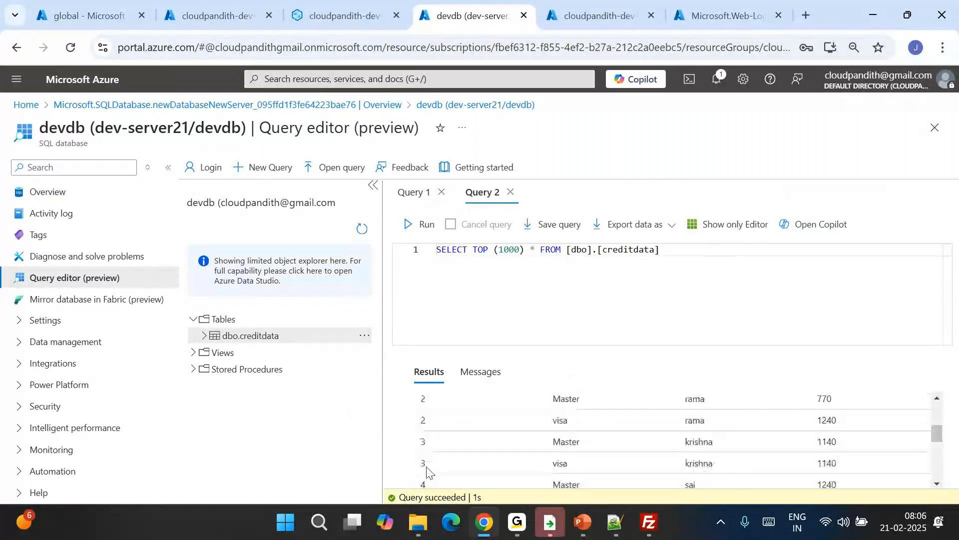
{"action": "scroll", "coordinate": [427, 471], "scroll_direction": "up", "scroll_amount": 1}
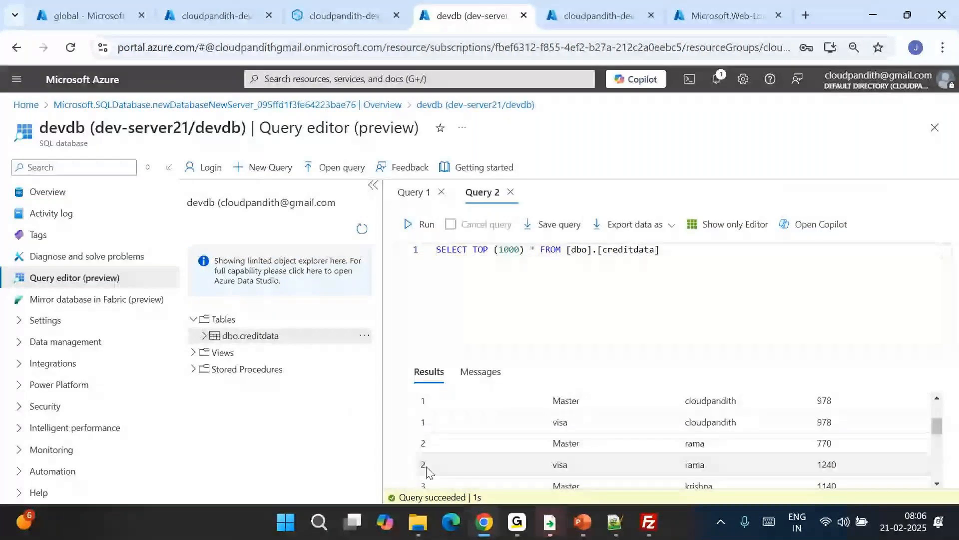
{"action": "scroll", "coordinate": [428, 455], "scroll_direction": "up", "scroll_amount": 2}
{"action": "scroll", "coordinate": [430, 438], "scroll_direction": "down", "scroll_amount": 3}
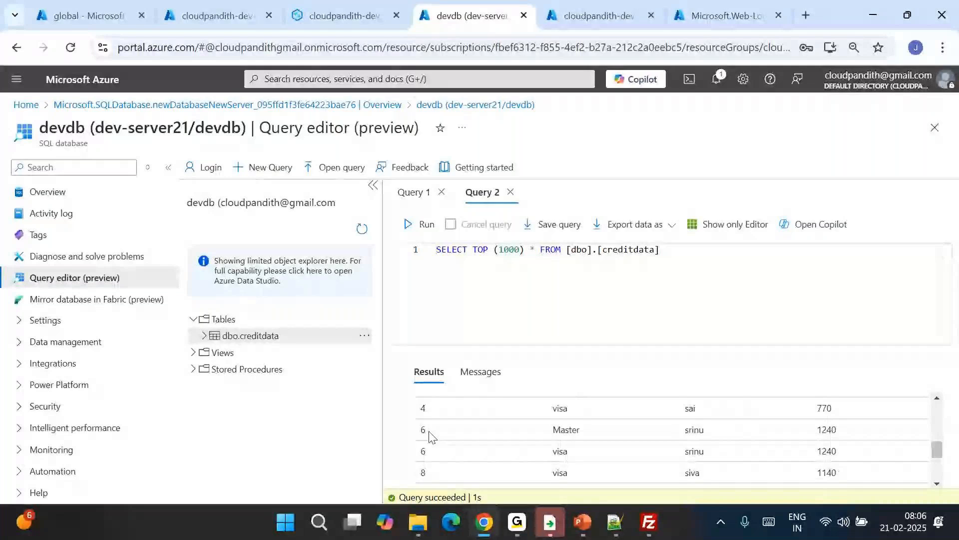
{"action": "scroll", "coordinate": [429, 436], "scroll_direction": "up", "scroll_amount": 3}
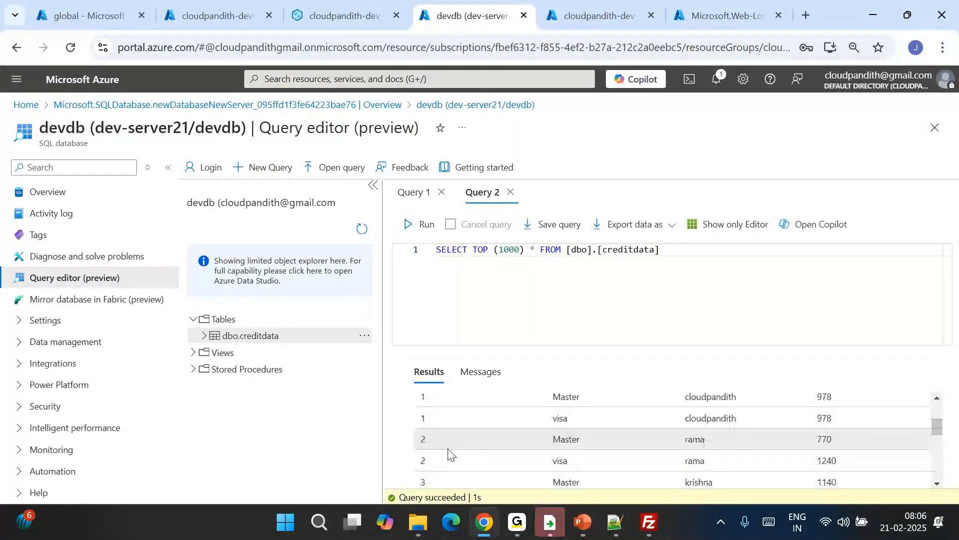
{"action": "scroll", "coordinate": [448, 455], "scroll_direction": "up", "scroll_amount": 3}
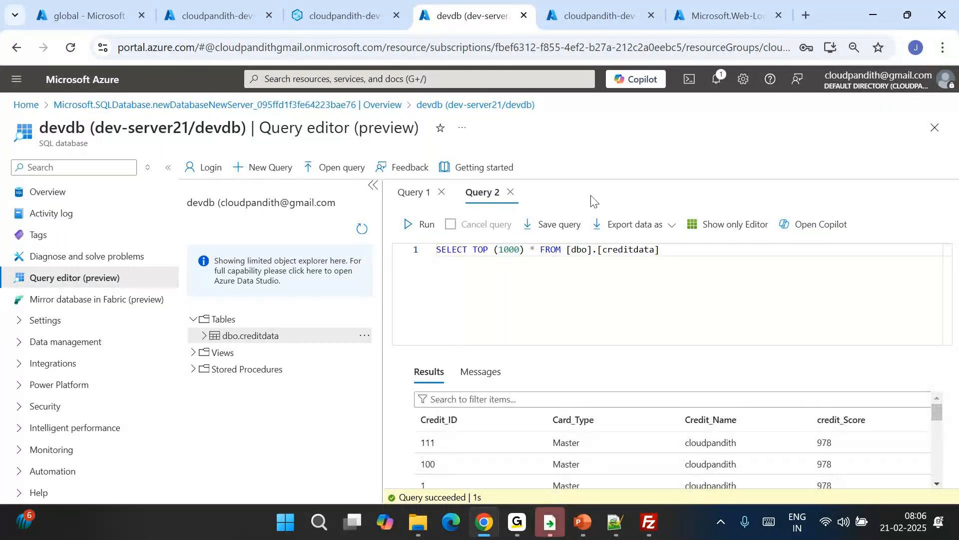
Open the logicapp-ws resource's Logic app designer under Development Tools
{"action": "left_click", "coordinate": [726, 9]}
{"action": "left_click", "coordinate": [310, 347]}
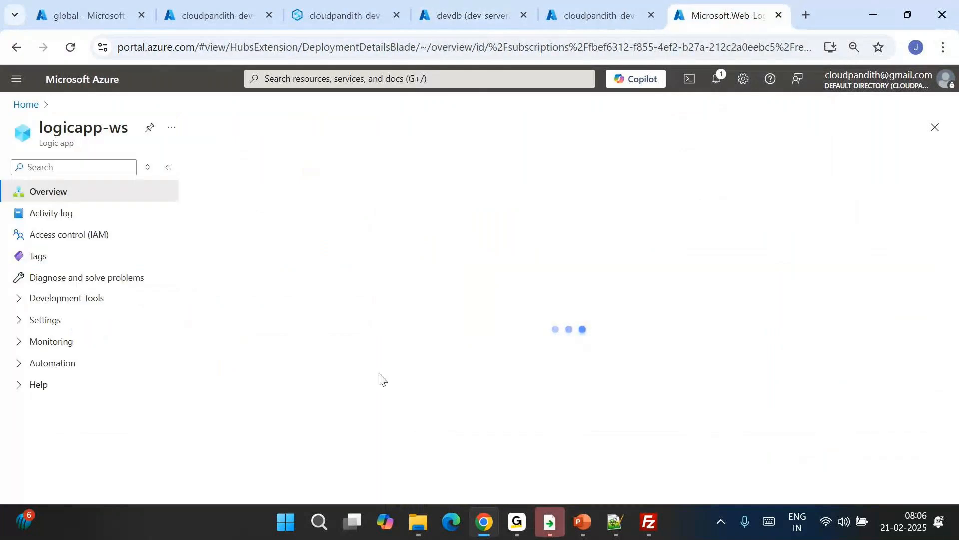
{"action": "left_click", "coordinate": [19, 298]}
{"action": "left_click", "coordinate": [102, 328]}
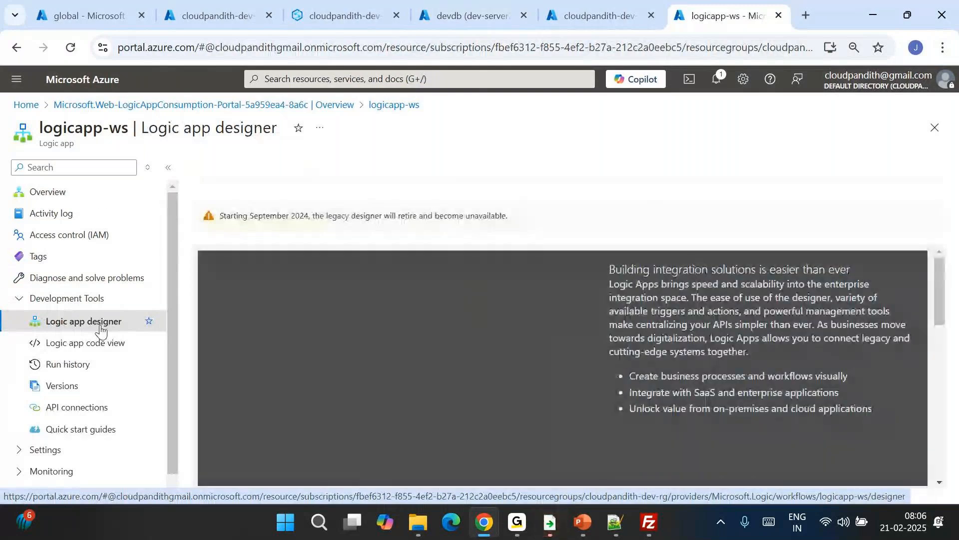
Add the 'When a HTTP request is received' trigger found by searching 'http'
{"action": "scroll", "coordinate": [101, 330], "scroll_direction": "down", "scroll_amount": 1}
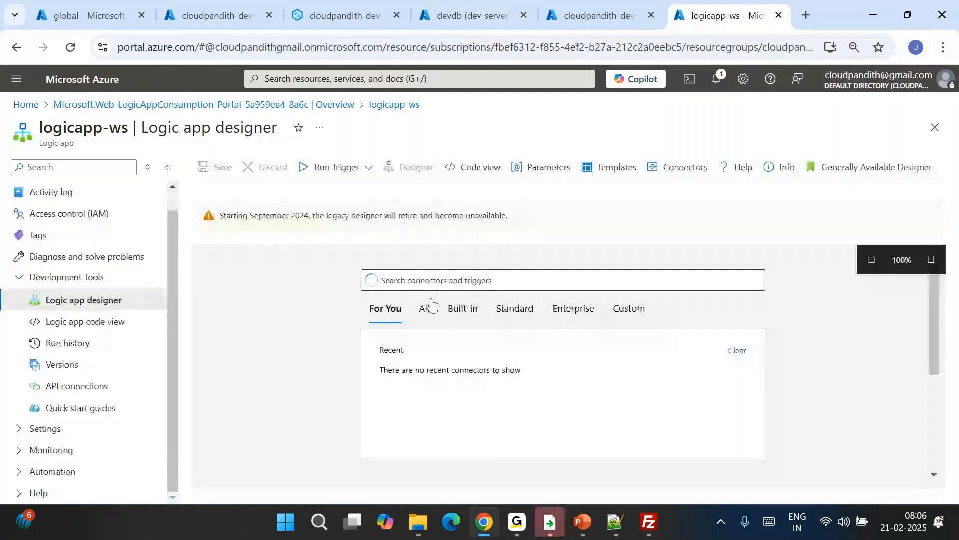
{"action": "left_click", "coordinate": [411, 281]}
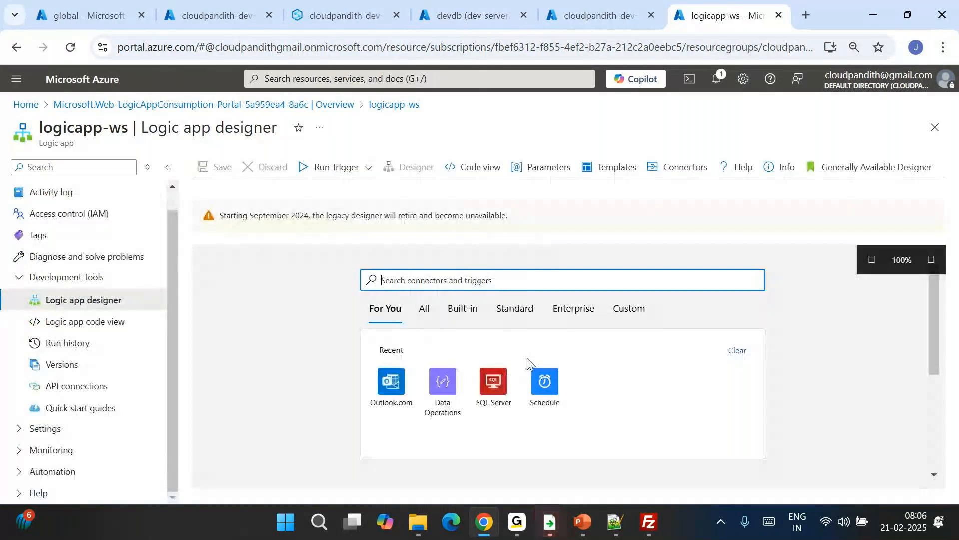
{"action": "type", "text": "http"}
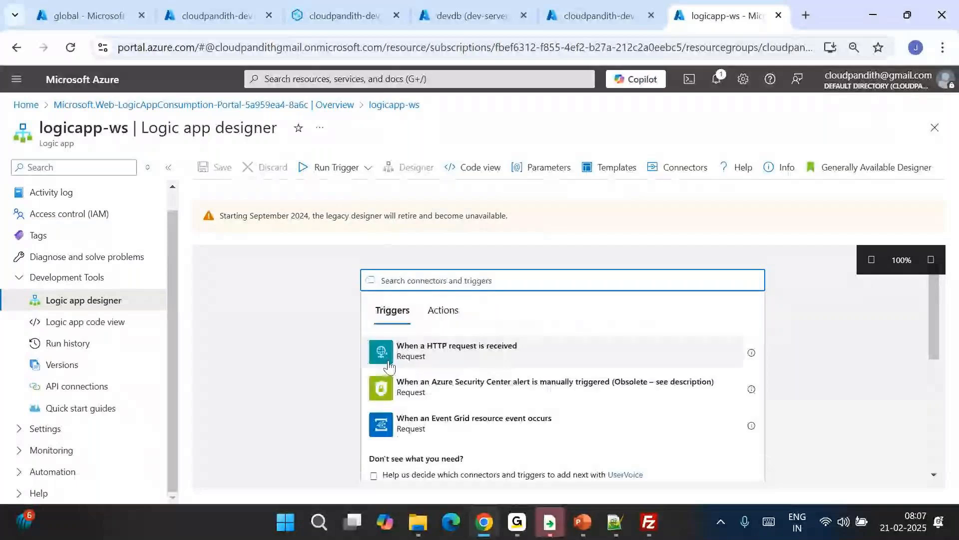
{"action": "left_click", "coordinate": [432, 353]}
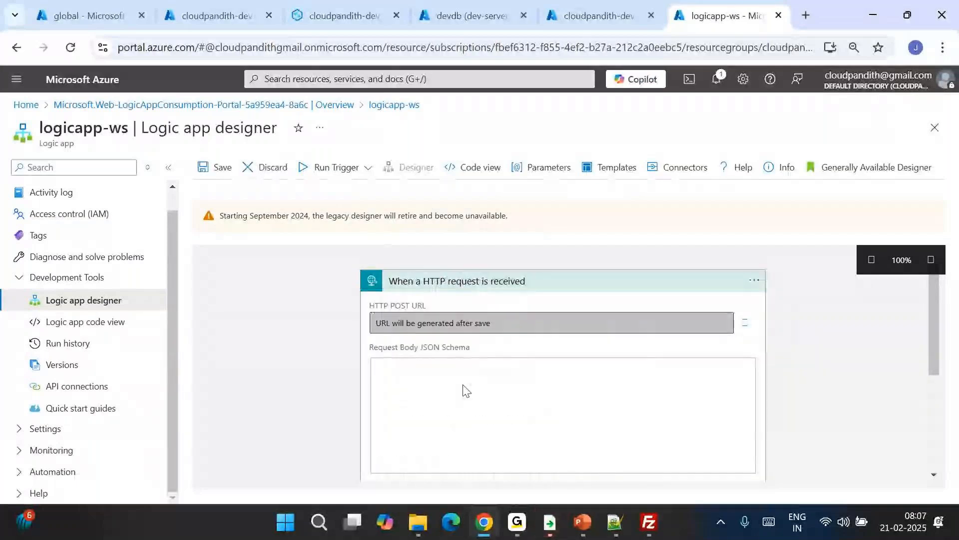
{"action": "key", "text": "alt+Tab"}
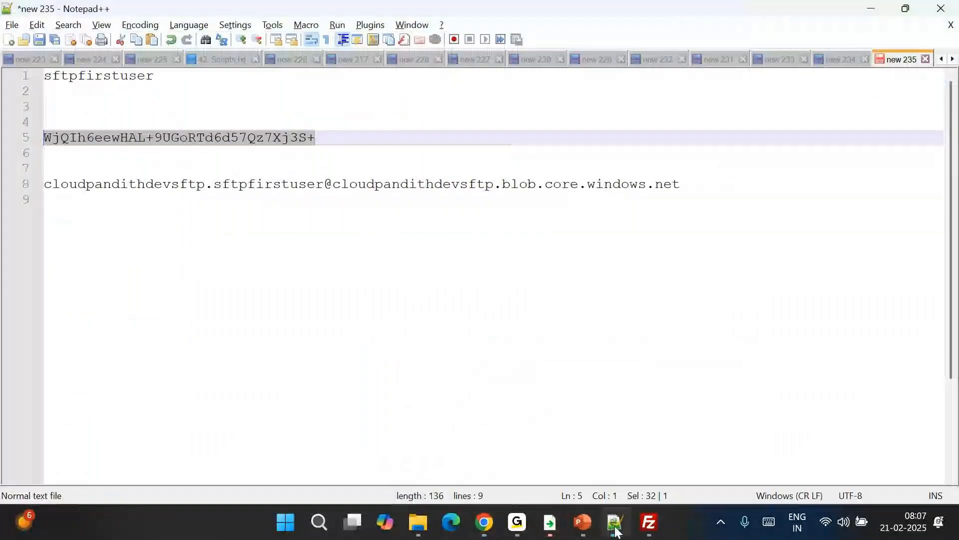
Search all opened Notepad++ documents for 'emailto' with Find All
{"action": "key", "text": "ctrl+f"}
{"action": "left_click", "coordinate": [469, 347]}
{"action": "type", "text": "ema"}
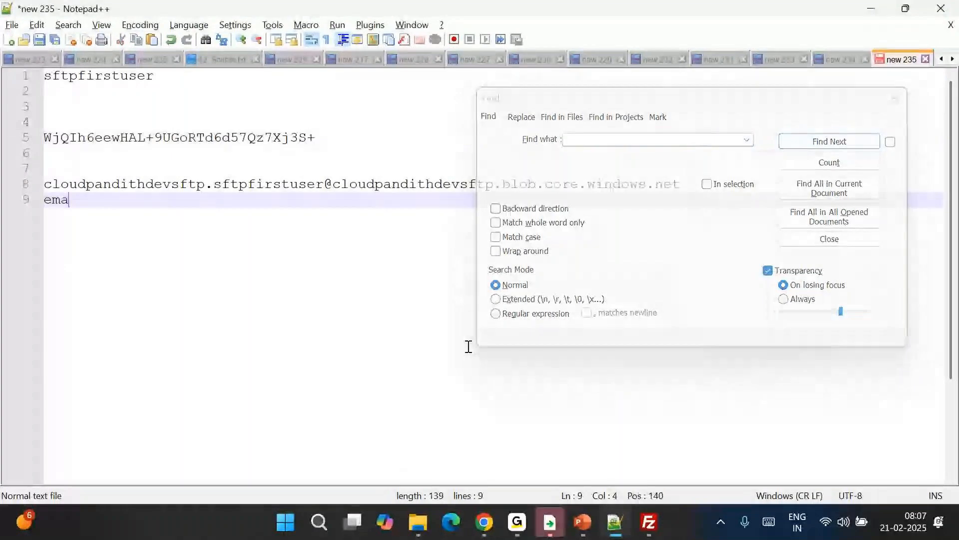
{"action": "left_click", "coordinate": [610, 140]}
{"action": "type", "text": "emailto"}
{"action": "left_click", "coordinate": [827, 217]}
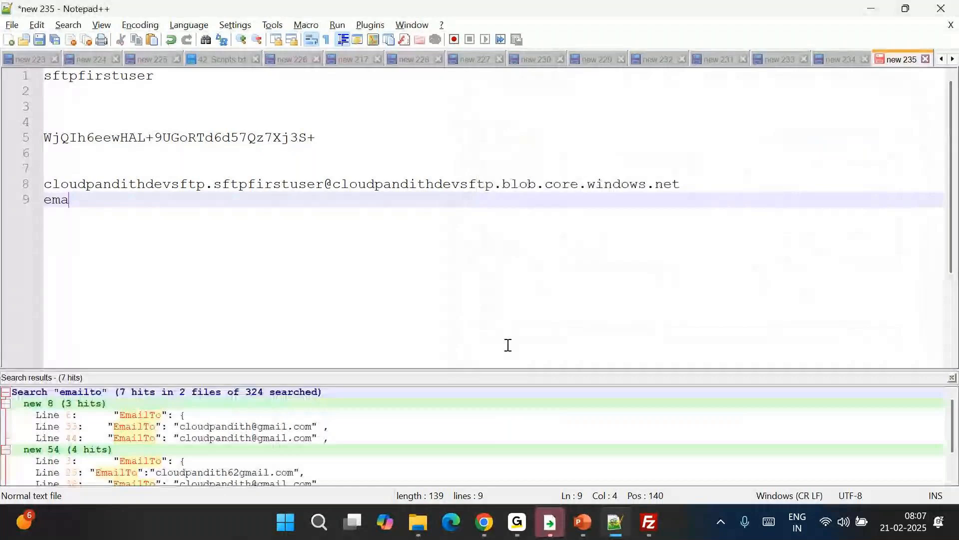
Jump to the new 8 match and select its JSON schema, lines 1–26
{"action": "double_click", "coordinate": [236, 426]}
{"action": "scroll", "coordinate": [310, 272], "scroll_direction": "up", "scroll_amount": 7}
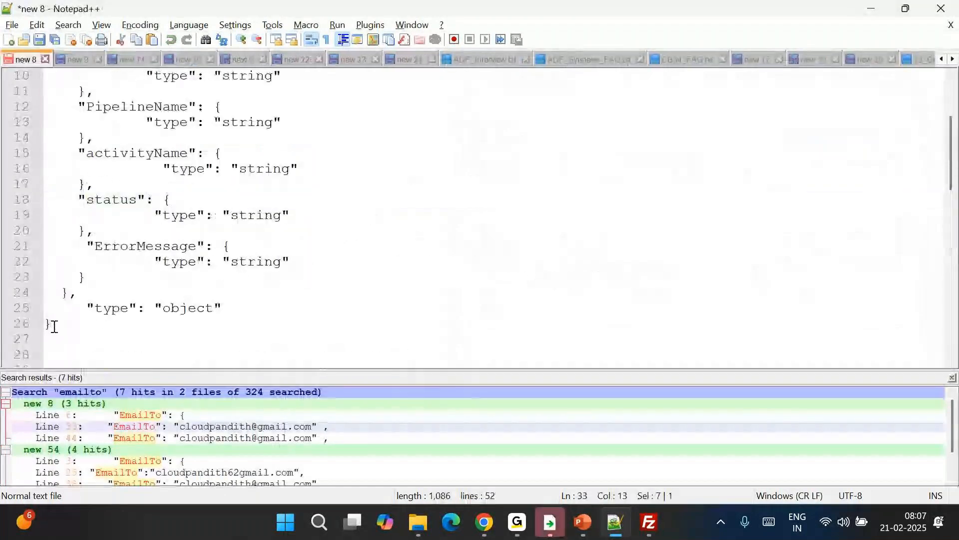
{"action": "left_click_drag", "start_coordinate": [54, 327], "coordinate": [28, 32]}
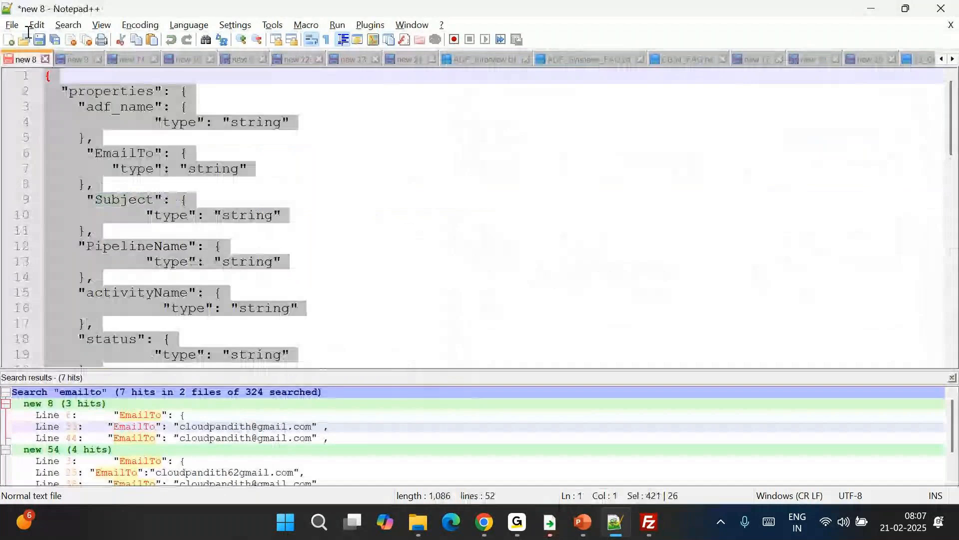
Paste the copied JSON schema into the HTTP trigger's Request Body JSON Schema
{"action": "key", "text": "alt+Tab"}
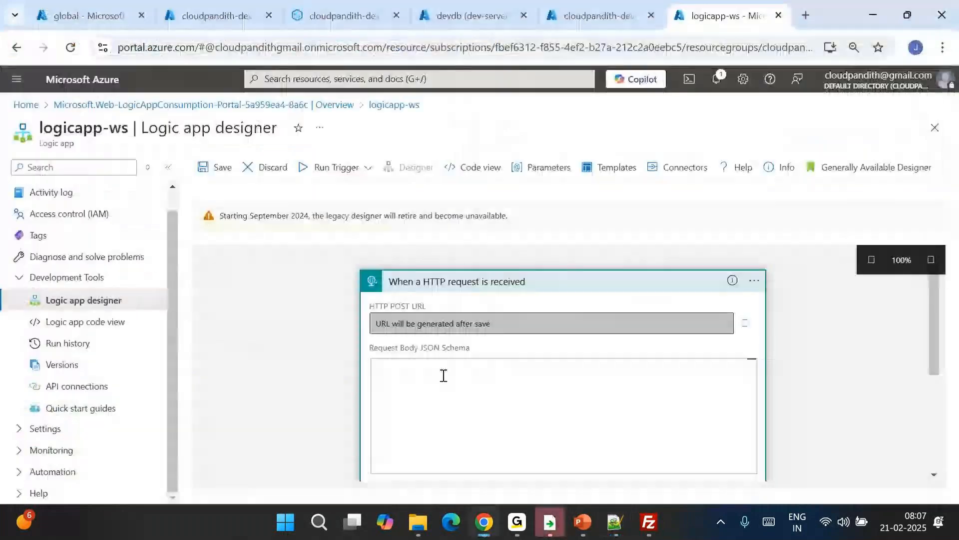
{"action": "left_click", "coordinate": [443, 375]}
{"action": "key", "text": "ctrl+v"}
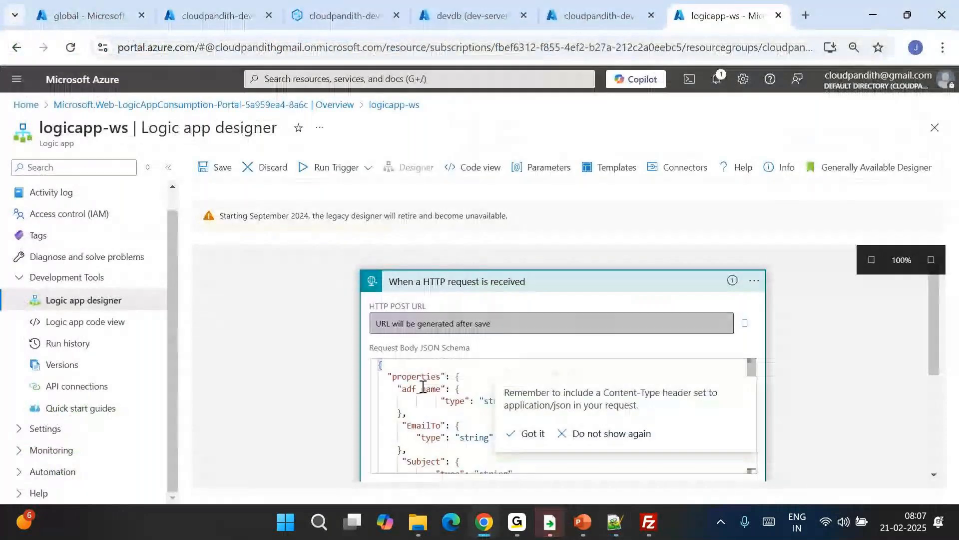
{"action": "left_click", "coordinate": [423, 386]}
{"action": "scroll", "coordinate": [420, 389], "scroll_direction": "down", "scroll_amount": 1}
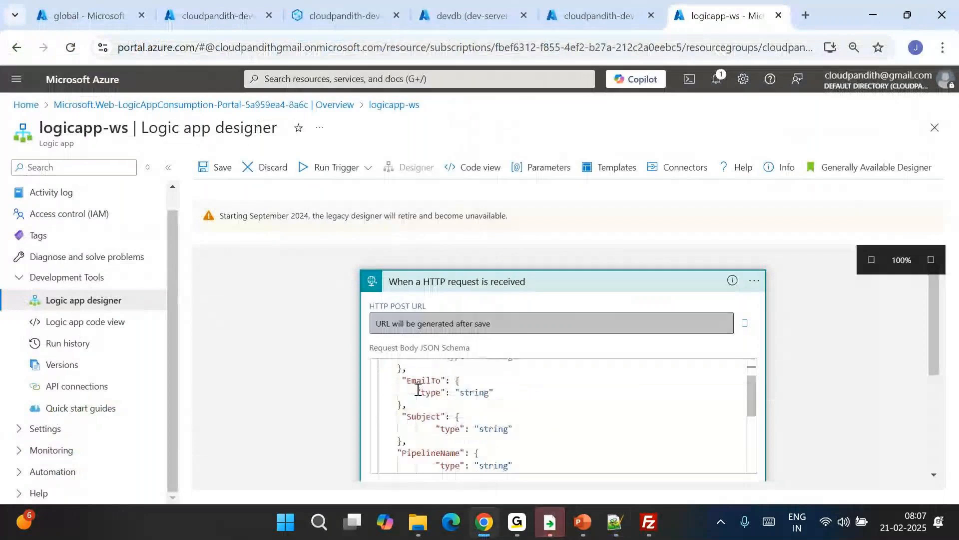
{"action": "scroll", "coordinate": [418, 390], "scroll_direction": "down", "scroll_amount": 2}
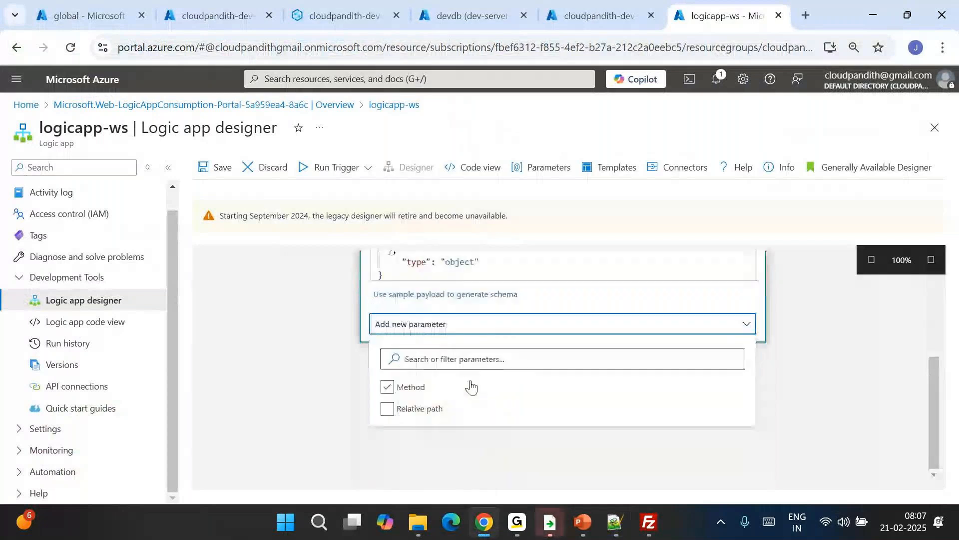
Add the Method parameter to the HTTP trigger and set it to POST
{"action": "left_click", "coordinate": [415, 390]}
{"action": "left_click", "coordinate": [478, 343]}
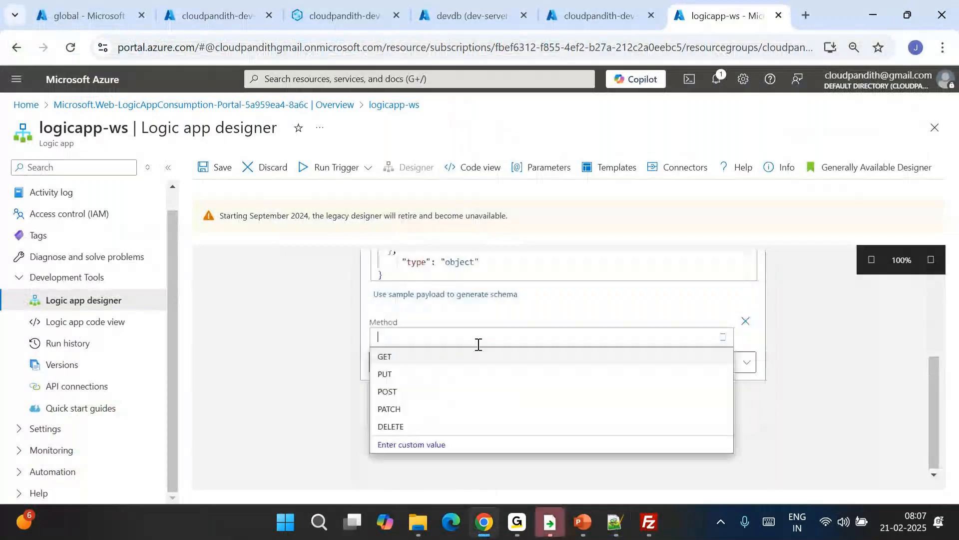
{"action": "left_click", "coordinate": [796, 78]}
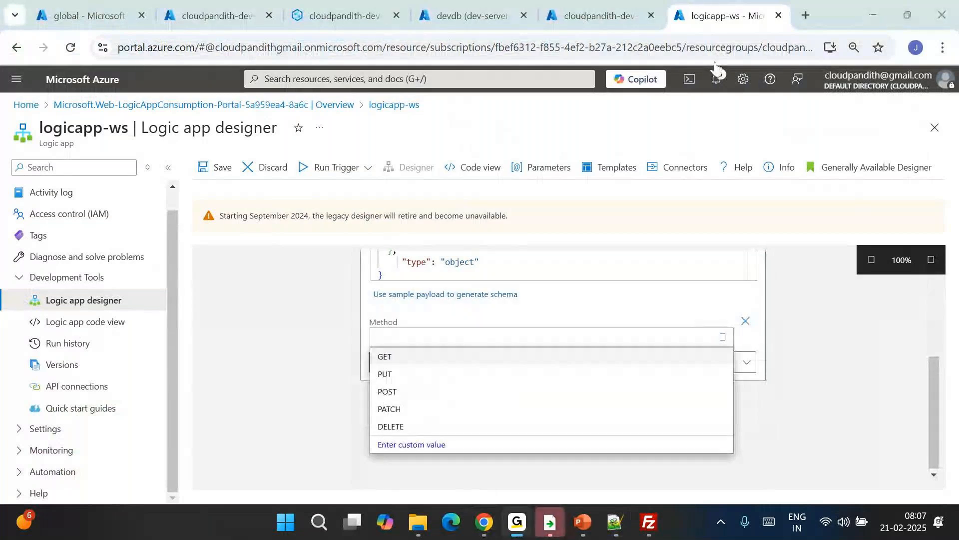
{"action": "left_click", "coordinate": [390, 392]}
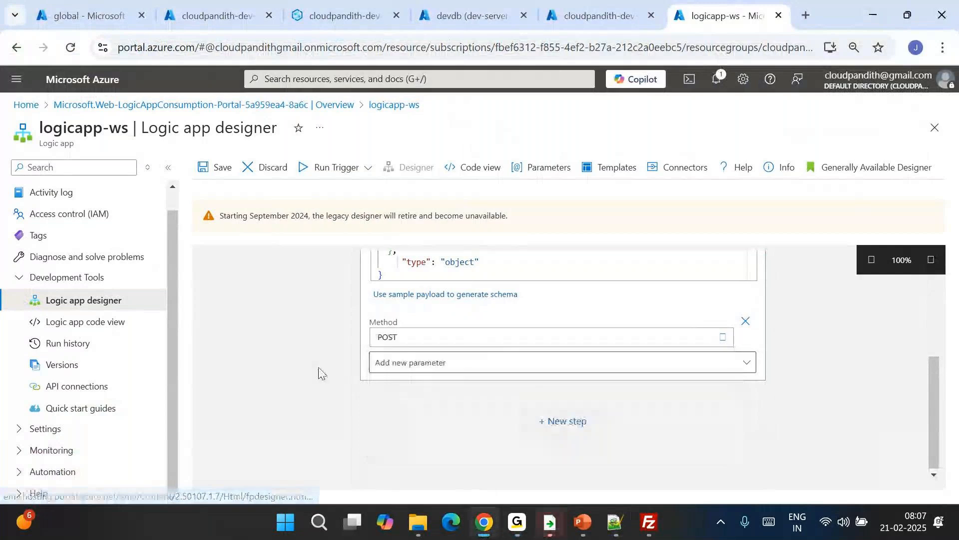
Add a new step after the trigger and begin searching operations
{"action": "left_click", "coordinate": [567, 422]}
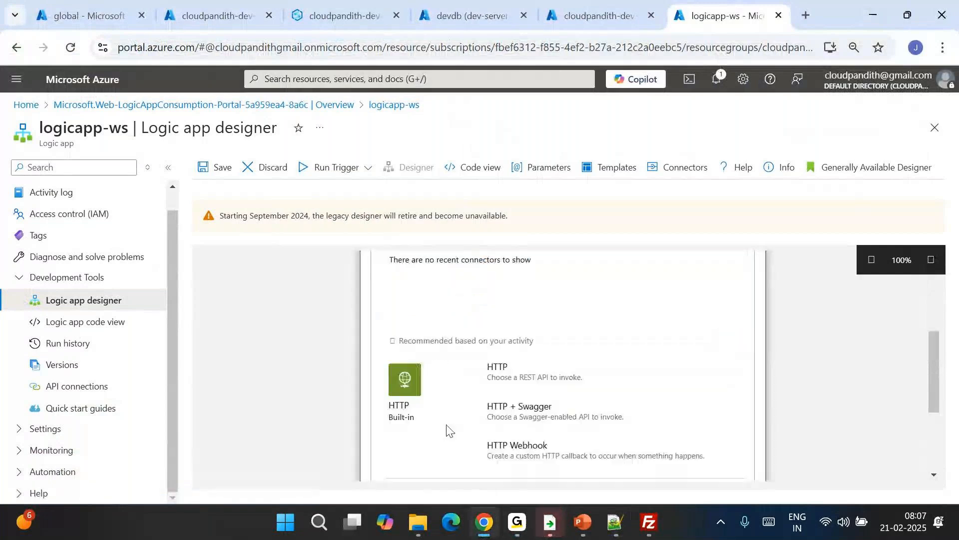
{"action": "scroll", "coordinate": [448, 431], "scroll_direction": "up", "scroll_amount": 4}
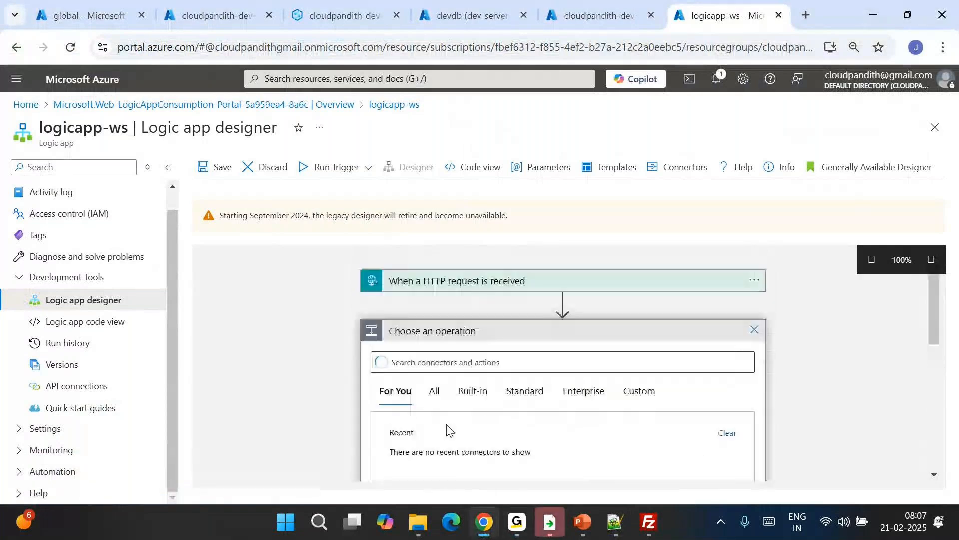
{"action": "left_click", "coordinate": [403, 363]}
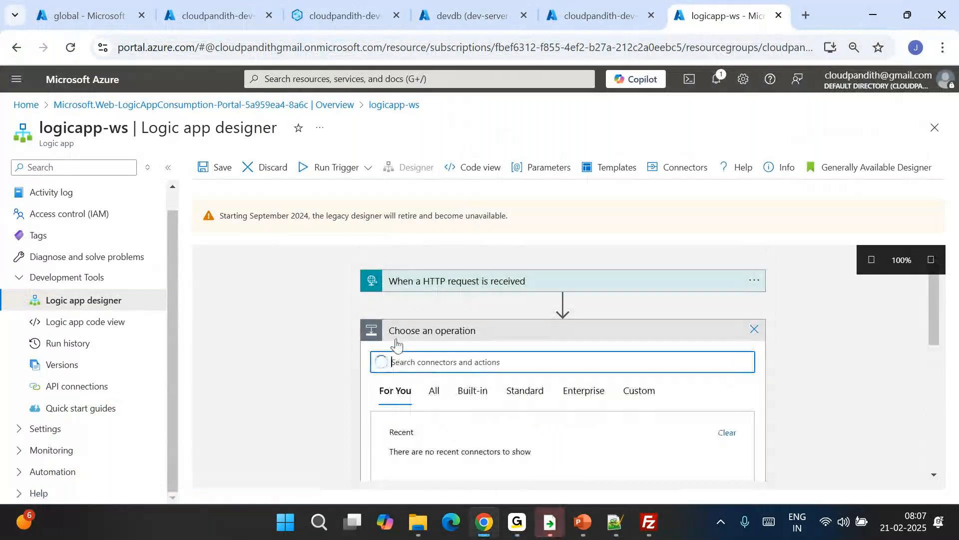
Search operations for 'outlook.com' and open the Outlook.com connector
{"action": "type", "text": "send"}
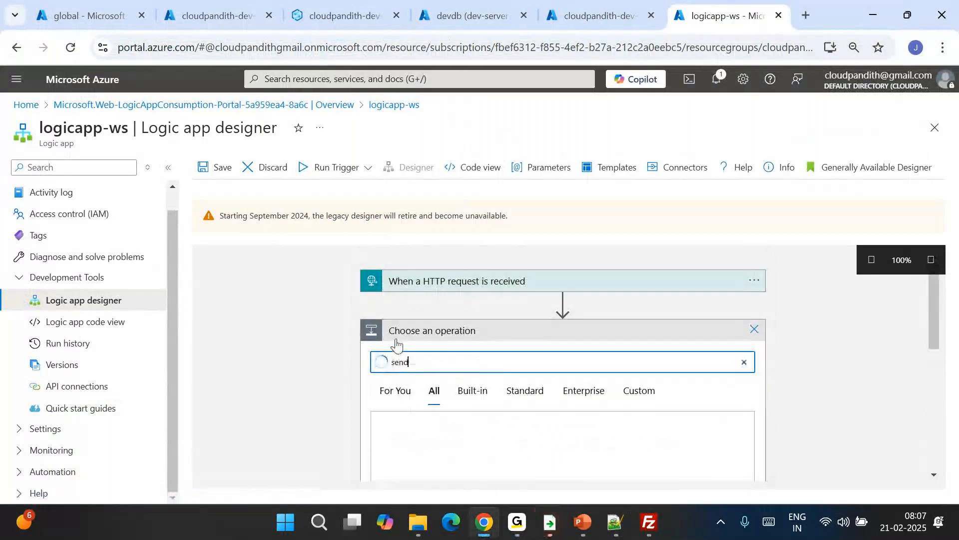
{"action": "scroll", "coordinate": [555, 383], "scroll_direction": "down", "scroll_amount": 2}
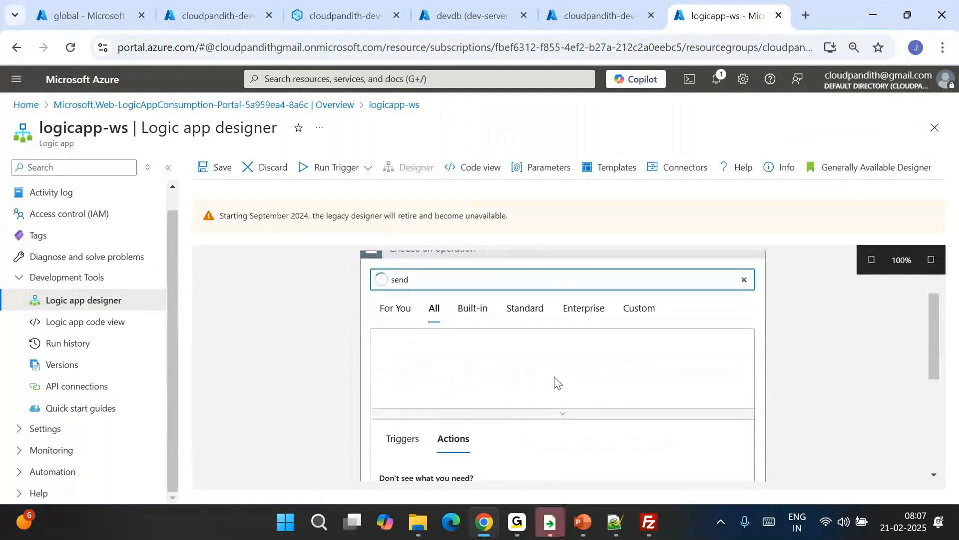
{"action": "scroll", "coordinate": [559, 383], "scroll_direction": "up", "scroll_amount": 1}
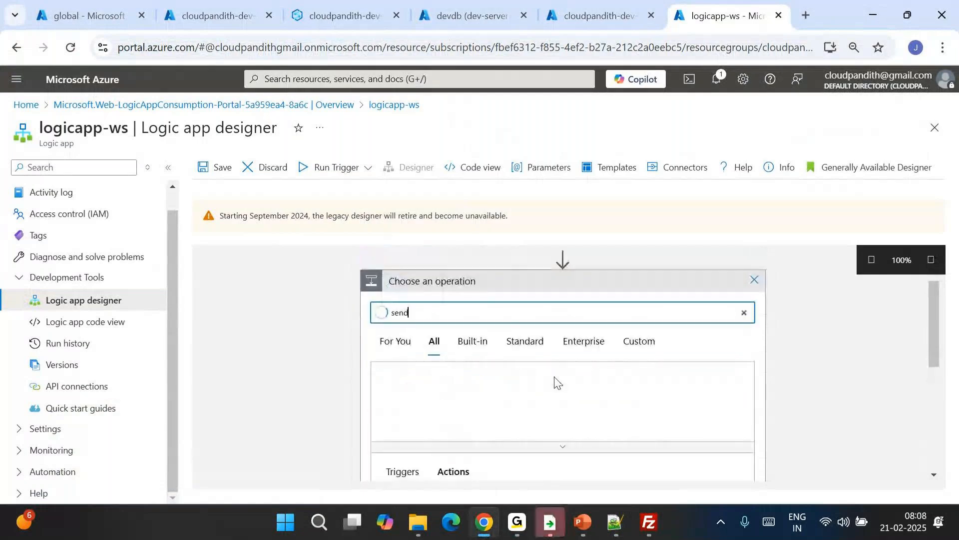
{"action": "key", "text": "ctrl+a"}
{"action": "key", "text": "BackSpace"}
{"action": "type", "text": "outlook"}
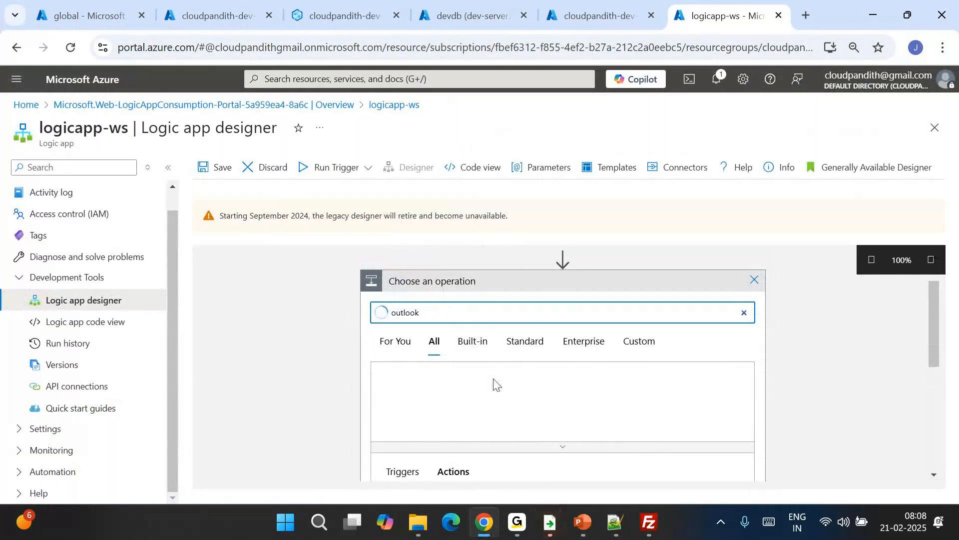
{"action": "scroll", "coordinate": [495, 384], "scroll_direction": "up", "scroll_amount": 1}
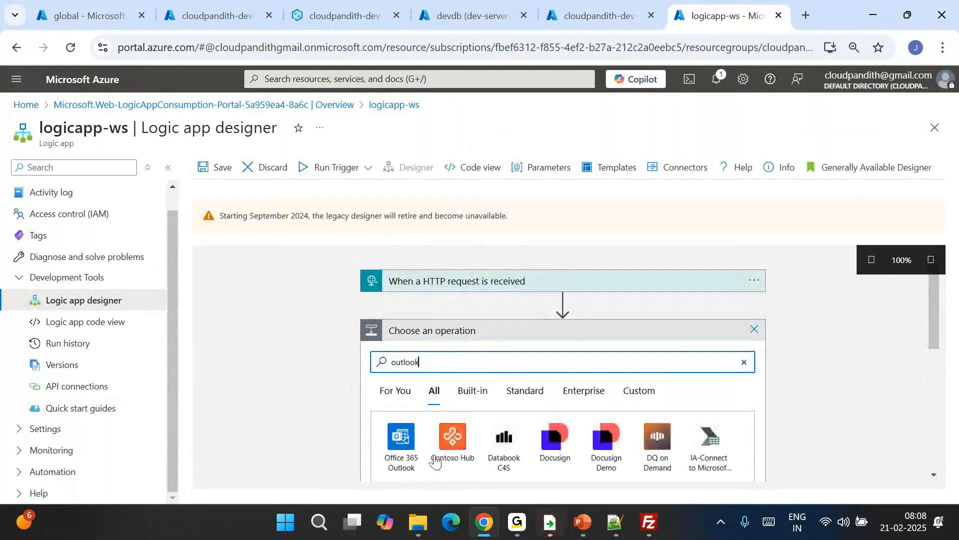
{"action": "scroll", "coordinate": [397, 453], "scroll_direction": "down", "scroll_amount": 1}
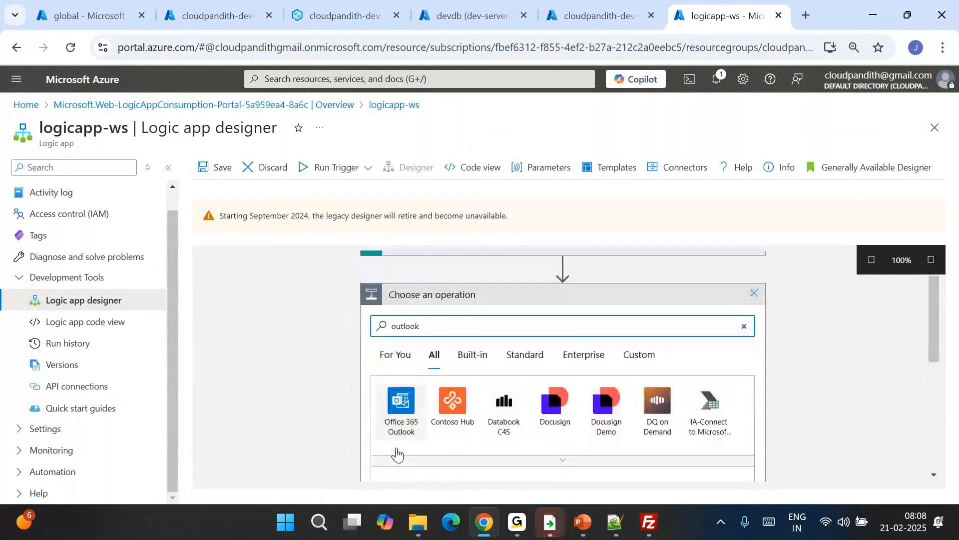
{"action": "scroll", "coordinate": [397, 453], "scroll_direction": "down", "scroll_amount": 1}
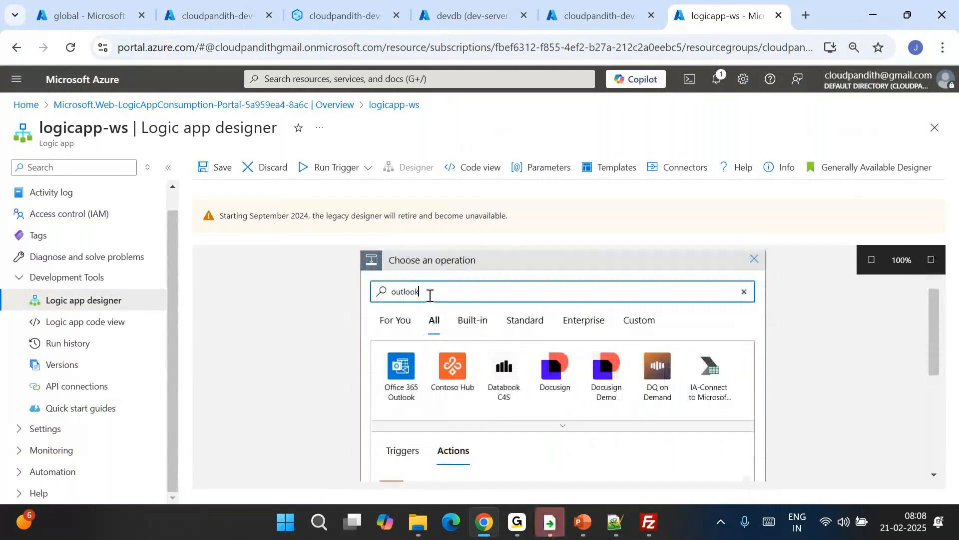
{"action": "type", "text": "com"}
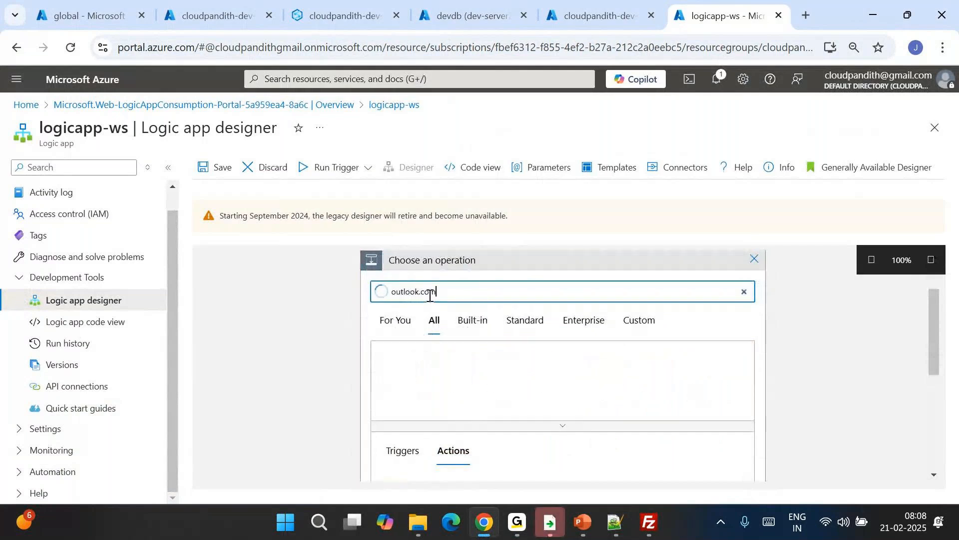
{"action": "left_click", "coordinate": [462, 348]}
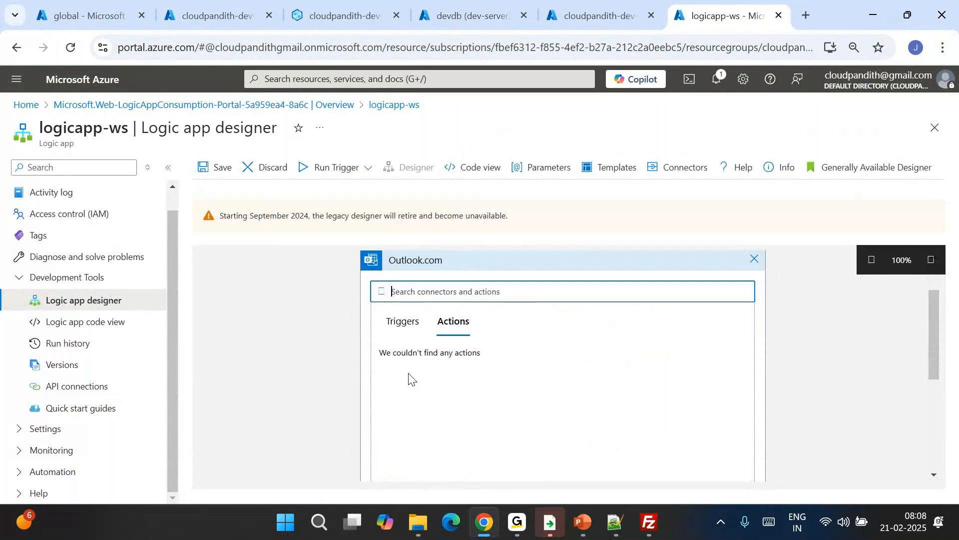
Remove the wrongly added Outlook.com action step
{"action": "left_click", "coordinate": [447, 321]}
{"action": "scroll", "coordinate": [496, 417], "scroll_direction": "down", "scroll_amount": 3}
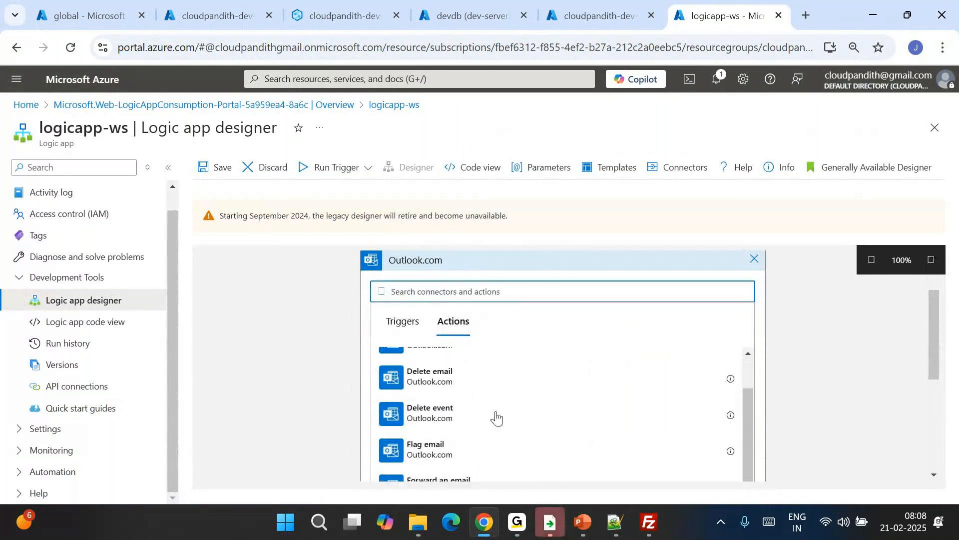
{"action": "scroll", "coordinate": [496, 417], "scroll_direction": "down", "scroll_amount": 1}
{"action": "scroll", "coordinate": [496, 417], "scroll_direction": "down", "scroll_amount": 5}
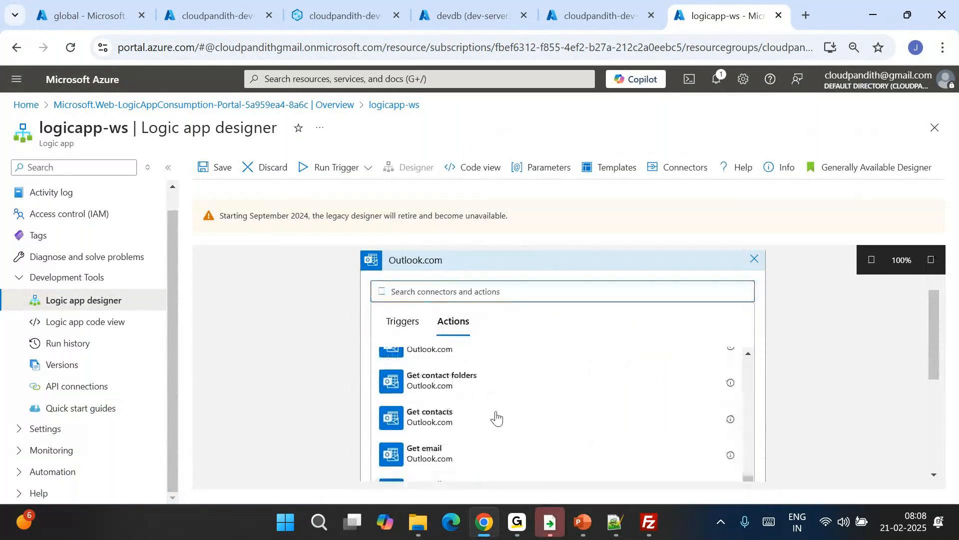
{"action": "left_click", "coordinate": [494, 417]}
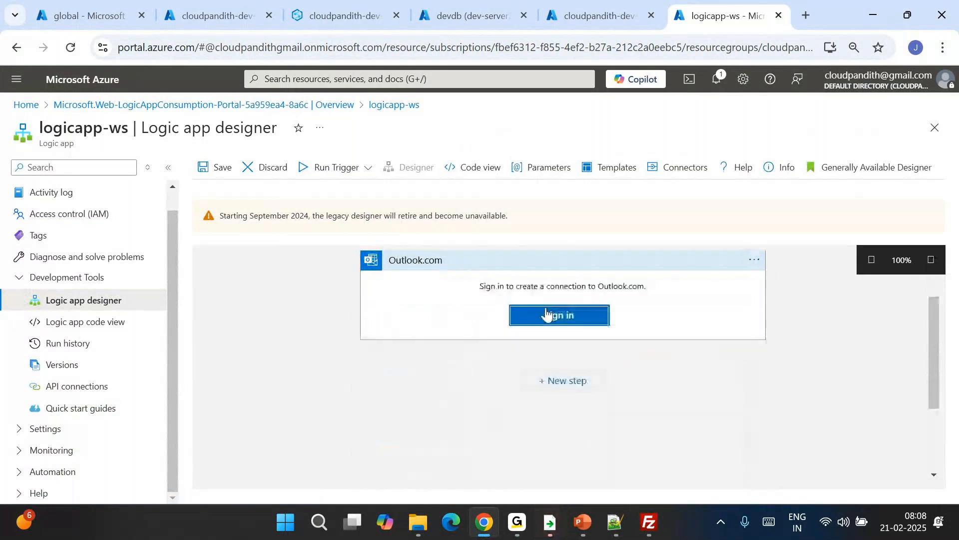
{"action": "scroll", "coordinate": [546, 315], "scroll_direction": "up", "scroll_amount": 2}
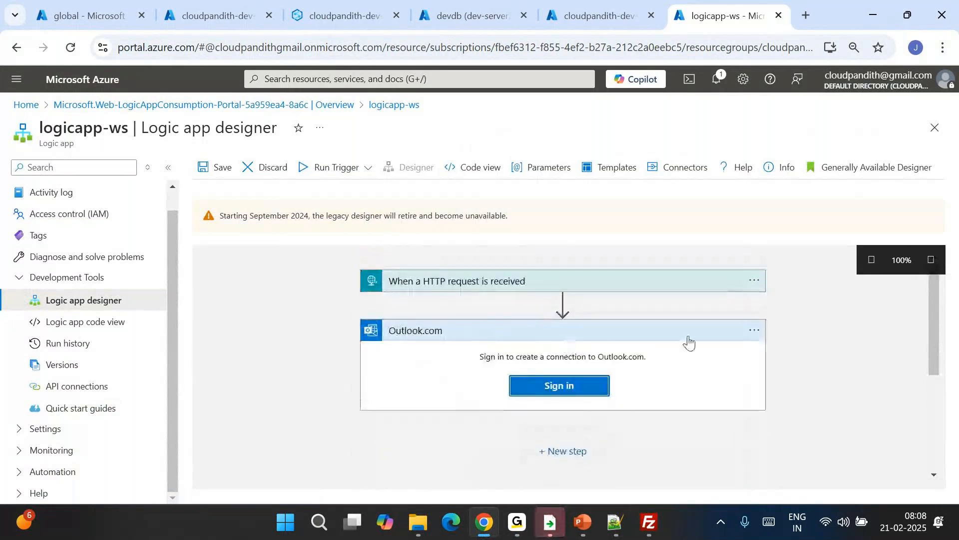
{"action": "left_click", "coordinate": [754, 330]}
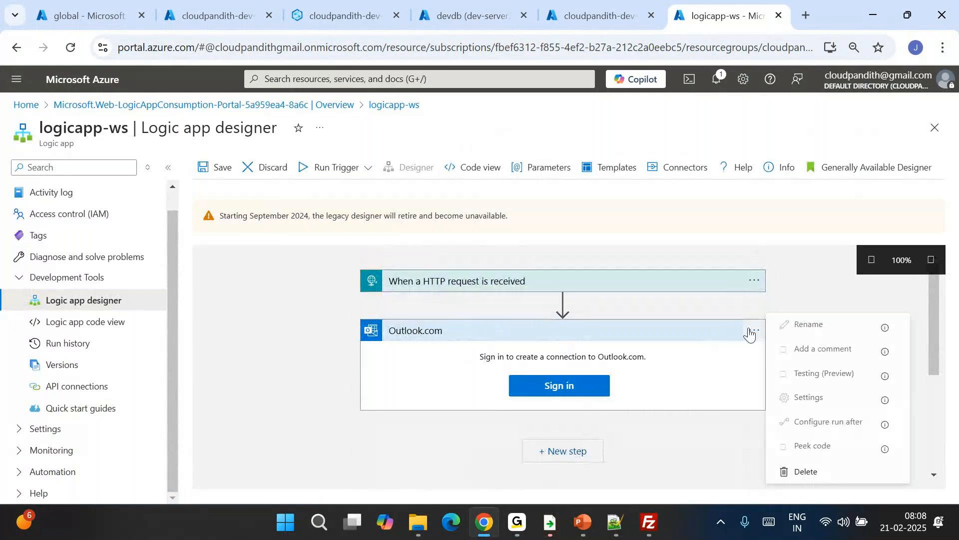
{"action": "left_click", "coordinate": [807, 472]}
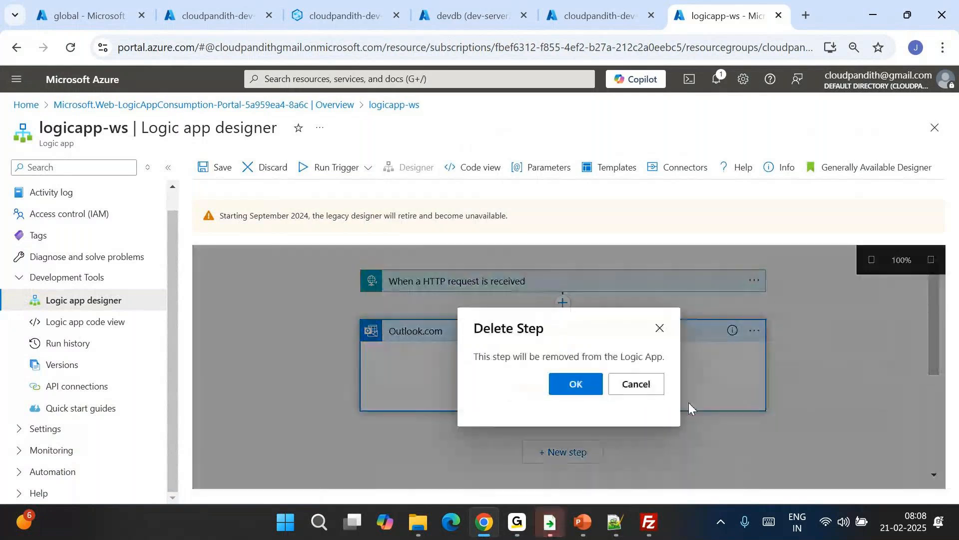
{"action": "left_click", "coordinate": [574, 384]}
Add a new step using Outlook.com's Send an email (V2) action
{"action": "left_click", "coordinate": [561, 333]}
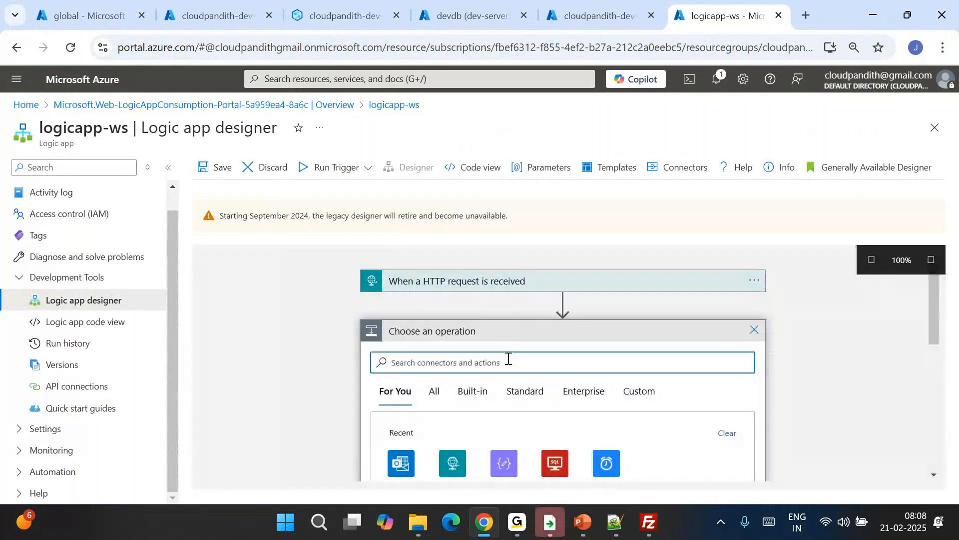
{"action": "left_click", "coordinate": [401, 462]}
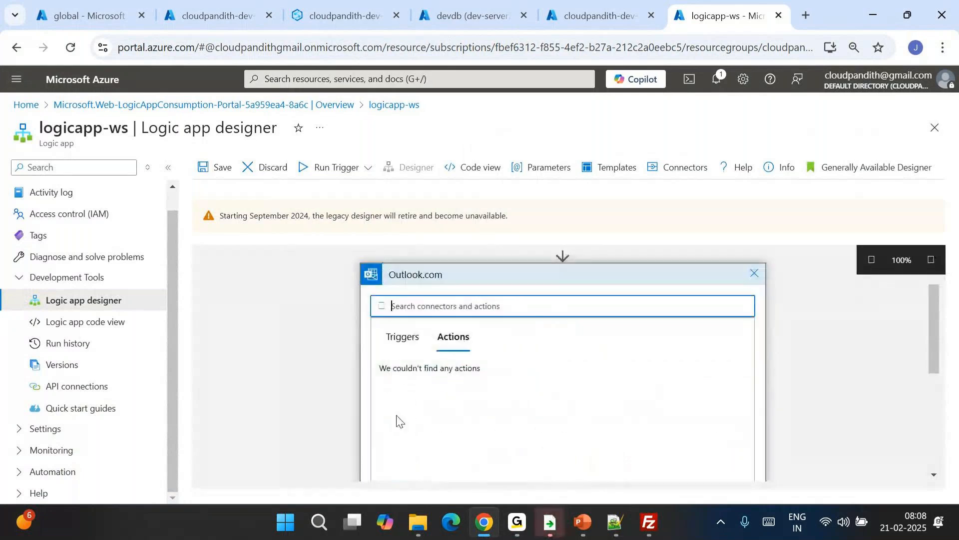
{"action": "scroll", "coordinate": [494, 415], "scroll_direction": "down", "scroll_amount": 5}
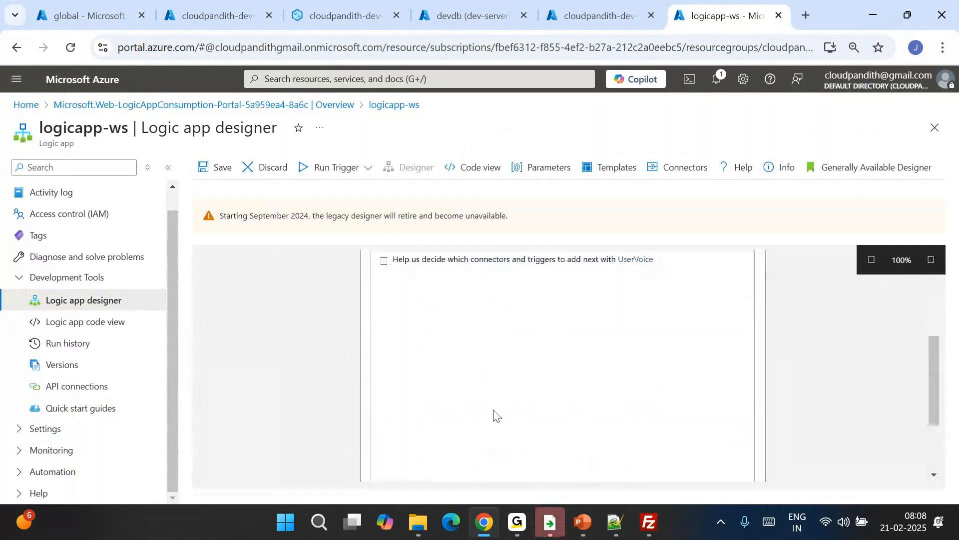
{"action": "scroll", "coordinate": [495, 414], "scroll_direction": "down", "scroll_amount": 3}
{"action": "scroll", "coordinate": [493, 415], "scroll_direction": "down", "scroll_amount": 8}
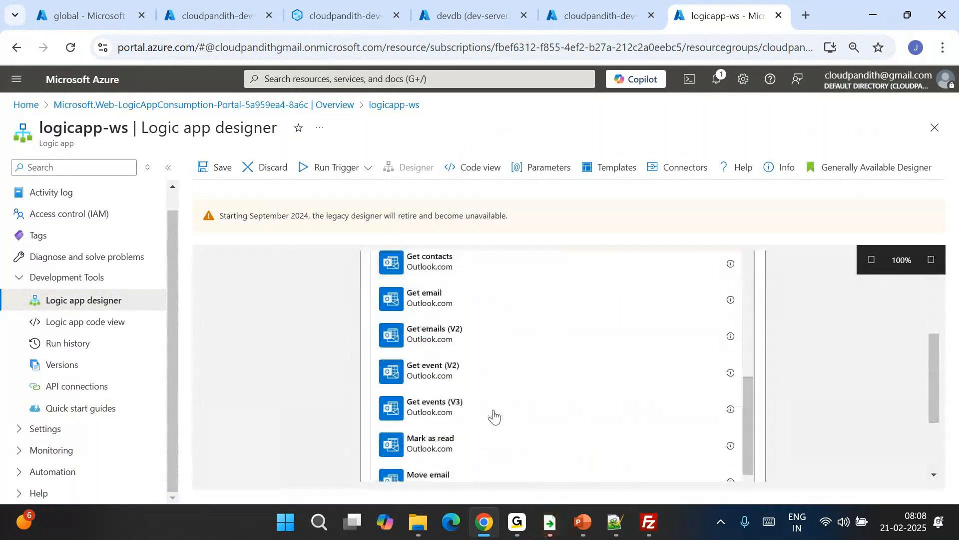
{"action": "scroll", "coordinate": [494, 415], "scroll_direction": "down", "scroll_amount": 2}
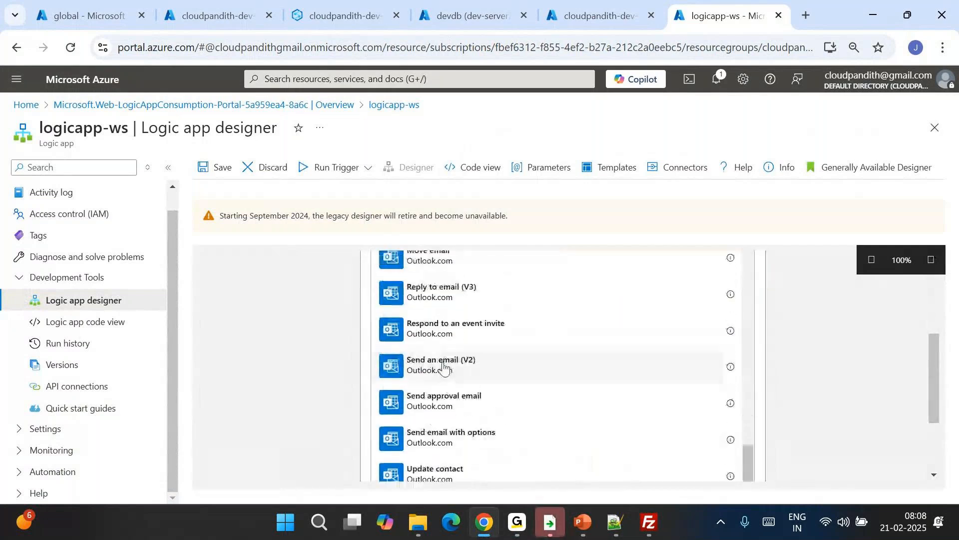
{"action": "left_click", "coordinate": [444, 367]}
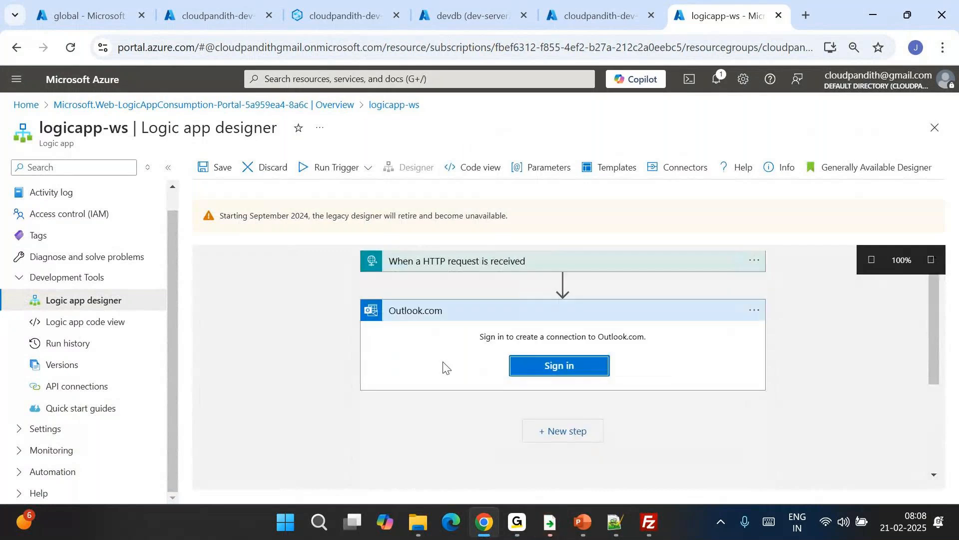
Sign in to Outlook.com with the Outlook account to create the connection
{"action": "left_click", "coordinate": [559, 365]}
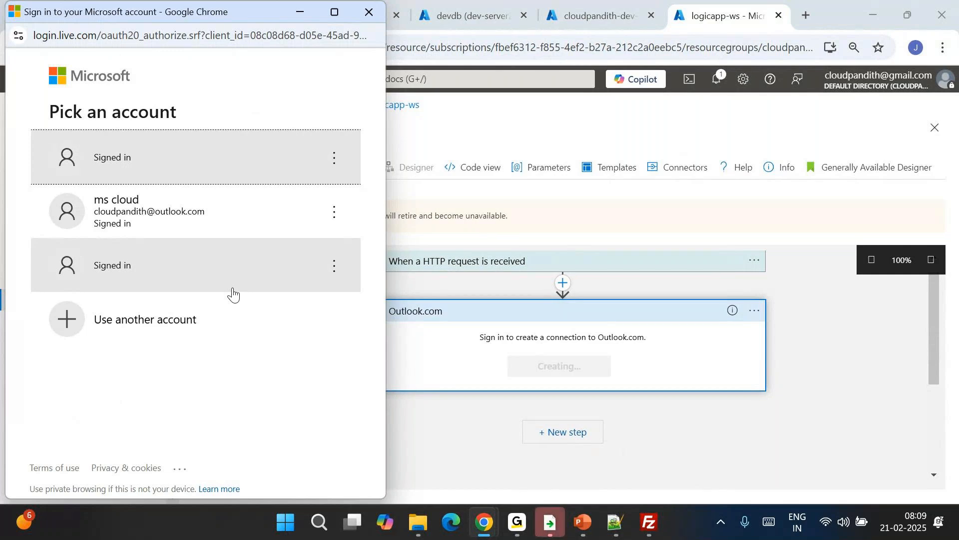
{"action": "left_click", "coordinate": [144, 221]}
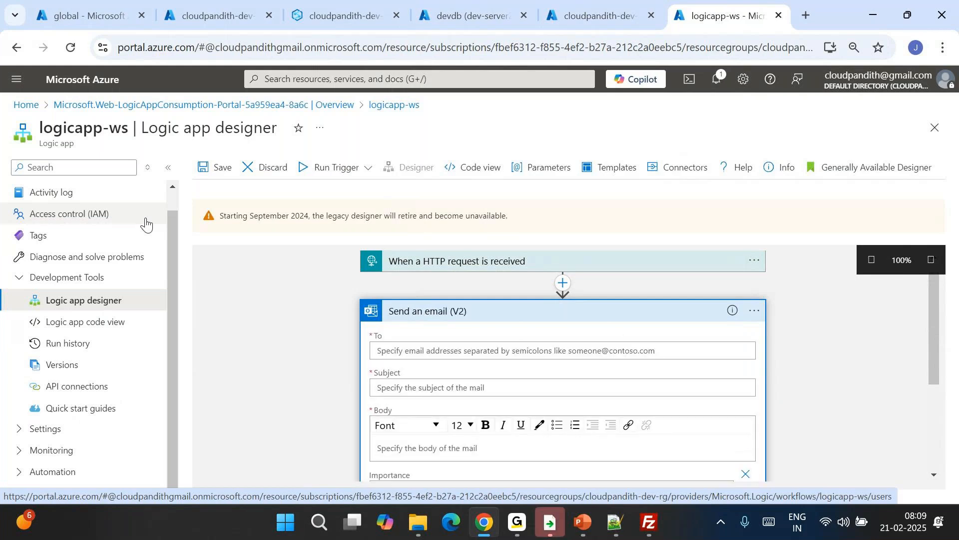
Set the email's To to EmailTo and Subject to the trigger's Subject value
{"action": "left_click", "coordinate": [419, 351]}
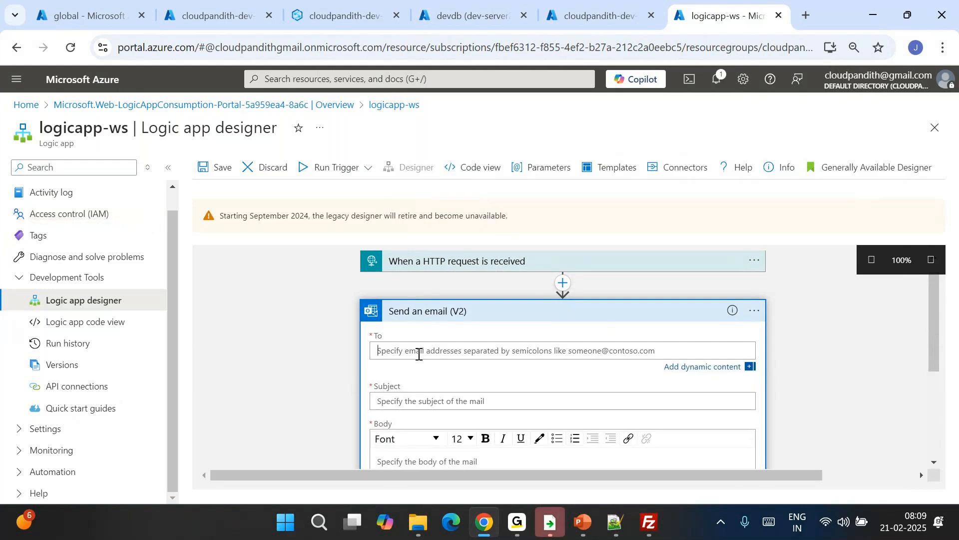
{"action": "left_click", "coordinate": [832, 370]}
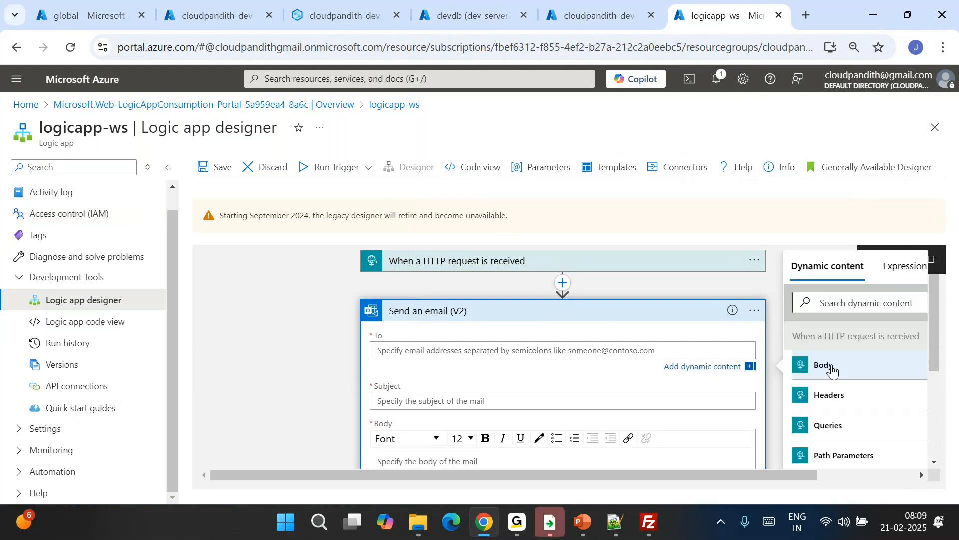
{"action": "scroll", "coordinate": [832, 368], "scroll_direction": "down", "scroll_amount": 2}
{"action": "scroll", "coordinate": [832, 369], "scroll_direction": "down", "scroll_amount": 3}
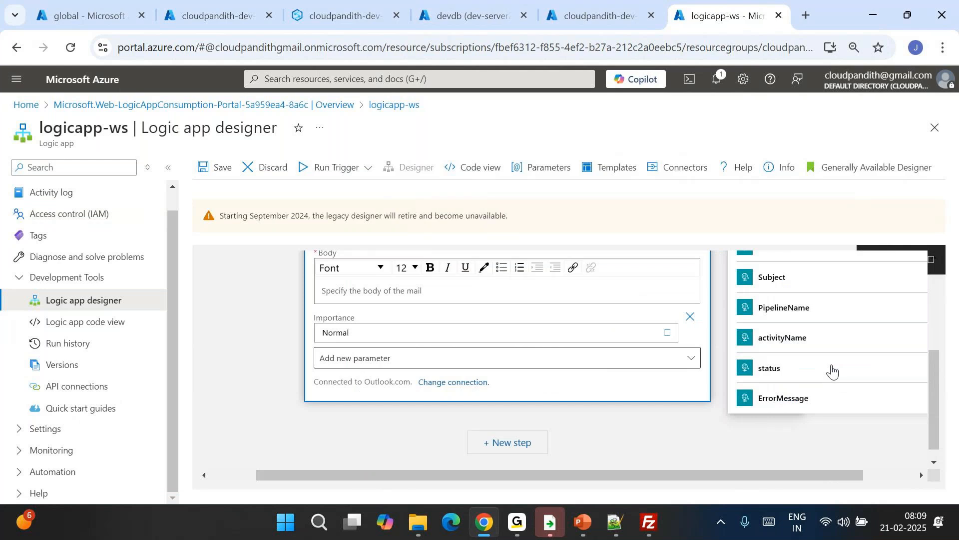
{"action": "scroll", "coordinate": [831, 368], "scroll_direction": "up", "scroll_amount": 2}
{"action": "scroll", "coordinate": [611, 403], "scroll_direction": "up", "scroll_amount": 2}
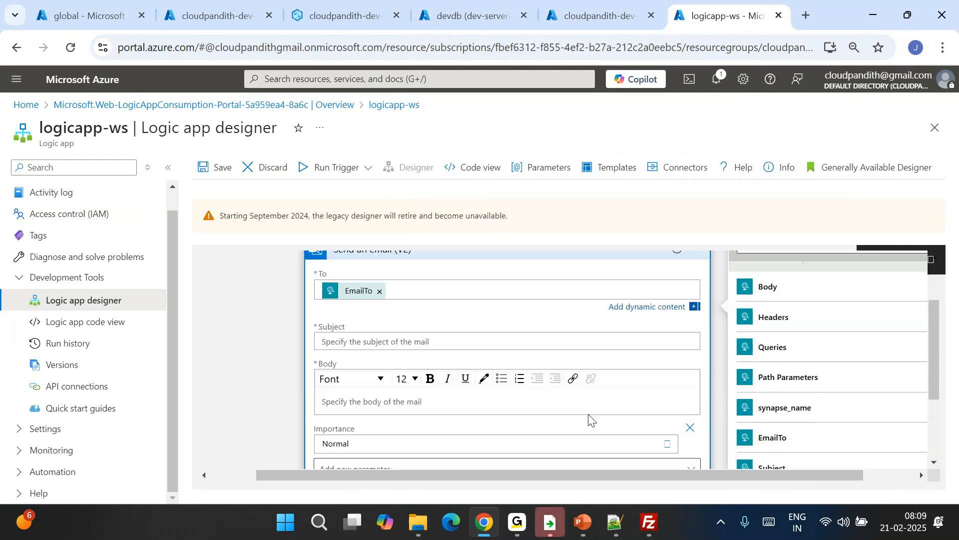
{"action": "left_click", "coordinate": [371, 341]}
{"action": "scroll", "coordinate": [799, 377], "scroll_direction": "down", "scroll_amount": 2}
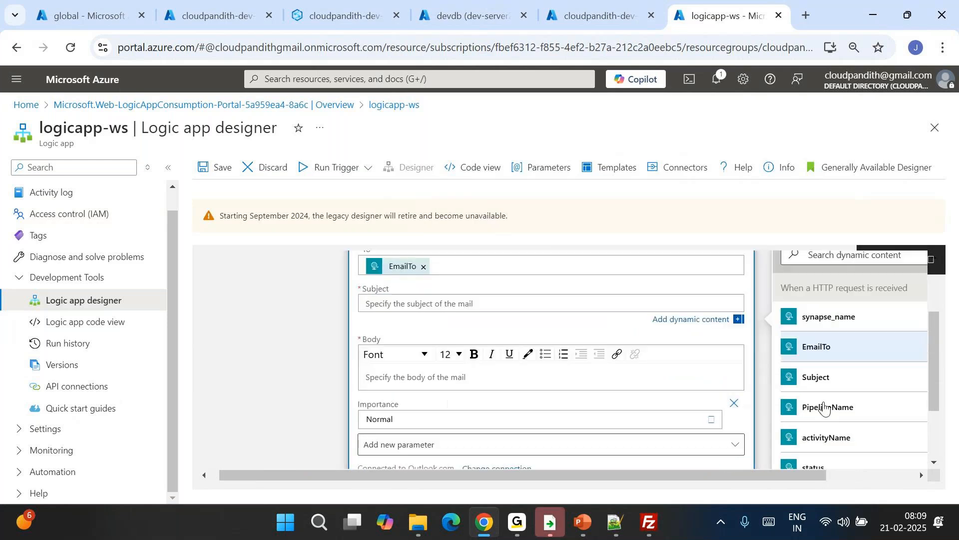
{"action": "left_click", "coordinate": [811, 379]}
Start the body with 'Hi Team', 'Please find pipeline status:', 'synapse name :' and 'pipeline_name :'
{"action": "left_click", "coordinate": [429, 374]}
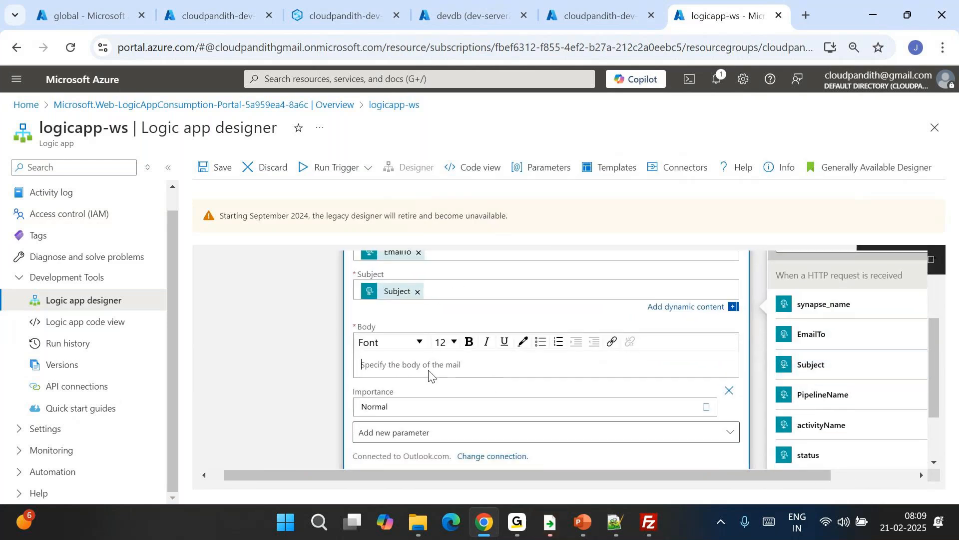
{"action": "type", "text": "Hi Team"}
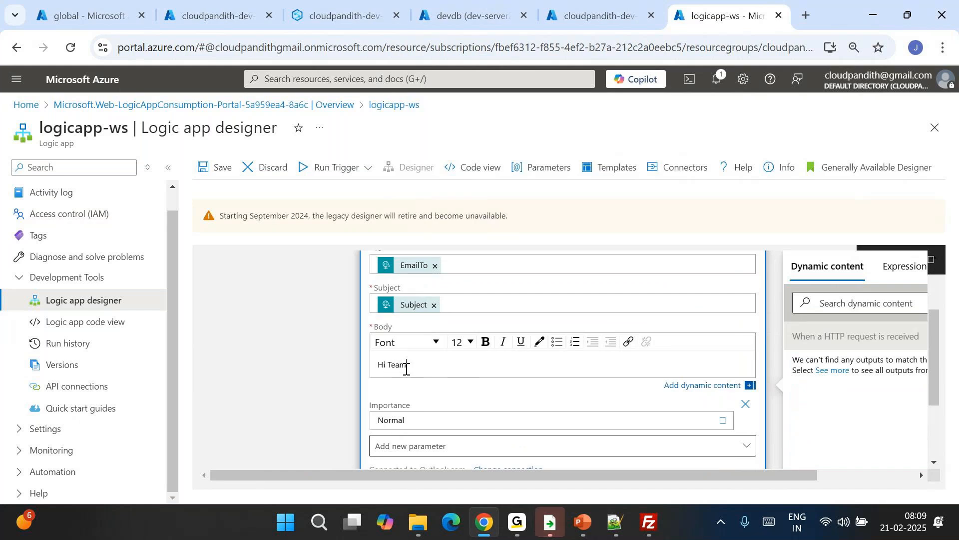
{"action": "key", "text": "Return"}
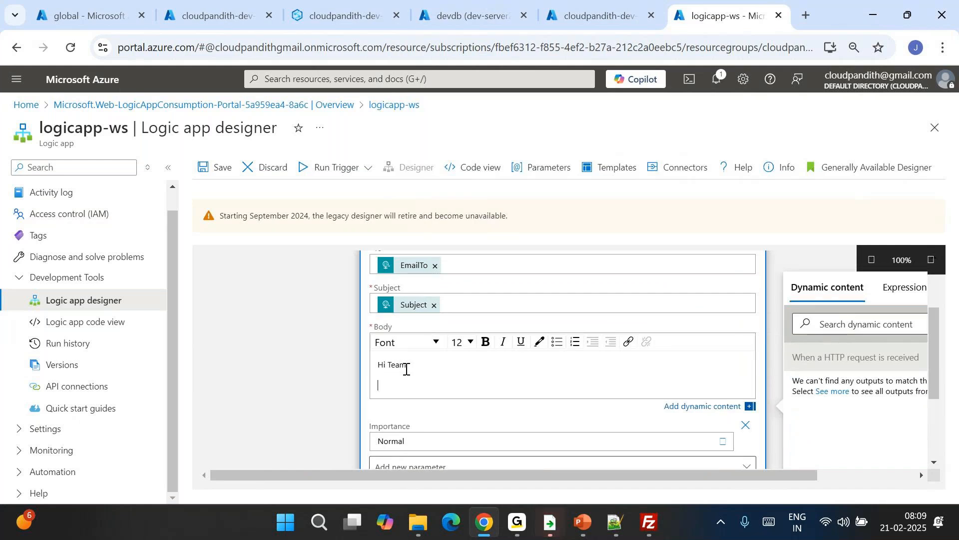
{"action": "type", "text": "Please find "}
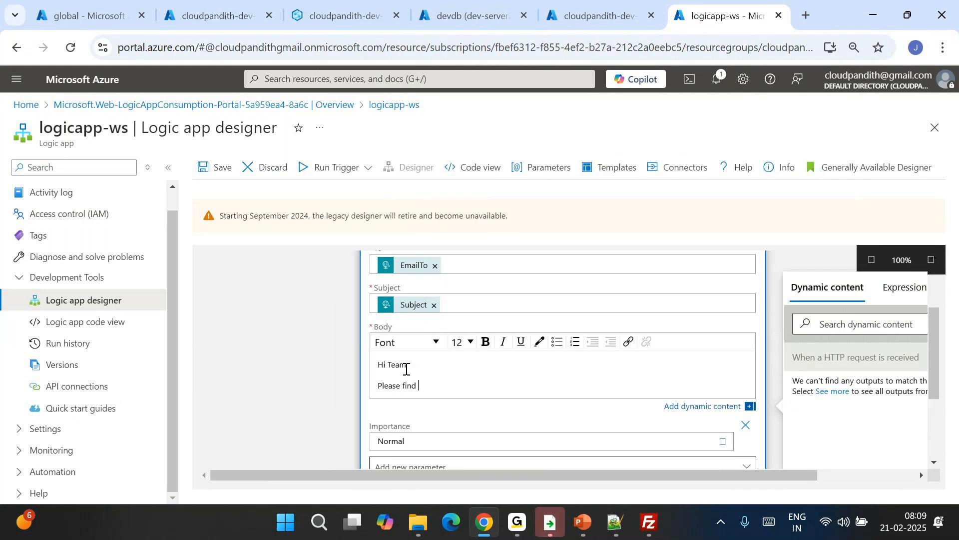
{"action": "type", "text": "pipeline status"}
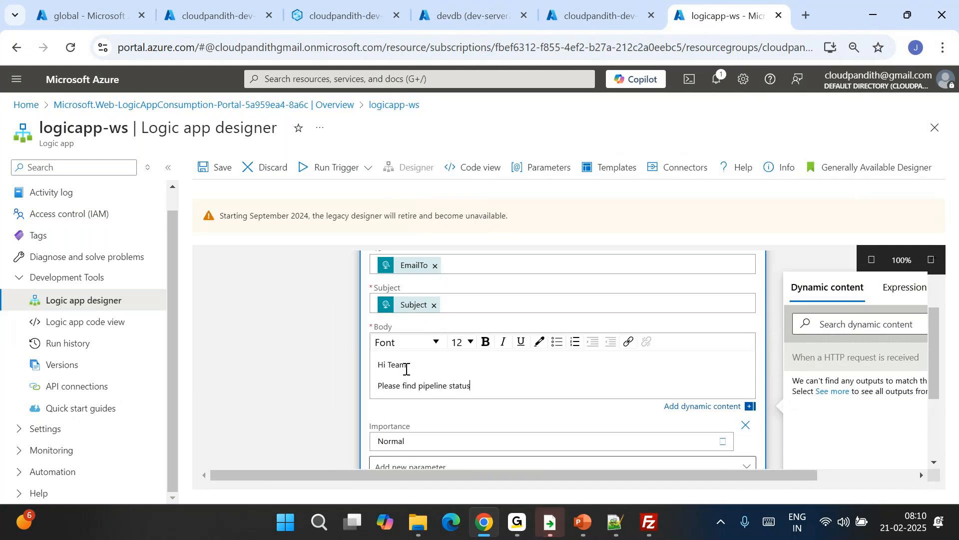
{"action": "type", "text": ":"}
{"action": "key", "text": "Return"}
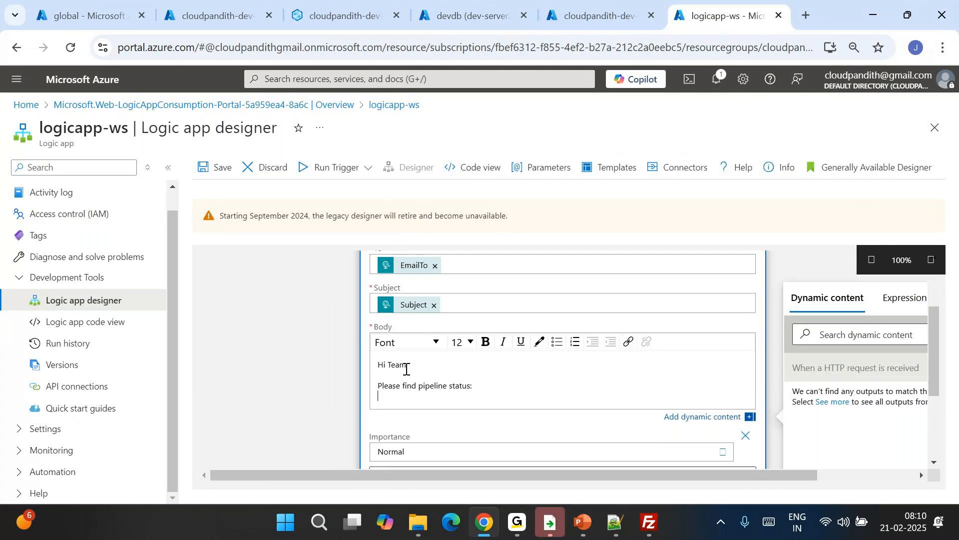
{"action": "type", "text": "sy"}
{"action": "key", "text": "BackSpace"}
{"action": "key", "text": "BackSpace"}
{"action": "type", "text": "synapse "}
{"action": "type", "text": "name"}
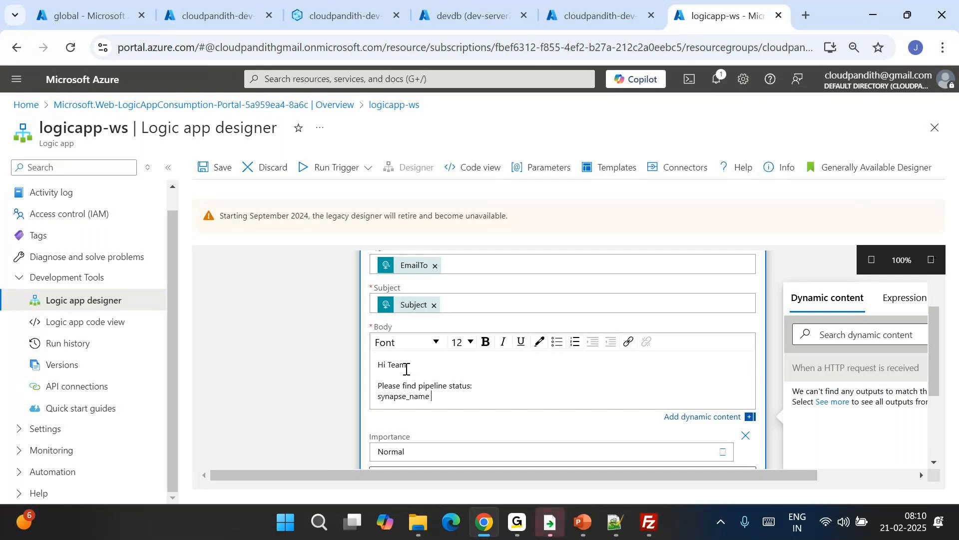
{"action": "type", "text": " :"}
{"action": "key", "text": "Return"}
{"action": "type", "text": "pipeli"}
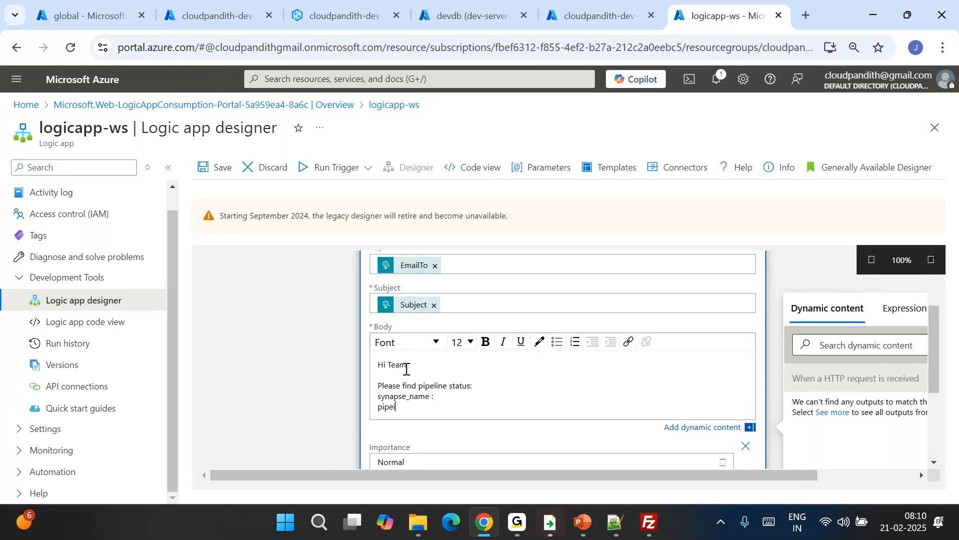
{"action": "type", "text": "ne_name :"}
Add 'activity_name :', 'error :', 'status :' lines and the 'Thanks, MS Cloud' sign-off
{"action": "key", "text": "Return"}
{"action": "type", "text": "activity name"}
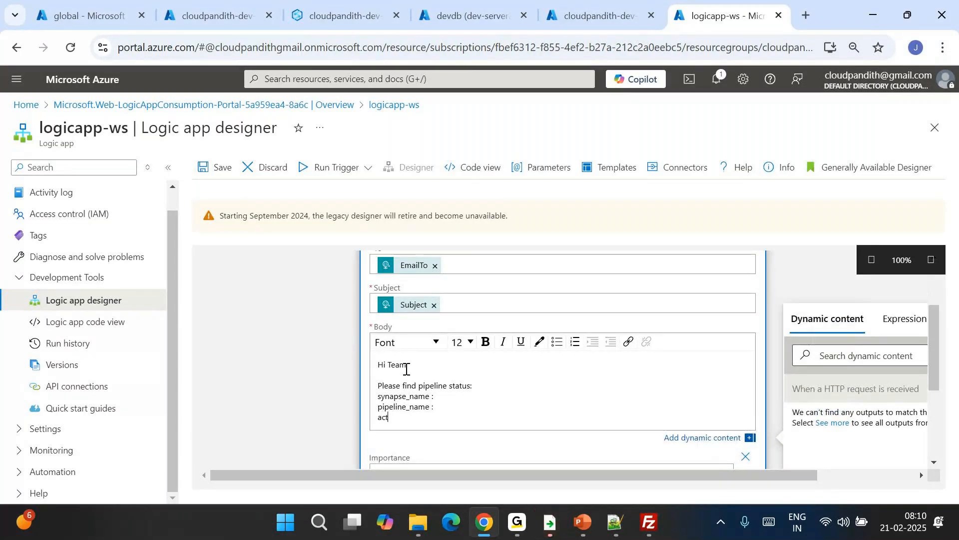
{"action": "key", "text": "BackSpace"}
{"action": "key", "text": "BackSpace"}
{"action": "key", "text": "BackSpace"}
{"action": "key", "text": "BackSpace"}
{"action": "key", "text": "BackSpace"}
{"action": "type", "text": "_name :"}
{"action": "key", "text": "Return"}
{"action": "type", "text": "error :"}
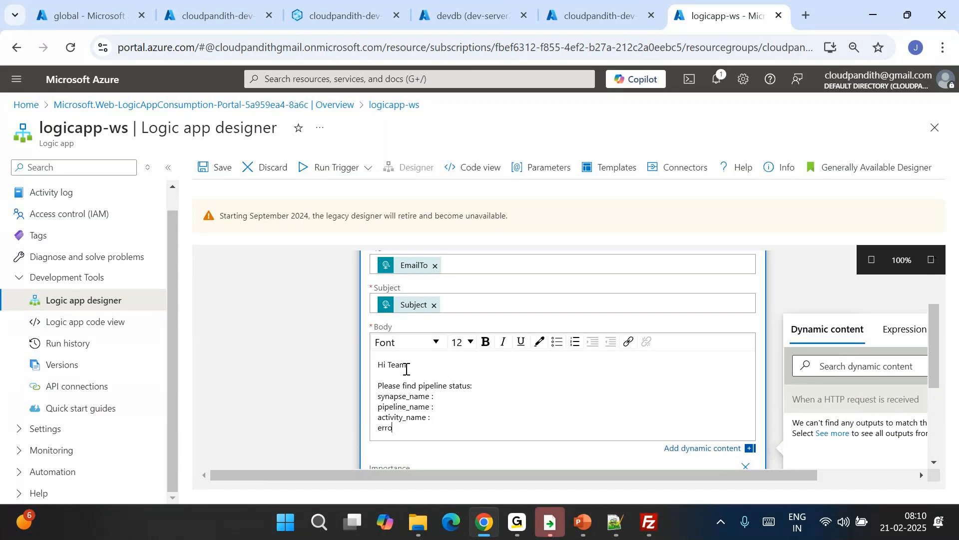
{"action": "key", "text": "Return"}
{"action": "type", "text": "stats"}
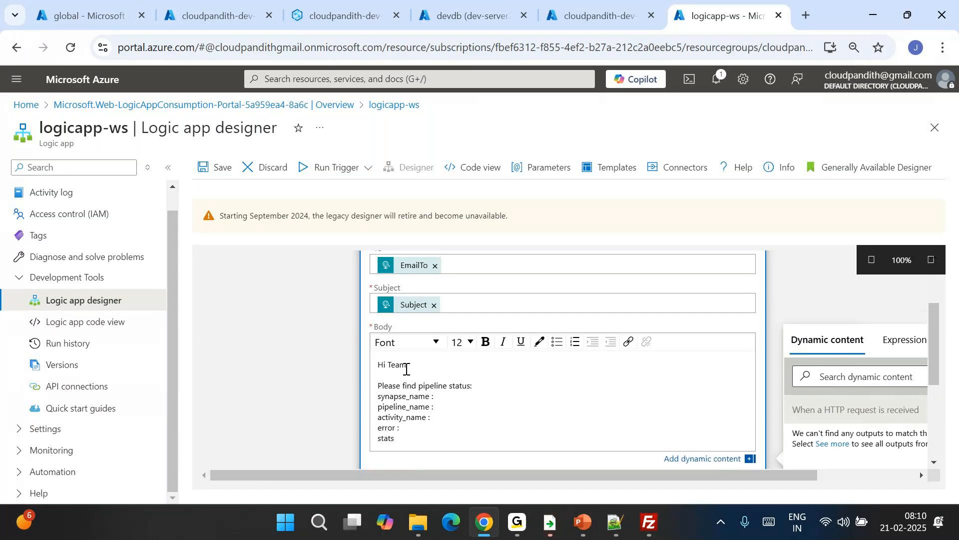
{"action": "key", "text": "BackSpace"}
{"action": "type", "text": "us :"}
{"action": "key", "text": "Return"}
{"action": "key", "text": "Return"}
{"action": "type", "text": "Thanks,"}
{"action": "key", "text": "Return"}
{"action": "type", "text": "Ms"}
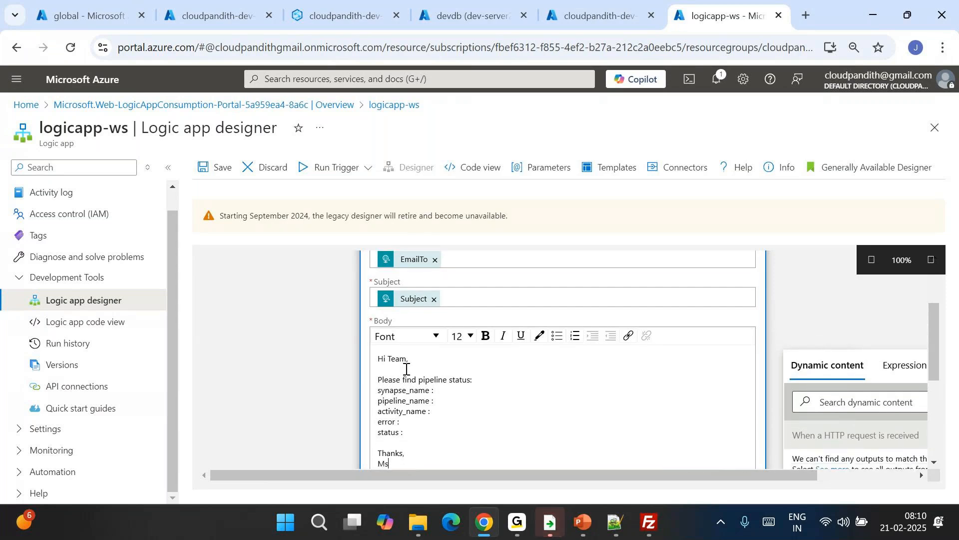
{"action": "key", "text": "BackSpace"}
{"action": "type", "text": "S"}
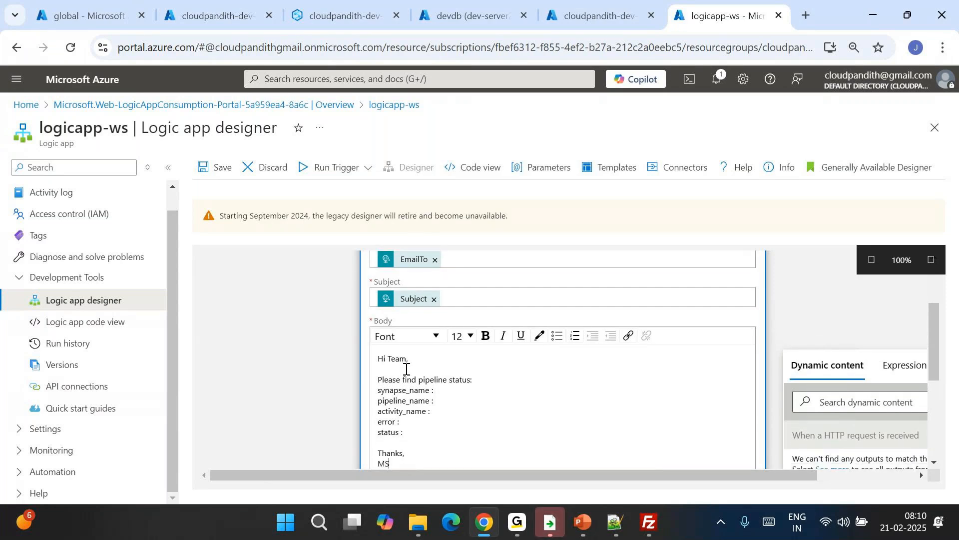
{"action": "type", "text": " Cloud"}
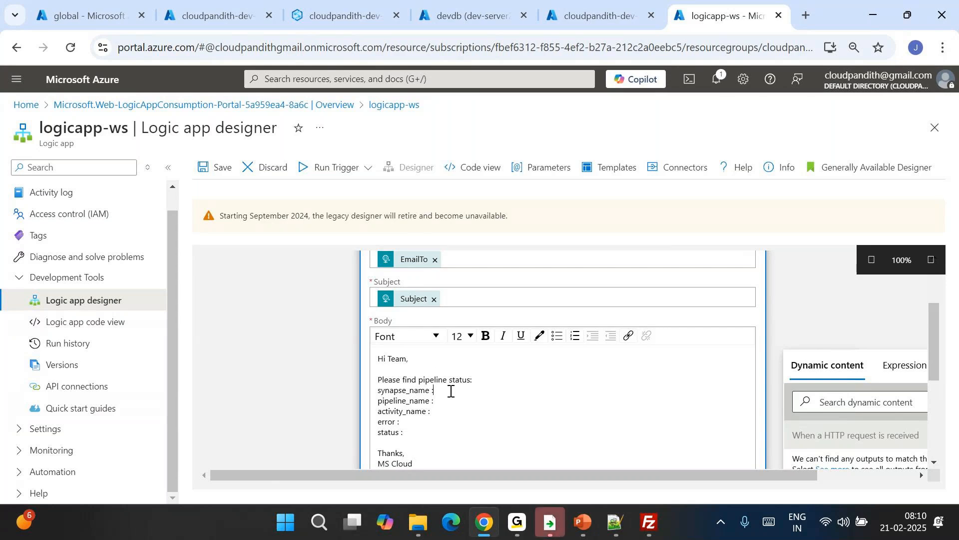
{"action": "scroll", "coordinate": [803, 438], "scroll_direction": "down", "scroll_amount": 2}
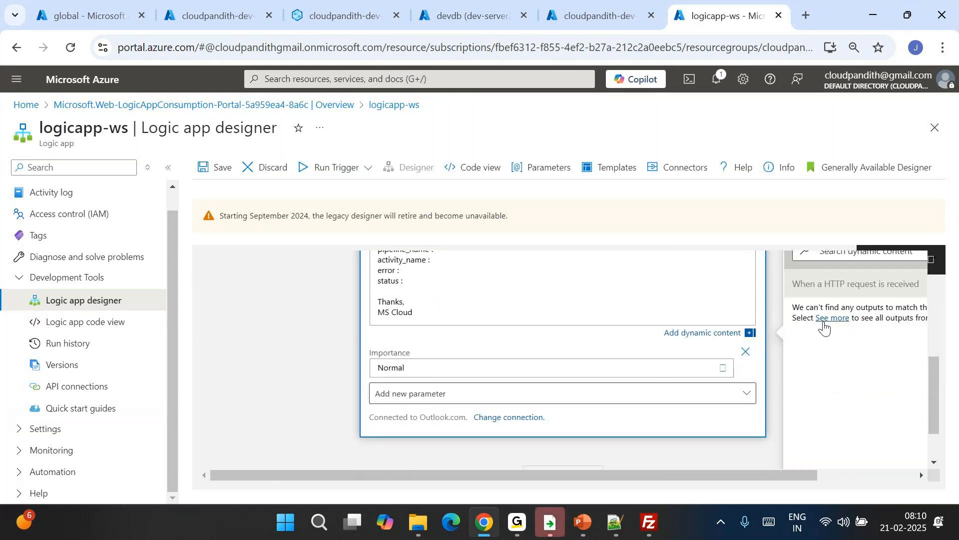
Insert synapse_name, PipelineName and activityName dynamic values after their body labels
{"action": "left_click", "coordinate": [826, 320]}
{"action": "scroll", "coordinate": [853, 366], "scroll_direction": "down", "scroll_amount": 2}
{"action": "scroll", "coordinate": [854, 369], "scroll_direction": "down", "scroll_amount": 1}
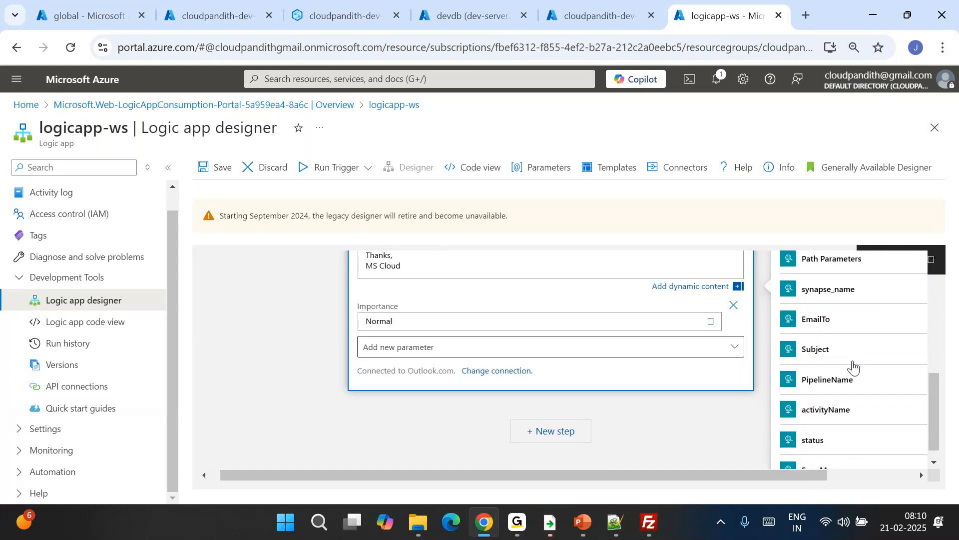
{"action": "scroll", "coordinate": [831, 356], "scroll_direction": "down", "scroll_amount": 1}
{"action": "scroll", "coordinate": [830, 353], "scroll_direction": "up", "scroll_amount": 1}
{"action": "left_click", "coordinate": [827, 343]}
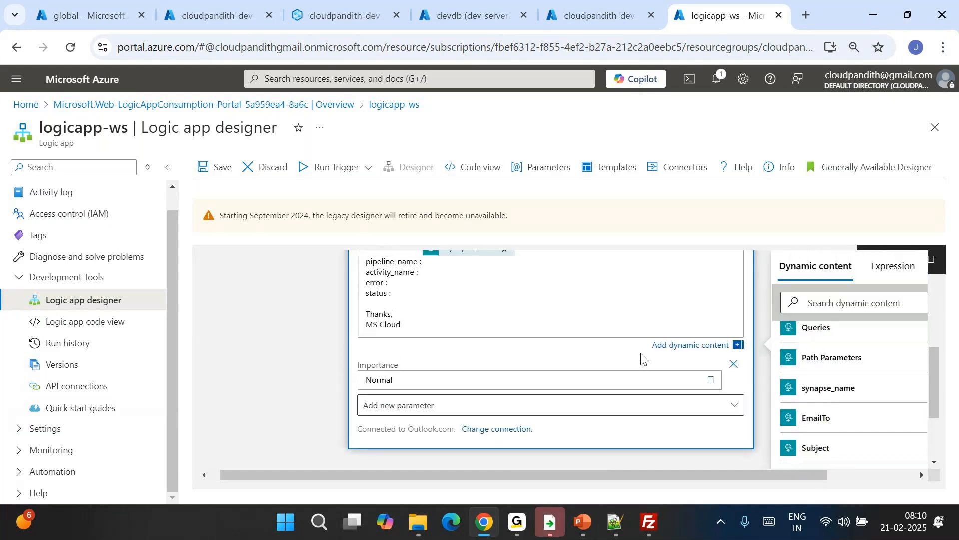
{"action": "scroll", "coordinate": [550, 364], "scroll_direction": "up", "scroll_amount": 2}
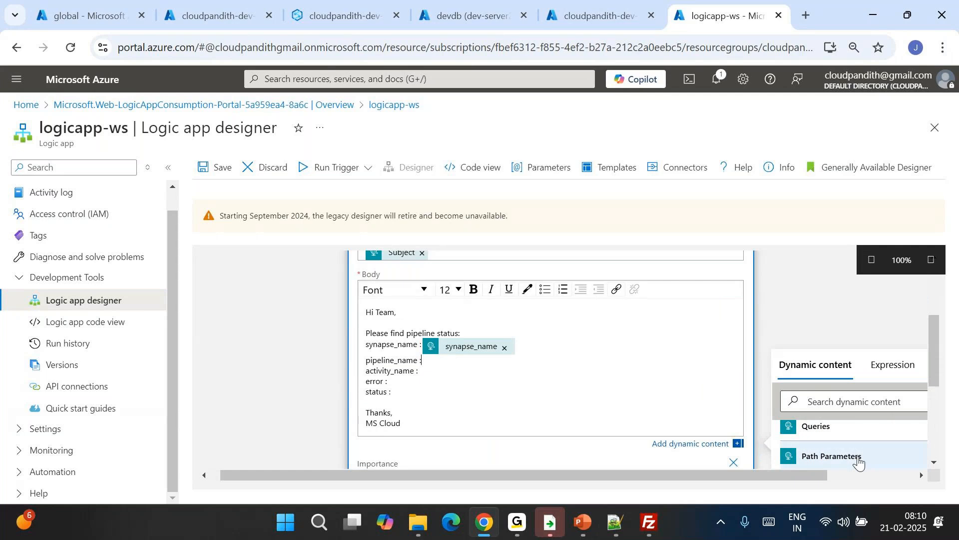
{"action": "scroll", "coordinate": [849, 460], "scroll_direction": "down", "scroll_amount": 2}
{"action": "scroll", "coordinate": [862, 463], "scroll_direction": "down", "scroll_amount": 1}
{"action": "left_click", "coordinate": [801, 424]}
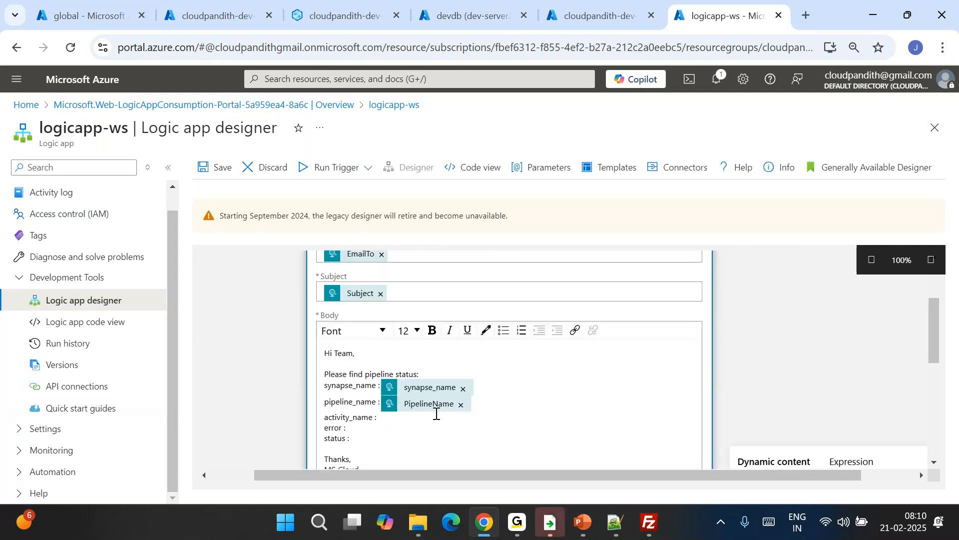
{"action": "scroll", "coordinate": [609, 388], "scroll_direction": "down", "scroll_amount": 4}
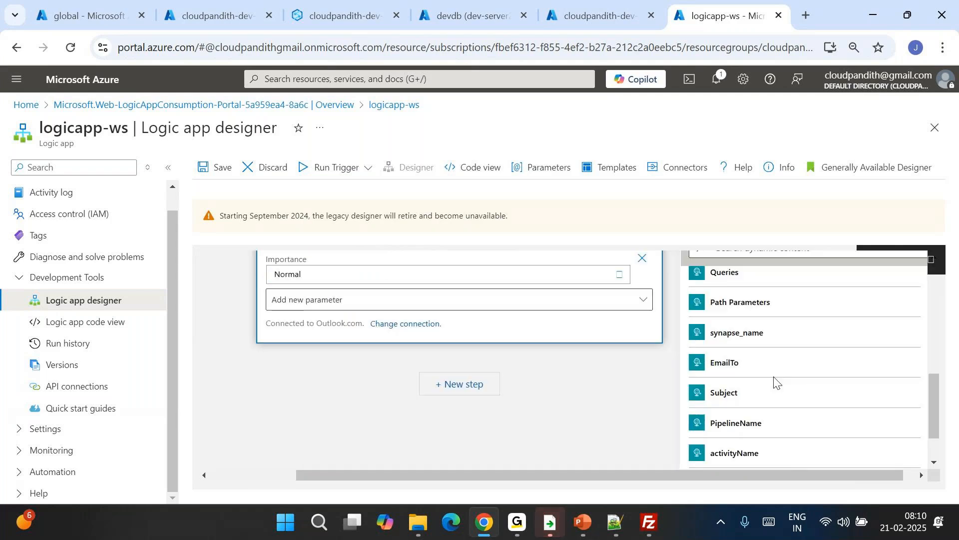
{"action": "left_click", "coordinate": [804, 427]}
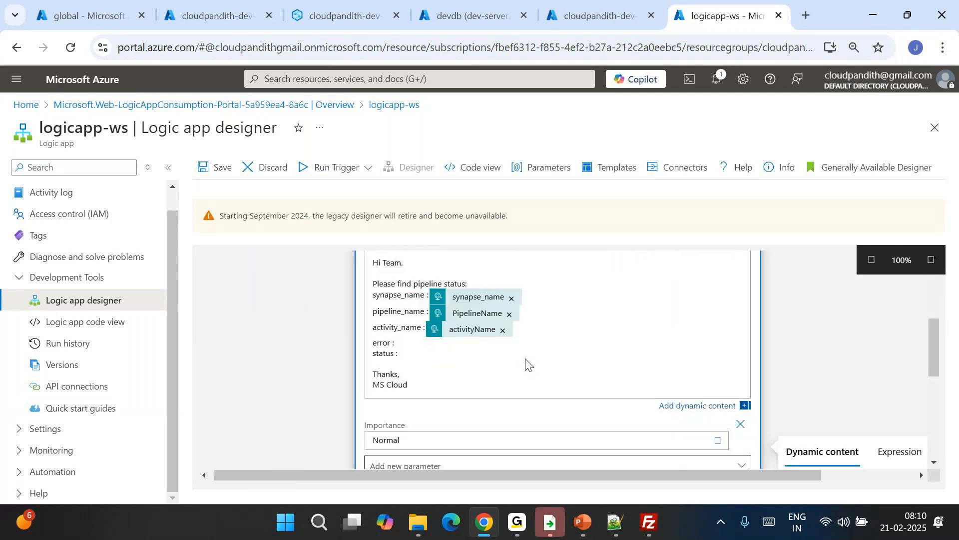
Insert ErrorMessage and status values after their labels, then save logicapp-ws
{"action": "scroll", "coordinate": [723, 404], "scroll_direction": "down", "scroll_amount": 4}
{"action": "scroll", "coordinate": [848, 428], "scroll_direction": "down", "scroll_amount": 3}
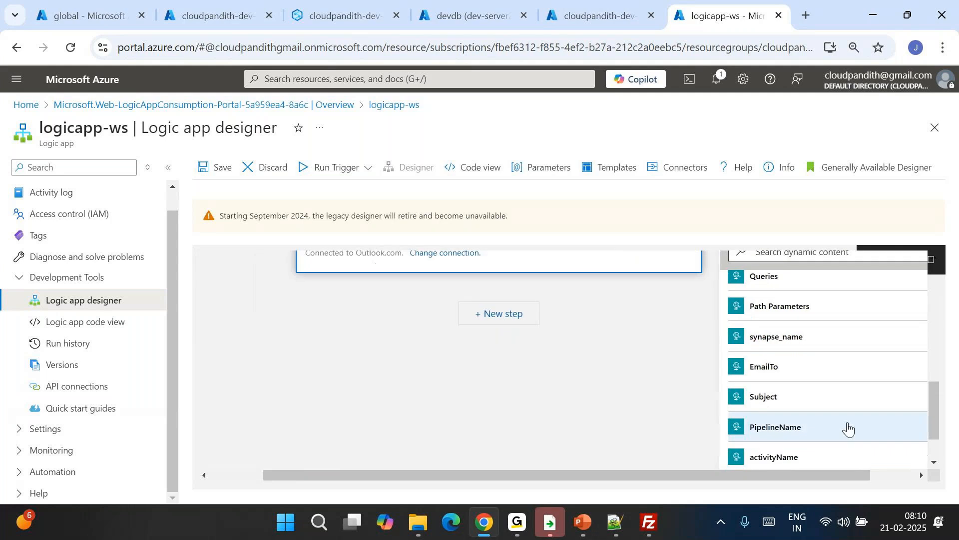
{"action": "left_click", "coordinate": [731, 454]}
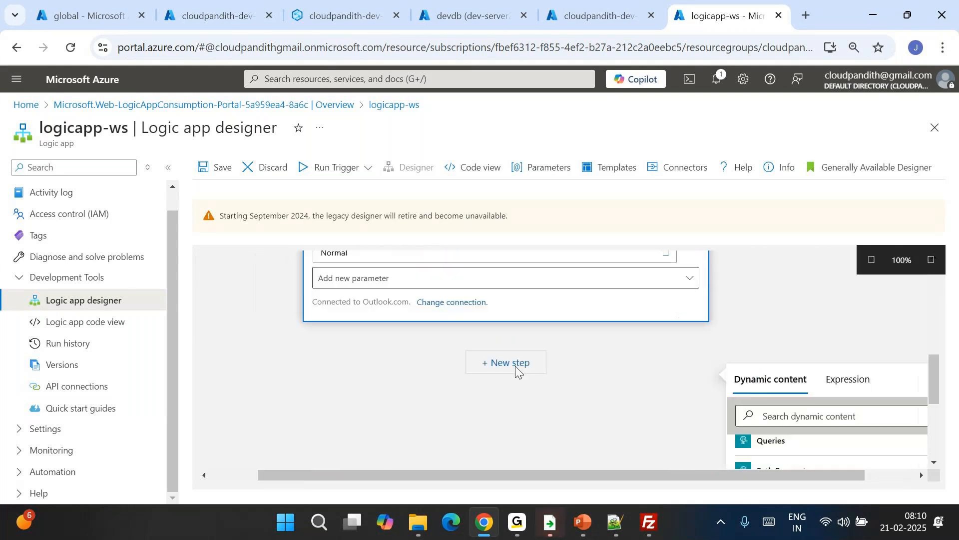
{"action": "left_click", "coordinate": [415, 318]}
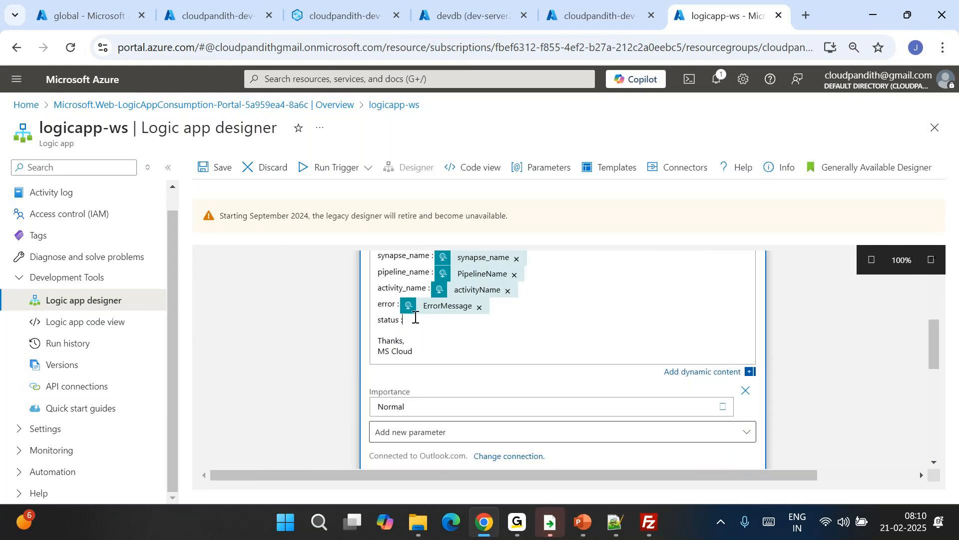
{"action": "left_click", "coordinate": [702, 379]}
{"action": "scroll", "coordinate": [775, 425], "scroll_direction": "down", "scroll_amount": 4}
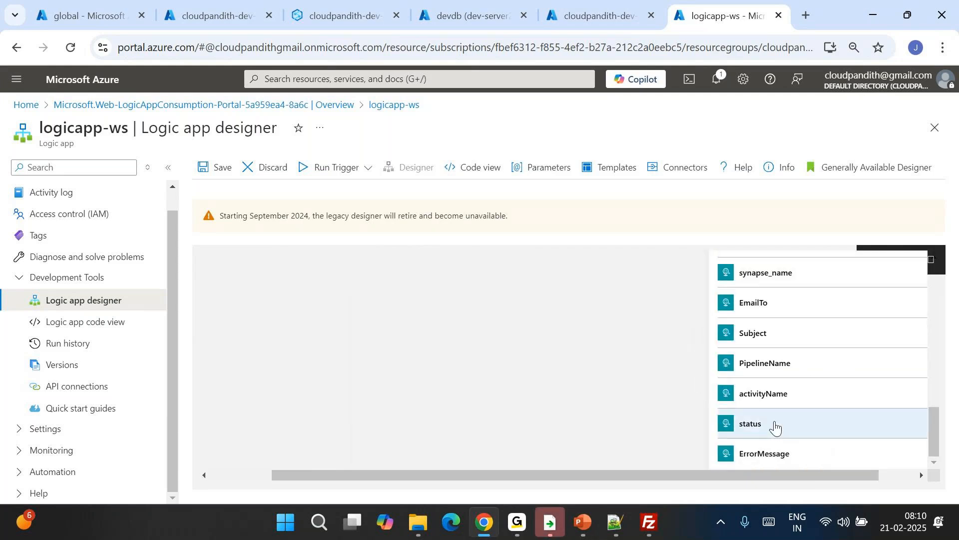
{"action": "left_click", "coordinate": [775, 425]}
{"action": "scroll", "coordinate": [509, 358], "scroll_direction": "up", "scroll_amount": 3}
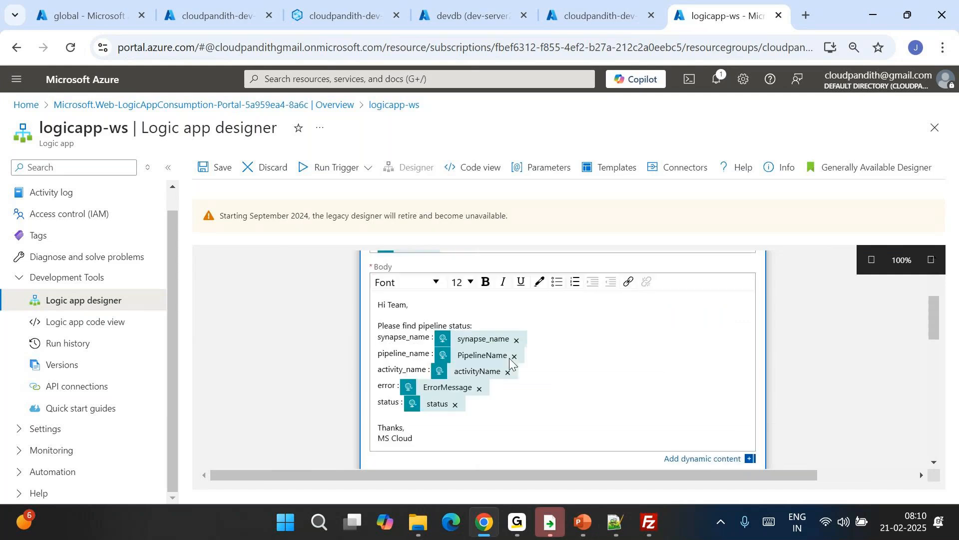
{"action": "scroll", "coordinate": [510, 358], "scroll_direction": "down", "scroll_amount": 2}
{"action": "scroll", "coordinate": [509, 358], "scroll_direction": "up", "scroll_amount": 6}
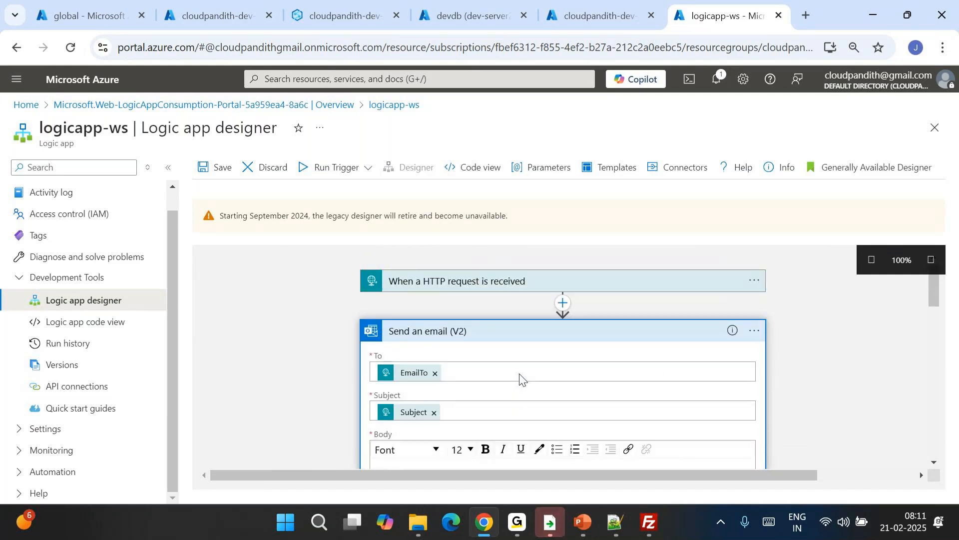
{"action": "left_click", "coordinate": [223, 173]}
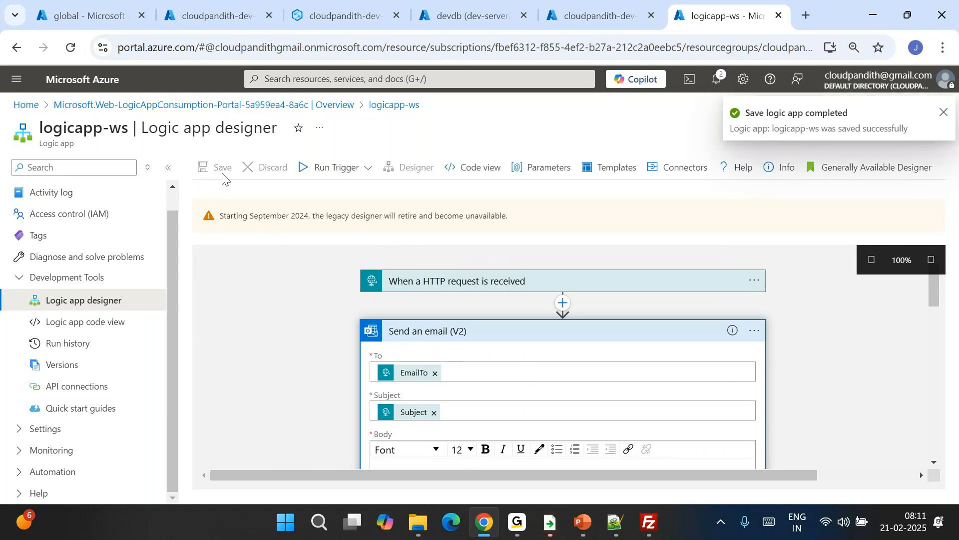
Place a Web activity on the Synapse canvas and connect it to Copy data1's success output
{"action": "left_click", "coordinate": [328, 3]}
{"action": "left_click_drag", "start_coordinate": [124, 214], "coordinate": [68, 216]}
{"action": "key", "text": "BackSpace"}
{"action": "type", "text": "web"}
{"action": "left_click_drag", "start_coordinate": [160, 264], "coordinate": [682, 249]}
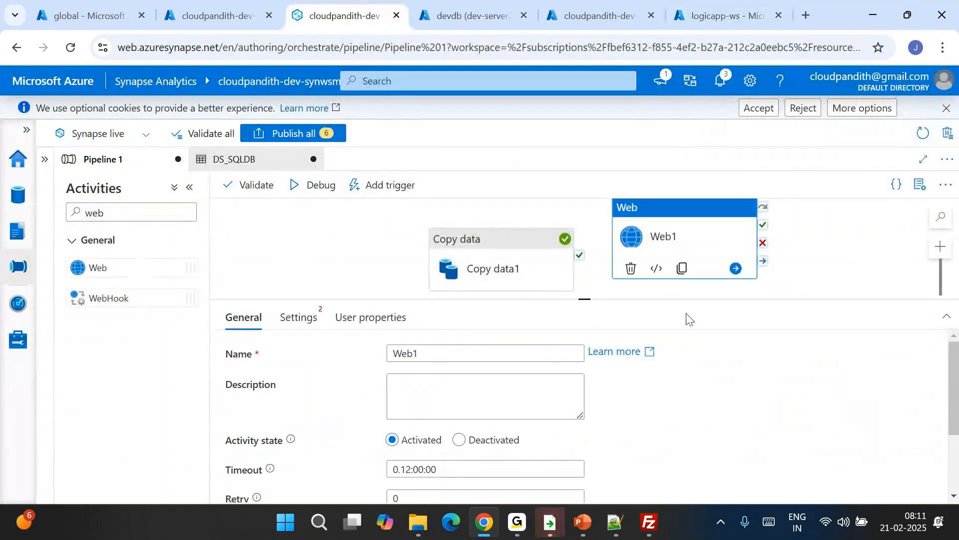
{"action": "left_click_drag", "start_coordinate": [603, 301], "coordinate": [616, 381]}
{"action": "left_click_drag", "start_coordinate": [579, 255], "coordinate": [649, 241]}
Rename the Web activity to success_Notification and open its Settings URL field
{"action": "left_click", "coordinate": [424, 443]}
{"action": "key", "text": "ctrl+a"}
{"action": "key", "text": "BackSpace"}
{"action": "type", "text": "success_Not"}
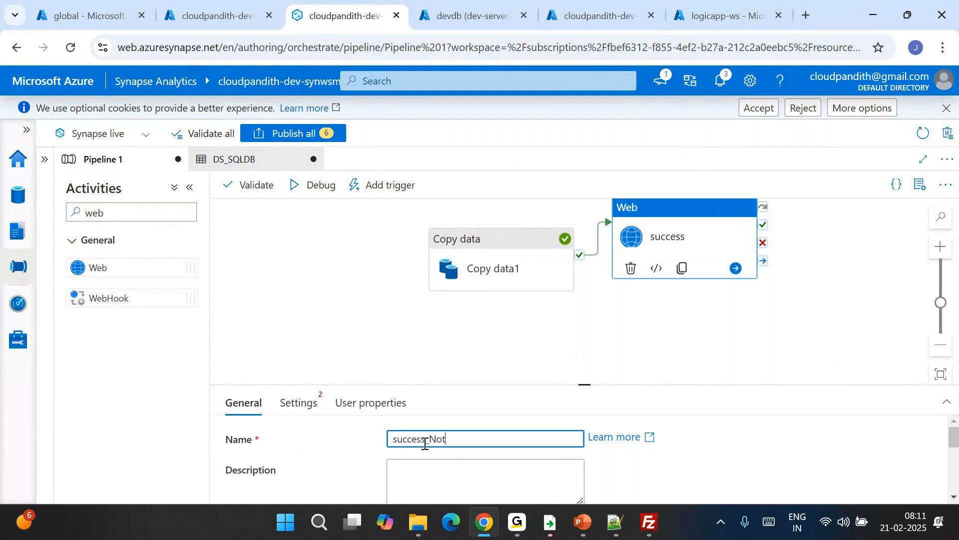
{"action": "type", "text": "ification"}
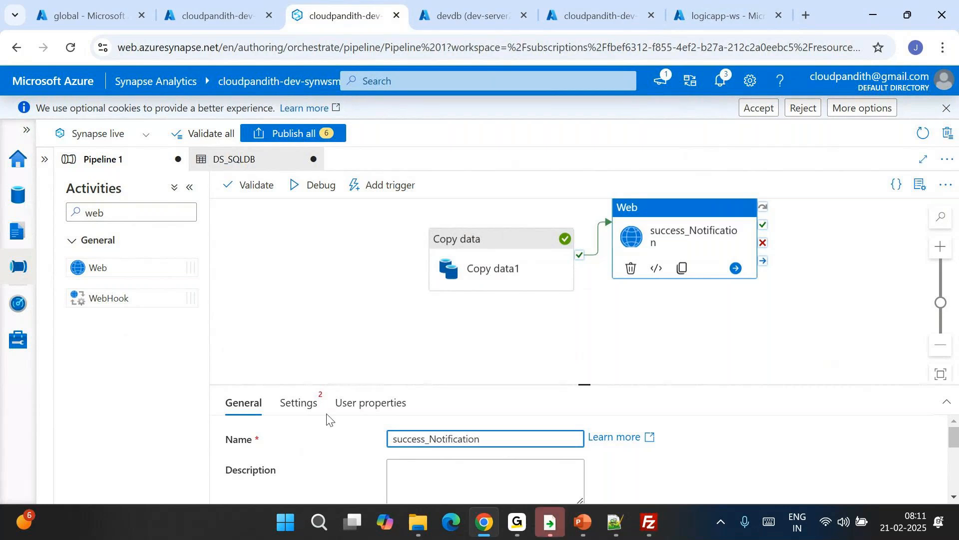
{"action": "left_click", "coordinate": [308, 405]}
{"action": "left_click_drag", "start_coordinate": [579, 384], "coordinate": [575, 309]}
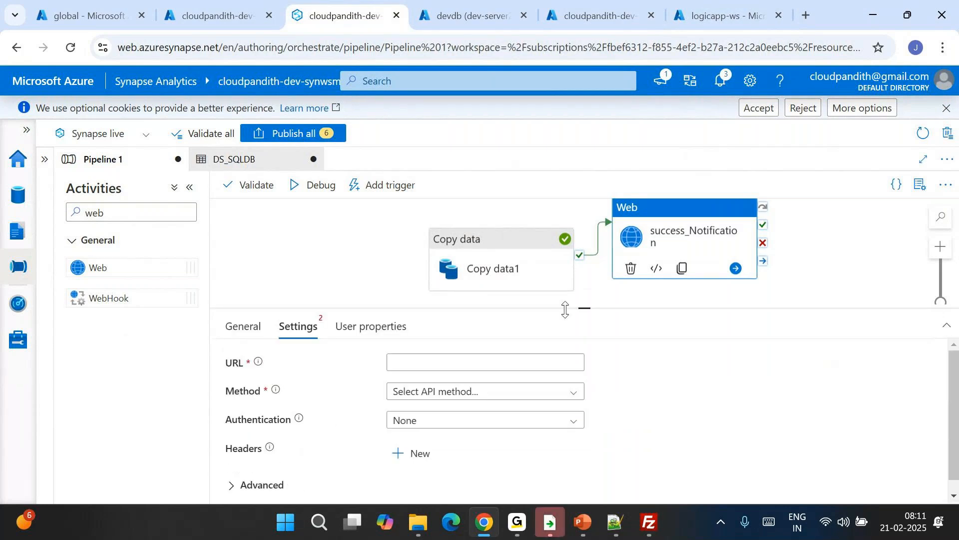
{"action": "left_click", "coordinate": [422, 361]}
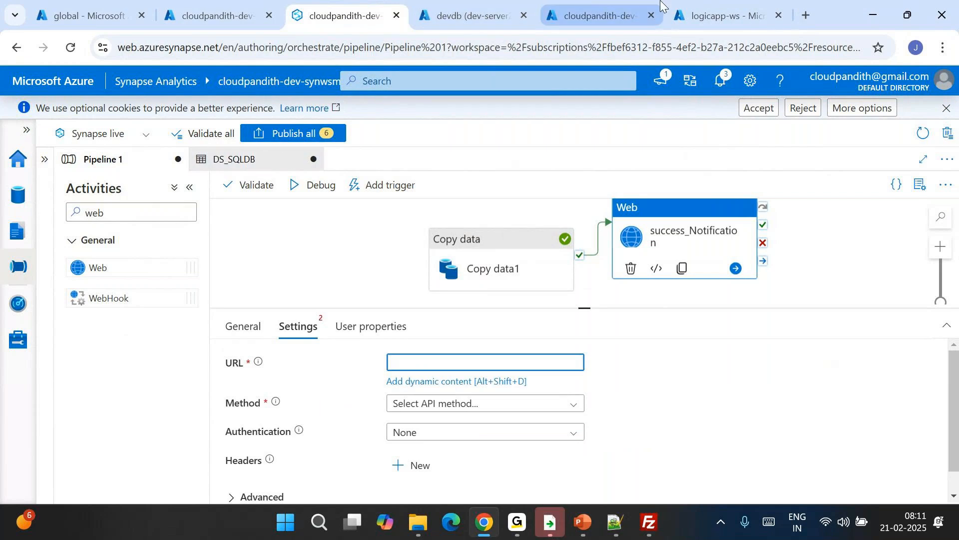
{"action": "left_click", "coordinate": [720, 15]}
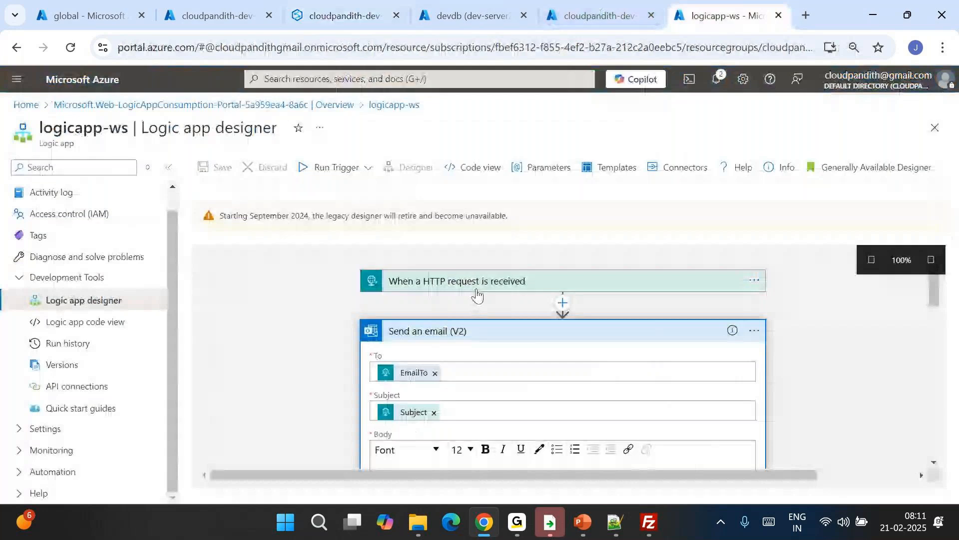
Paste the logicapp-ws HTTP POST URL into success_Notification's URL and choose POST as method
{"action": "left_click", "coordinate": [477, 295]}
{"action": "left_click", "coordinate": [745, 323]}
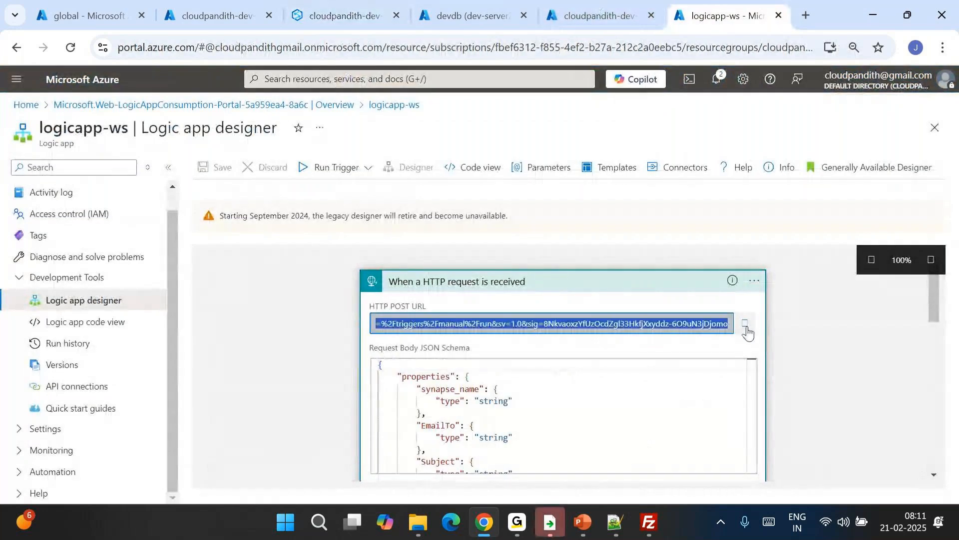
{"action": "left_click", "coordinate": [238, 5]}
{"action": "left_click", "coordinate": [340, 16]}
{"action": "key", "text": "ctrl+v"}
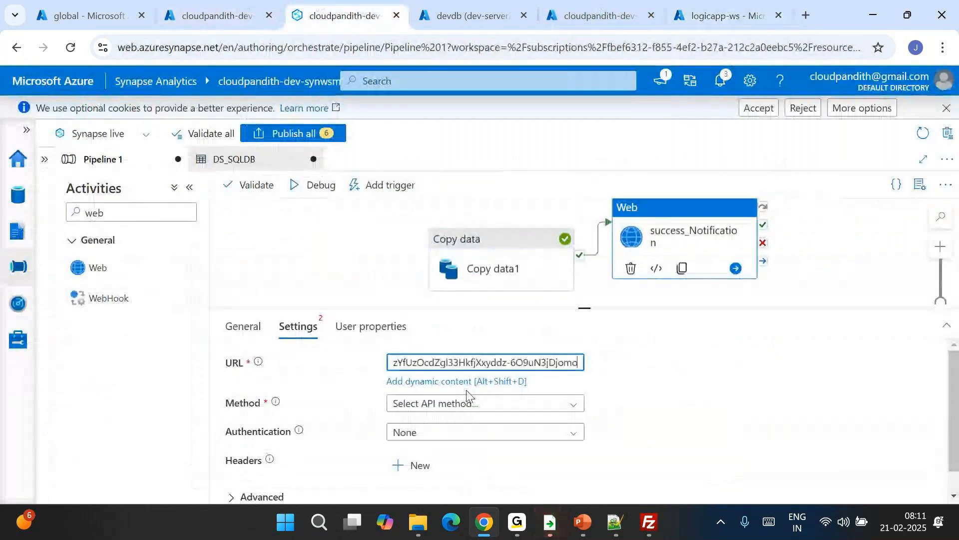
{"action": "left_click", "coordinate": [434, 402]}
{"action": "left_click", "coordinate": [440, 433]}
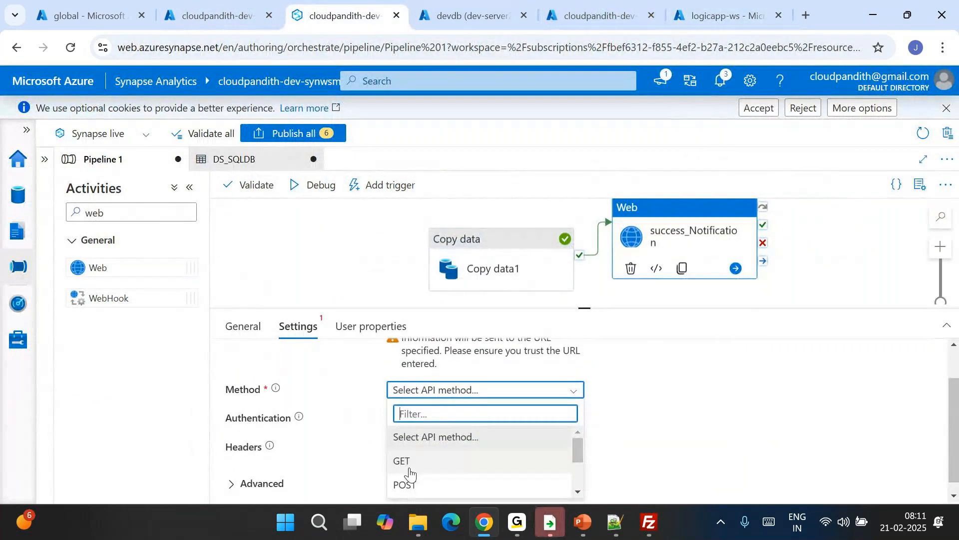
{"action": "left_click", "coordinate": [409, 487]}
Copy the Success JSON block, lines 42–50, from new 8 in Notepad++
{"action": "key", "text": "alt+Tab"}
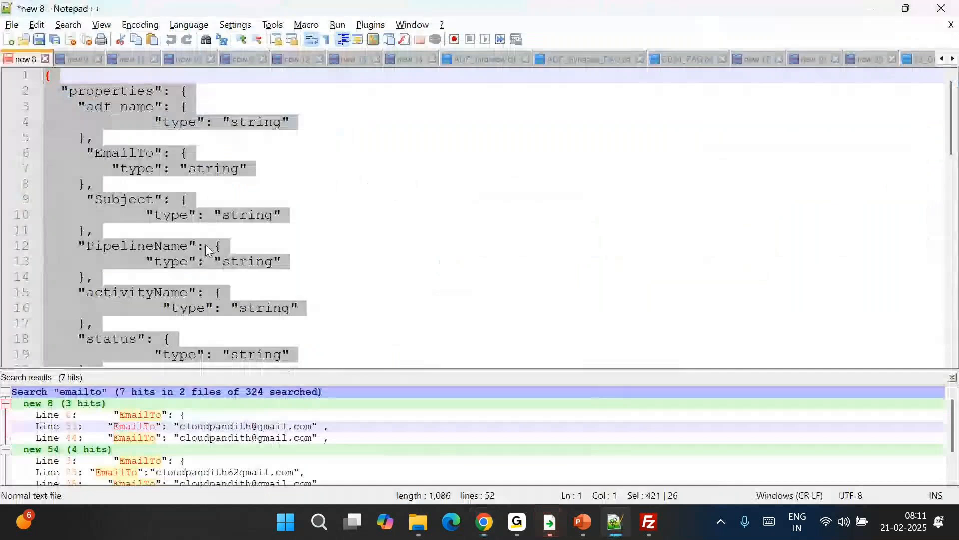
{"action": "scroll", "coordinate": [202, 242], "scroll_direction": "down", "scroll_amount": 5}
{"action": "scroll", "coordinate": [202, 242], "scroll_direction": "down", "scroll_amount": 6}
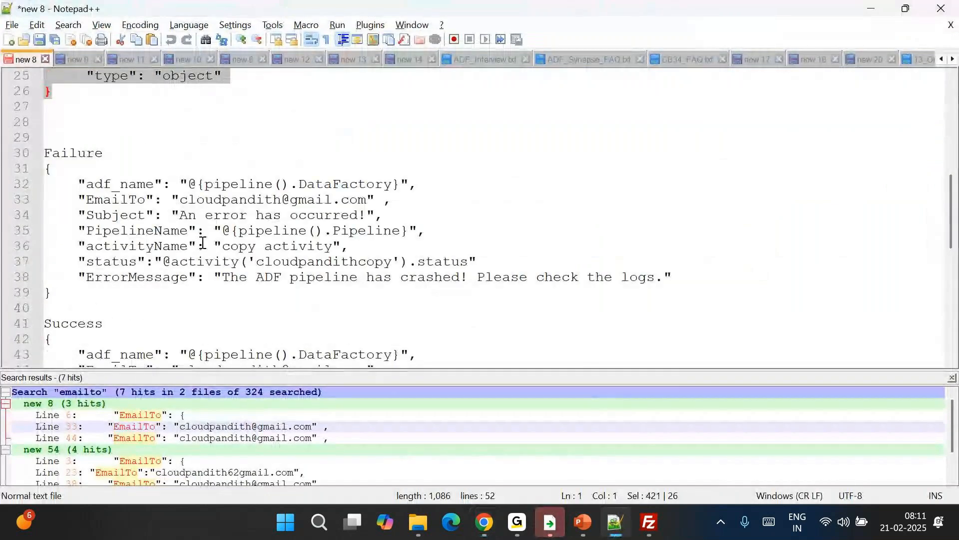
{"action": "left_click_drag", "start_coordinate": [55, 324], "coordinate": [37, 206]}
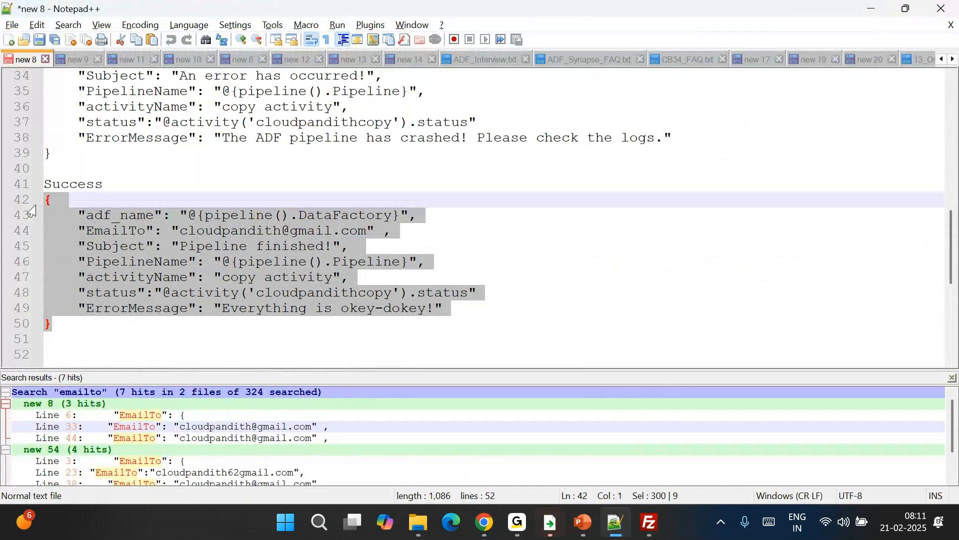
{"action": "key", "text": "alt+Tab"}
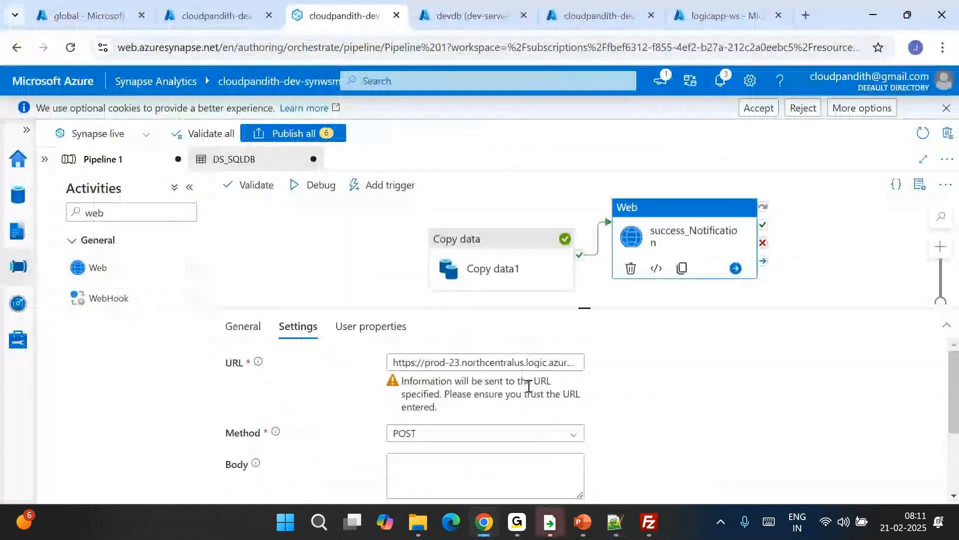
Paste the Success JSON into the web activity body and rename adf_name to synapse_name
{"action": "left_click", "coordinate": [437, 457]}
{"action": "left_click", "coordinate": [413, 441]}
{"action": "left_click", "coordinate": [600, 180]}
{"action": "key", "text": "ctrl+v"}
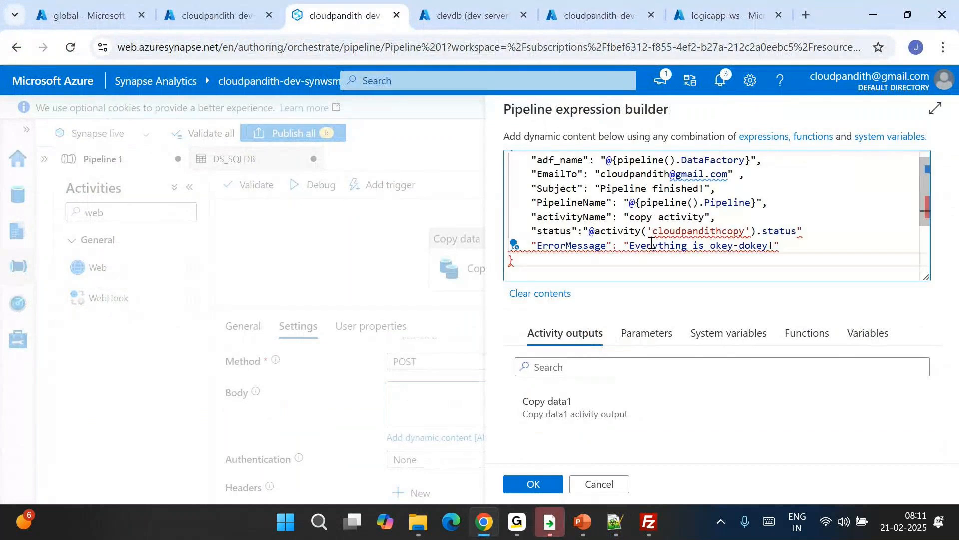
{"action": "scroll", "coordinate": [651, 244], "scroll_direction": "up", "scroll_amount": 1}
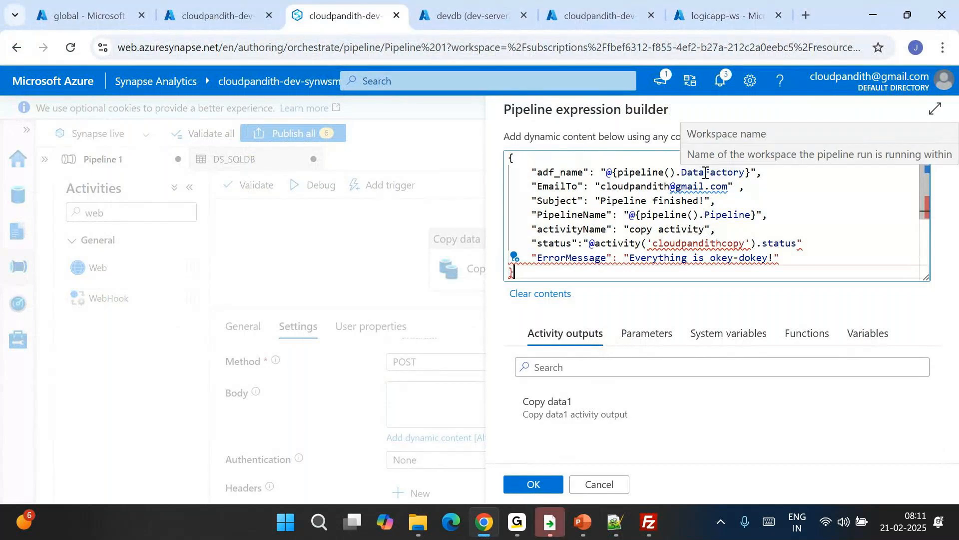
{"action": "left_click", "coordinate": [549, 171]}
{"action": "key", "text": "BackSpace"}
{"action": "key", "text": "BackSpace"}
{"action": "key", "text": "BackSpace"}
{"action": "type", "text": "synap"}
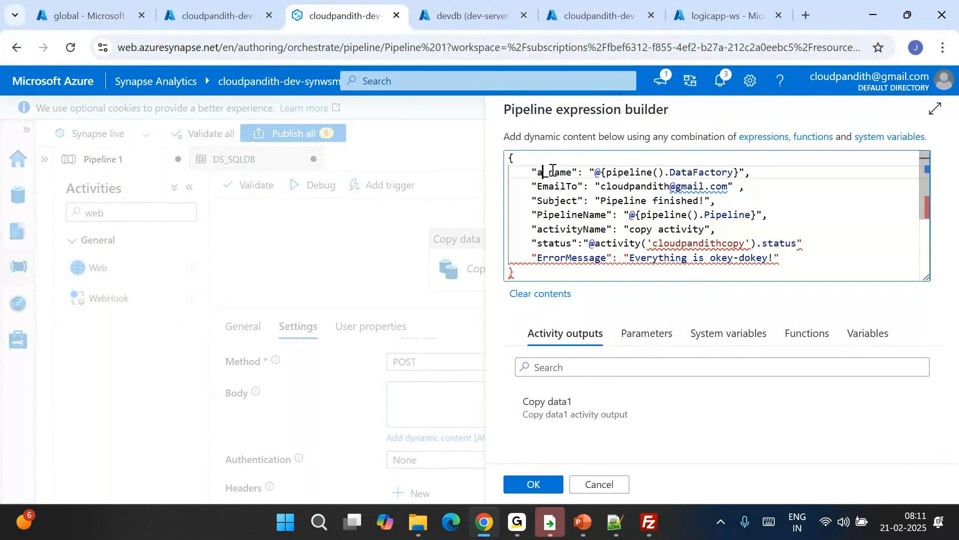
{"action": "type", "text": "se"}
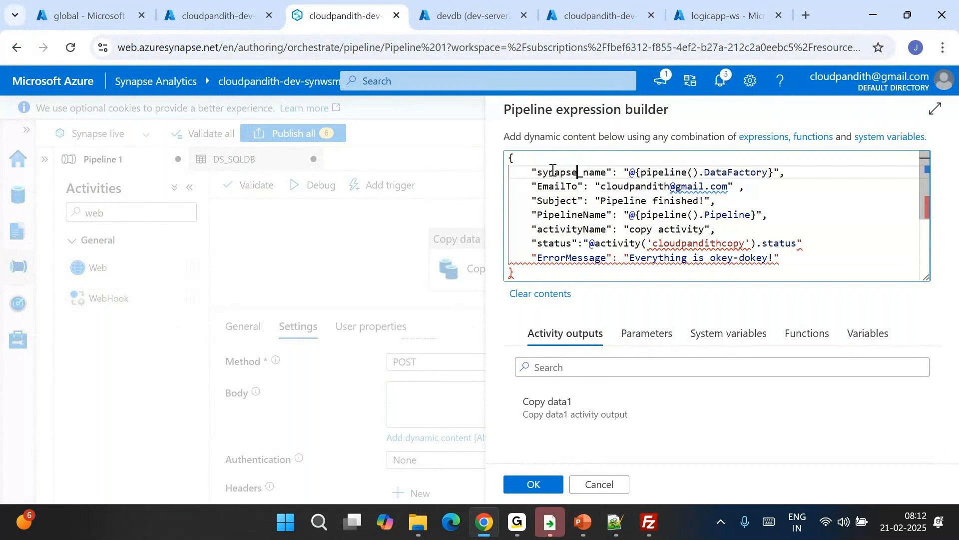
Try the Workspace name system variable for synapse_name, undo it, then open a new browser tab
{"action": "double_click", "coordinate": [559, 172]}
{"action": "left_click_drag", "start_coordinate": [632, 174], "coordinate": [705, 173]}
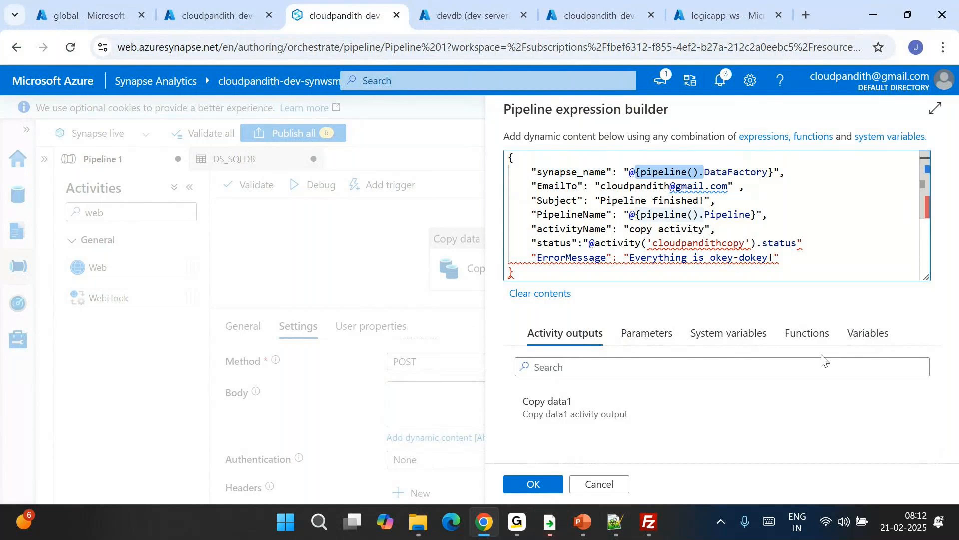
{"action": "left_click", "coordinate": [718, 333]}
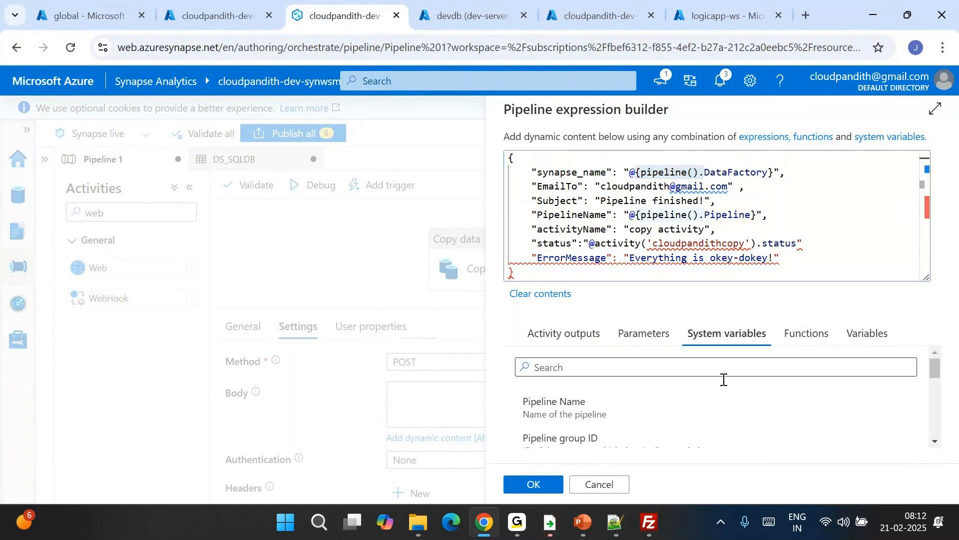
{"action": "scroll", "coordinate": [723, 380], "scroll_direction": "down", "scroll_amount": 10}
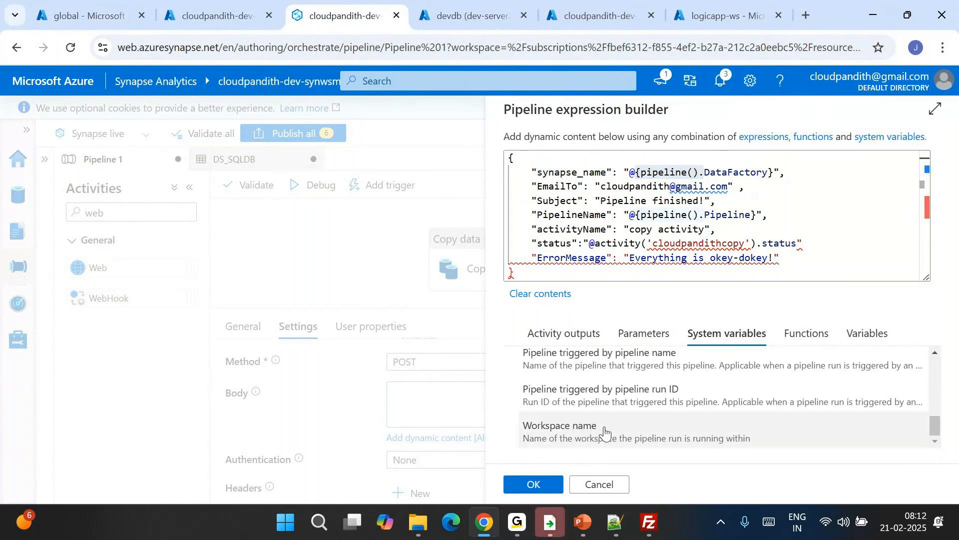
{"action": "left_click_drag", "start_coordinate": [630, 172], "coordinate": [775, 173]}
{"action": "key", "text": "BackSpace"}
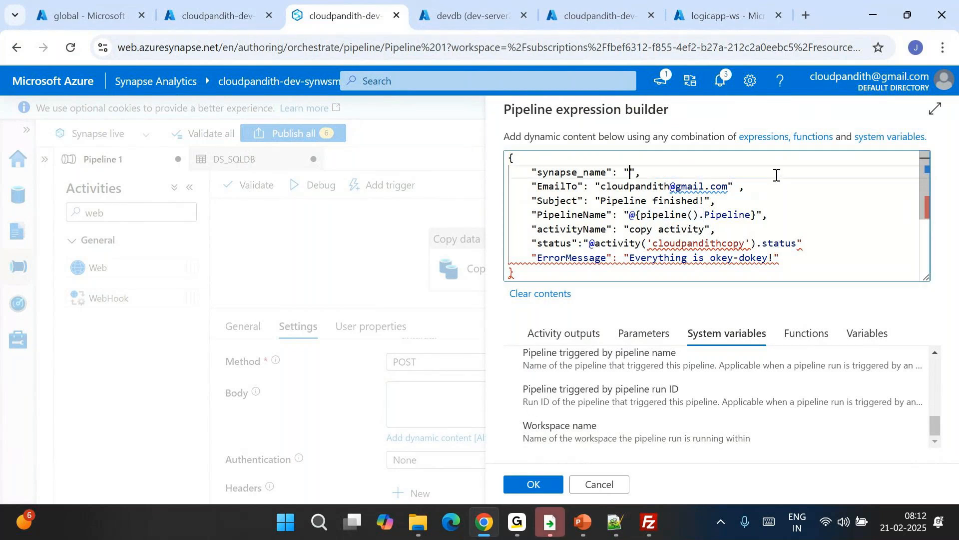
{"action": "left_click", "coordinate": [585, 439]}
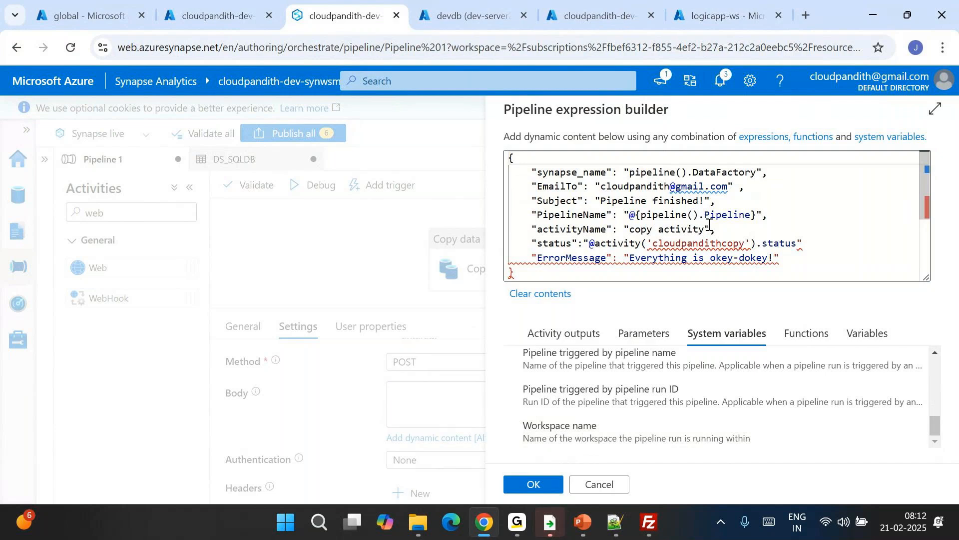
{"action": "left_click_drag", "start_coordinate": [630, 172], "coordinate": [756, 173]}
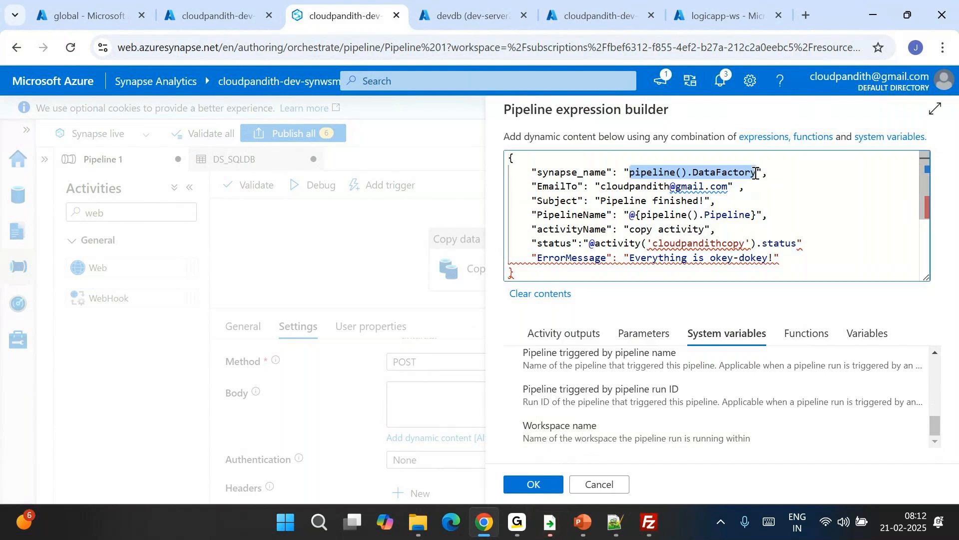
{"action": "key", "text": "ctrl+z"}
{"action": "key", "text": "ctrl+z"}
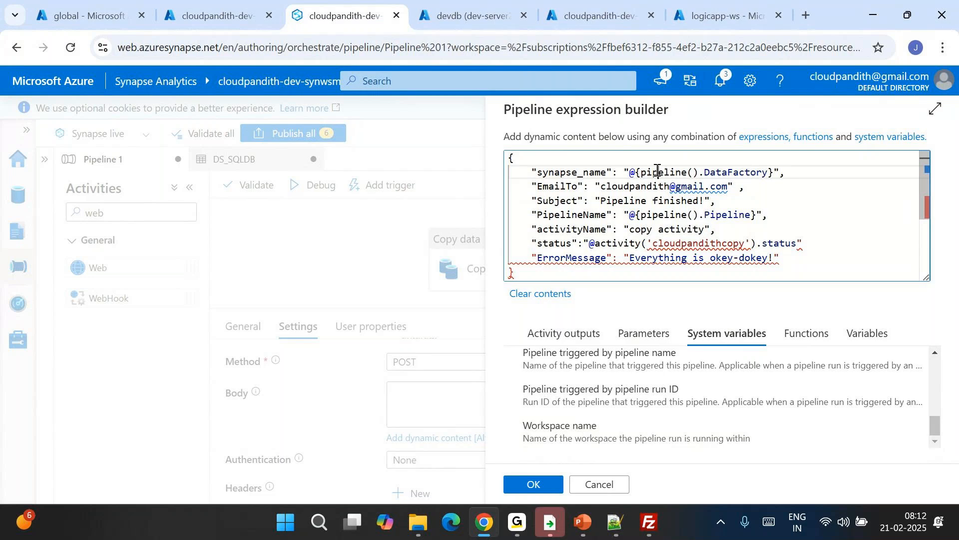
{"action": "double_click", "coordinate": [738, 172]}
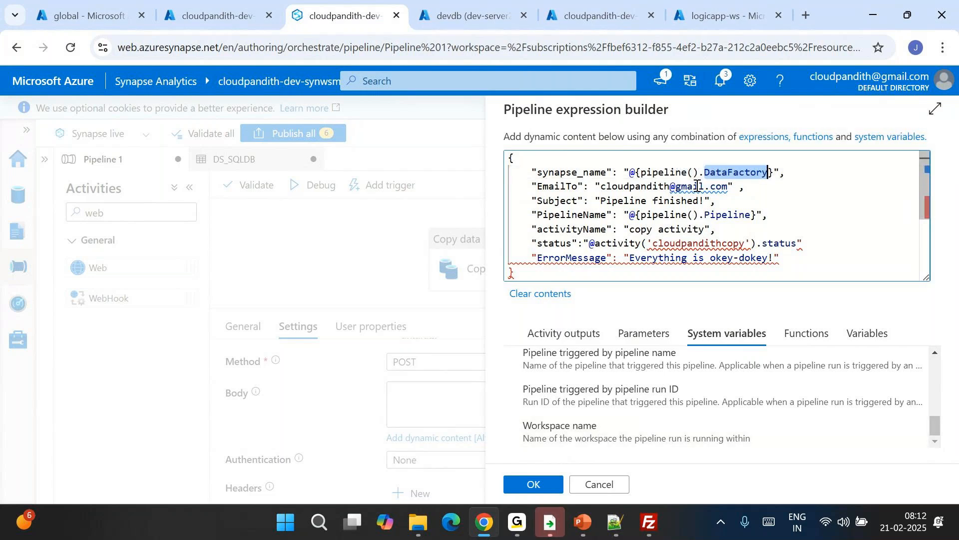
{"action": "left_click", "coordinate": [672, 187]}
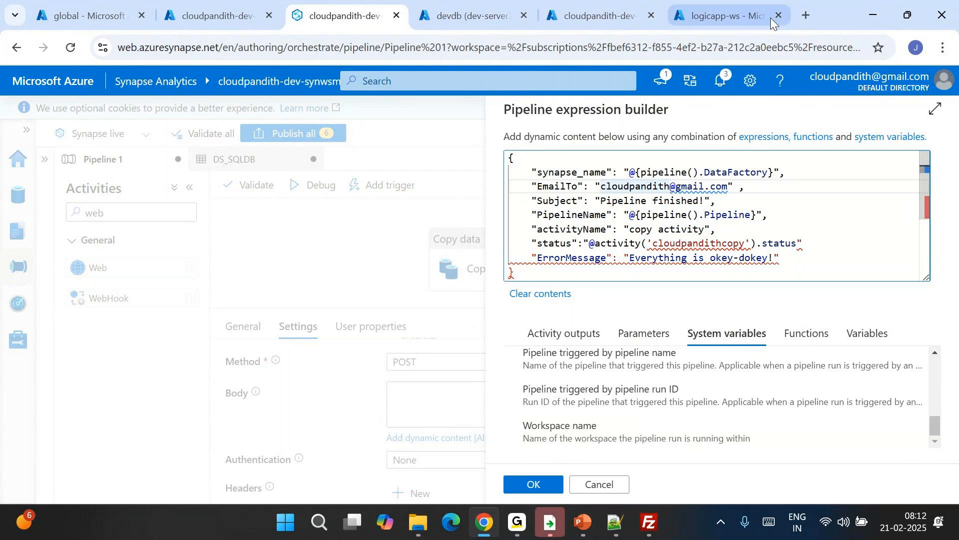
{"action": "left_click", "coordinate": [805, 15]}
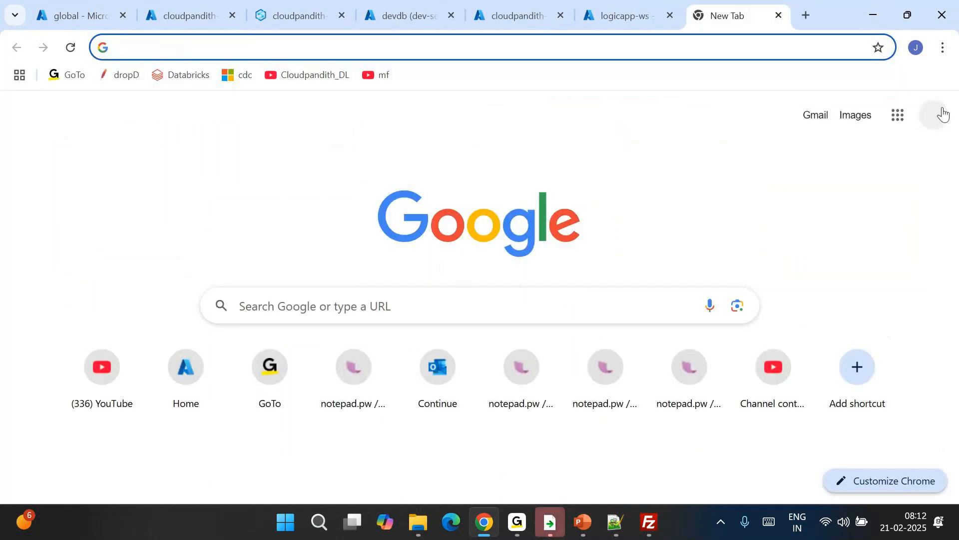
Switch to the second Google account, open its Gmail, then return to the devdb tab
{"action": "left_click", "coordinate": [933, 122]}
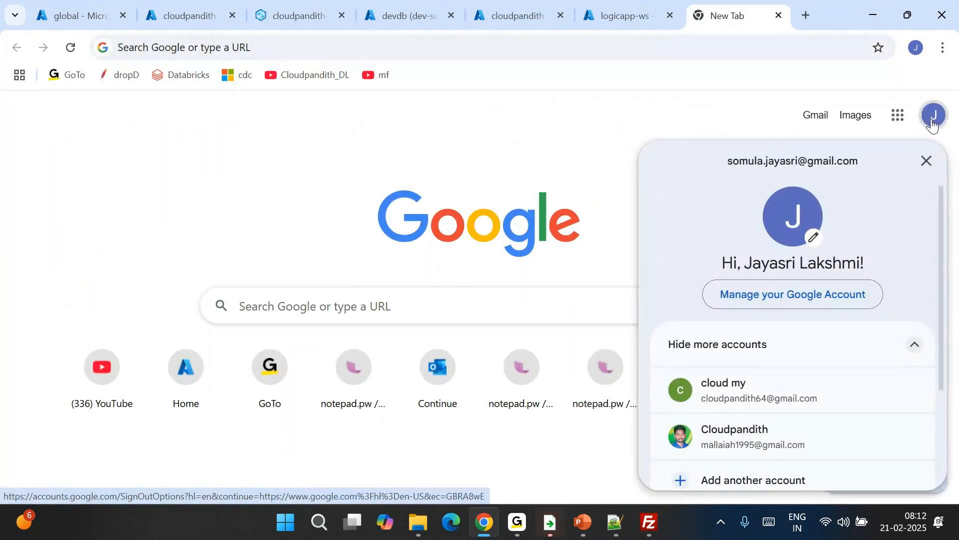
{"action": "left_click", "coordinate": [933, 122]}
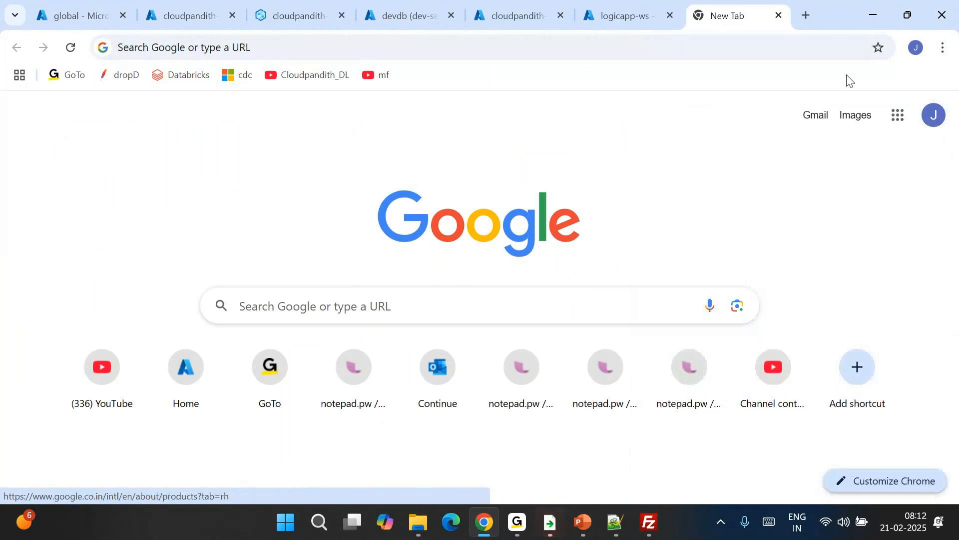
{"action": "left_click", "coordinate": [935, 125]}
{"action": "left_click", "coordinate": [771, 396]}
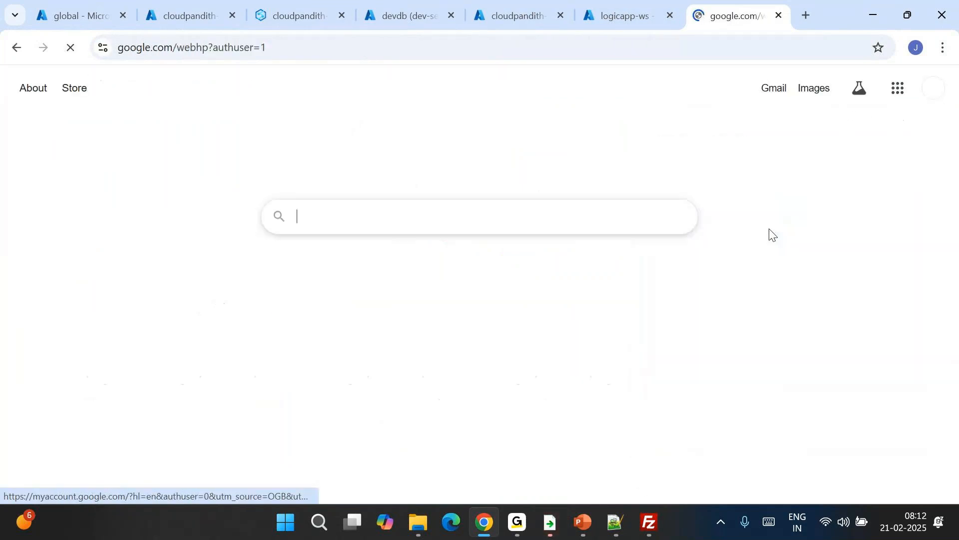
{"action": "left_click", "coordinate": [774, 96]}
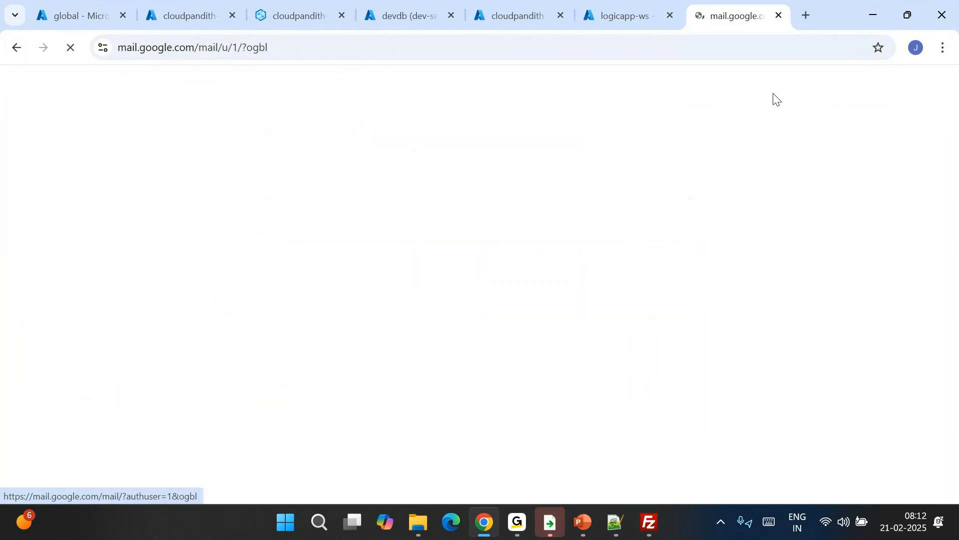
{"action": "left_click", "coordinate": [413, 4]}
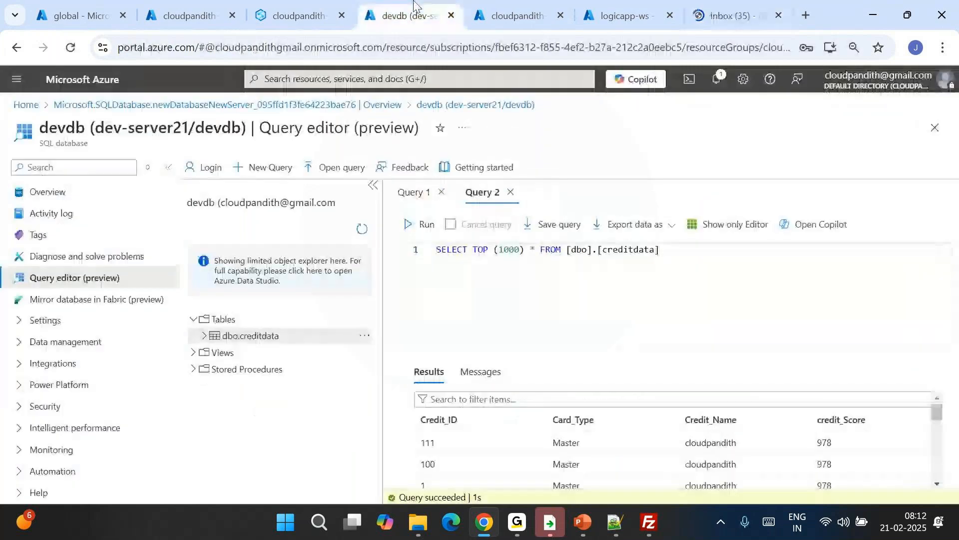
Change the status line's activity name to Copy Data1 and add the missing comma
{"action": "left_click", "coordinate": [299, 15]}
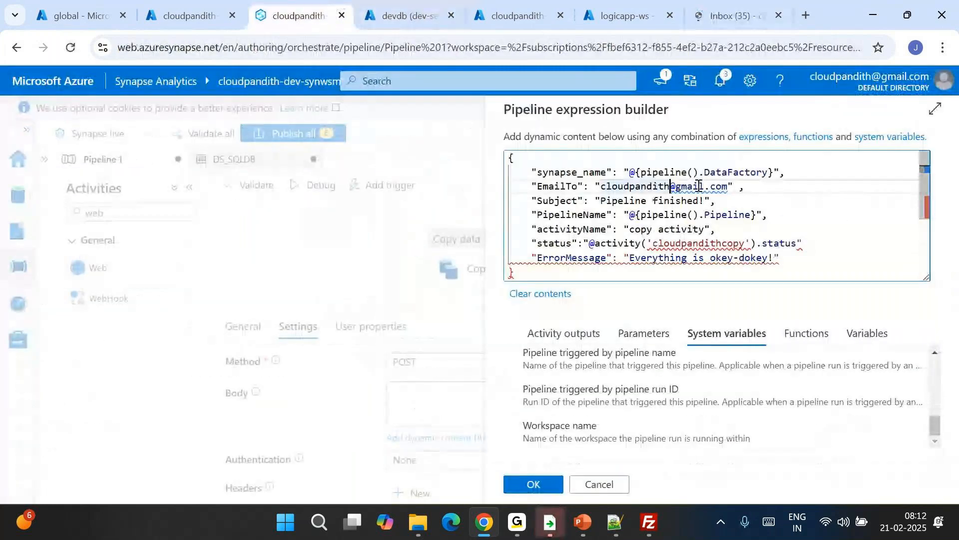
{"action": "type", "text": "64"}
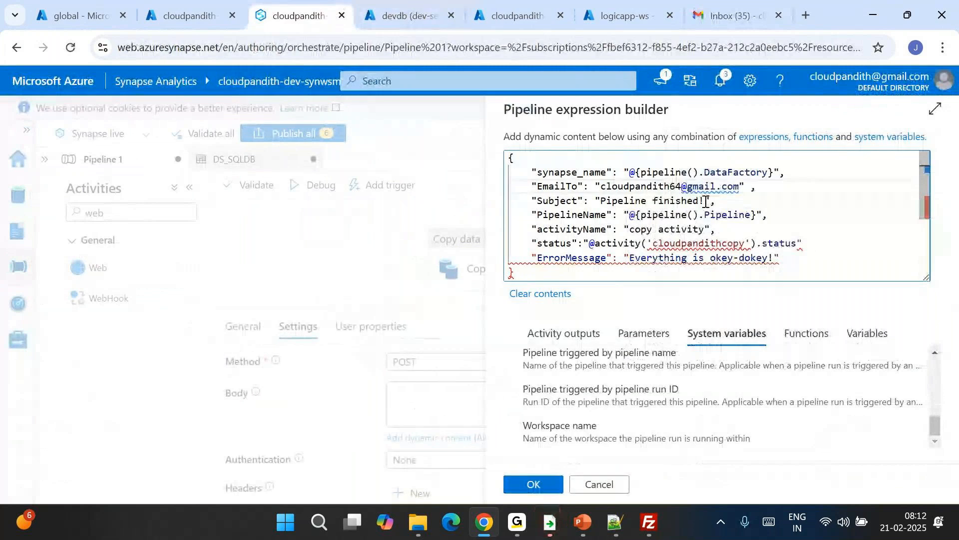
{"action": "left_click_drag", "start_coordinate": [642, 214], "coordinate": [750, 215]}
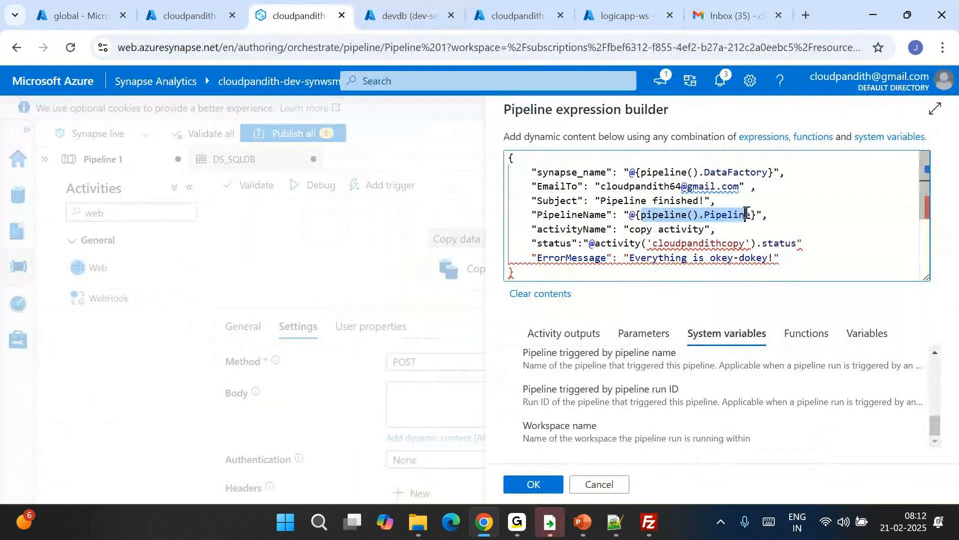
{"action": "left_click", "coordinate": [647, 230]}
{"action": "double_click", "coordinate": [688, 247]}
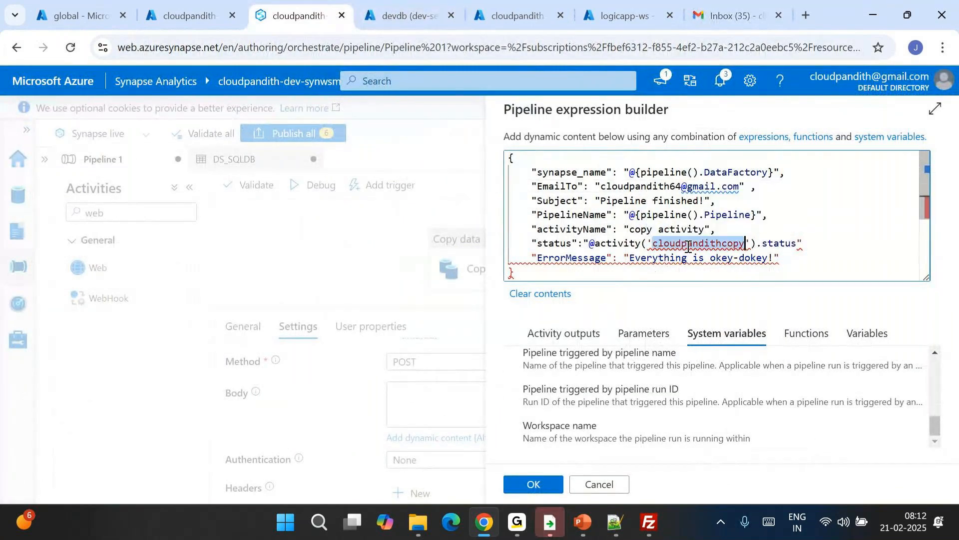
{"action": "key", "text": "BackSpace"}
{"action": "type", "text": "Copy Da"}
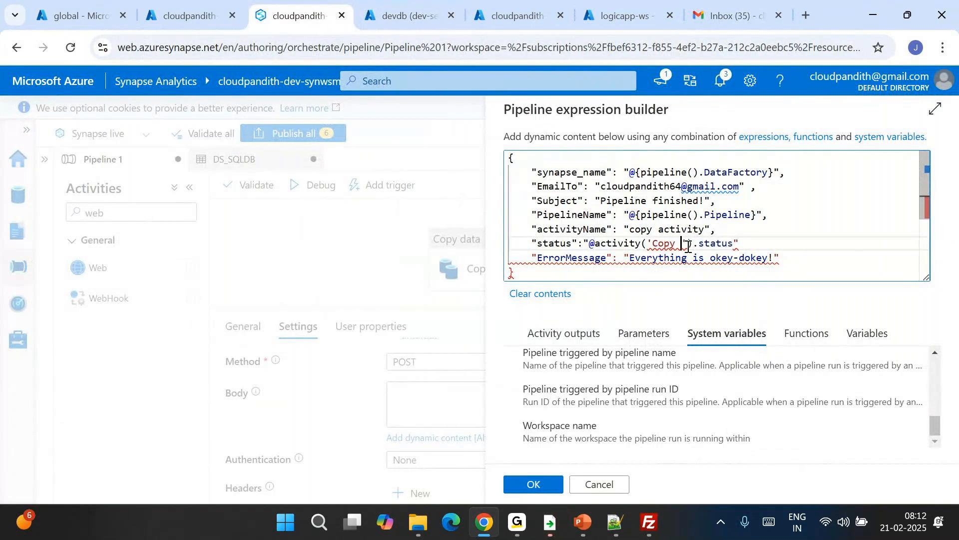
{"action": "type", "text": "ta1"}
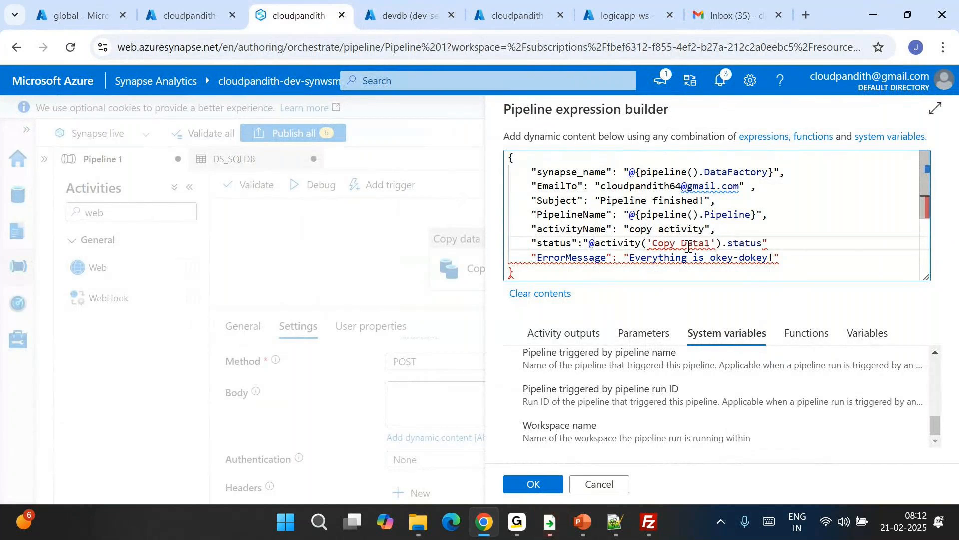
{"action": "double_click", "coordinate": [745, 244]}
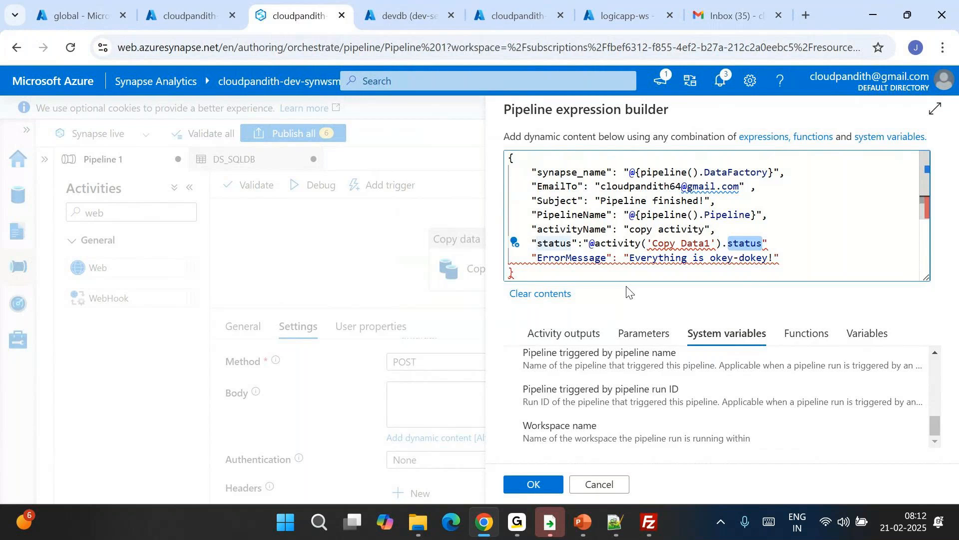
{"action": "left_click", "coordinate": [771, 248]}
{"action": "type", "text": ","}
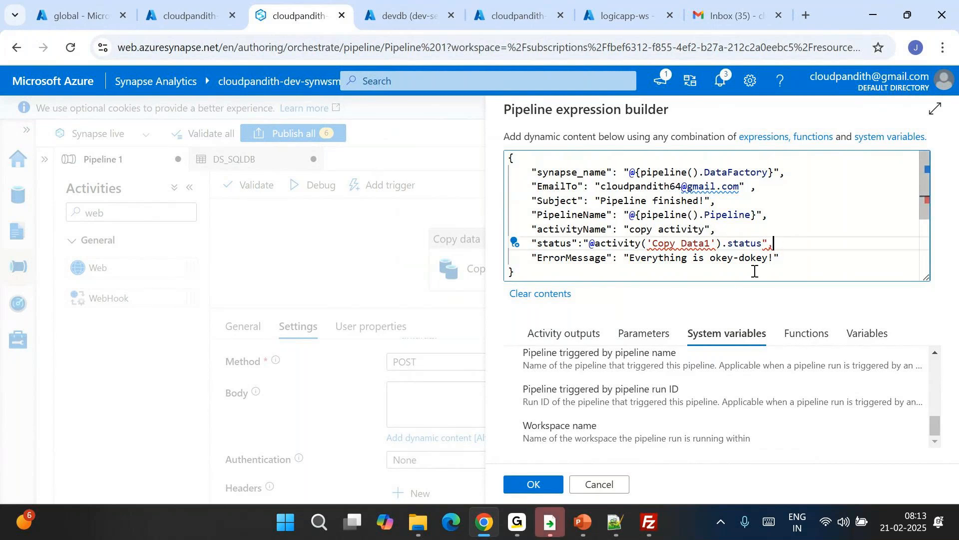
Rebuild the status value as @{activity('Copy data1').status} and confirm the body with OK
{"action": "mouse_move", "coordinate": [681, 241]}
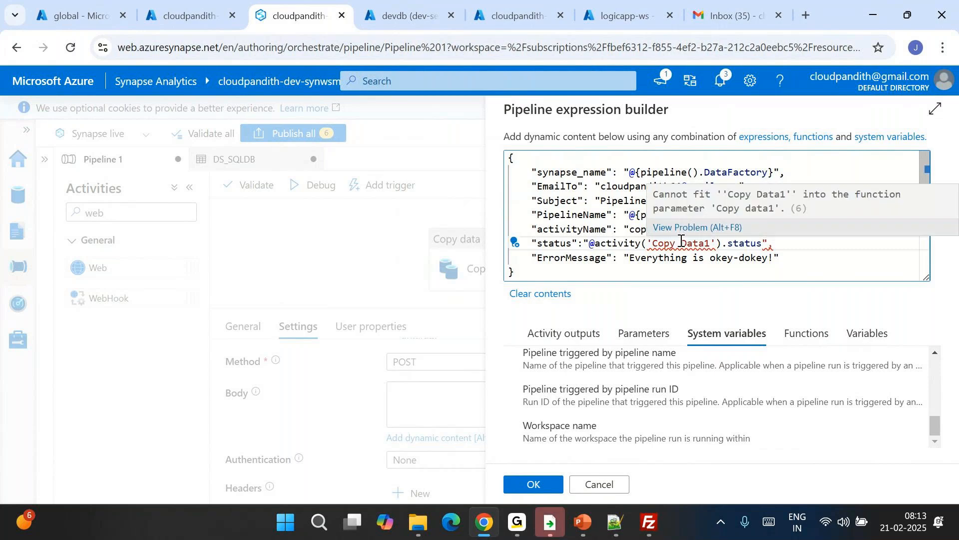
{"action": "left_click_drag", "start_coordinate": [763, 244], "coordinate": [591, 245]}
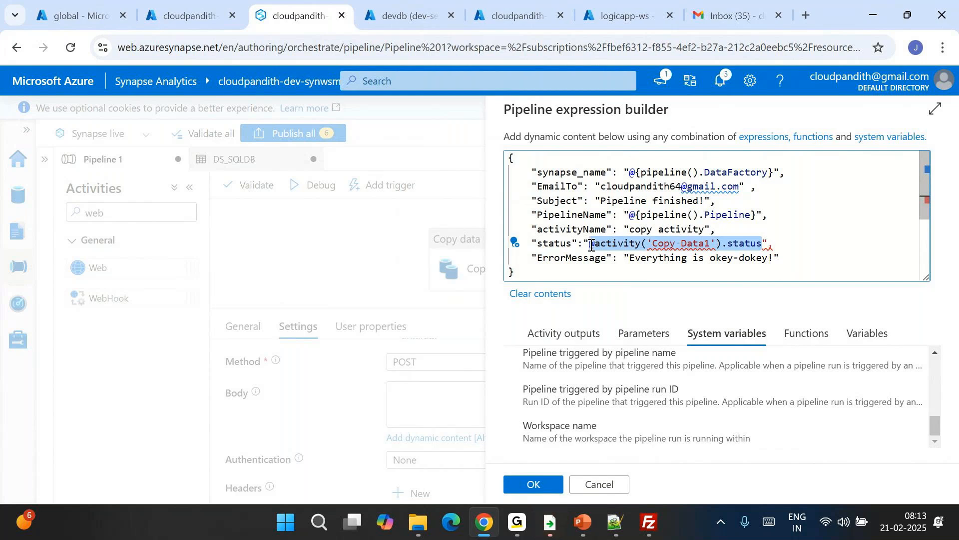
{"action": "key", "text": "BackSpace"}
{"action": "left_click", "coordinate": [565, 333]}
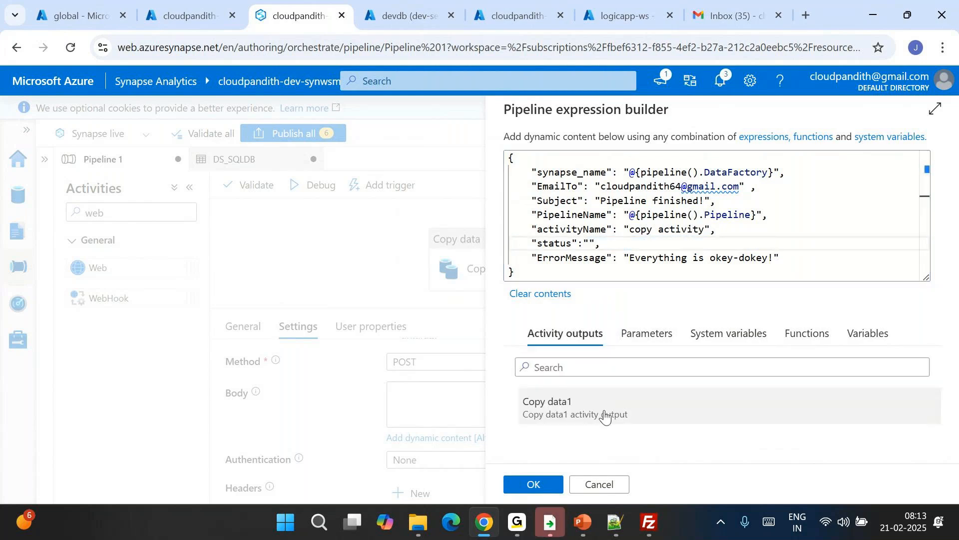
{"action": "left_click", "coordinate": [605, 416]}
{"action": "double_click", "coordinate": [734, 244]}
{"action": "type", "text": "status"}
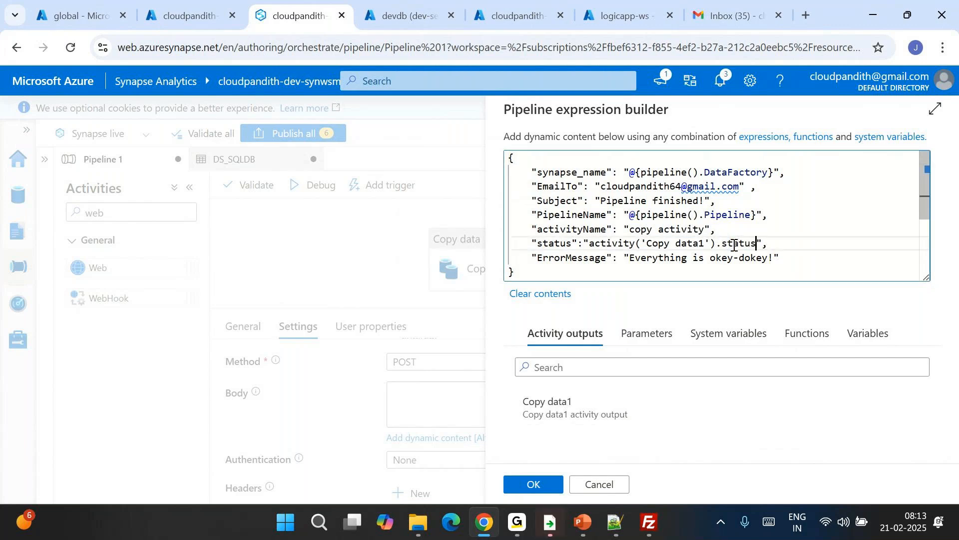
{"action": "type", "text": "}"}
{"action": "left_click", "coordinate": [591, 248]}
{"action": "type", "text": "@{"}
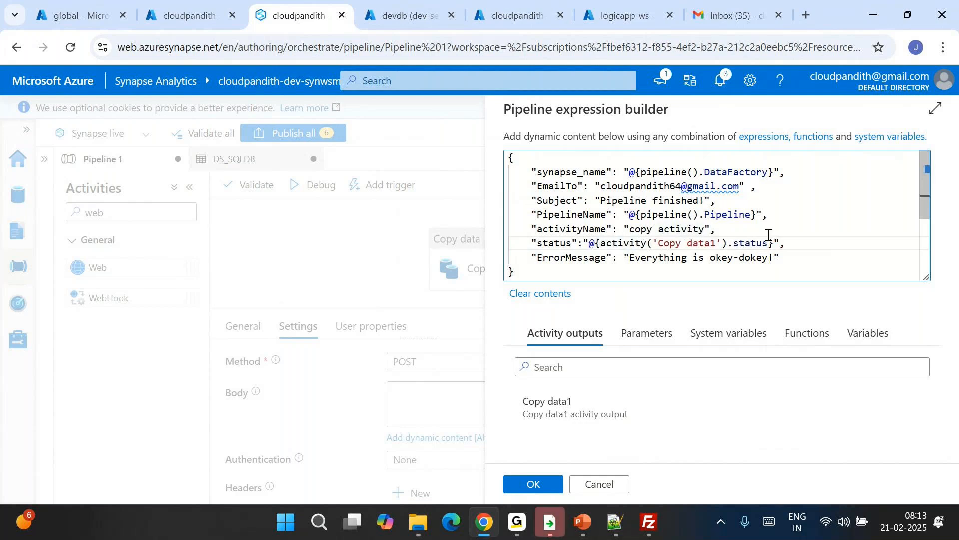
{"action": "left_click_drag", "start_coordinate": [788, 243], "coordinate": [532, 243]}
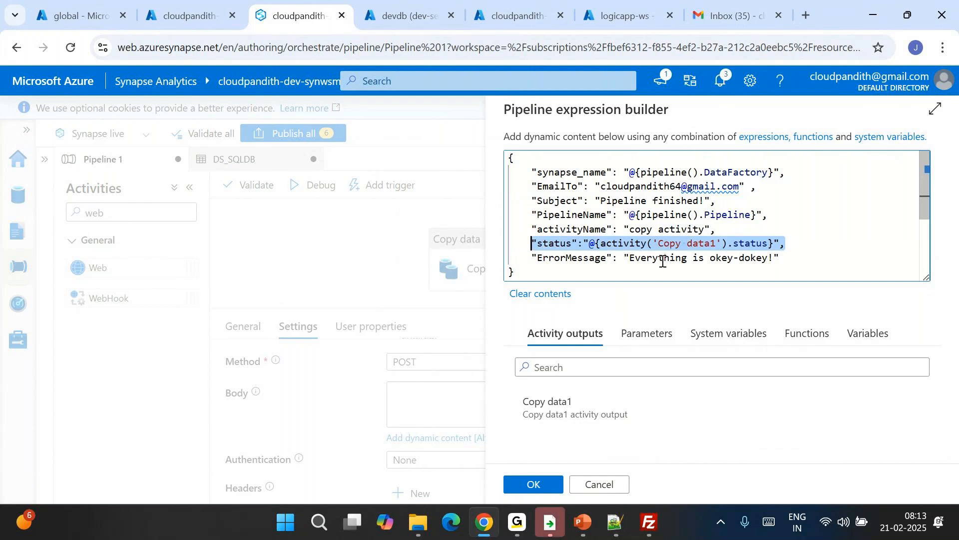
{"action": "left_click_drag", "start_coordinate": [655, 257], "coordinate": [800, 255]}
{"action": "left_click", "coordinate": [801, 254]}
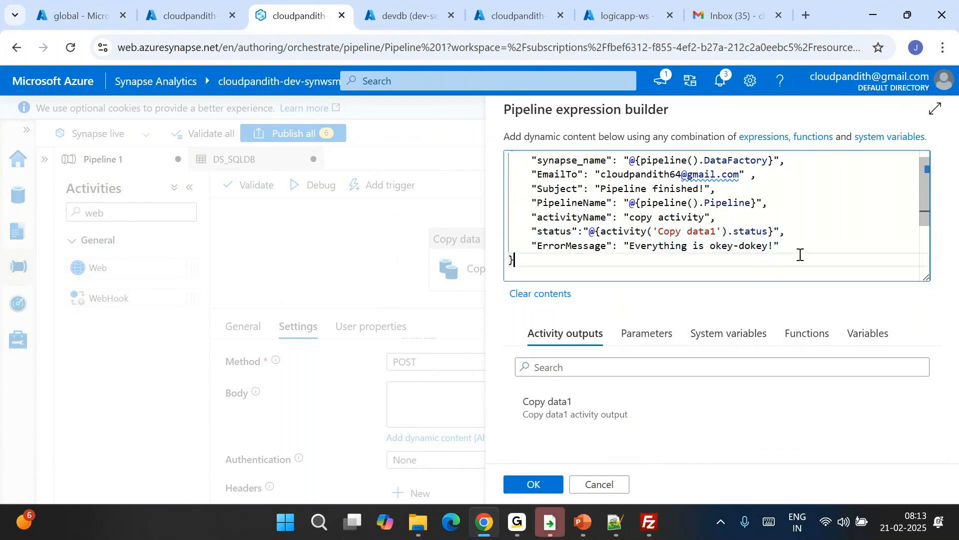
{"action": "key", "text": "ctrl+a"}
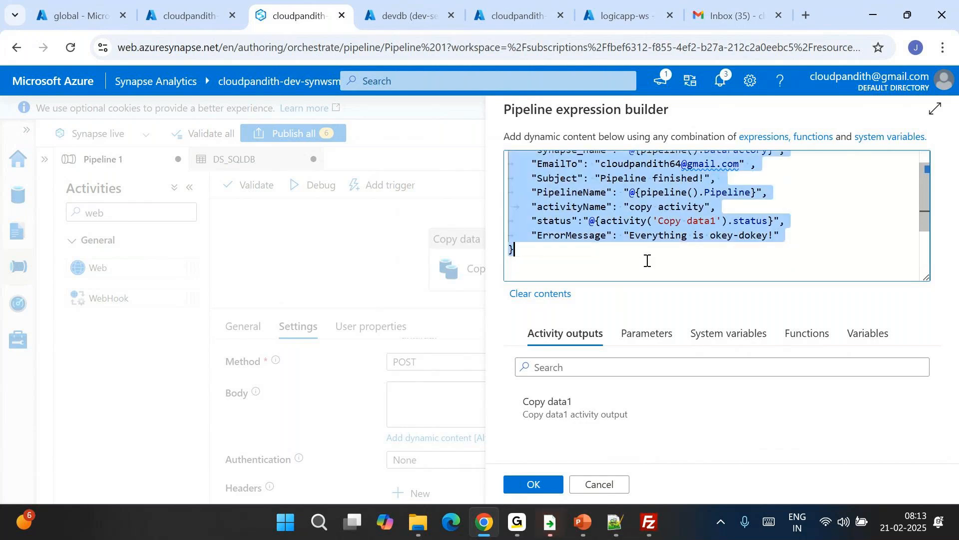
{"action": "left_click", "coordinate": [635, 259]}
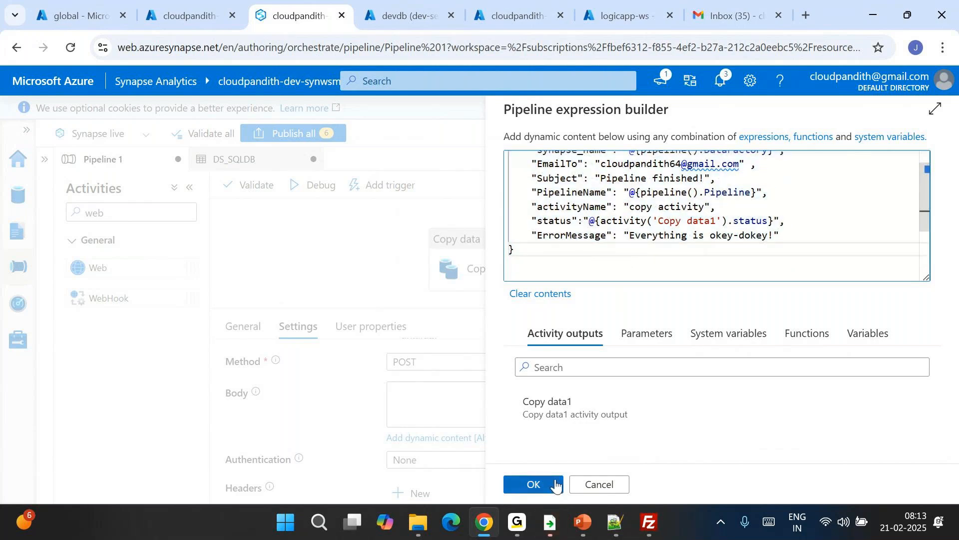
{"action": "left_click", "coordinate": [544, 485]}
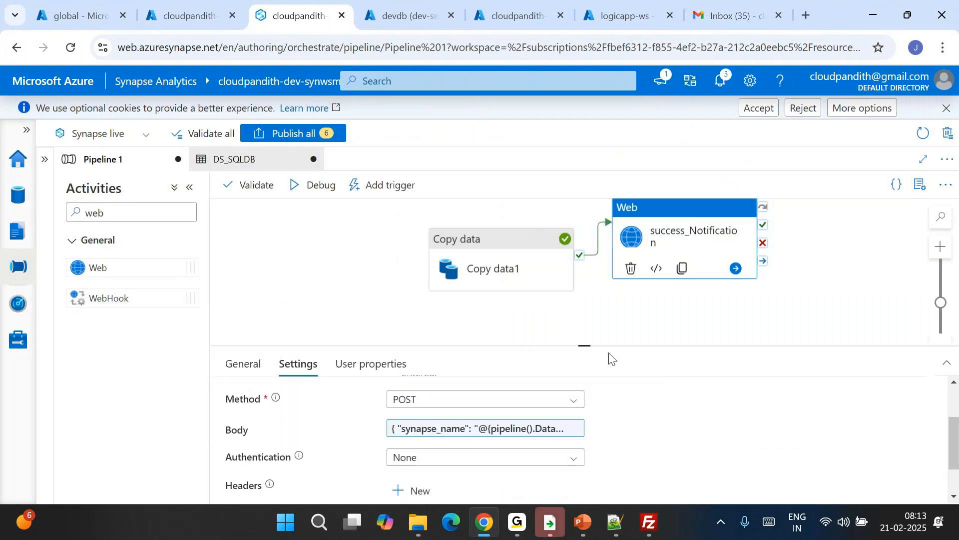
Clone the success notification and connect it to Copy data1's on-failure output
{"action": "left_click", "coordinate": [682, 268]}
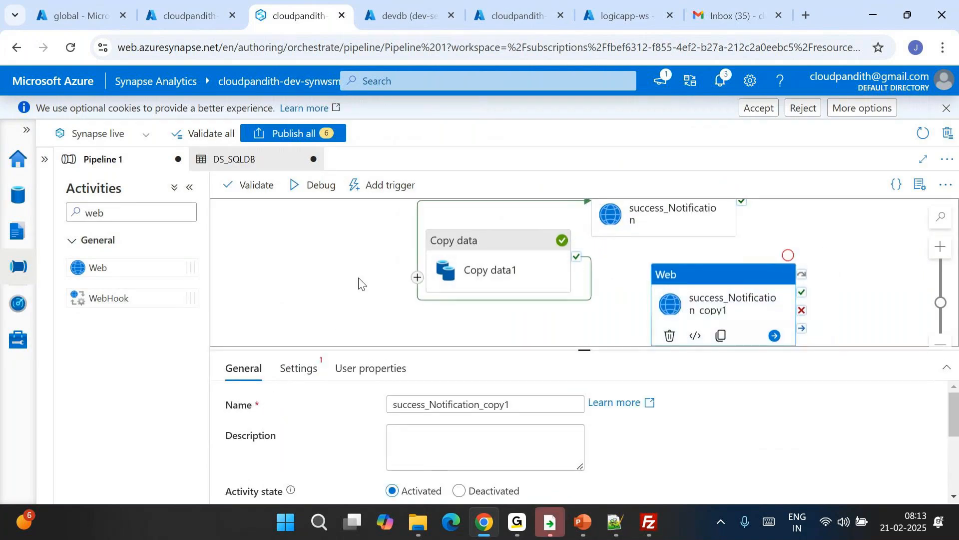
{"action": "left_click", "coordinate": [529, 270]}
{"action": "left_click_drag", "start_coordinate": [577, 270], "coordinate": [689, 302]}
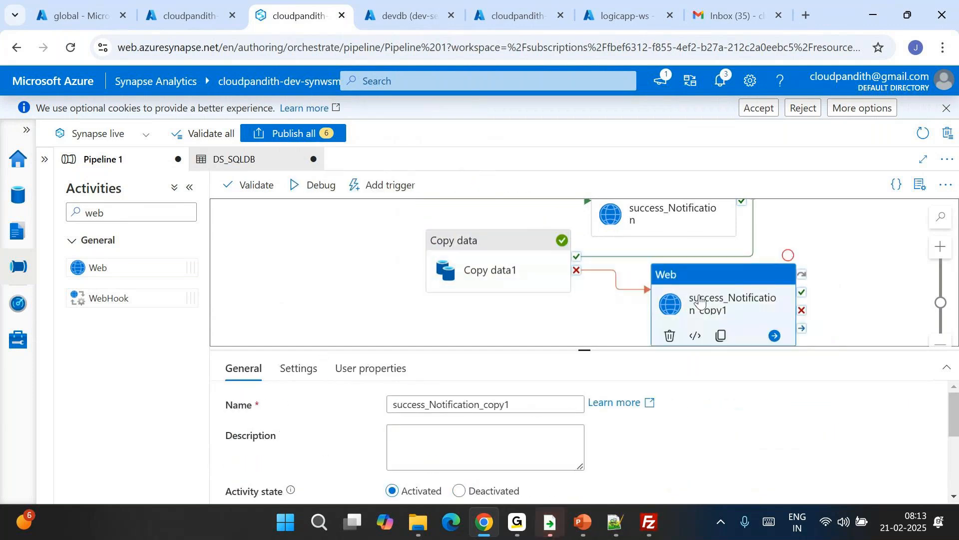
Rename the copy Failure_Notification and open its Settings body for editing
{"action": "left_click", "coordinate": [429, 404]}
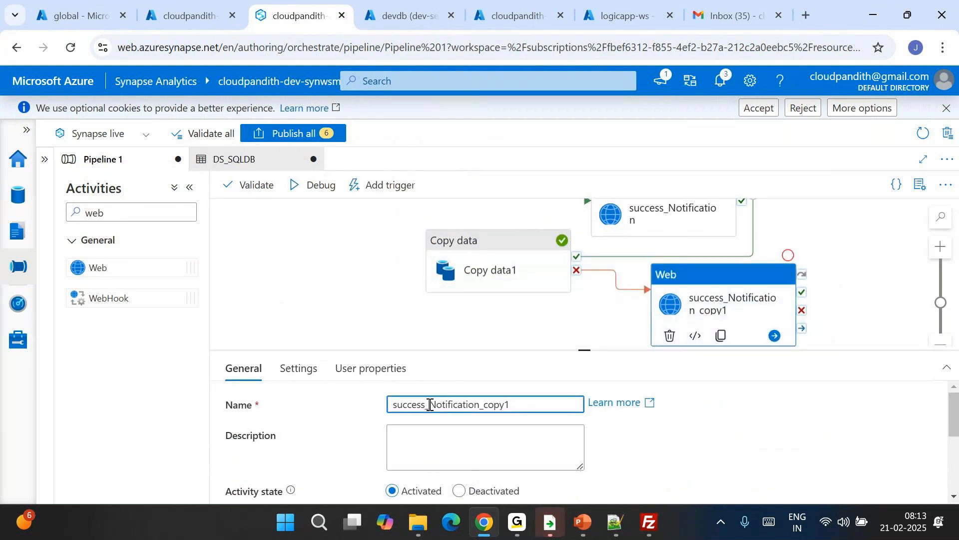
{"action": "key", "text": "BackSpace"}
{"action": "key", "text": "BackSpace"}
{"action": "key", "text": "BackSpace"}
{"action": "key", "text": "BackSpace"}
{"action": "key", "text": "BackSpace"}
{"action": "key", "text": "BackSpace"}
{"action": "key", "text": "BackSpace"}
{"action": "type", "text": "Failure"}
{"action": "left_click", "coordinate": [476, 404]}
{"action": "key", "text": "shift+End"}
{"action": "key", "text": "BackSpace"}
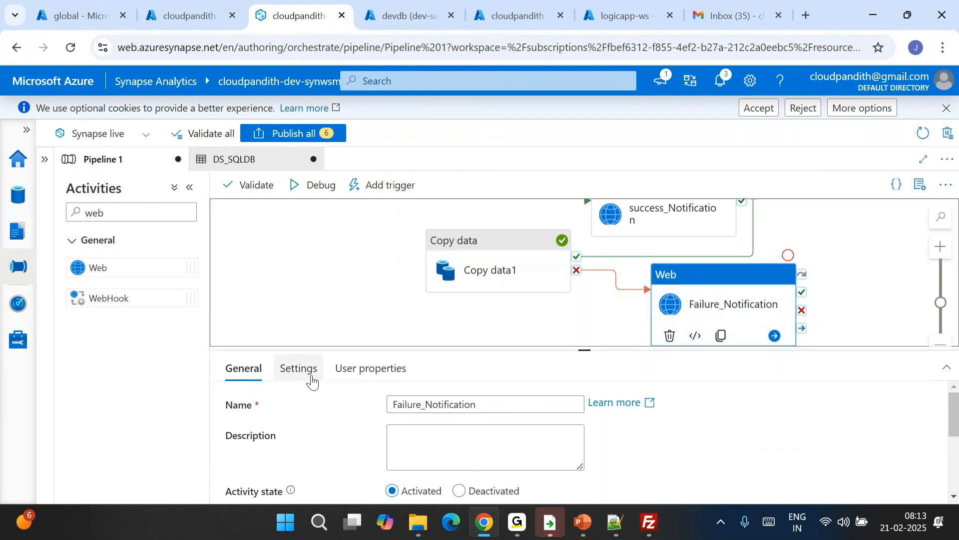
{"action": "left_click", "coordinate": [311, 380]}
{"action": "scroll", "coordinate": [500, 422], "scroll_direction": "down", "scroll_amount": 3}
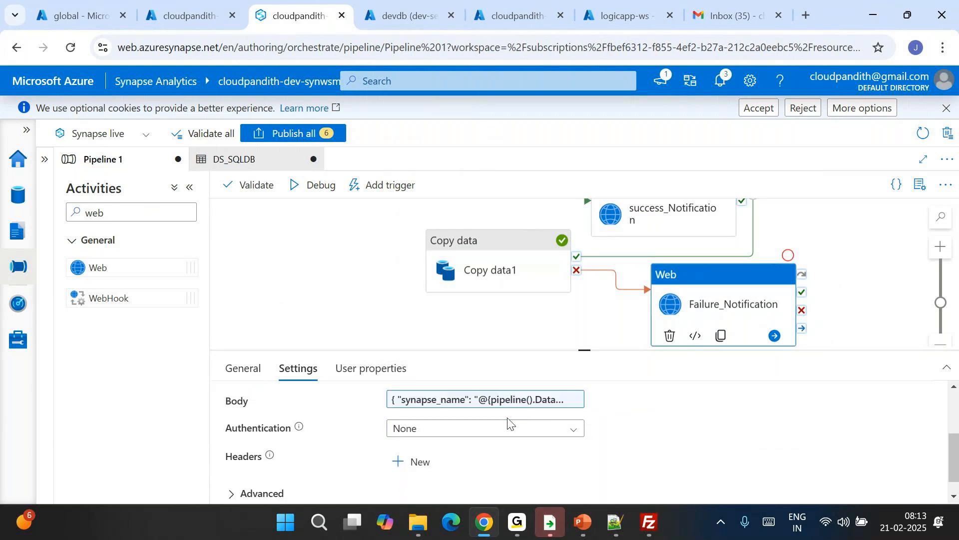
{"action": "left_click", "coordinate": [469, 400]}
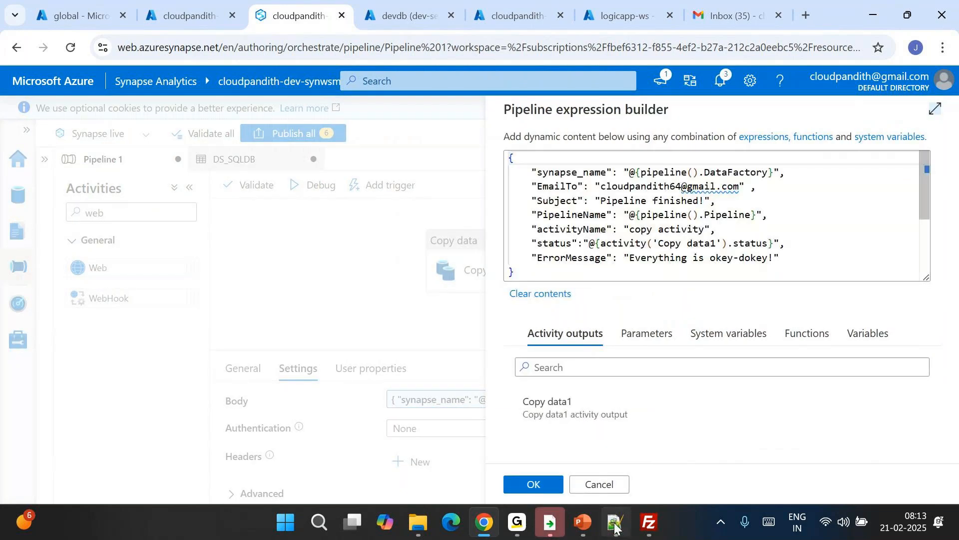
Replace the body with the Failure JSON from Notepad++ and rename adf_name to synapse_name
{"action": "key", "text": "alt+Tab"}
{"action": "scroll", "coordinate": [273, 310], "scroll_direction": "down", "scroll_amount": 4}
{"action": "scroll", "coordinate": [273, 306], "scroll_direction": "up", "scroll_amount": 6}
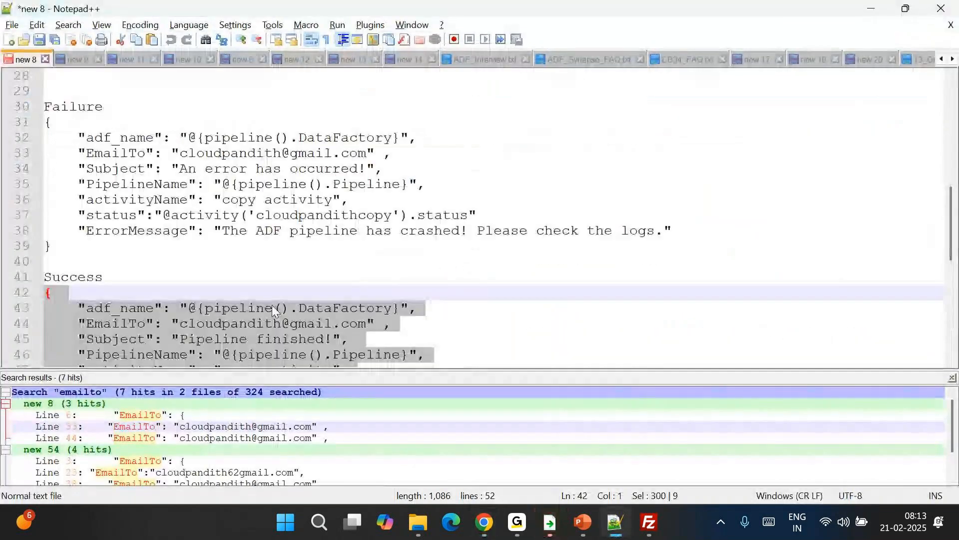
{"action": "left_click_drag", "start_coordinate": [69, 244], "coordinate": [35, 131]}
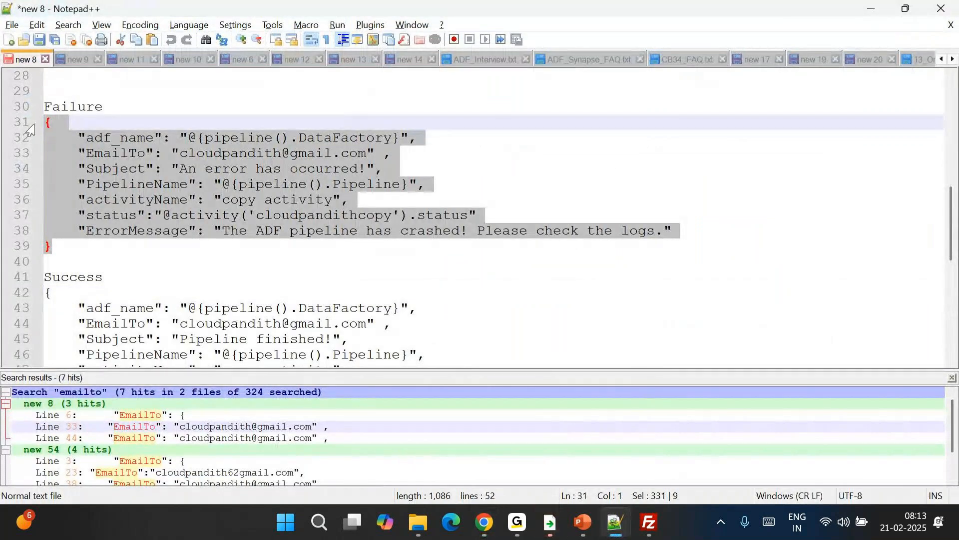
{"action": "key", "text": "alt+Tab"}
{"action": "key", "text": "ctrl+a"}
{"action": "key", "text": "BackSpace"}
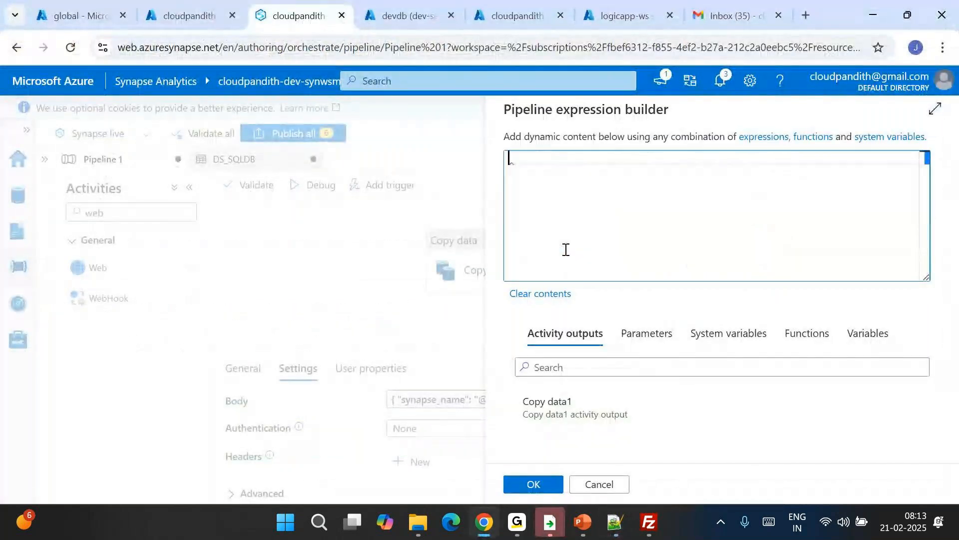
{"action": "key", "text": "ctrl+v"}
{"action": "scroll", "coordinate": [575, 193], "scroll_direction": "up", "scroll_amount": 1}
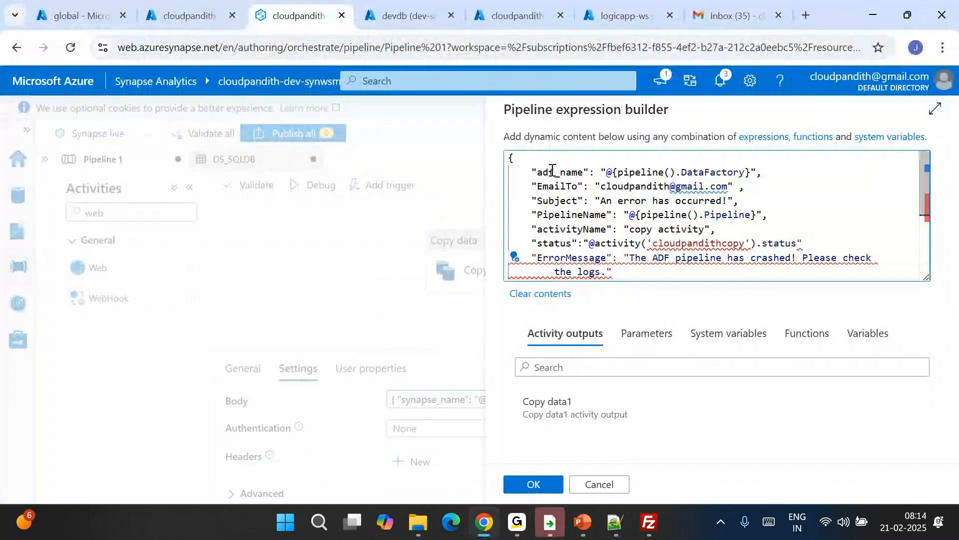
{"action": "left_click", "coordinate": [553, 170]}
{"action": "key", "text": "BackSpace"}
{"action": "key", "text": "BackSpace"}
{"action": "key", "text": "BackSpace"}
{"action": "type", "text": "synapse"}
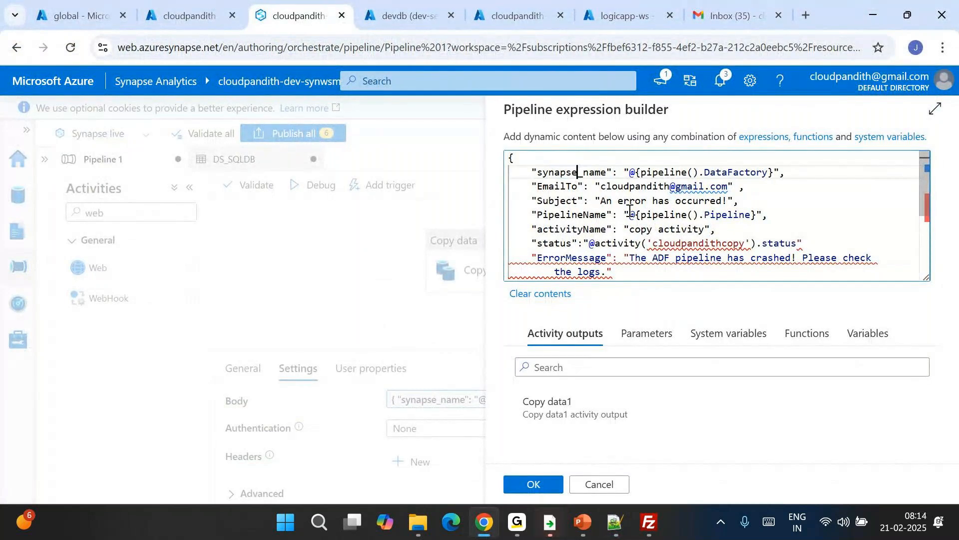
Correct the EmailTo address and the status expression to Copy data1, then confirm and start debugging
{"action": "left_click", "coordinate": [670, 186]}
{"action": "type", "text": "1"}
{"action": "type", "text": "4"}
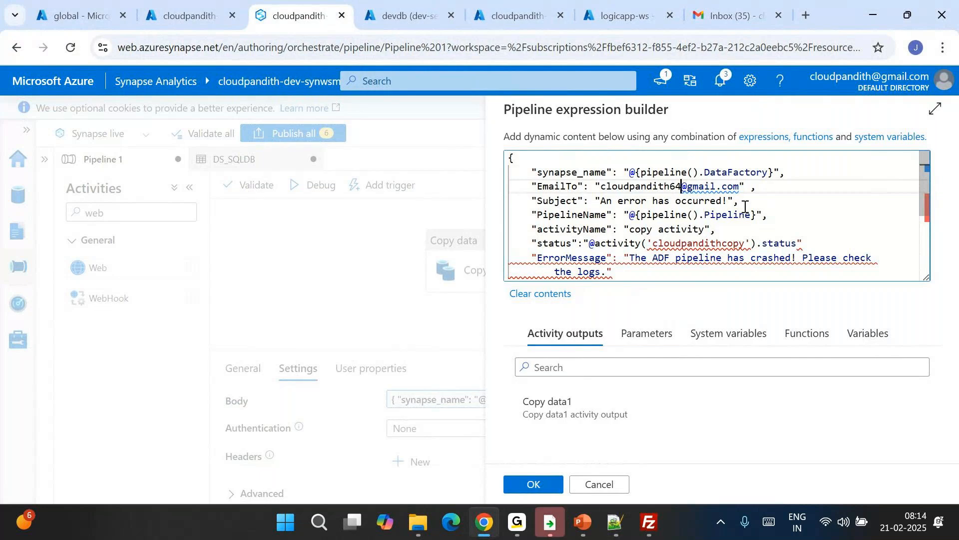
{"action": "double_click", "coordinate": [723, 242]}
{"action": "key", "text": "BackSpace"}
{"action": "type", "text": "c"}
{"action": "type", "text": "OPY DATA"}
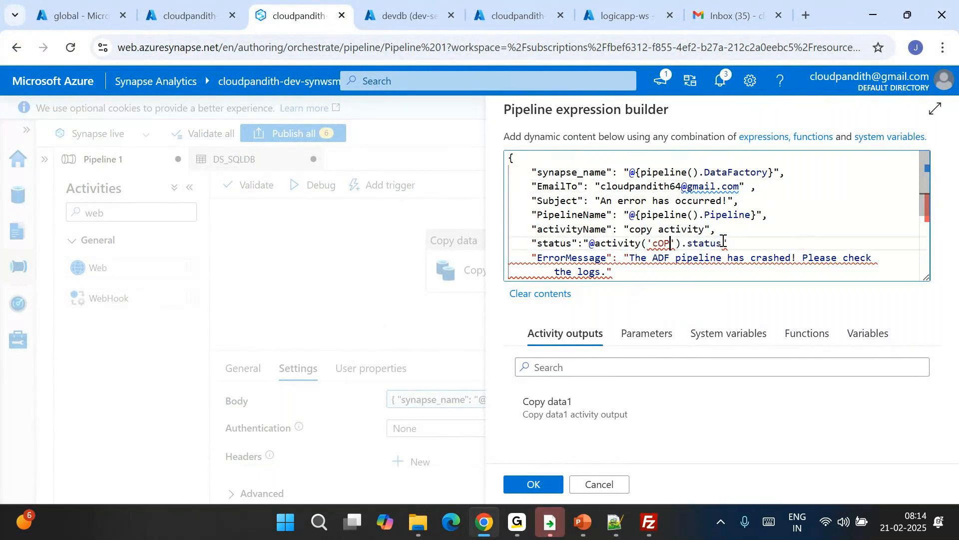
{"action": "key", "text": "BackSpace"}
{"action": "key", "text": "BackSpace"}
{"action": "key", "text": "BackSpace"}
{"action": "key", "text": "BackSpace"}
{"action": "key", "text": "BackSpace"}
{"action": "key", "text": "BackSpace"}
{"action": "key", "text": "BackSpace"}
{"action": "key", "text": "BackSpace"}
{"action": "type", "text": "opy data1"}
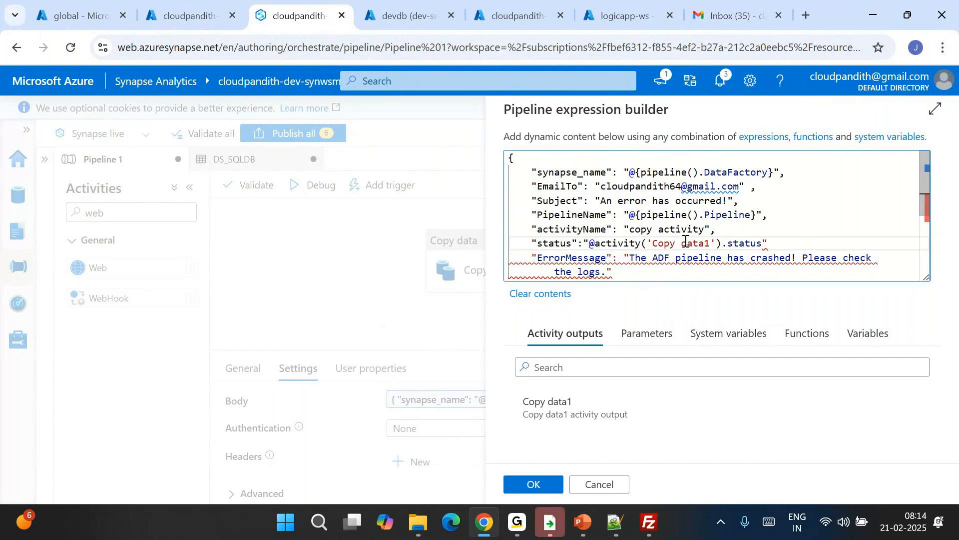
{"action": "left_click", "coordinate": [598, 242]}
{"action": "type", "text": "{"}
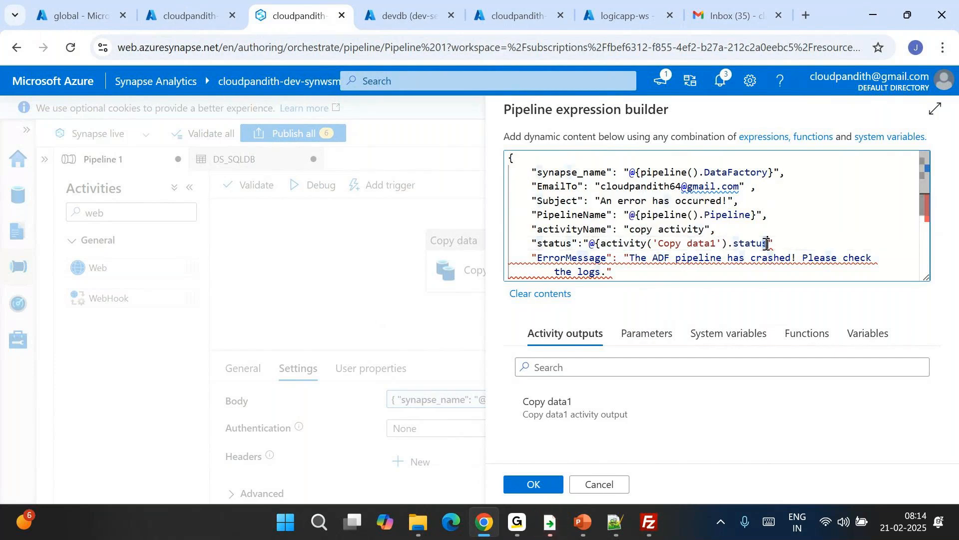
{"action": "type", "text": "}"}
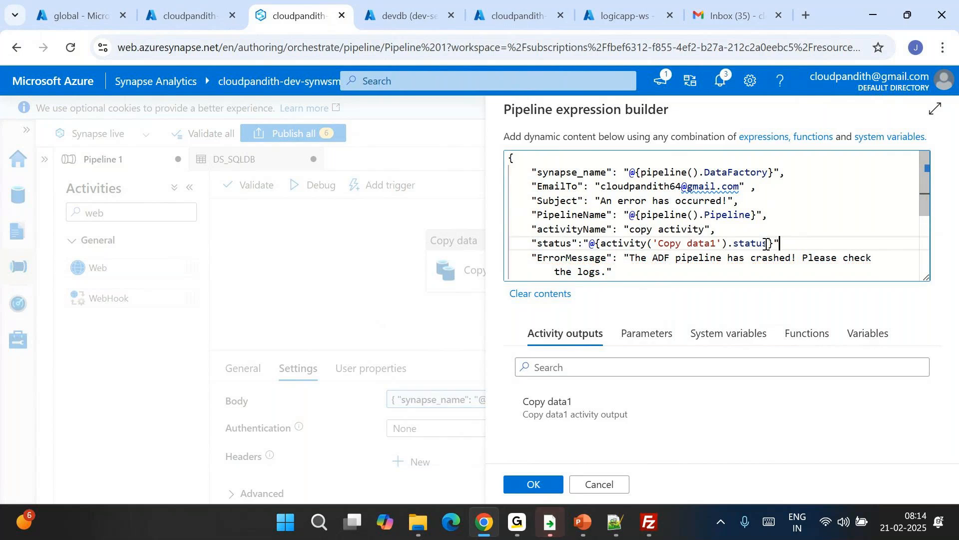
{"action": "type", "text": ","}
{"action": "scroll", "coordinate": [692, 262], "scroll_direction": "down", "scroll_amount": 3}
{"action": "scroll", "coordinate": [694, 262], "scroll_direction": "up", "scroll_amount": 2}
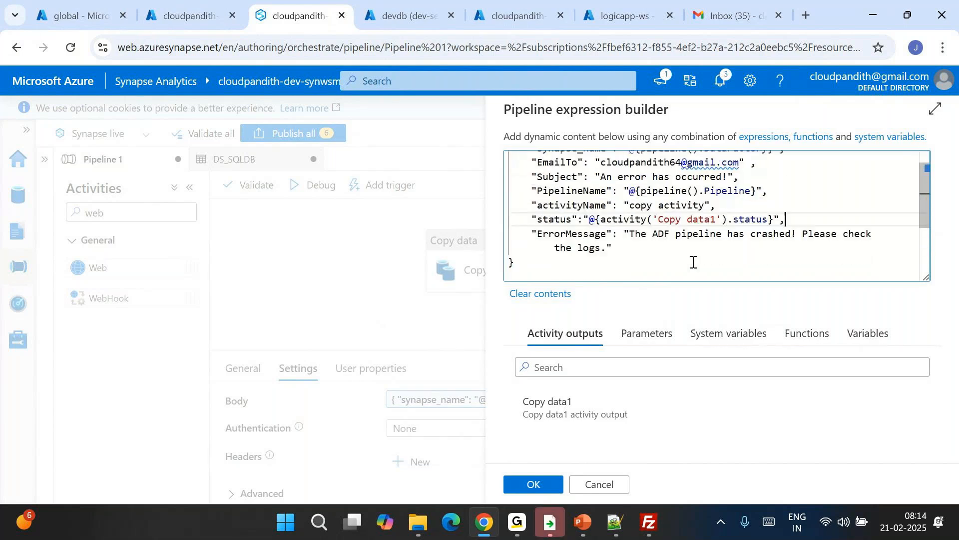
{"action": "scroll", "coordinate": [694, 263], "scroll_direction": "up", "scroll_amount": 1}
{"action": "left_click", "coordinate": [533, 485]}
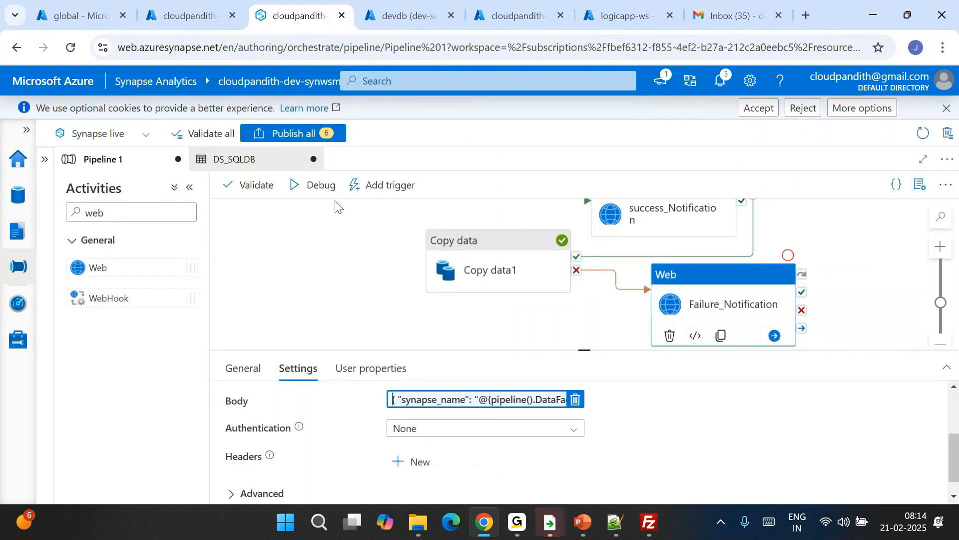
{"action": "left_click", "coordinate": [316, 186]}
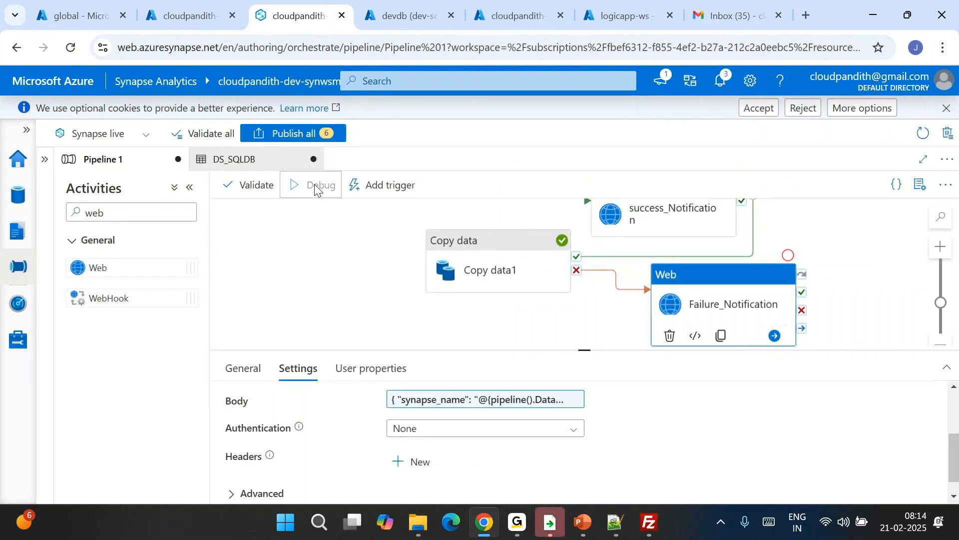
Auto-align the pipeline activities and reposition the canvas
{"action": "left_click", "coordinate": [344, 283]}
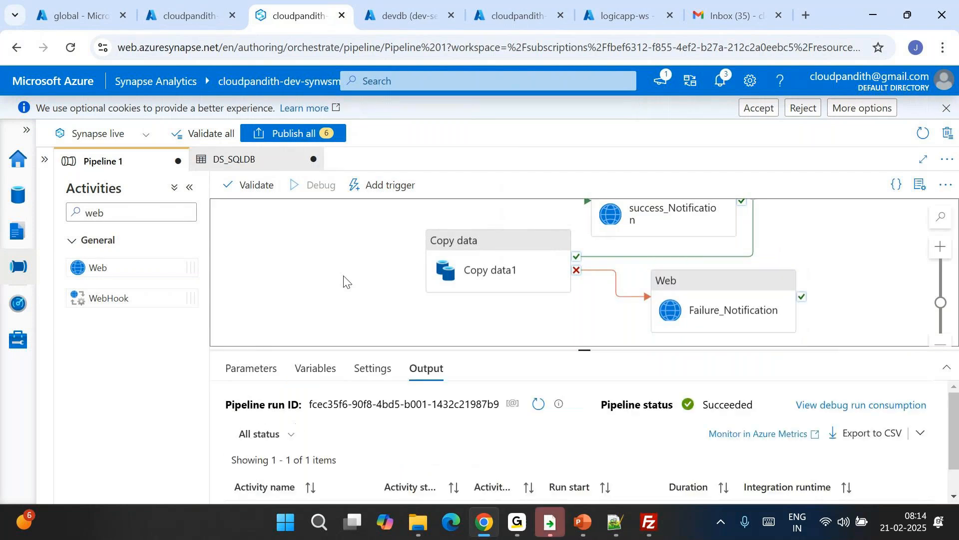
{"action": "right_click", "coordinate": [321, 271]}
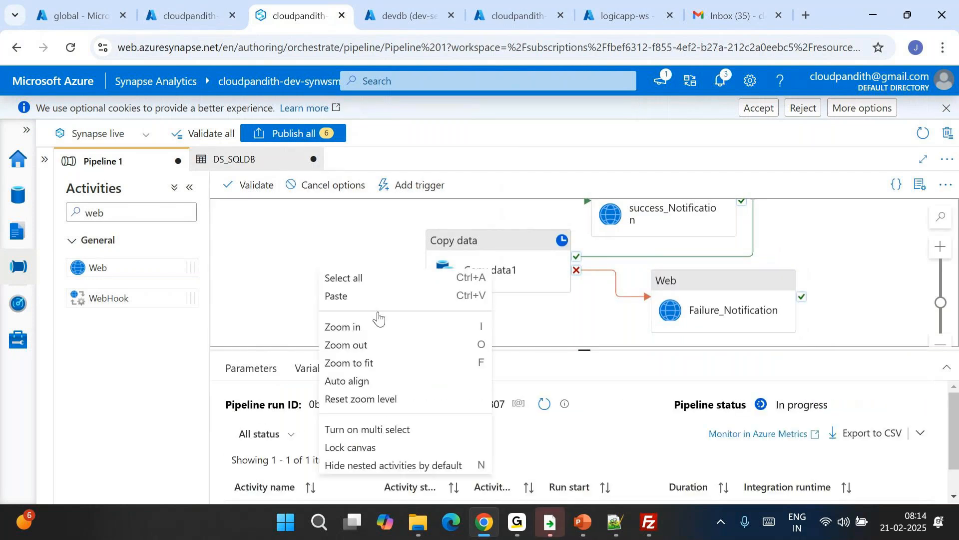
{"action": "left_click", "coordinate": [340, 380]}
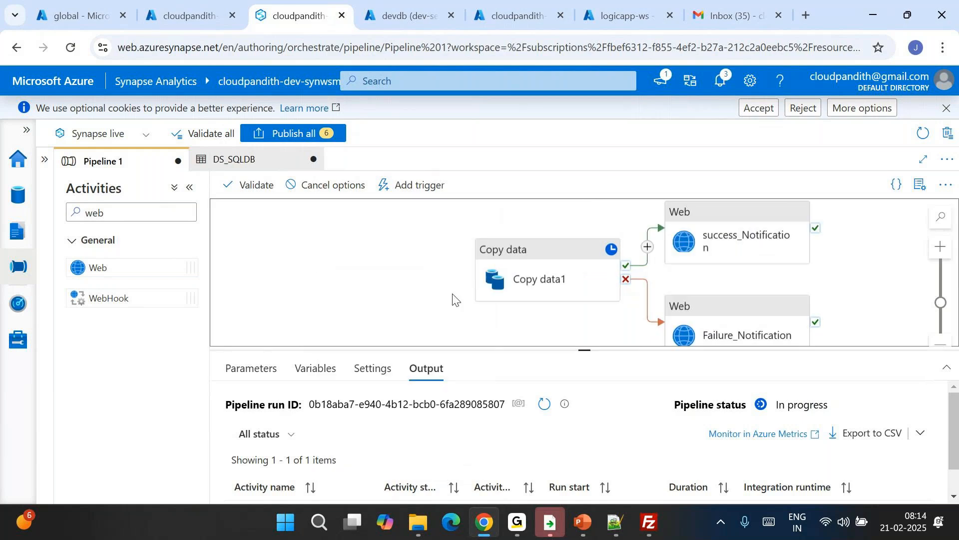
{"action": "left_click_drag", "start_coordinate": [418, 303], "coordinate": [260, 295]}
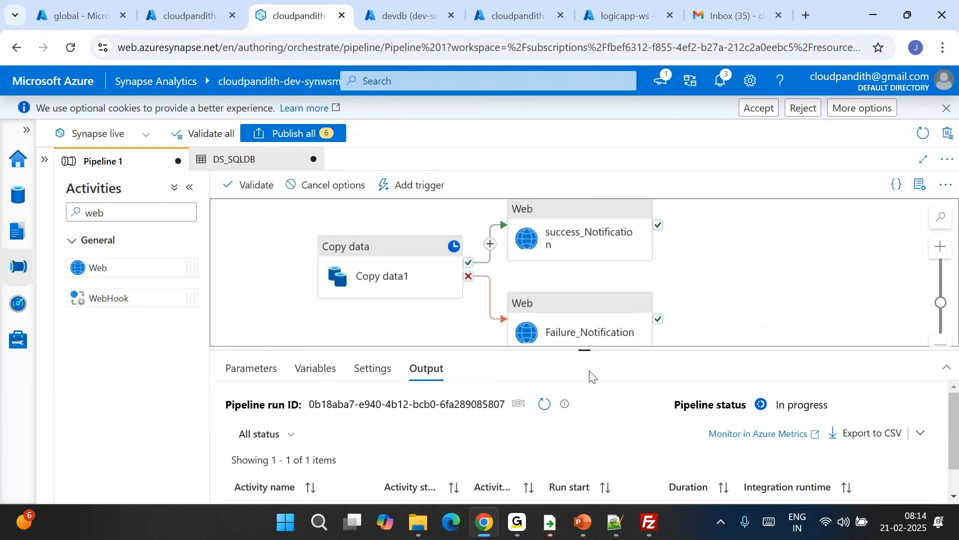
{"action": "left_click_drag", "start_coordinate": [584, 349], "coordinate": [584, 407]}
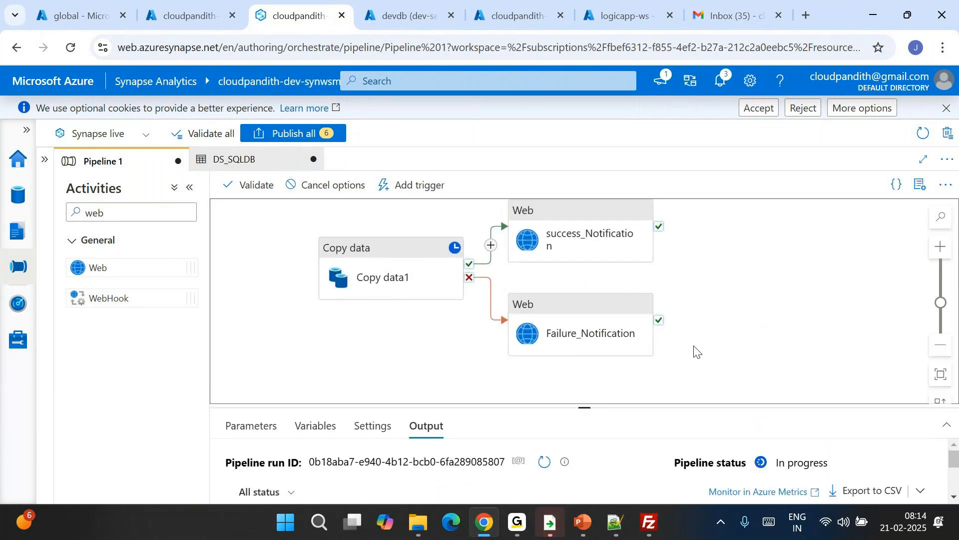
{"action": "left_click_drag", "start_coordinate": [695, 351], "coordinate": [701, 364]}
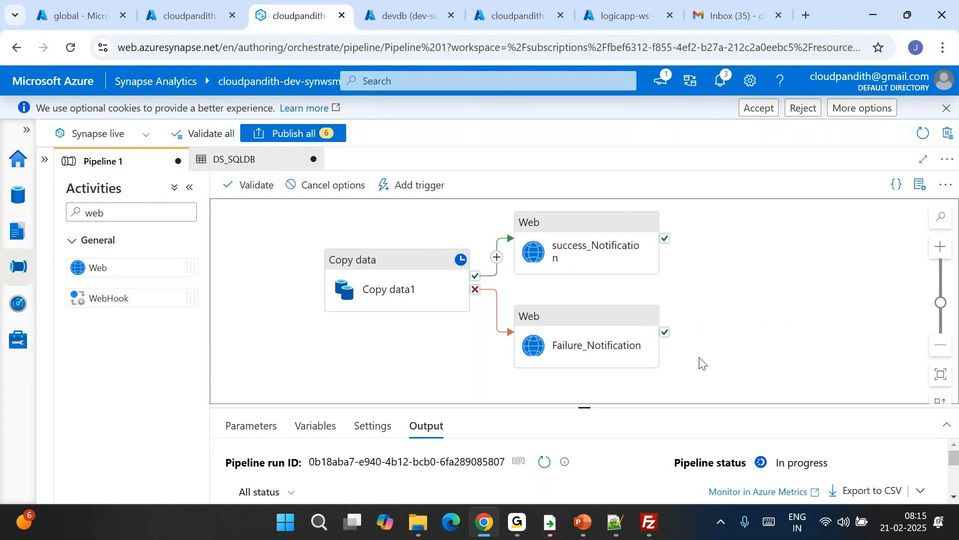
Enlarge the Output panel and refresh until Copy data1 and success_Notification show Succeeded
{"action": "left_click_drag", "start_coordinate": [578, 403], "coordinate": [545, 281]}
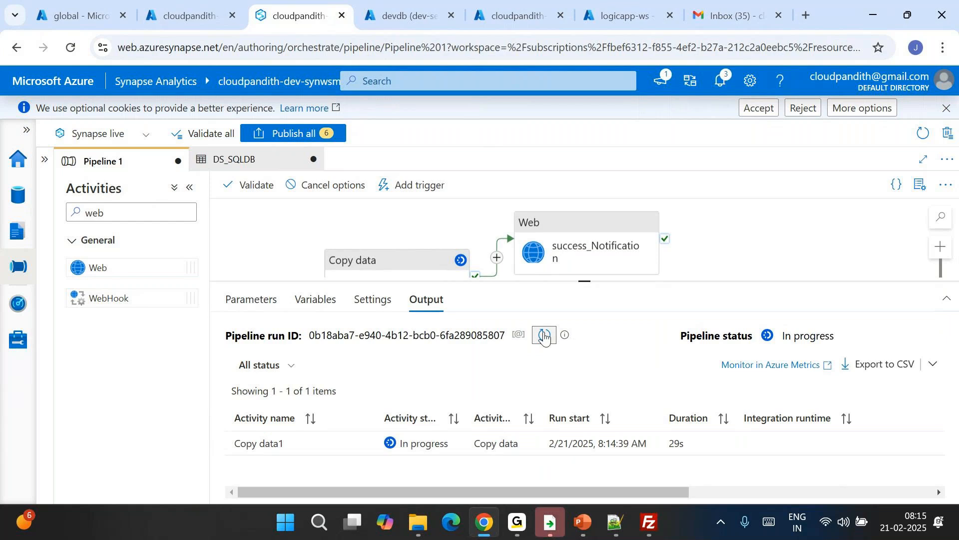
{"action": "left_click", "coordinate": [545, 336]}
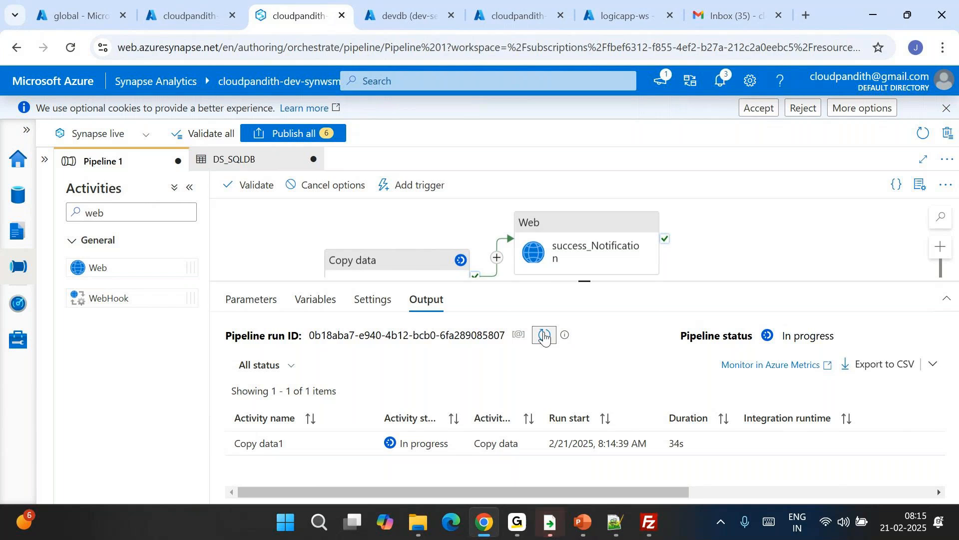
{"action": "left_click", "coordinate": [544, 336]}
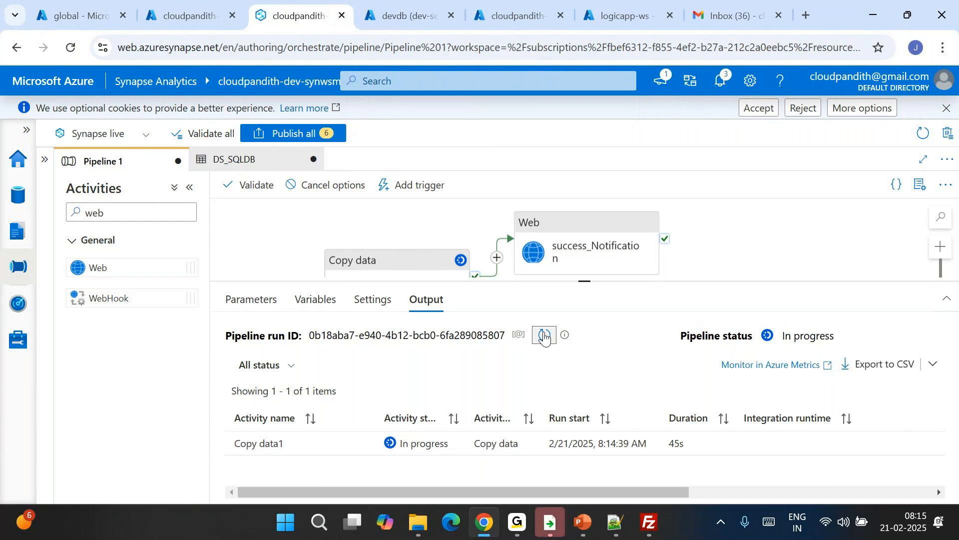
{"action": "left_click", "coordinate": [544, 335]}
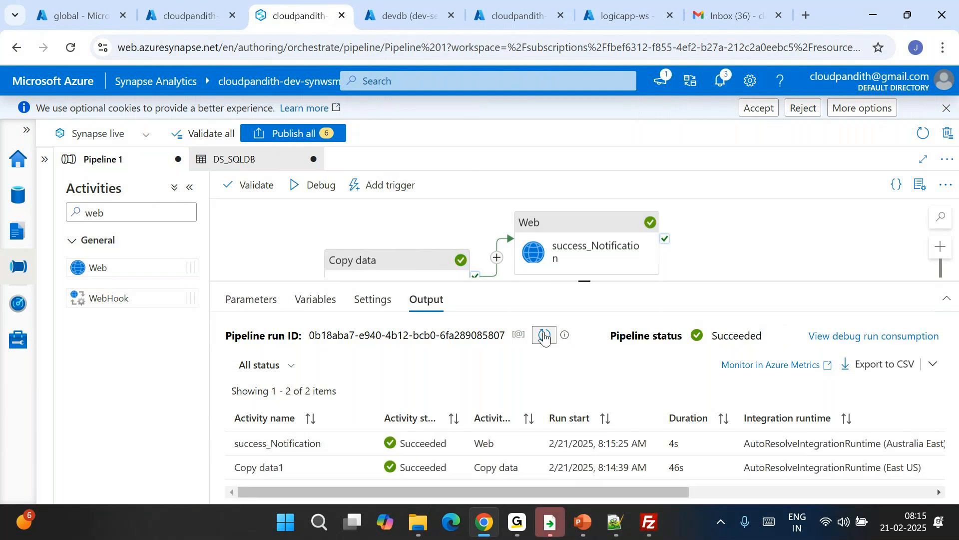
{"action": "left_click", "coordinate": [732, 5]}
Open the 'Pipeline finished!' email showing Pipeline 1 Succeeded, then return to Synapse
{"action": "left_click", "coordinate": [468, 284]}
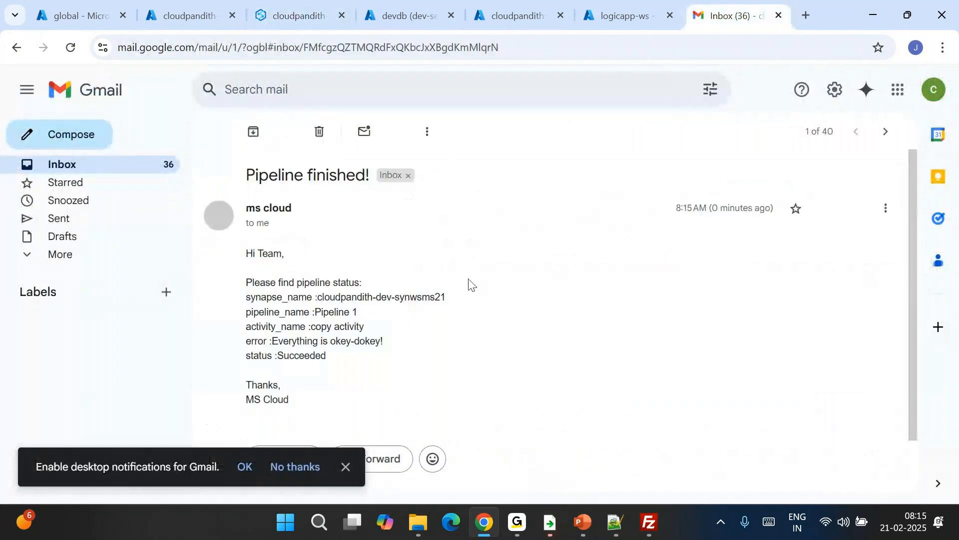
{"action": "left_click_drag", "start_coordinate": [281, 283], "coordinate": [364, 387]}
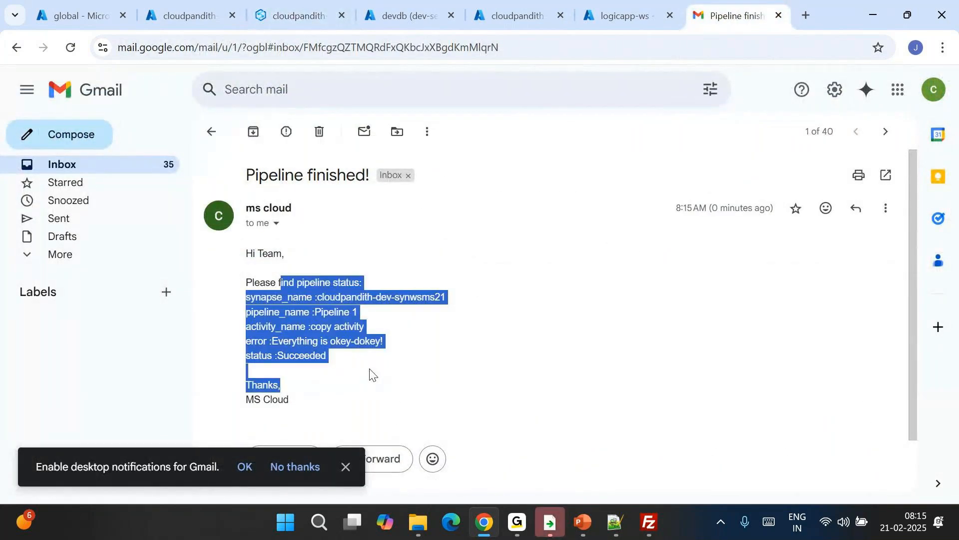
{"action": "left_click", "coordinate": [369, 375]}
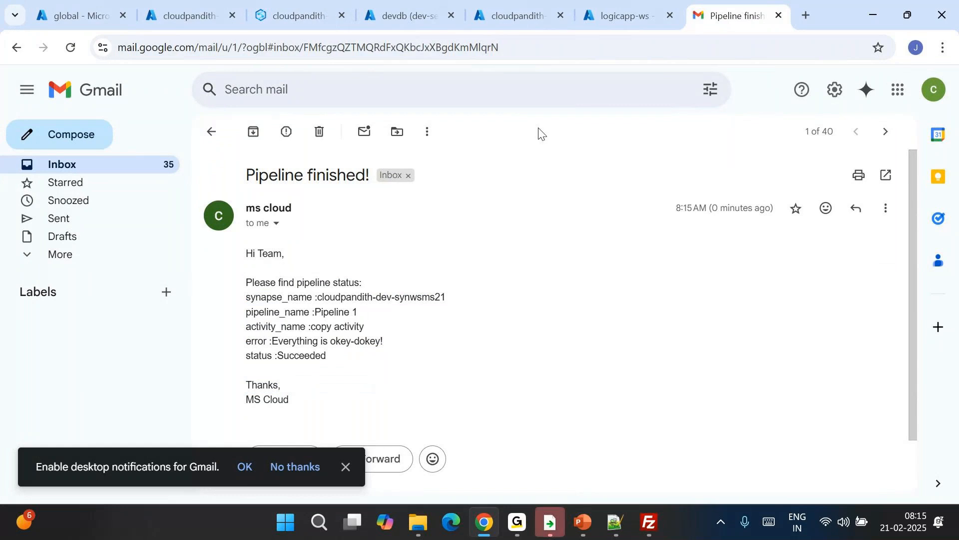
{"action": "left_click", "coordinate": [285, 12]}
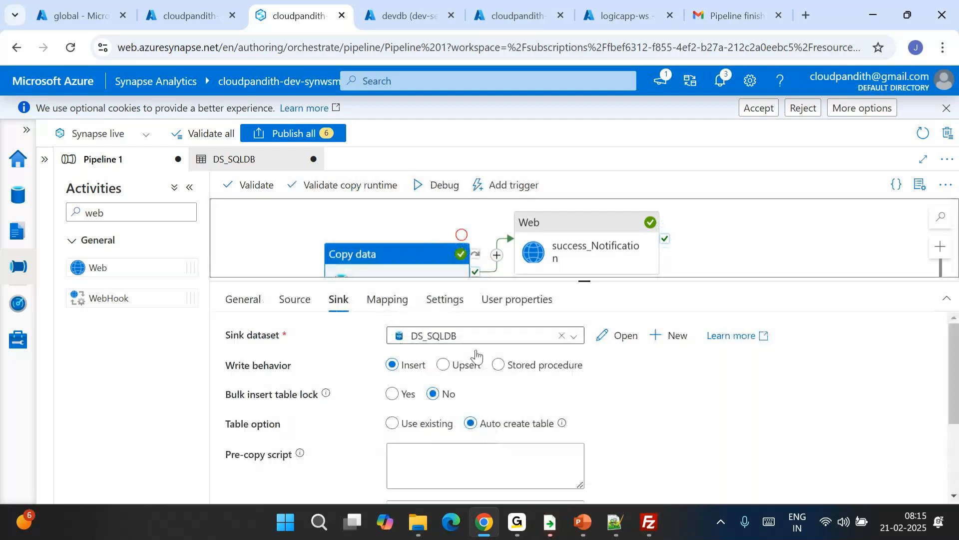
Rerun the dbo.creditdata query in devdb and confirm it reports 38 affected rows
{"action": "left_click", "coordinate": [491, 424]}
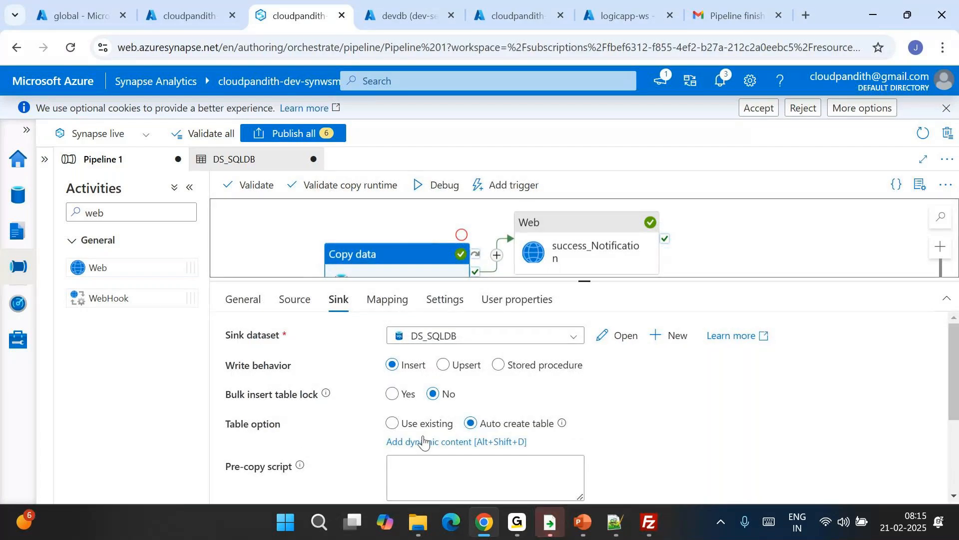
{"action": "left_click", "coordinate": [215, 6]}
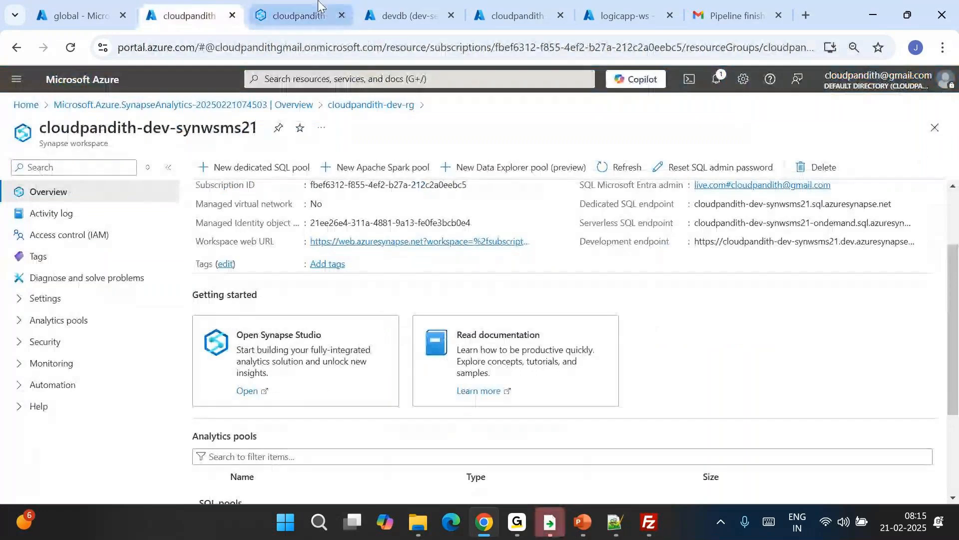
{"action": "left_click", "coordinate": [402, 15]}
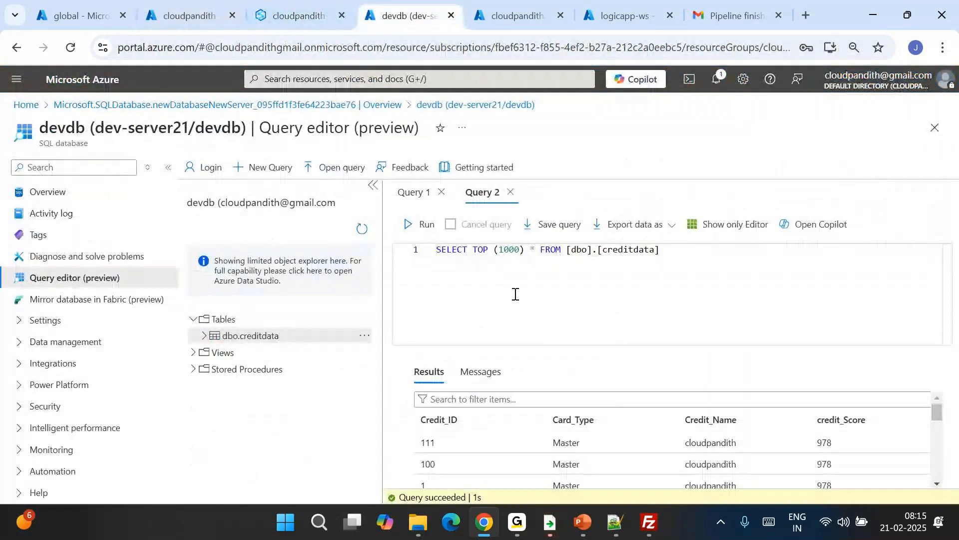
{"action": "left_click", "coordinate": [495, 380]}
{"action": "left_click", "coordinate": [423, 223]}
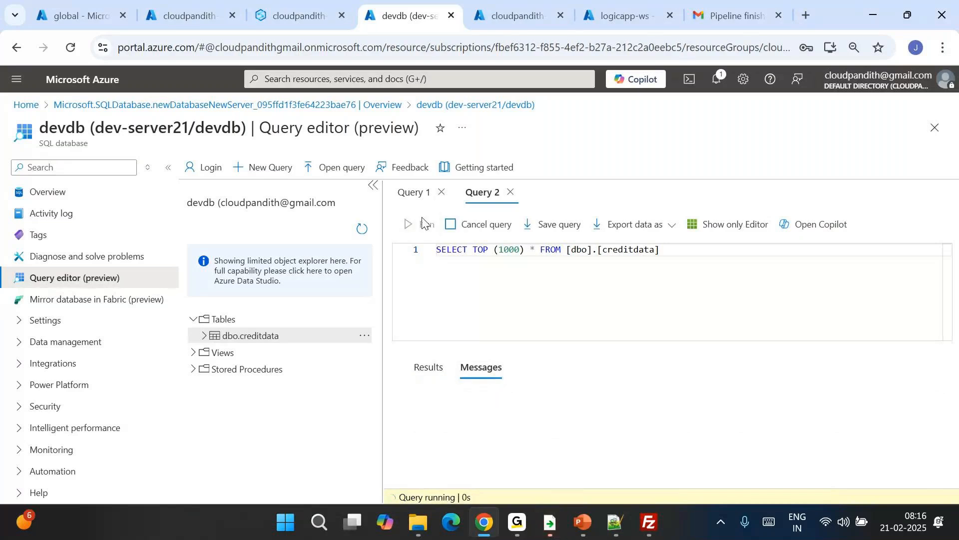
{"action": "left_click", "coordinate": [489, 371]}
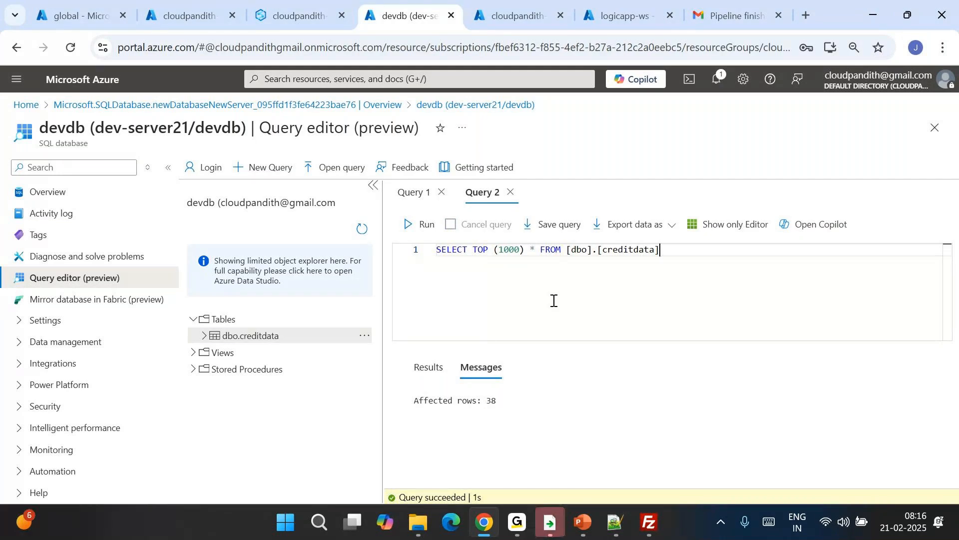
{"action": "left_click", "coordinate": [302, 14]}
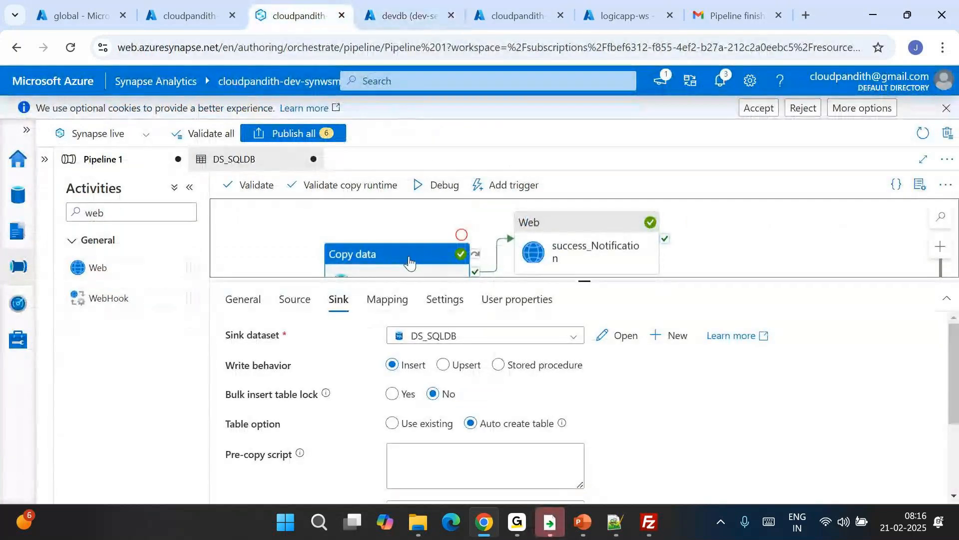
Set the sink Pre-copy script to 'truncate table dbo.creditdata' and start a debug run
{"action": "left_click", "coordinate": [452, 464]}
{"action": "type", "text": "truncate tab"}
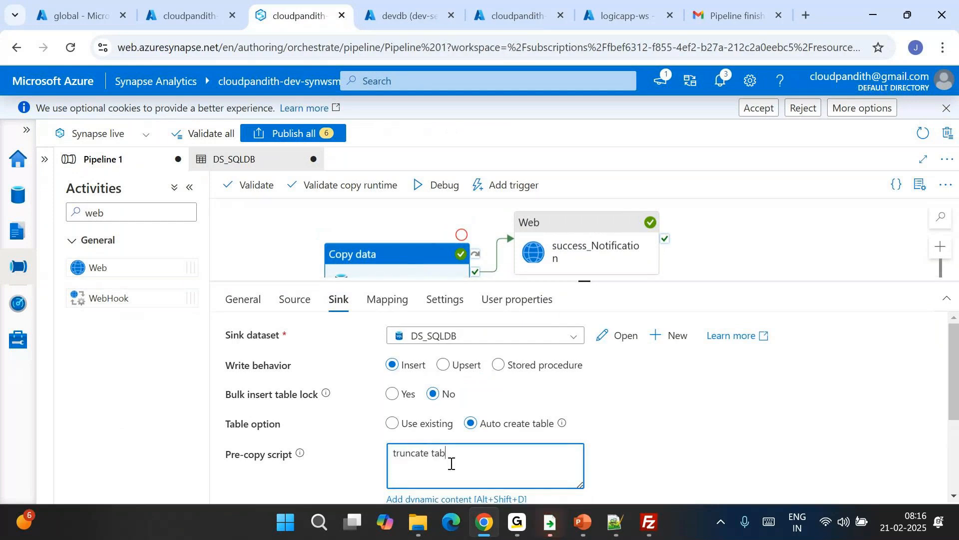
{"action": "type", "text": "le db"}
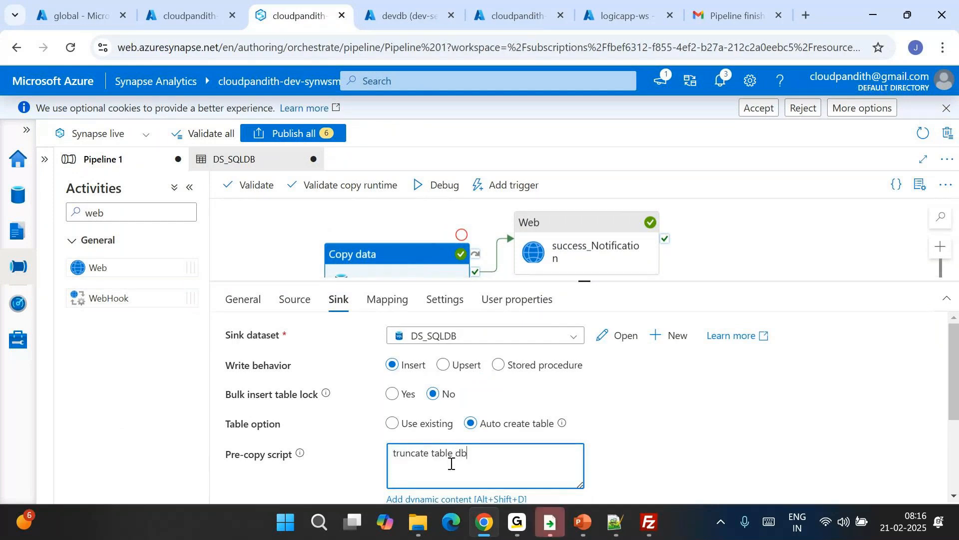
{"action": "type", "text": "o.creditdata"}
{"action": "left_click", "coordinate": [439, 184]}
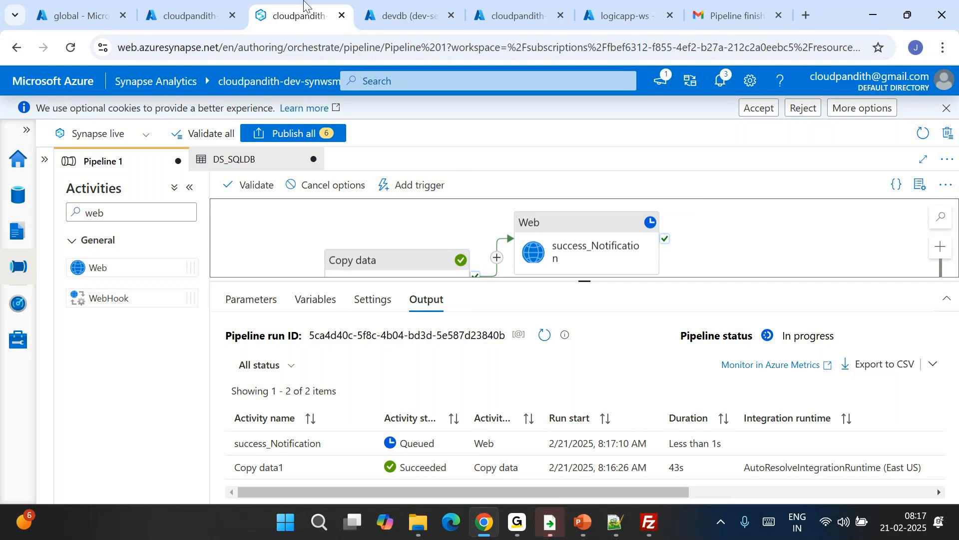
Rerun the creditdata query in devdb and confirm 19 affected rows
{"action": "left_click", "coordinate": [407, 15]}
{"action": "left_click", "coordinate": [426, 225]}
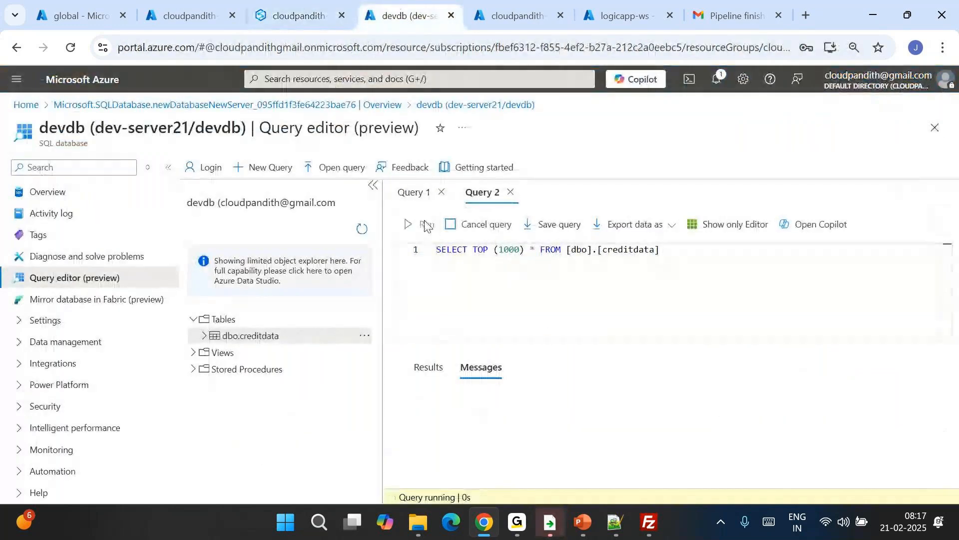
{"action": "left_click", "coordinate": [498, 374]}
{"action": "double_click", "coordinate": [490, 400]}
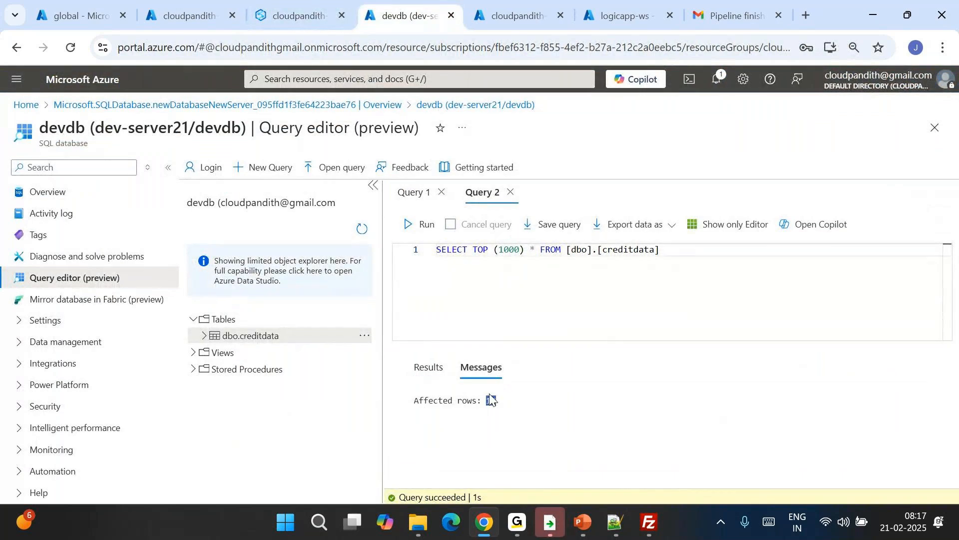
Open the newest 'Pipeline finished!' email in Gmail, then return to the Synapse pipeline run
{"action": "left_click", "coordinate": [729, 15]}
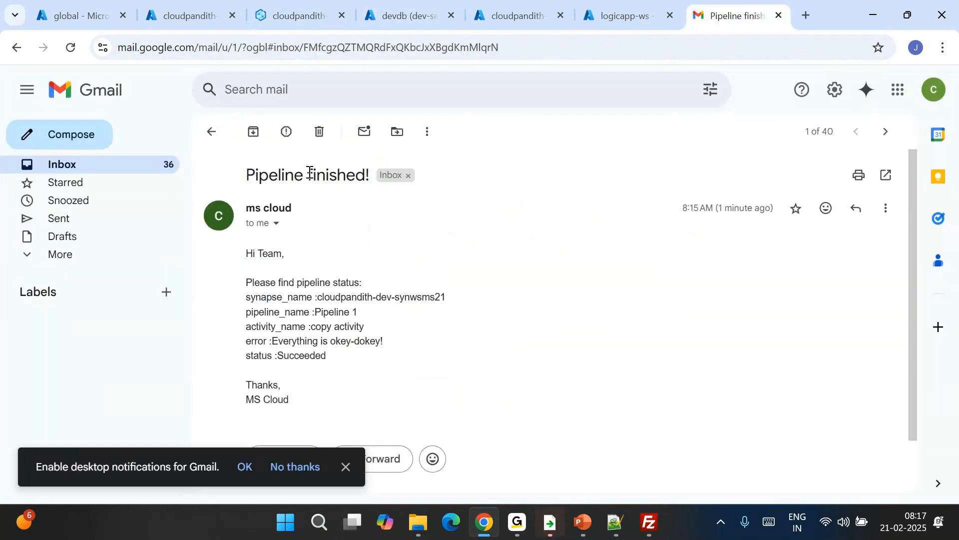
{"action": "left_click", "coordinate": [212, 131]}
{"action": "left_click", "coordinate": [417, 275]}
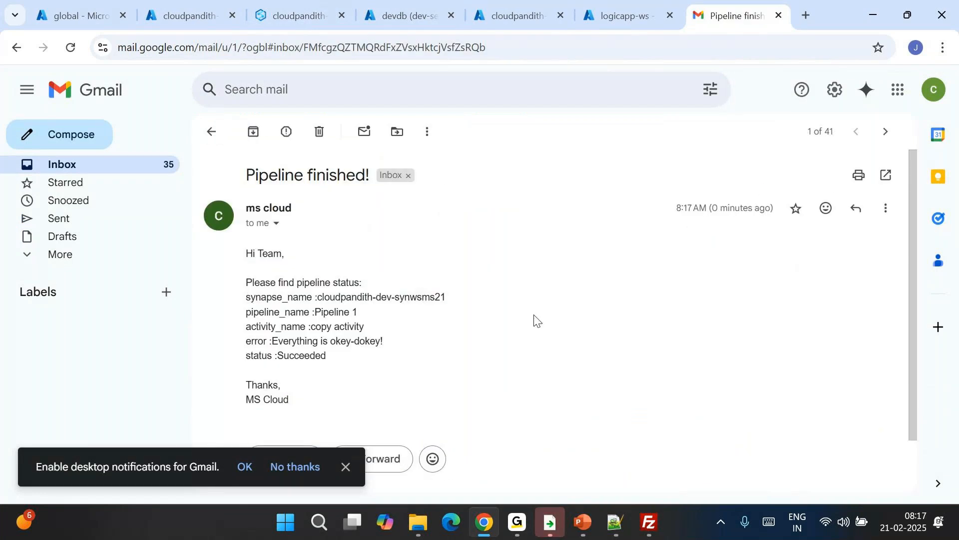
{"action": "left_click", "coordinate": [304, 7]}
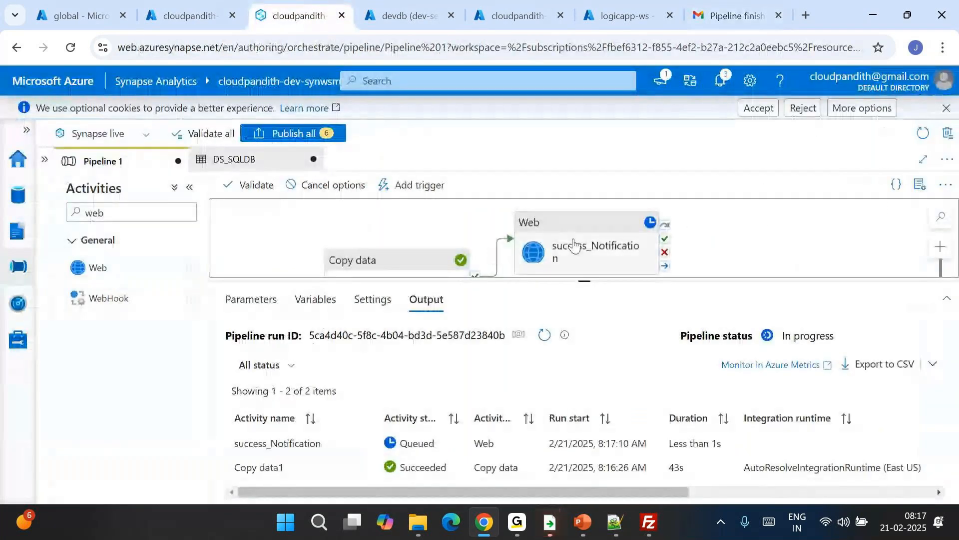
Append '1' to the Copy data sink's truncate statement and start another debug run
{"action": "left_click", "coordinate": [429, 262]}
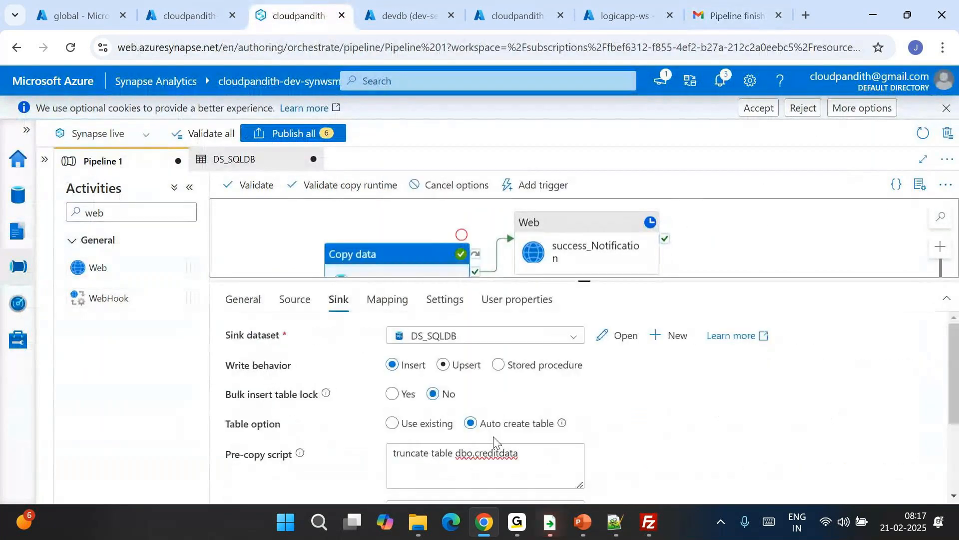
{"action": "left_click", "coordinate": [529, 452]}
{"action": "type", "text": "1"}
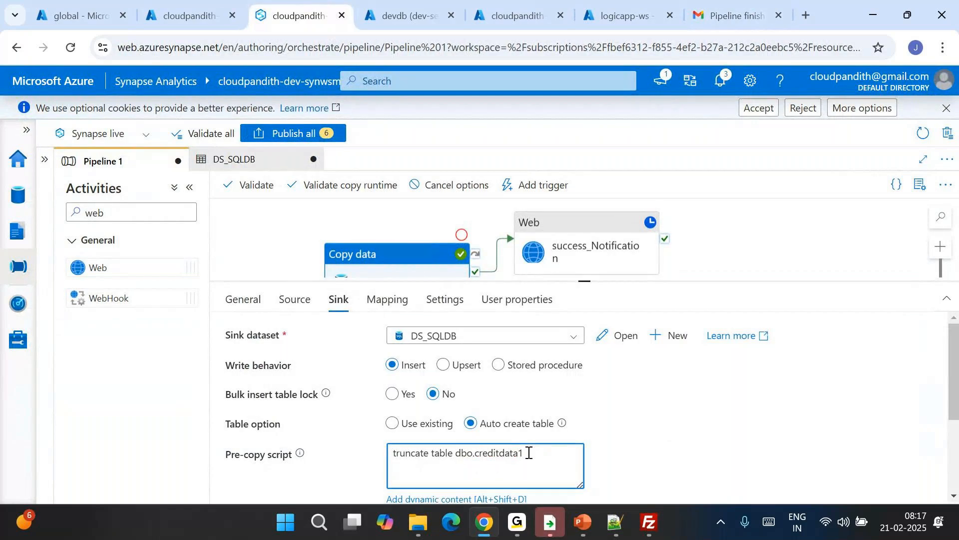
{"action": "left_click", "coordinate": [703, 250]}
{"action": "left_click", "coordinate": [316, 184]}
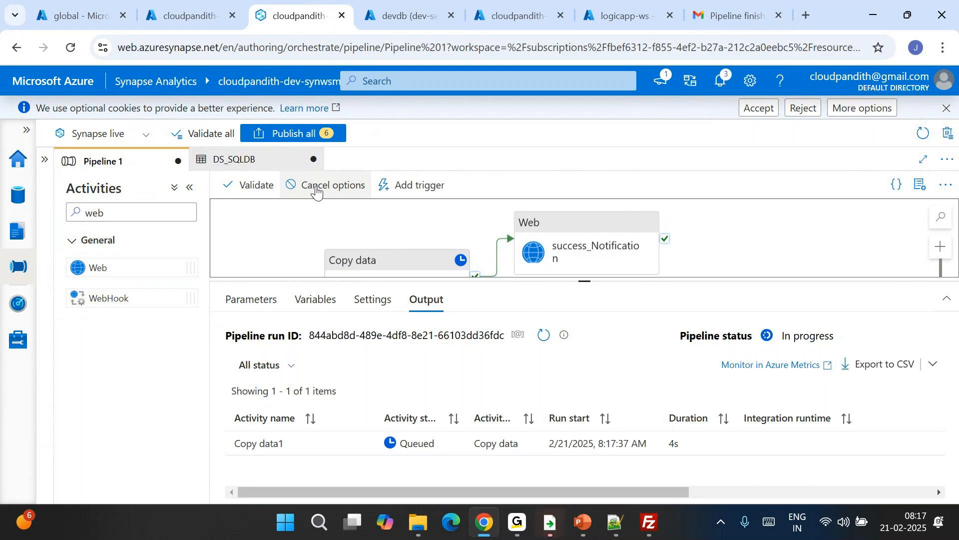
Refresh the run output until it shows Failed, with Copy data1 failed and Failure_Notification succeeded, then switch to Gmail
{"action": "left_click", "coordinate": [544, 336]}
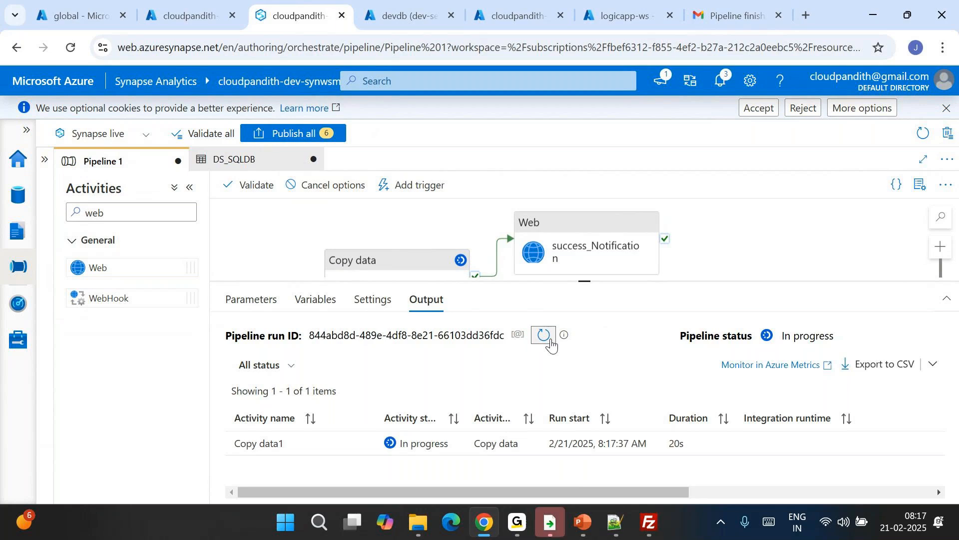
{"action": "left_click", "coordinate": [544, 335]}
{"action": "left_click", "coordinate": [550, 340]}
{"action": "left_click", "coordinate": [550, 339]}
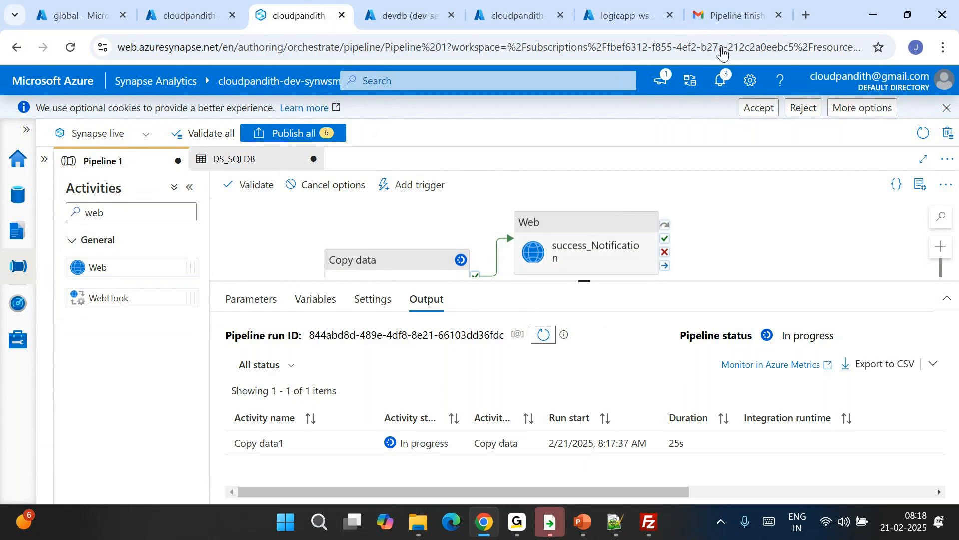
{"action": "left_click", "coordinate": [544, 336]}
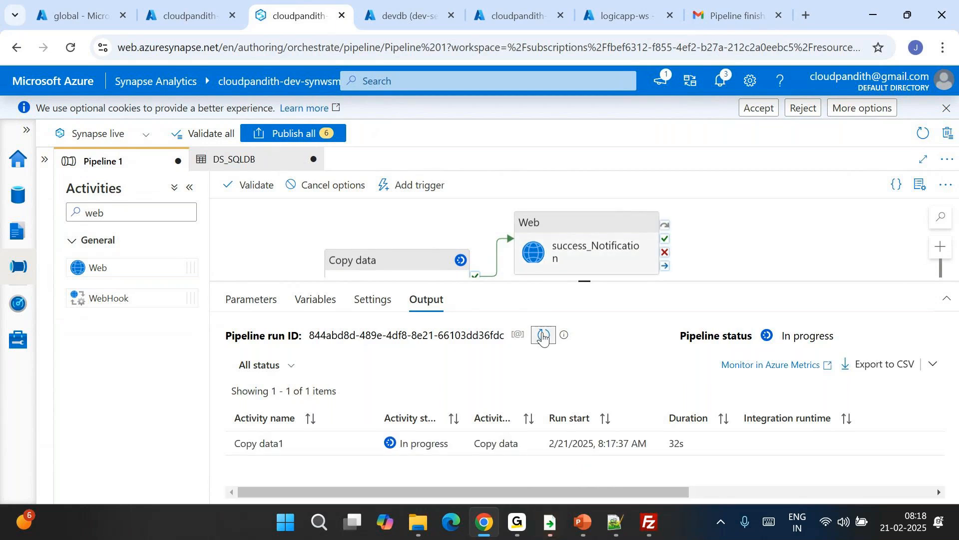
{"action": "left_click", "coordinate": [543, 336]}
{"action": "left_click", "coordinate": [544, 336]}
{"action": "left_click", "coordinate": [544, 336]}
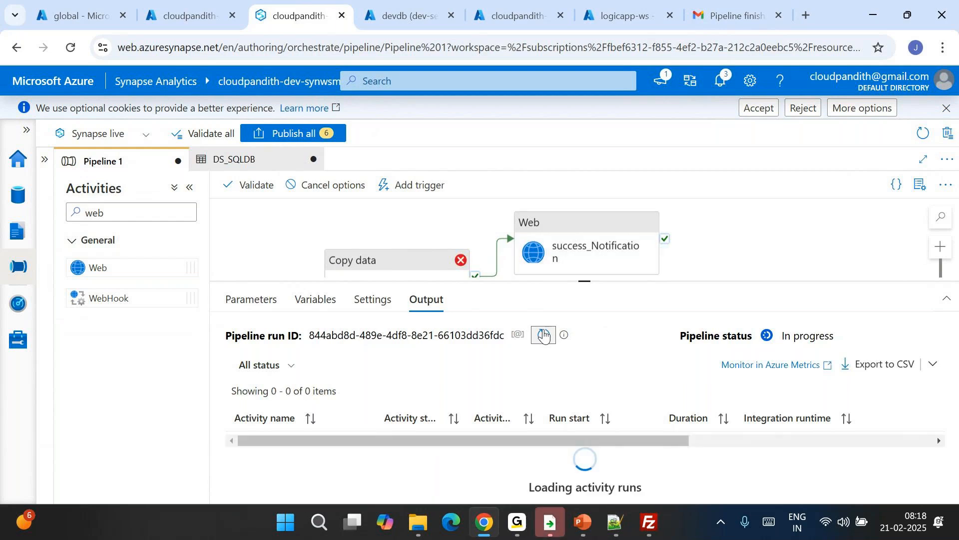
{"action": "left_click", "coordinate": [544, 336]}
{"action": "left_click", "coordinate": [544, 335]}
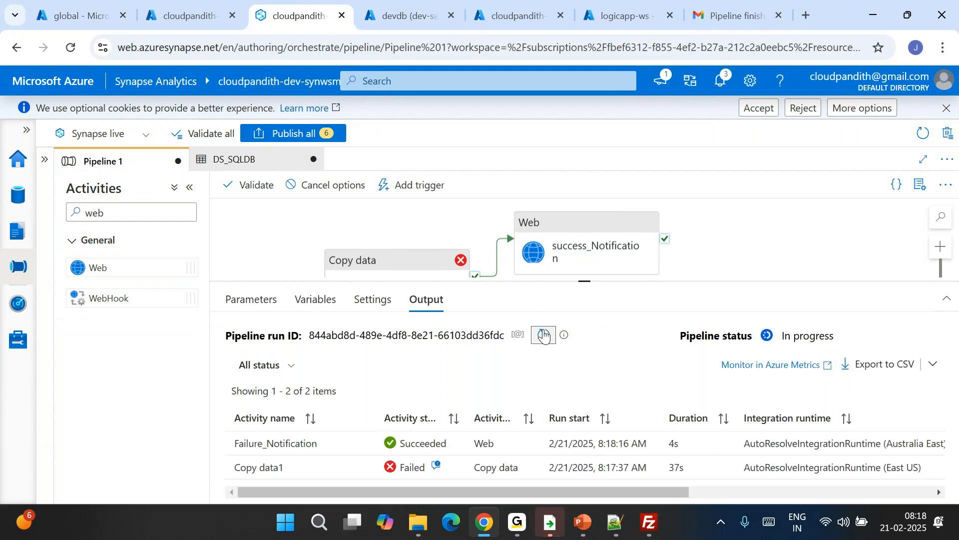
{"action": "left_click", "coordinate": [544, 336]}
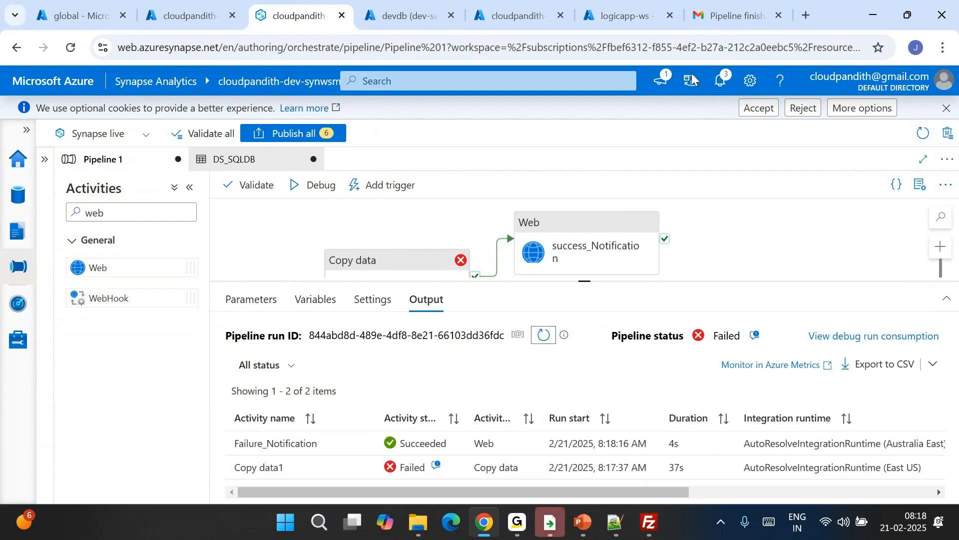
{"action": "left_click", "coordinate": [709, 14]}
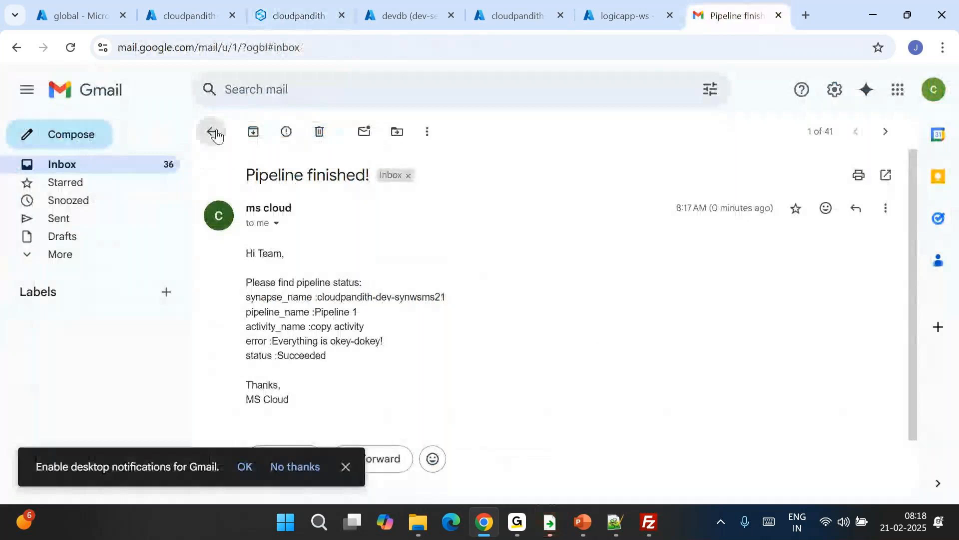
Read the 'An error has occurred!' email reporting Pipeline 1 Failed, then reselect the Copy data activity in Synapse
{"action": "left_click", "coordinate": [215, 134]}
{"action": "left_click", "coordinate": [472, 278]}
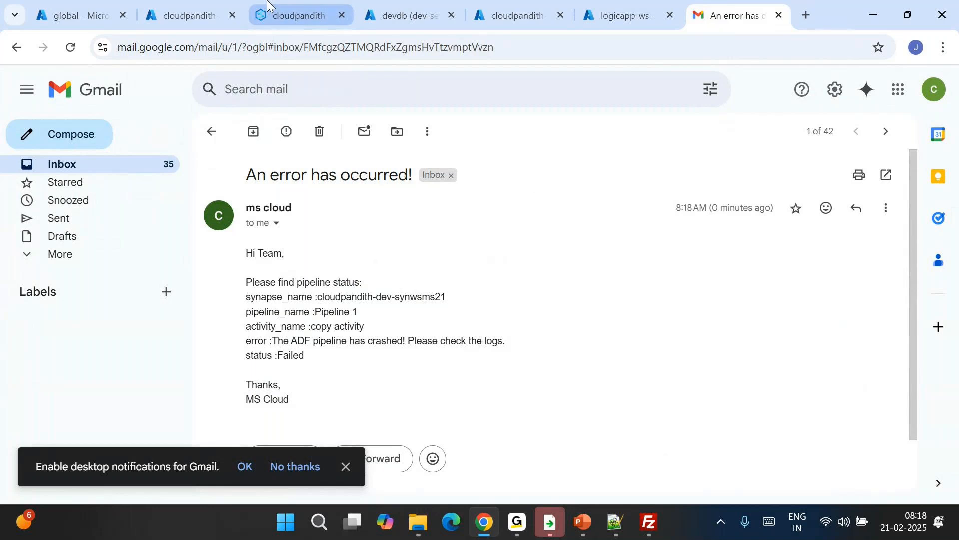
{"action": "left_click", "coordinate": [267, 3]}
{"action": "left_click", "coordinate": [380, 260]}
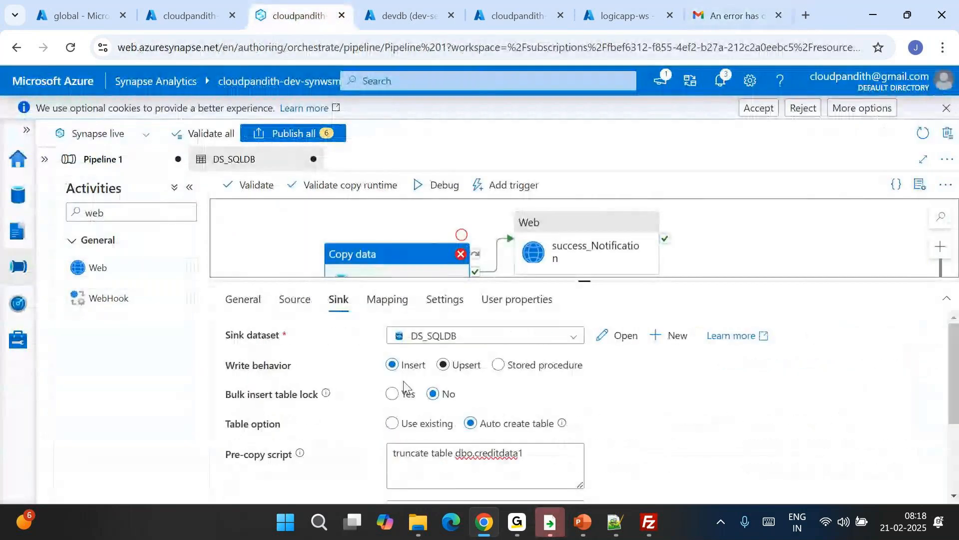
Open the DS_SFTP source dataset, select its india/landing/creditdata path, then open a new Chrome tab
{"action": "left_click", "coordinate": [294, 300]}
{"action": "left_click", "coordinate": [625, 335]}
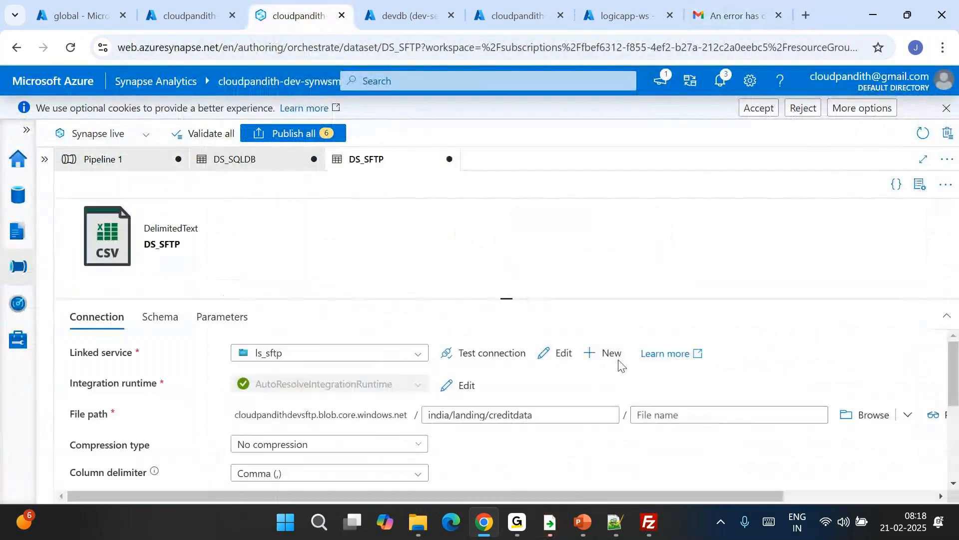
{"action": "left_click_drag", "start_coordinate": [442, 433], "coordinate": [610, 358]}
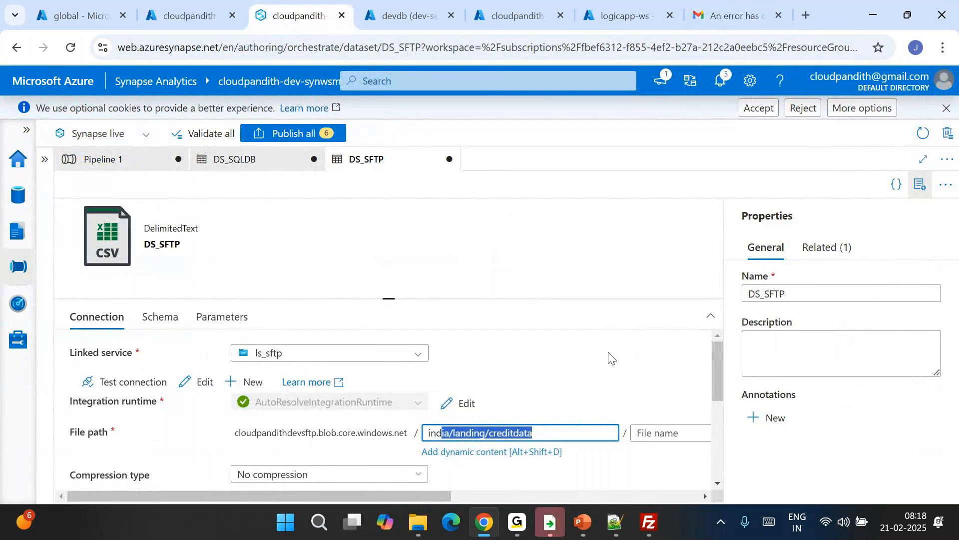
{"action": "key", "text": "ctrl+t"}
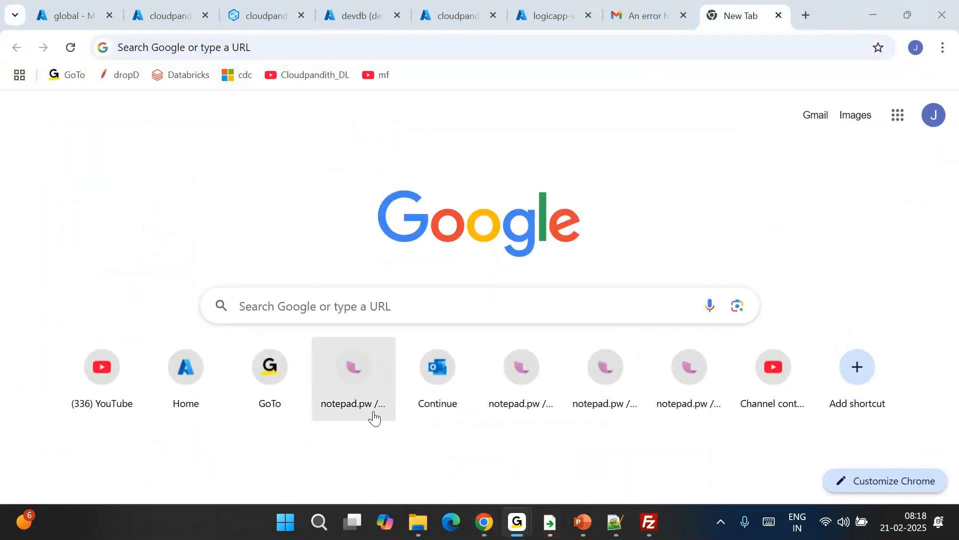
Search Google for 'download winscp' and download WinSCP-6.3.7-Setup.exe from the official WinSCP site
{"action": "left_click", "coordinate": [317, 522]}
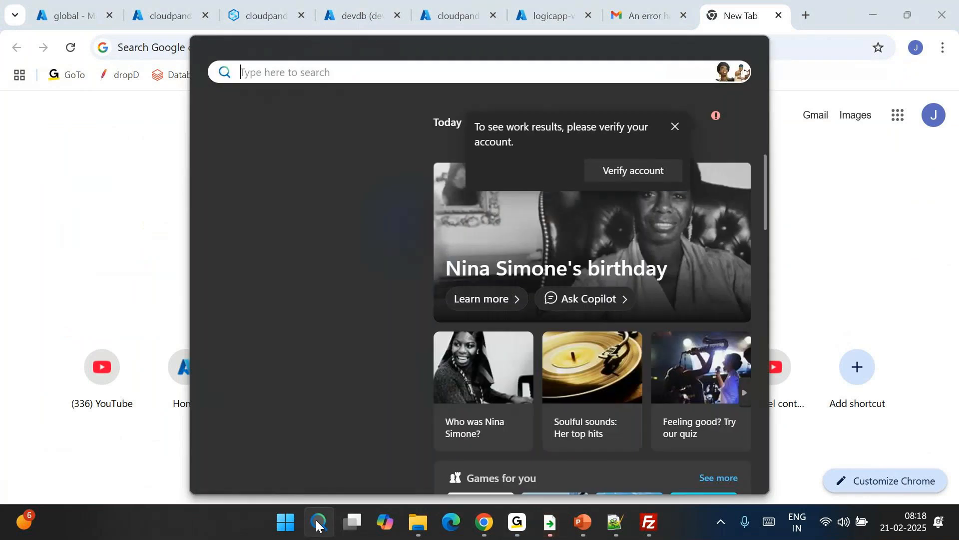
{"action": "type", "text": "win"}
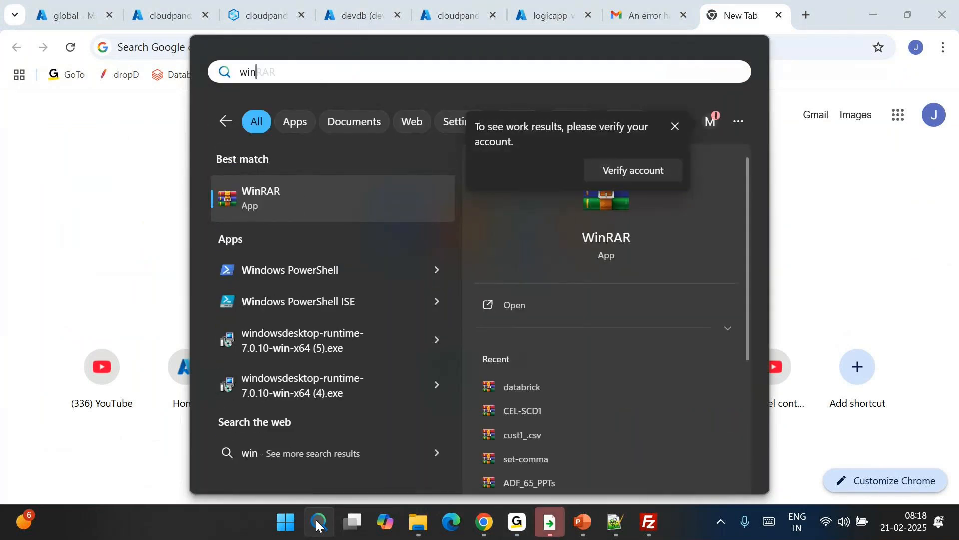
{"action": "left_click", "coordinate": [104, 246]}
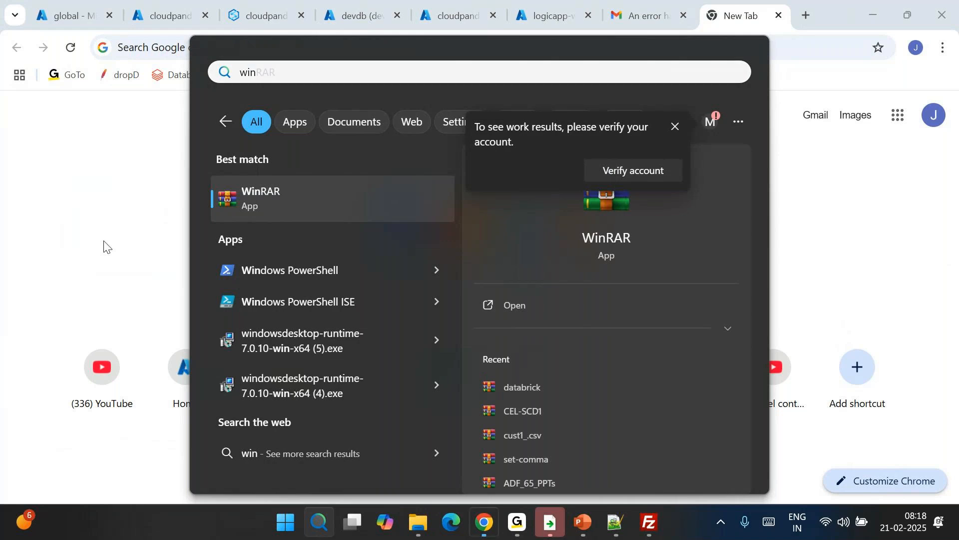
{"action": "left_click", "coordinate": [157, 47]}
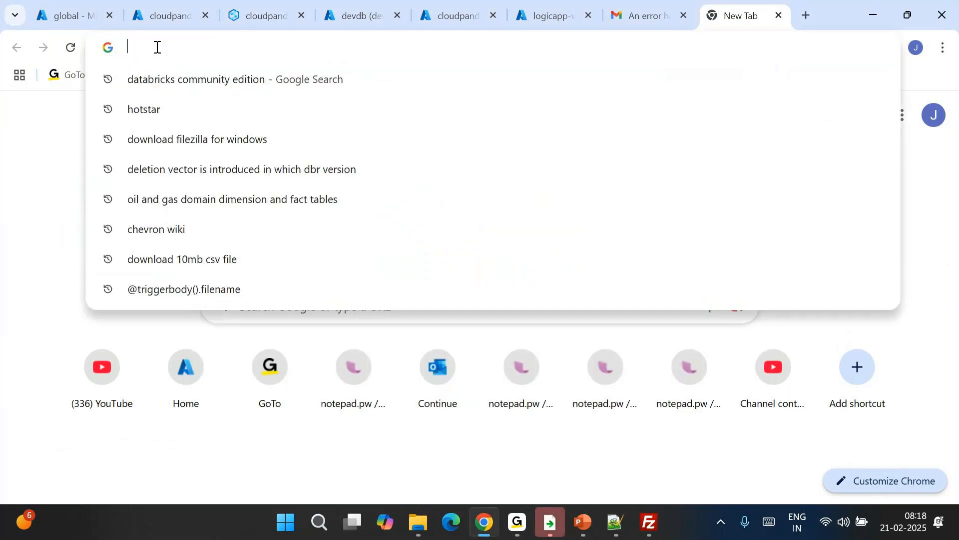
{"action": "type", "text": "download w"}
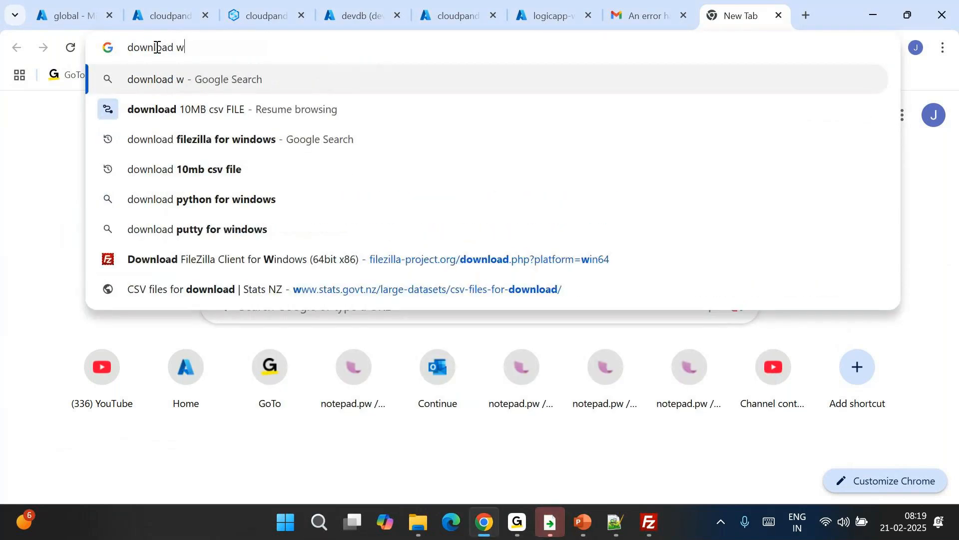
{"action": "type", "text": "inscp"}
{"action": "key", "text": "Return"}
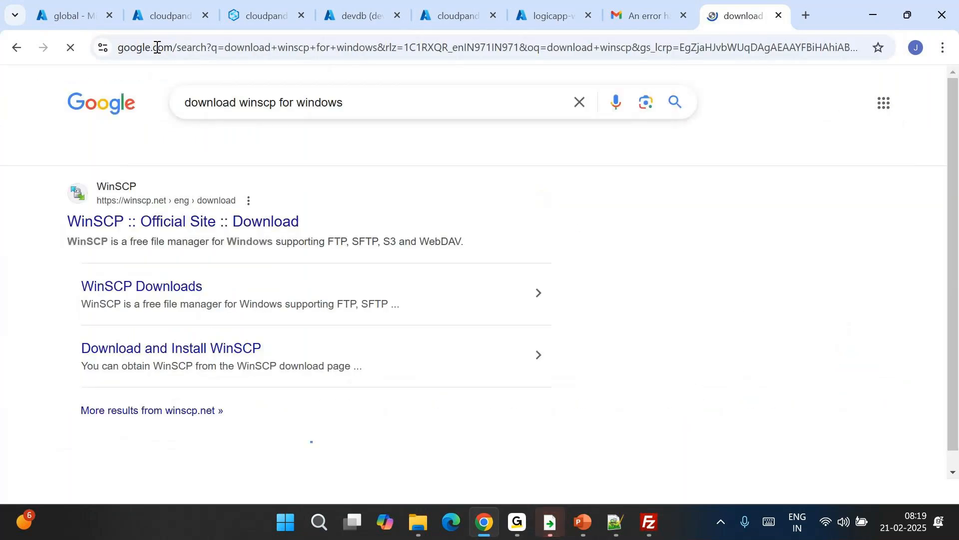
{"action": "left_click", "coordinate": [171, 222]}
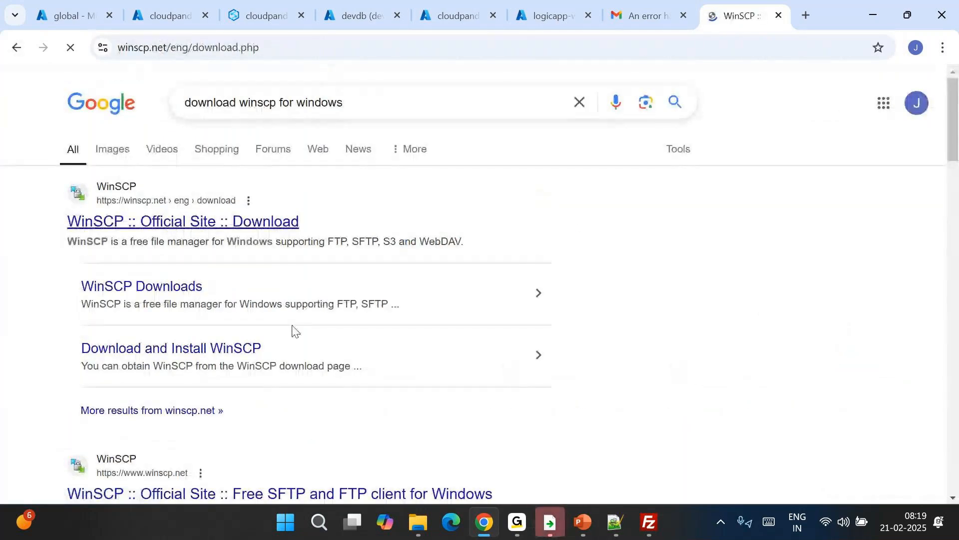
{"action": "scroll", "coordinate": [280, 425], "scroll_direction": "down", "scroll_amount": 5}
{"action": "scroll", "coordinate": [279, 428], "scroll_direction": "down", "scroll_amount": 2}
{"action": "left_click", "coordinate": [306, 396]}
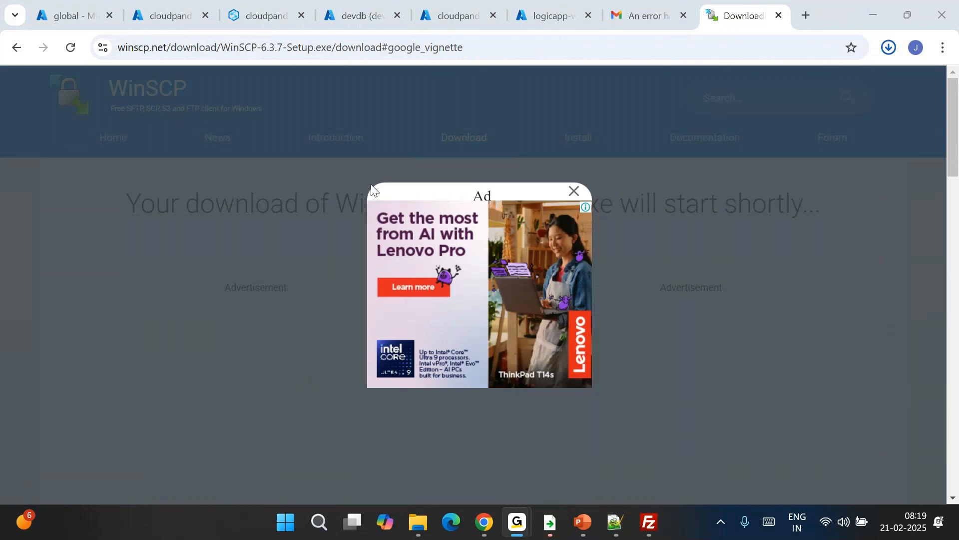
Install WinSCP 6.3.7 for all users with the typical setup and Commander interface
{"action": "left_click", "coordinate": [752, 93]}
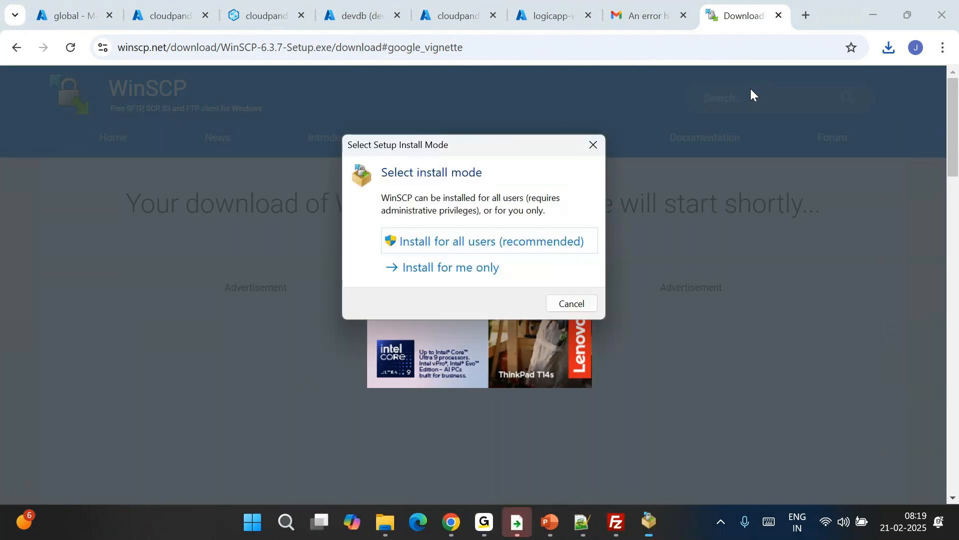
{"action": "left_click", "coordinate": [432, 242]}
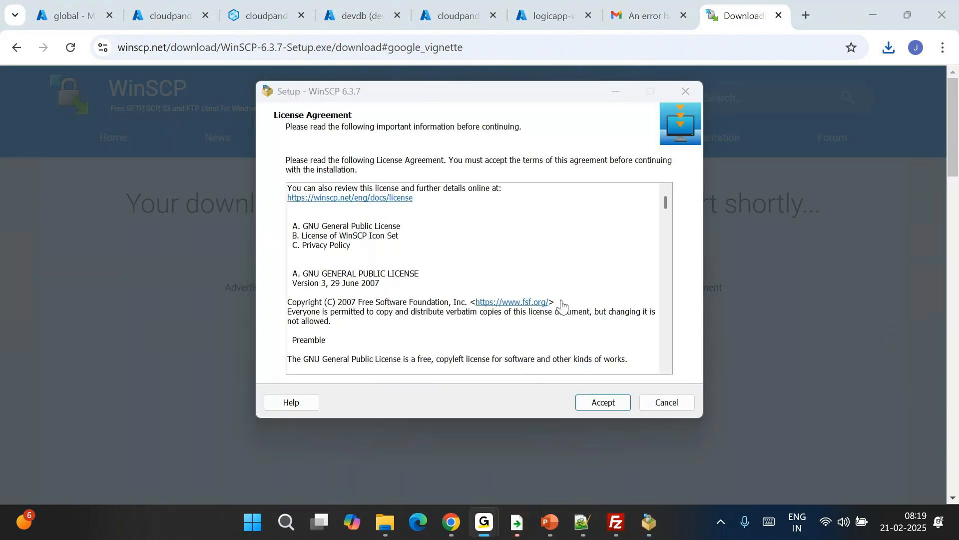
{"action": "left_click", "coordinate": [595, 403]}
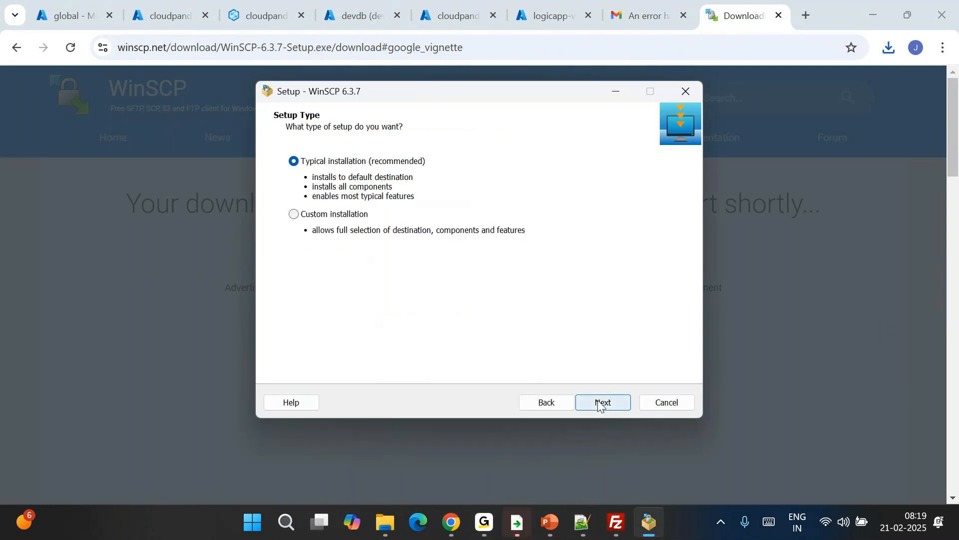
{"action": "left_click", "coordinate": [602, 404]}
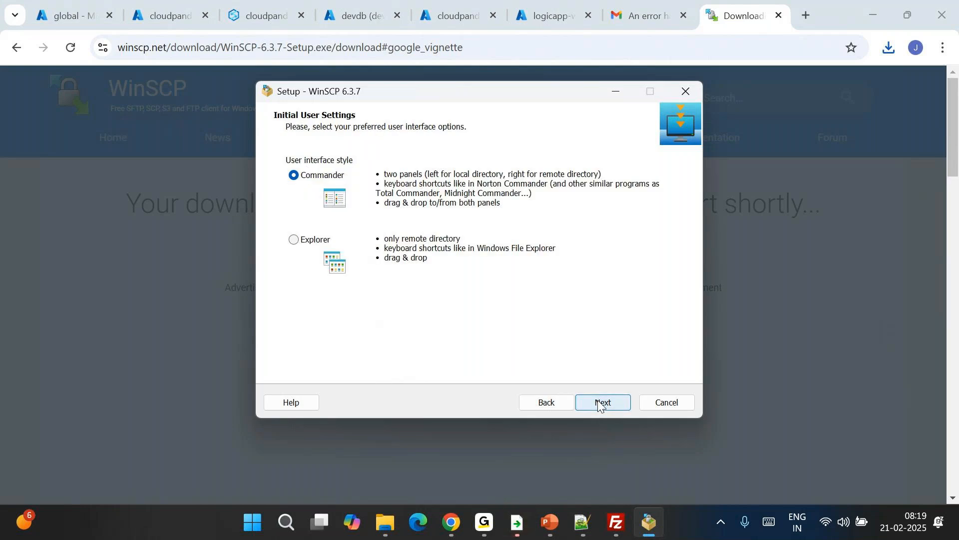
{"action": "left_click", "coordinate": [601, 403]}
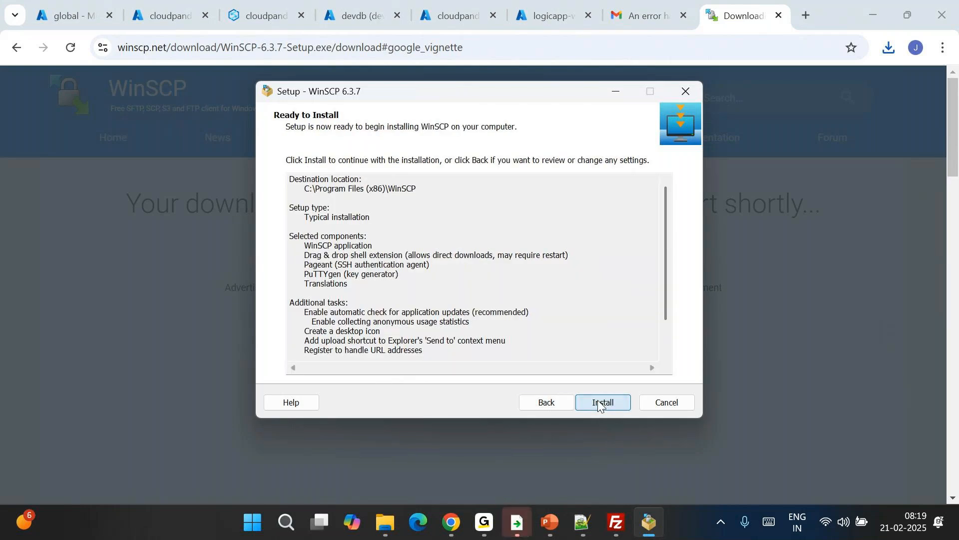
{"action": "left_click", "coordinate": [556, 404]}
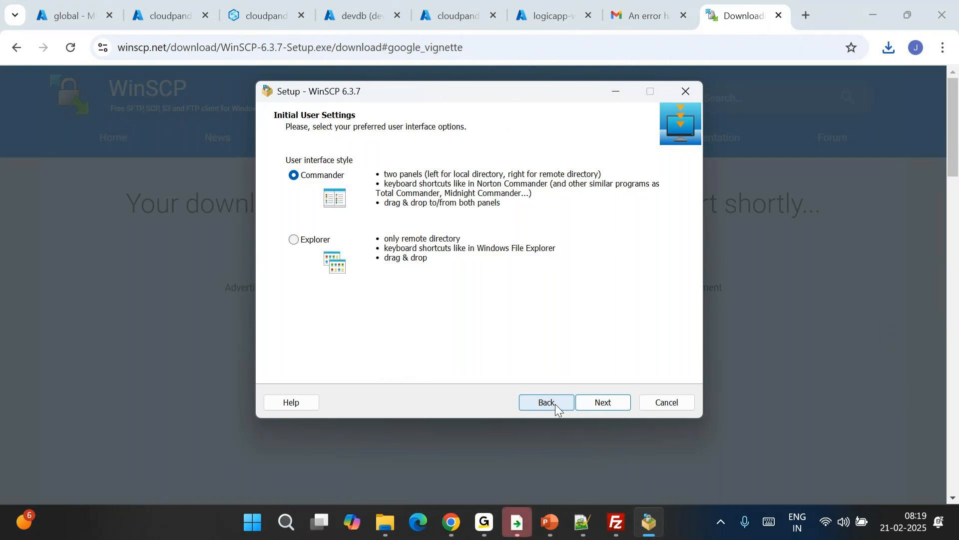
{"action": "left_click", "coordinate": [595, 403]}
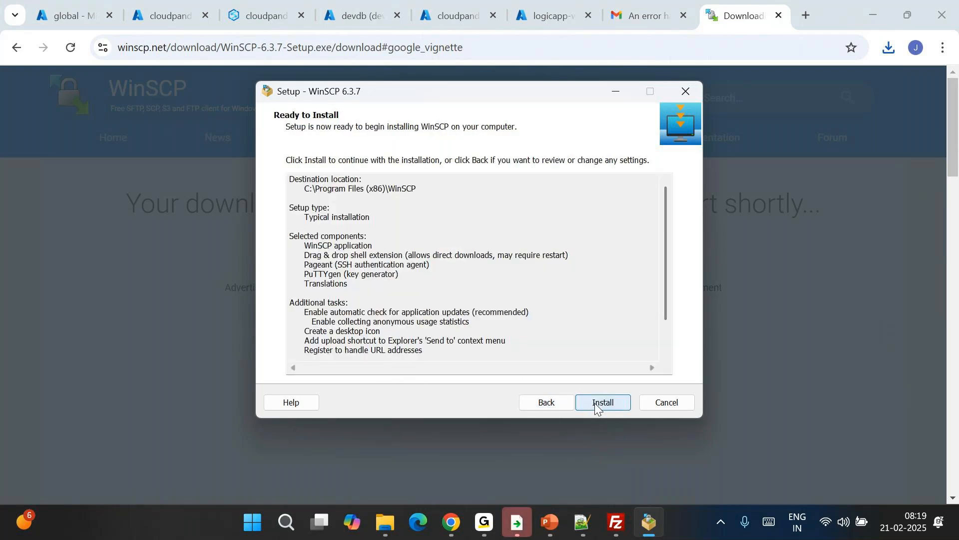
{"action": "left_click", "coordinate": [594, 403]}
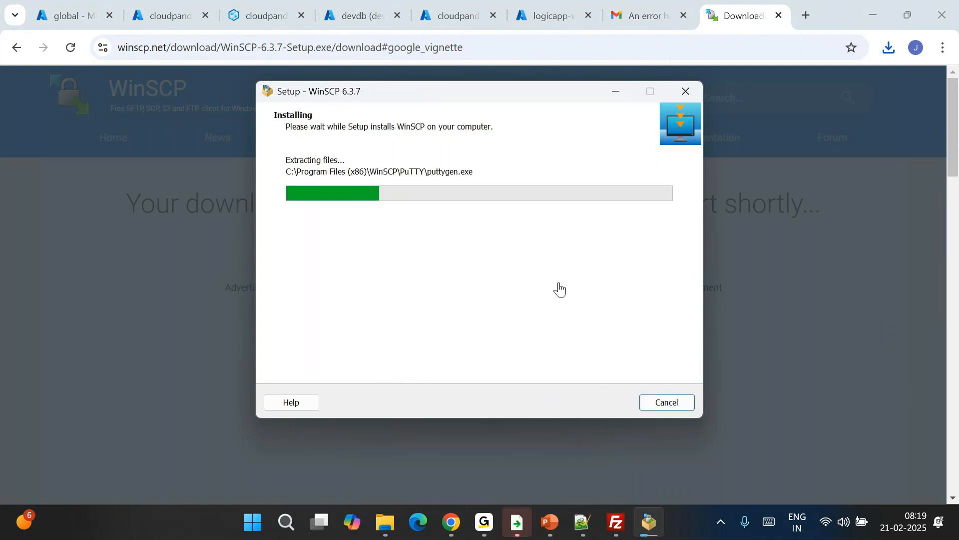
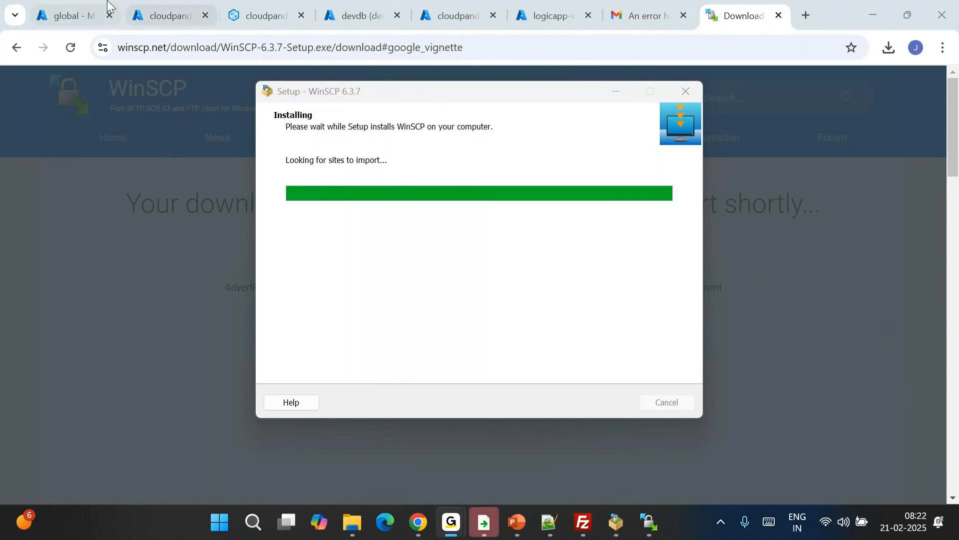
Answer the PuTTY session import question and finish the WinSCP 6.3.7 setup wizard
{"action": "left_click", "coordinate": [86, 6]}
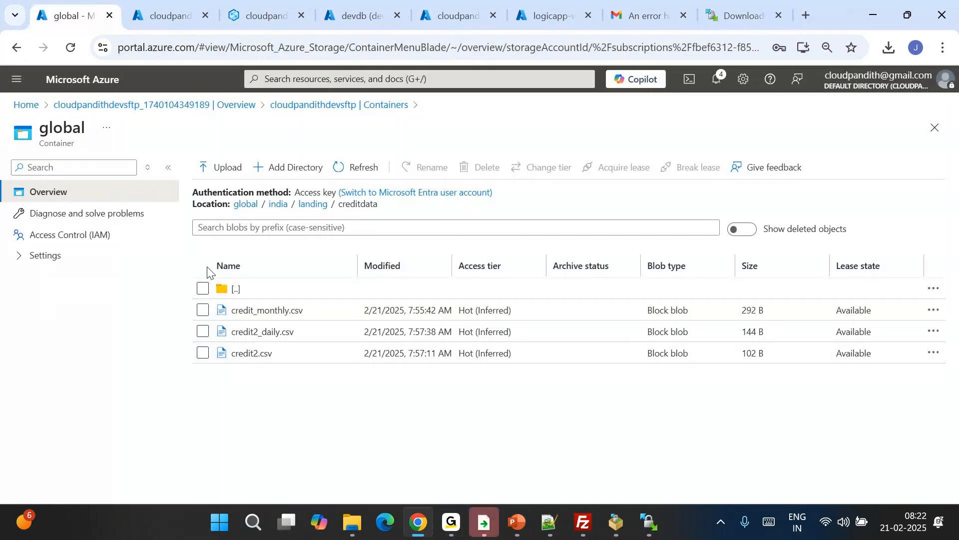
{"action": "left_click_drag", "start_coordinate": [183, 196], "coordinate": [418, 208]}
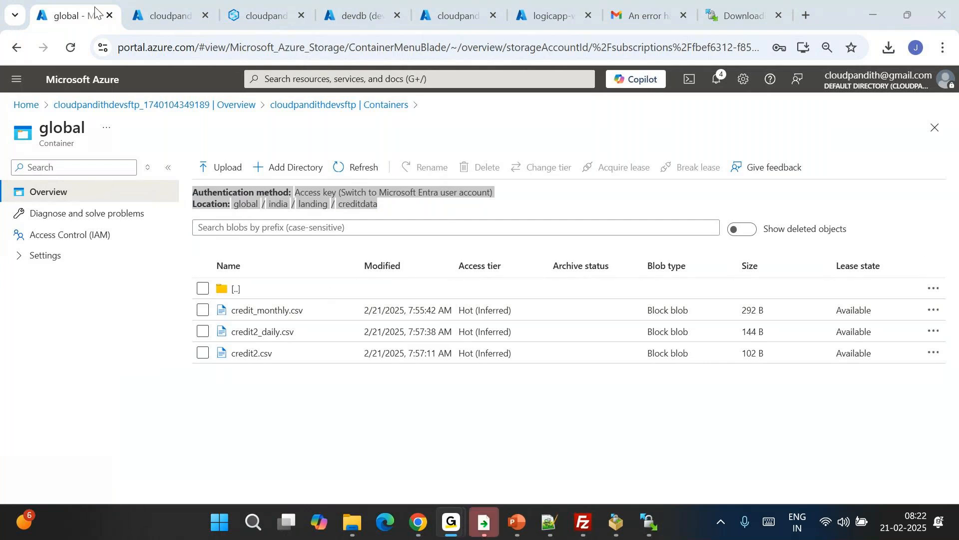
{"action": "left_click", "coordinate": [650, 525]}
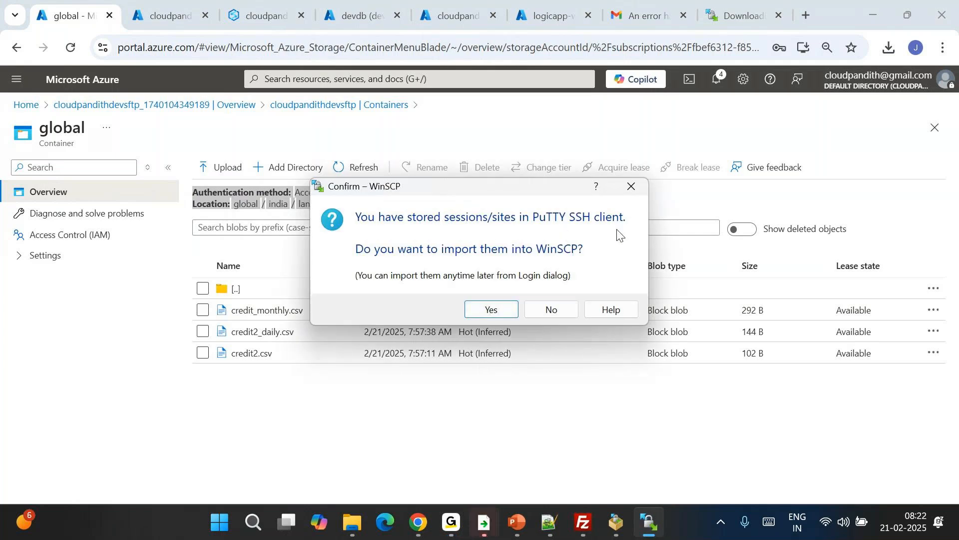
{"action": "left_click", "coordinate": [567, 306]}
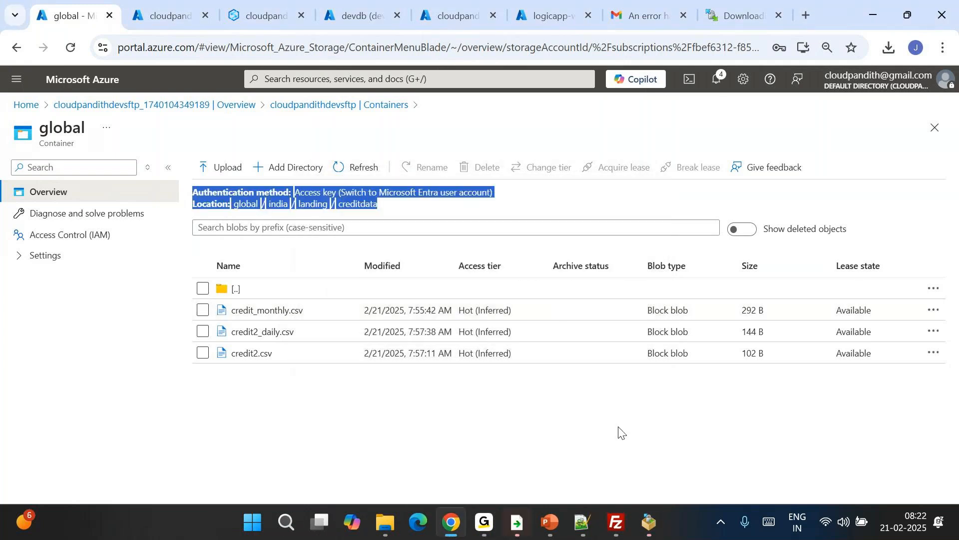
{"action": "left_click", "coordinate": [649, 522]}
{"action": "left_click", "coordinate": [598, 403]}
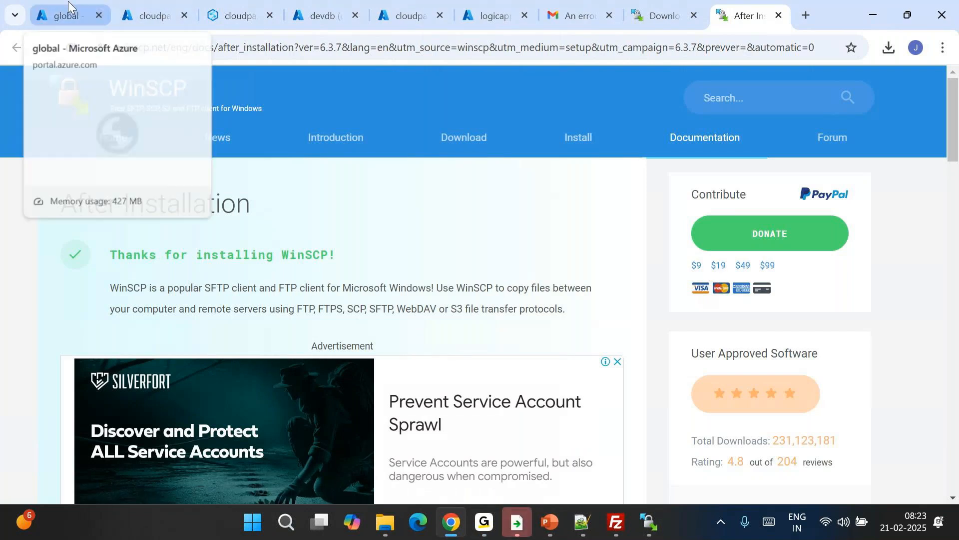
Close FileZilla and the open WinSCP login window
{"action": "mouse_move", "coordinate": [657, 531]}
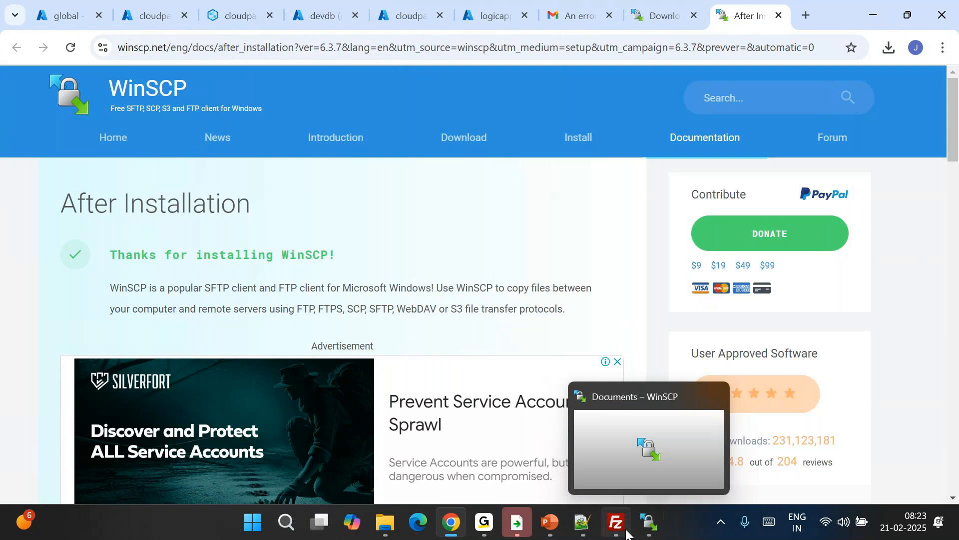
{"action": "left_click", "coordinate": [625, 530]}
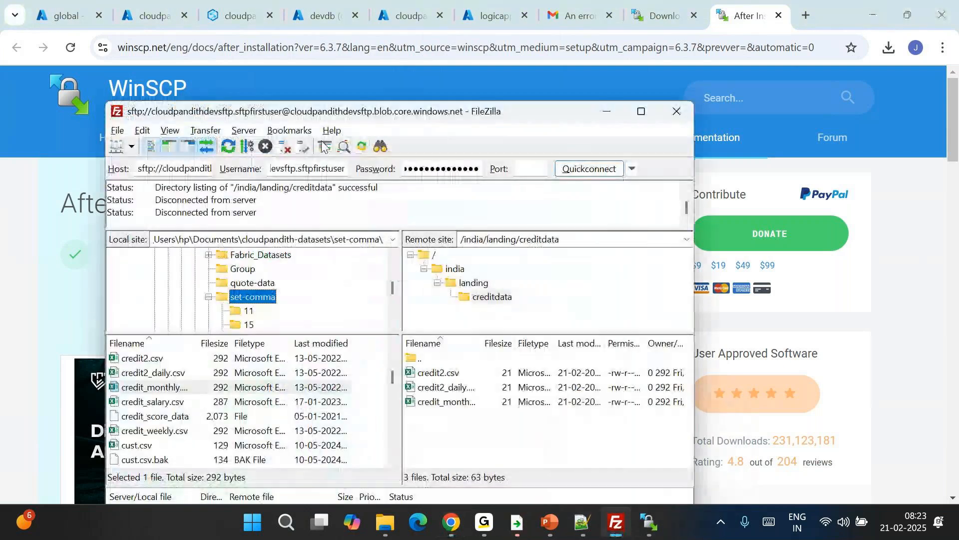
{"action": "left_click", "coordinate": [649, 525]}
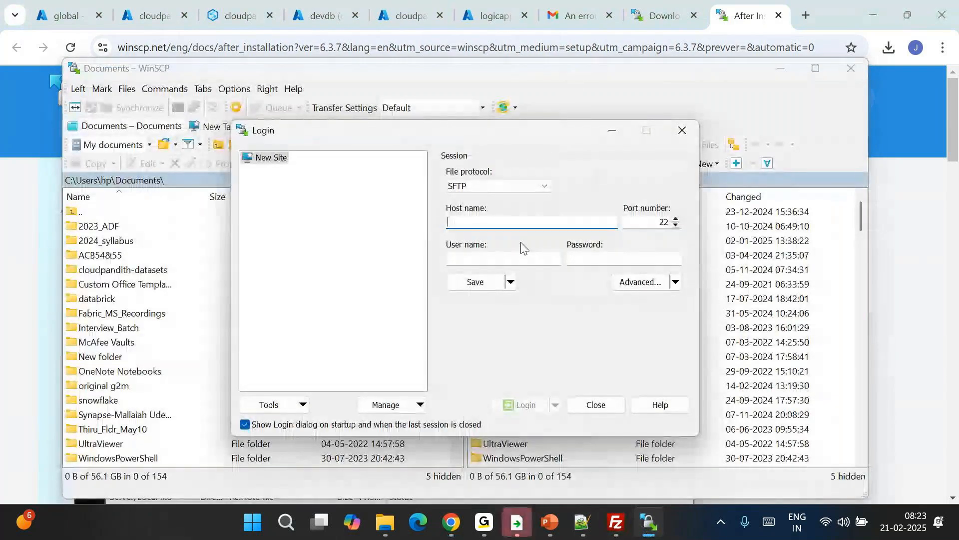
{"action": "left_click", "coordinate": [89, 92]}
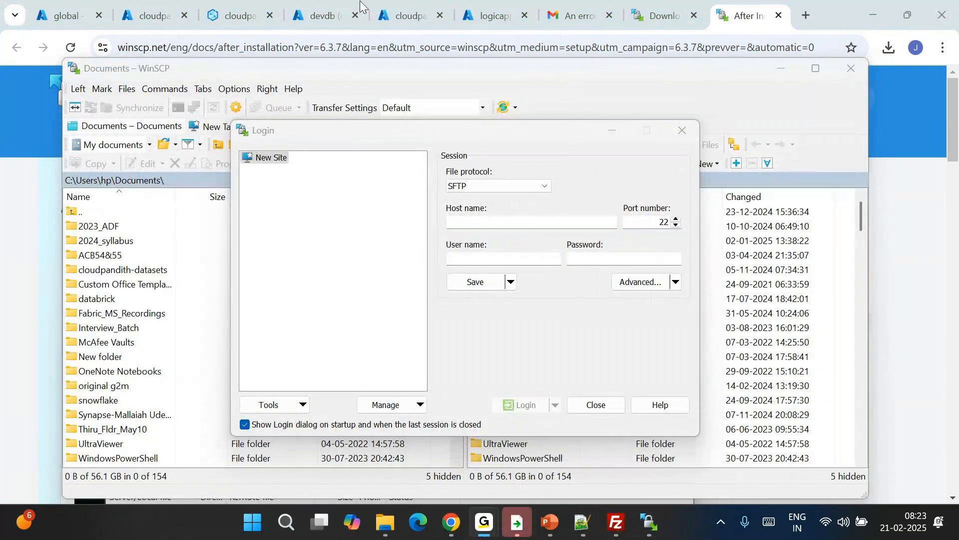
{"action": "left_click", "coordinate": [607, 131]}
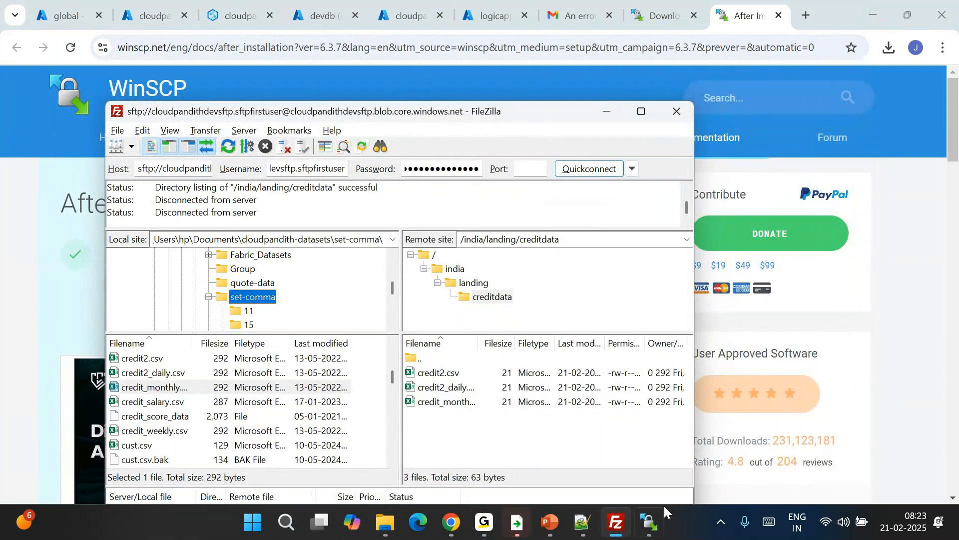
{"action": "left_click", "coordinate": [659, 528]}
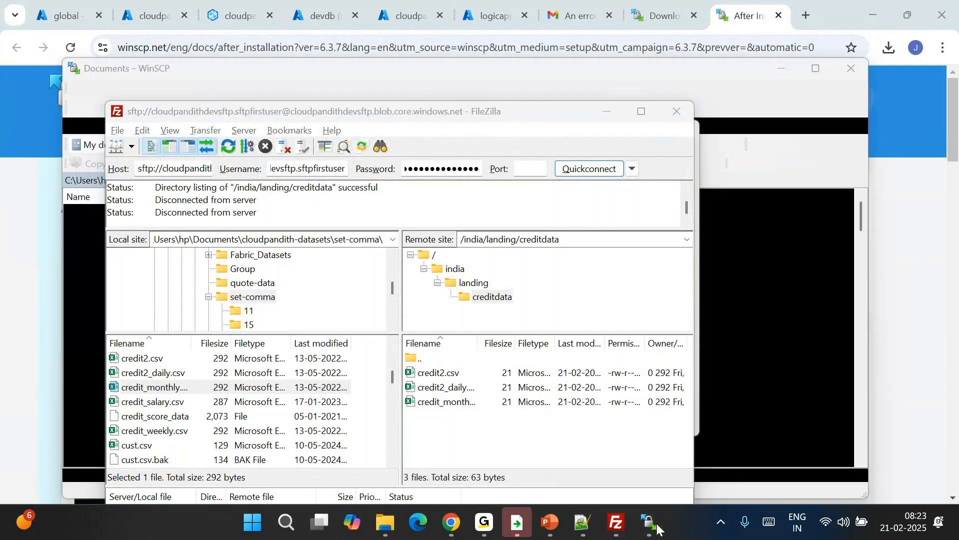
{"action": "left_click", "coordinate": [598, 112]}
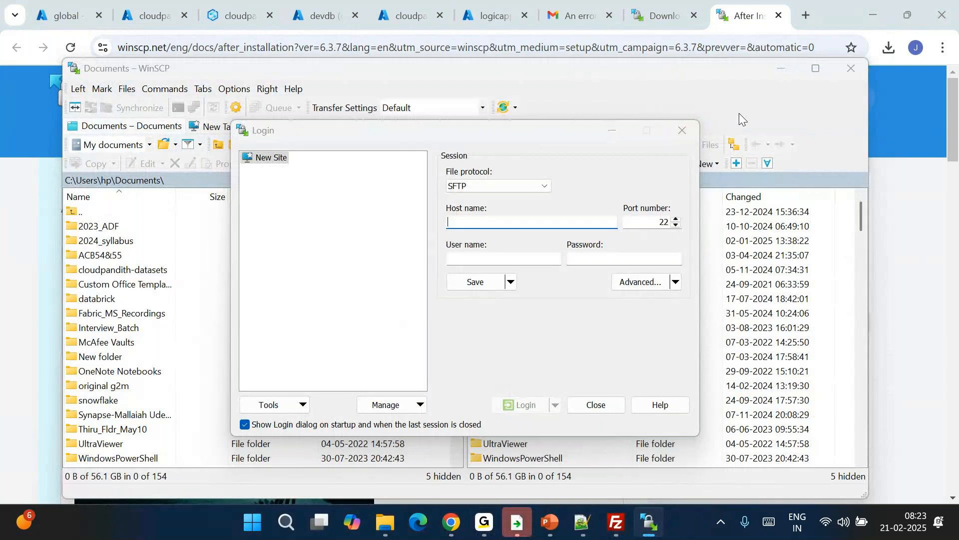
{"action": "left_click", "coordinate": [693, 128]}
{"action": "left_click", "coordinate": [861, 56]}
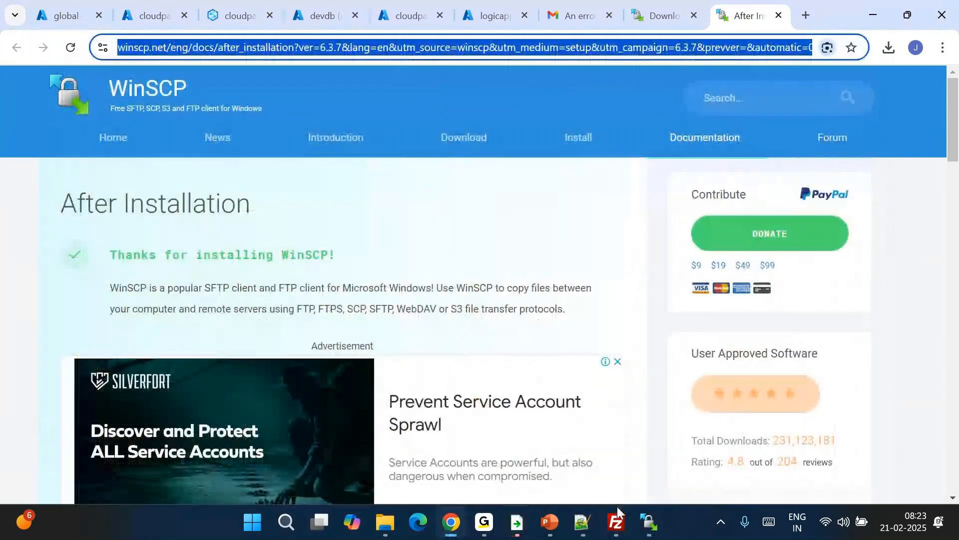
{"action": "left_click", "coordinate": [618, 525]}
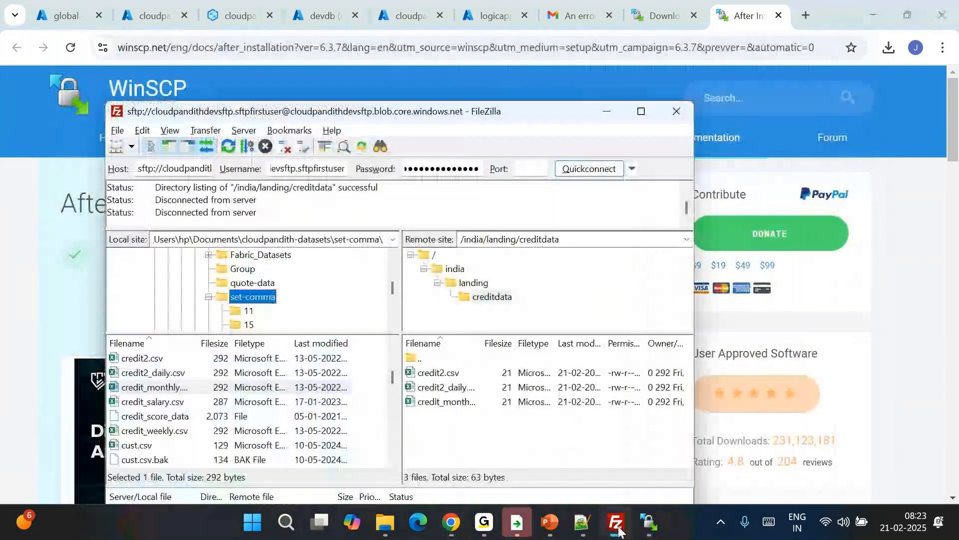
{"action": "left_click", "coordinate": [689, 112]}
{"action": "left_click", "coordinate": [648, 530]}
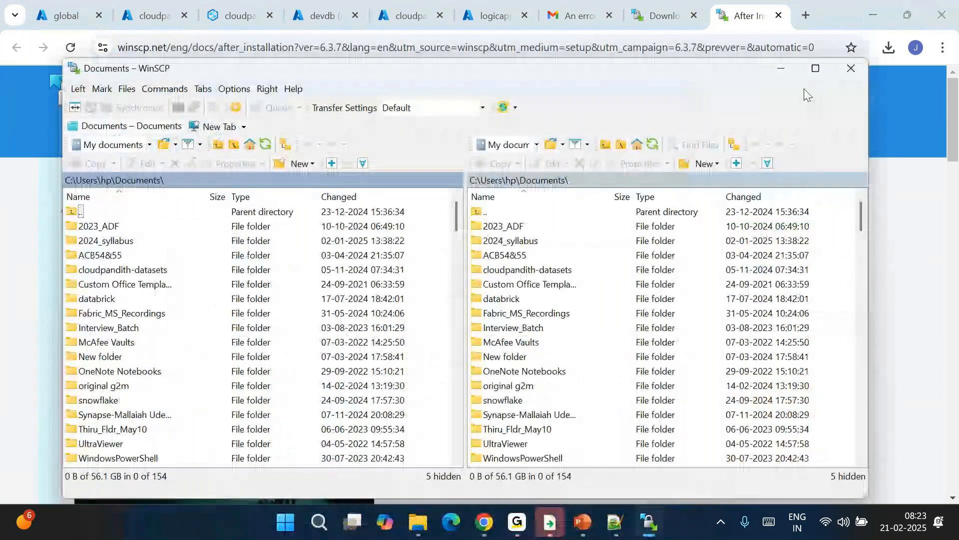
{"action": "left_click", "coordinate": [851, 69]}
Launch WinSCP from a Start menu search for 'wins' and reposition its Login dialog
{"action": "left_click", "coordinate": [187, 520]}
{"action": "type", "text": "wins"}
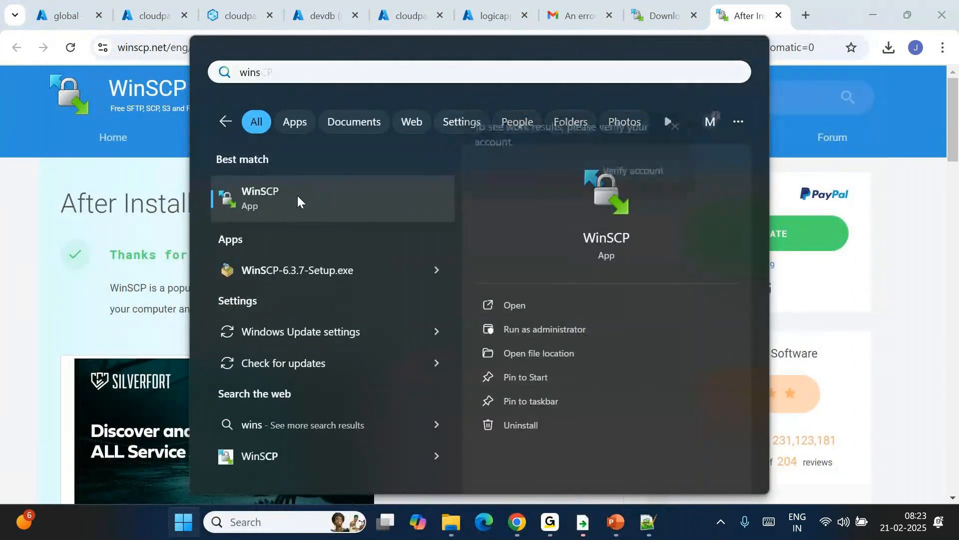
{"action": "left_click", "coordinate": [298, 196]}
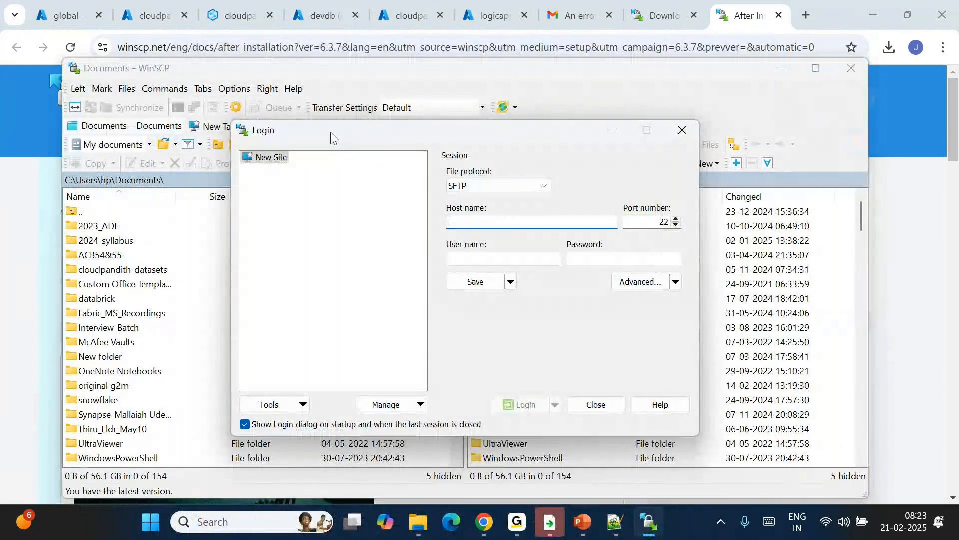
{"action": "left_click_drag", "start_coordinate": [331, 138], "coordinate": [340, 174]}
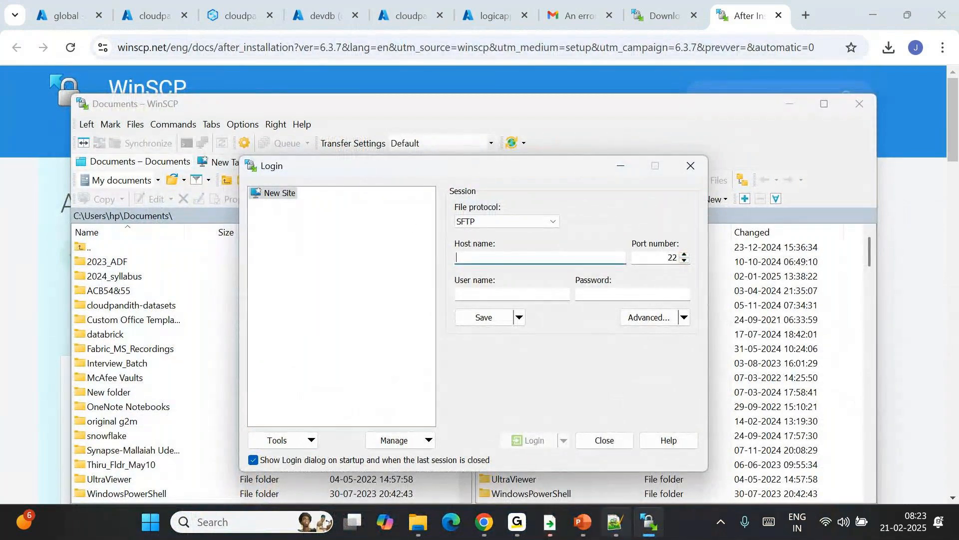
Fill in host cloudpandithdevsftp.blob.core.windows.net and the SFTP user name from the Notepad++ notes
{"action": "key", "text": "alt+Tab"}
{"action": "scroll", "coordinate": [355, 224], "scroll_direction": "up", "scroll_amount": 9}
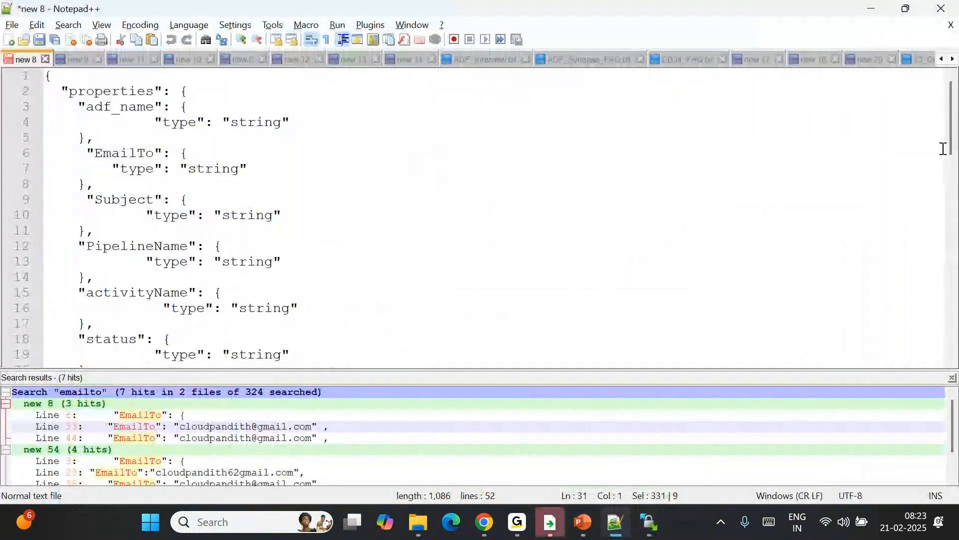
{"action": "key", "text": "ctrl+shift+Tab"}
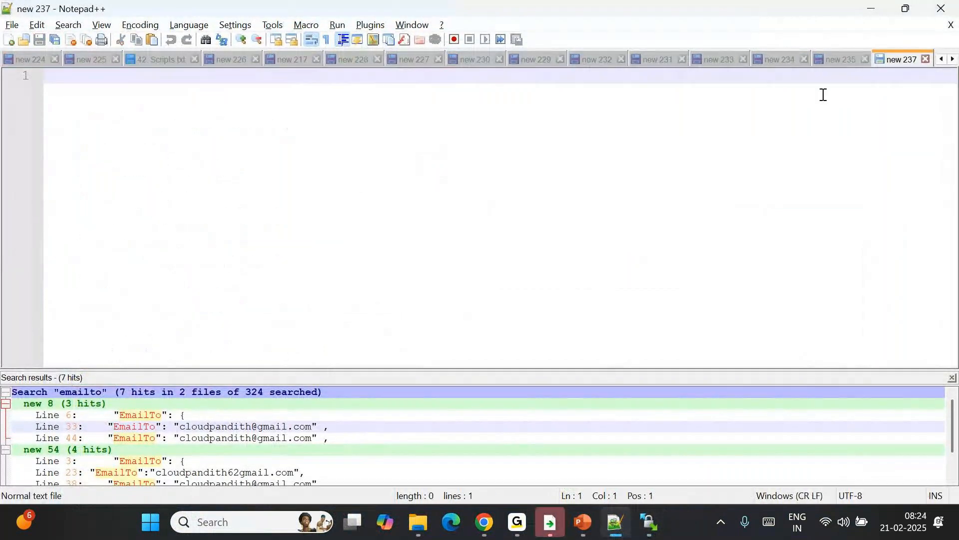
{"action": "left_click", "coordinate": [840, 60]}
{"action": "left_click_drag", "start_coordinate": [709, 185], "coordinate": [333, 189]}
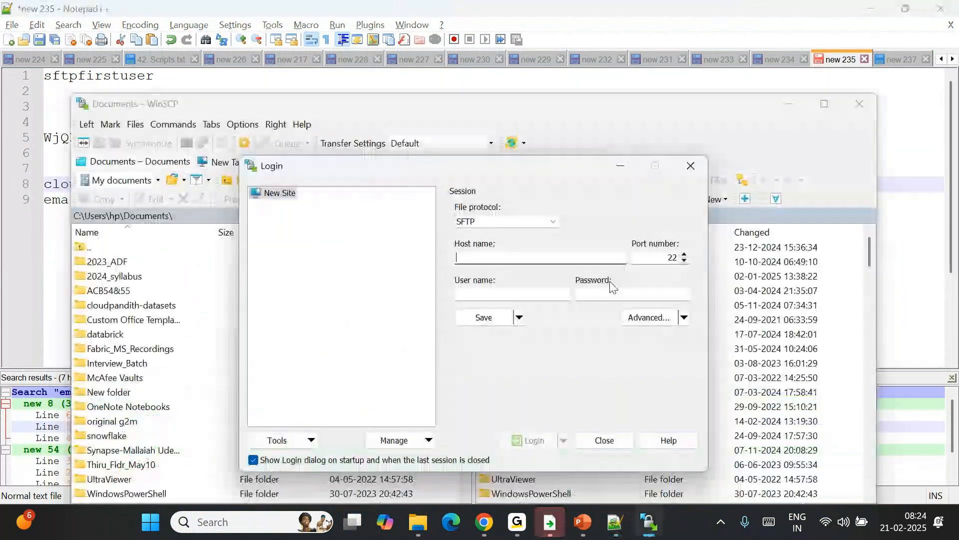
{"action": "type", "text": "cloudpandithdevsftp.blob.core.windows.net"}
{"action": "left_click", "coordinate": [493, 295]}
{"action": "key", "text": "alt+Tab"}
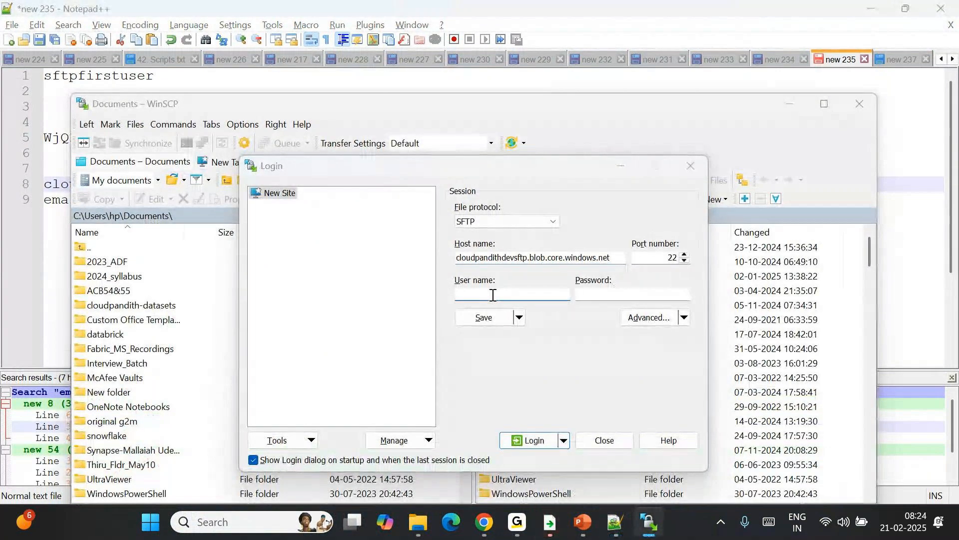
{"action": "left_click_drag", "start_coordinate": [323, 188], "coordinate": [41, 183]}
{"action": "key", "text": "ctrl+c"}
{"action": "key", "text": "alt+Tab"}
{"action": "key", "text": "ctrl+v"}
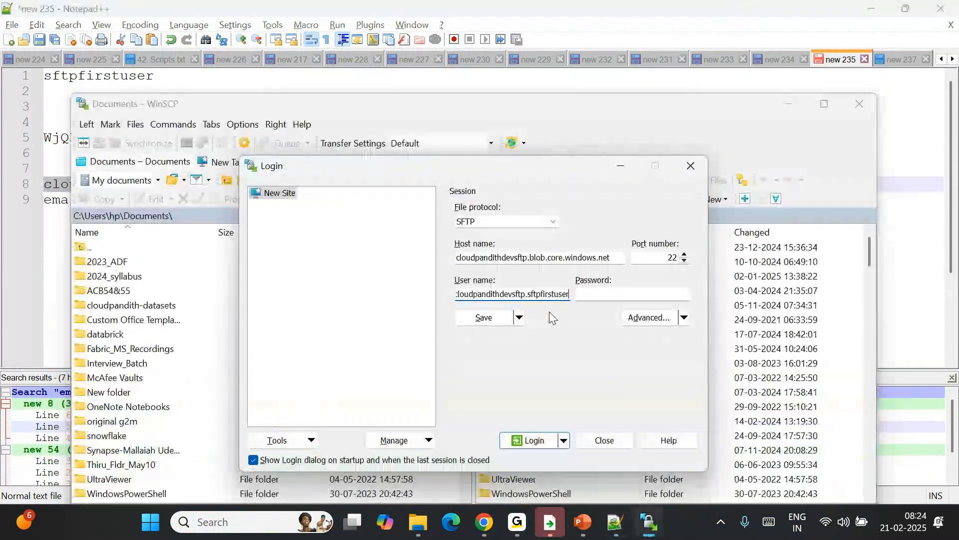
Paste the account password from the notes and log in
{"action": "left_click", "coordinate": [614, 294]}
{"action": "key", "text": "alt+Tab"}
{"action": "left_click_drag", "start_coordinate": [325, 140], "coordinate": [2, 150]}
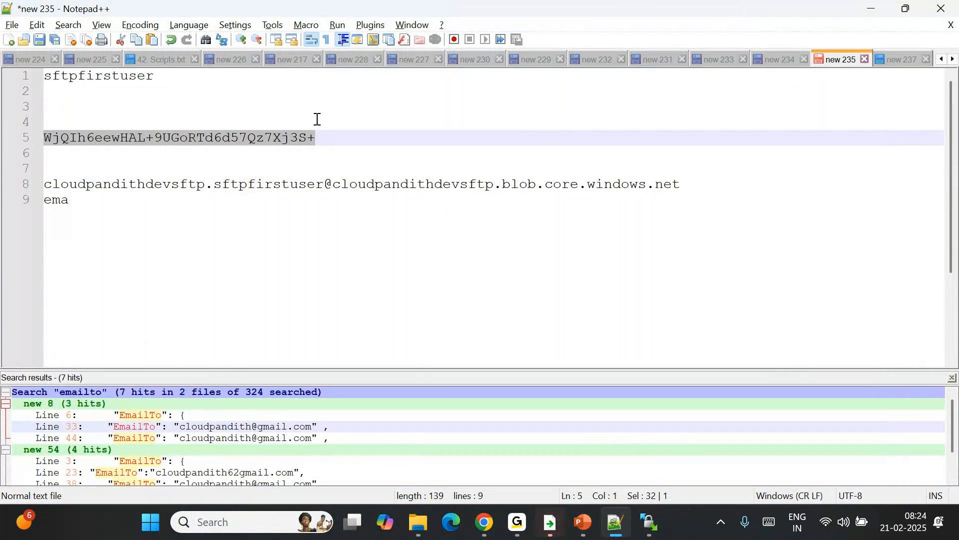
{"action": "key", "text": "ctrl+c"}
{"action": "key", "text": "alt+Tab"}
{"action": "key", "text": "ctrl+v"}
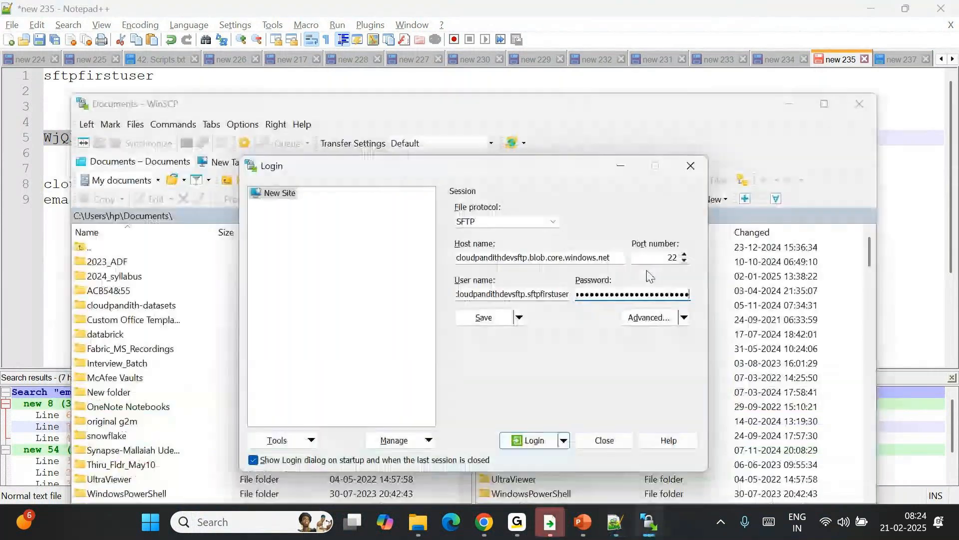
{"action": "left_click", "coordinate": [533, 440]}
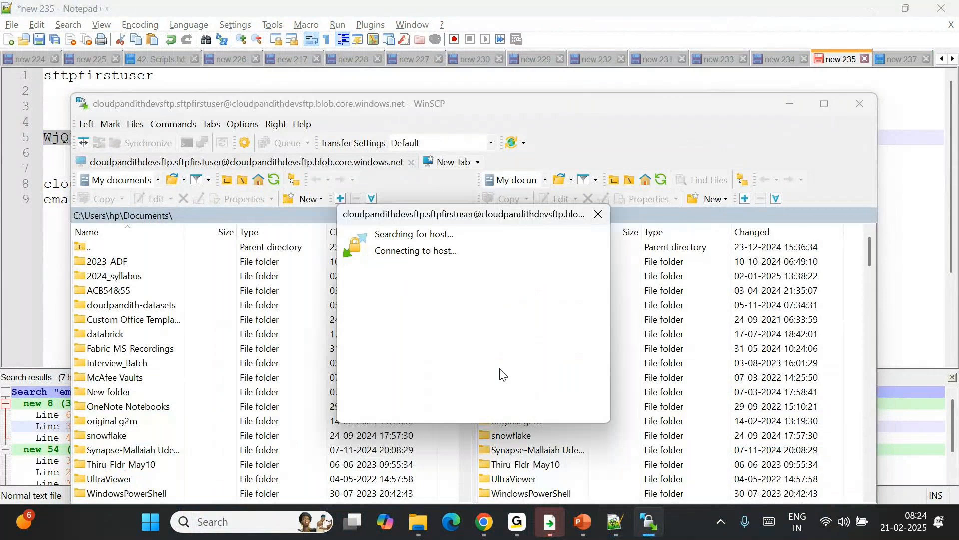
Accept the server host key and browse to /india/landing/creditdata/ on the remote side
{"action": "left_click", "coordinate": [492, 453]}
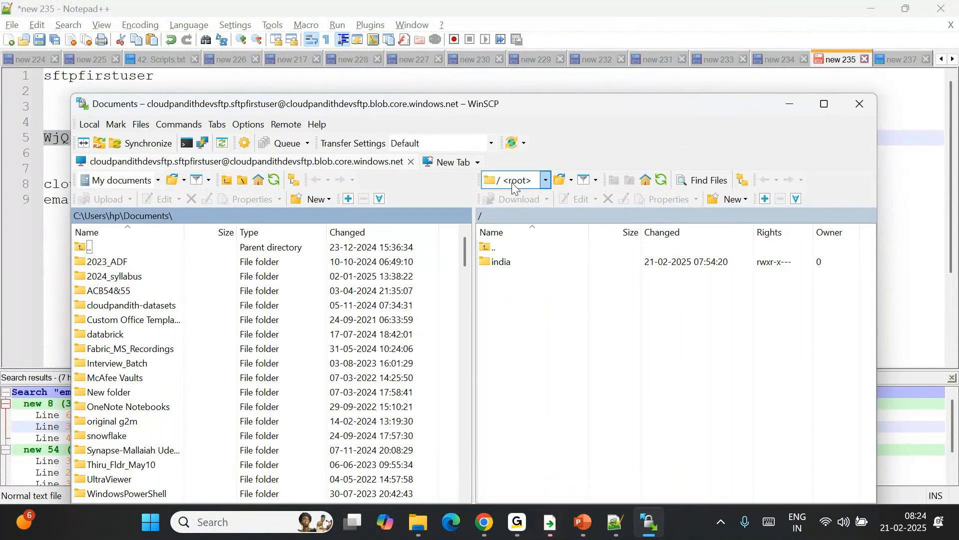
{"action": "double_click", "coordinate": [499, 261]}
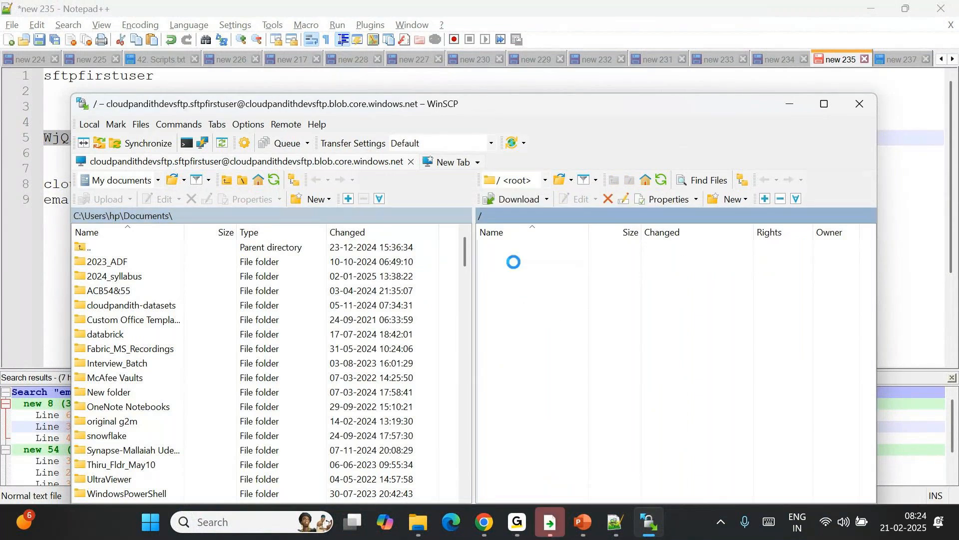
{"action": "double_click", "coordinate": [507, 262]}
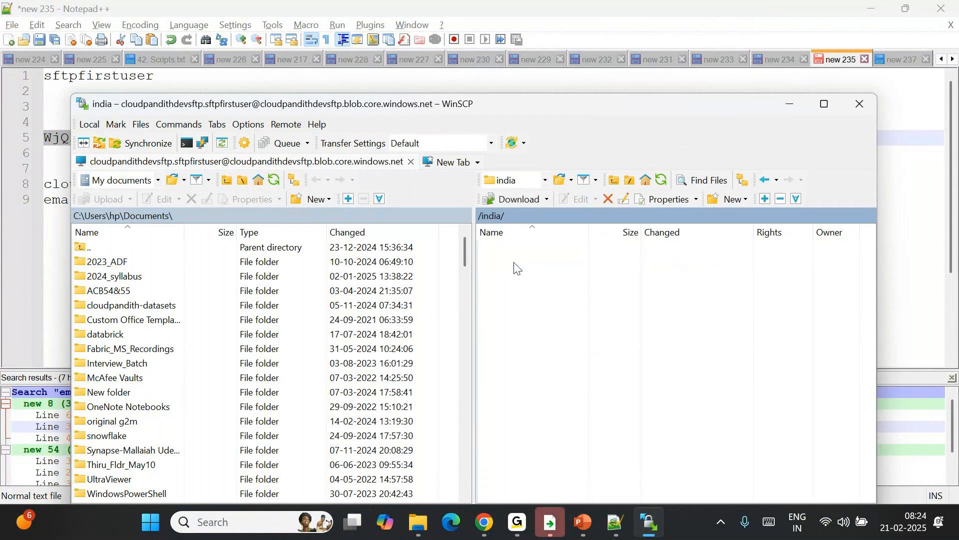
{"action": "double_click", "coordinate": [511, 262]}
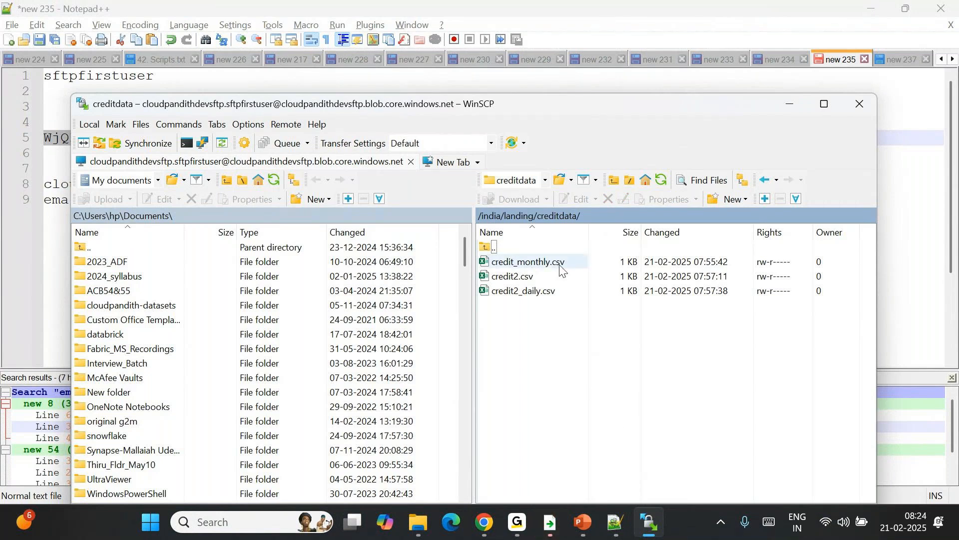
Open the local cloudpandith-datasets > set-comma folder
{"action": "left_click_drag", "start_coordinate": [529, 262], "coordinate": [581, 314]}
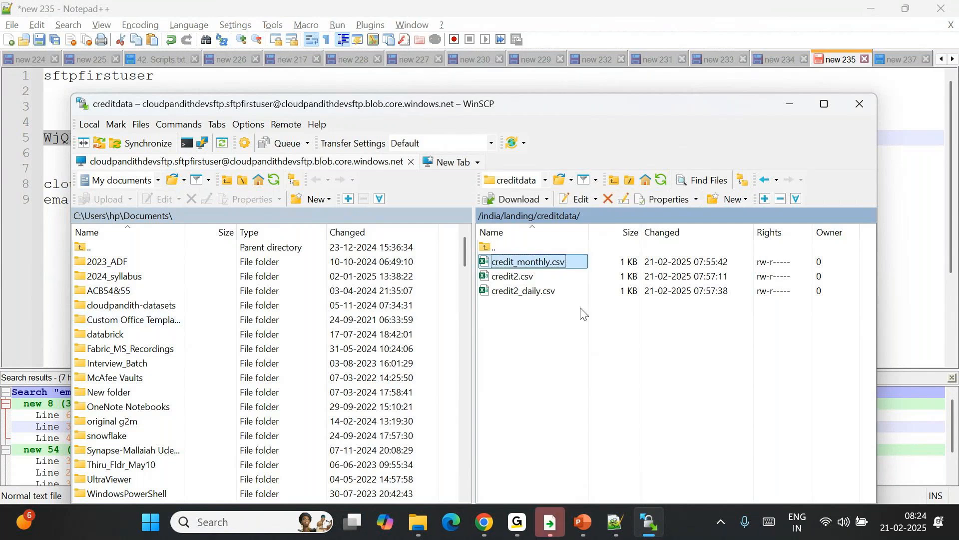
{"action": "scroll", "coordinate": [225, 430], "scroll_direction": "down", "scroll_amount": 2}
{"action": "scroll", "coordinate": [226, 432], "scroll_direction": "down", "scroll_amount": 5}
{"action": "scroll", "coordinate": [157, 345], "scroll_direction": "up", "scroll_amount": 10}
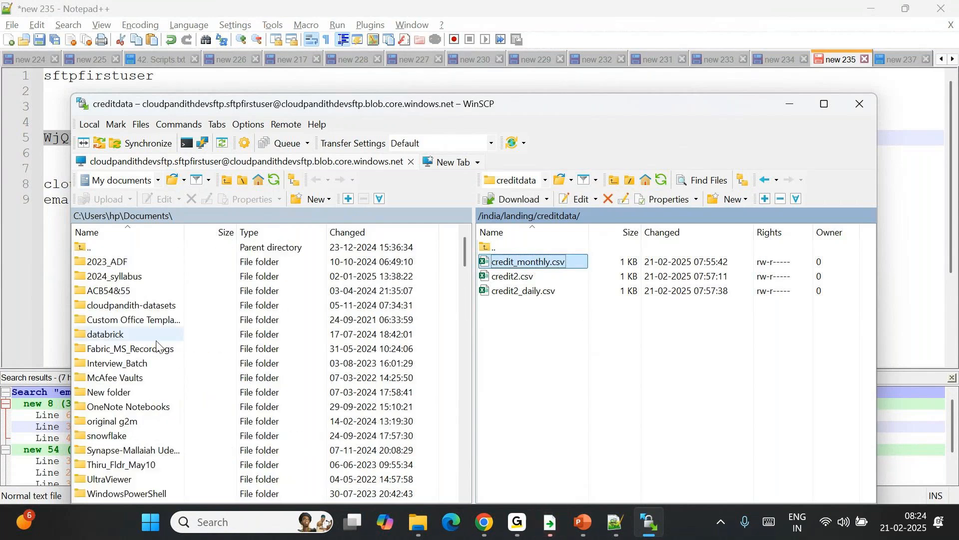
{"action": "scroll", "coordinate": [184, 408], "scroll_direction": "down", "scroll_amount": 1}
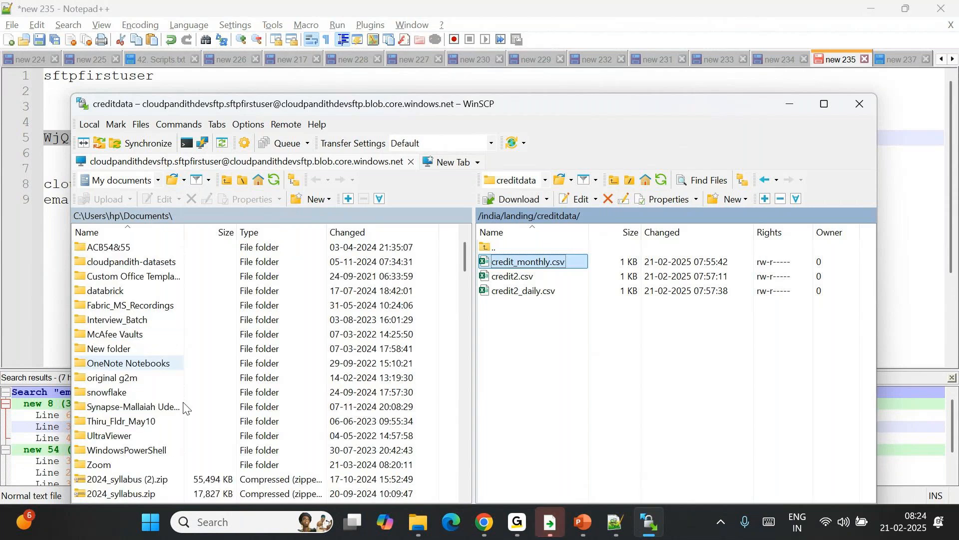
{"action": "scroll", "coordinate": [184, 409], "scroll_direction": "down", "scroll_amount": 10}
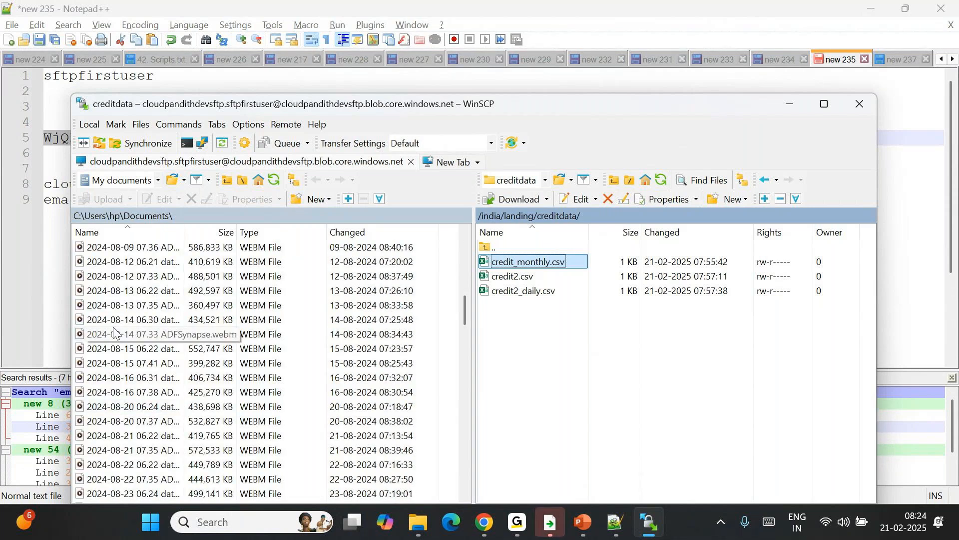
{"action": "scroll", "coordinate": [114, 331], "scroll_direction": "up", "scroll_amount": 15}
{"action": "double_click", "coordinate": [108, 306]}
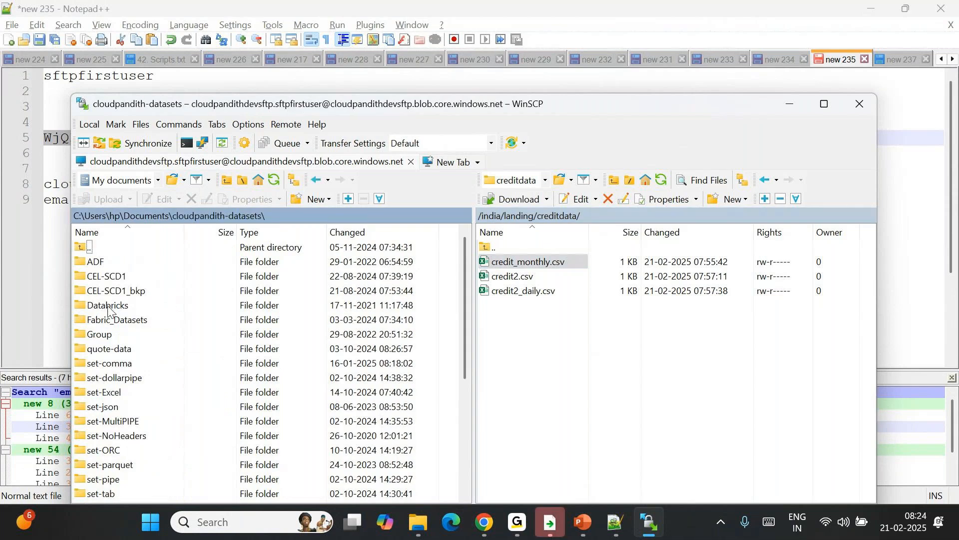
{"action": "scroll", "coordinate": [190, 395], "scroll_direction": "down", "scroll_amount": 3}
{"action": "scroll", "coordinate": [190, 394], "scroll_direction": "up", "scroll_amount": 3}
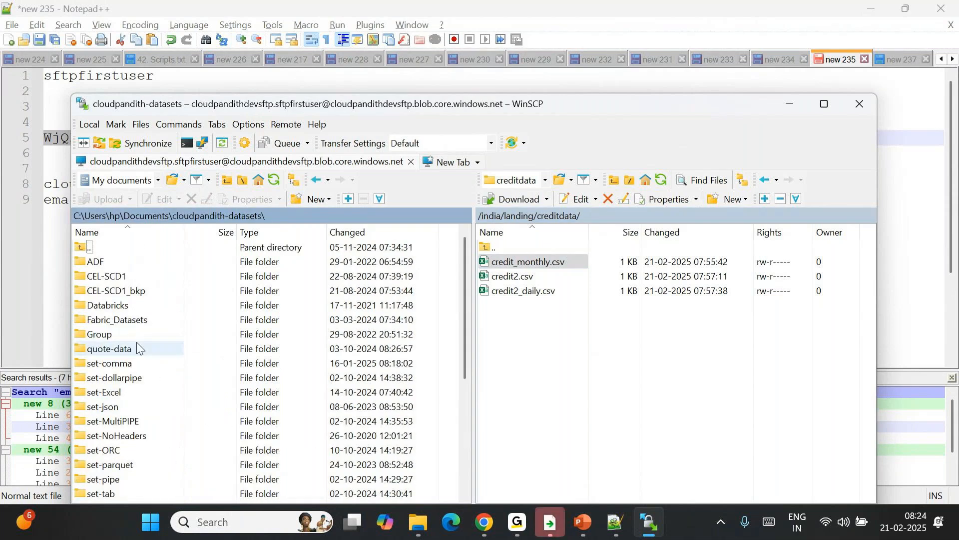
{"action": "left_click", "coordinate": [117, 368]}
{"action": "double_click", "coordinate": [117, 368]}
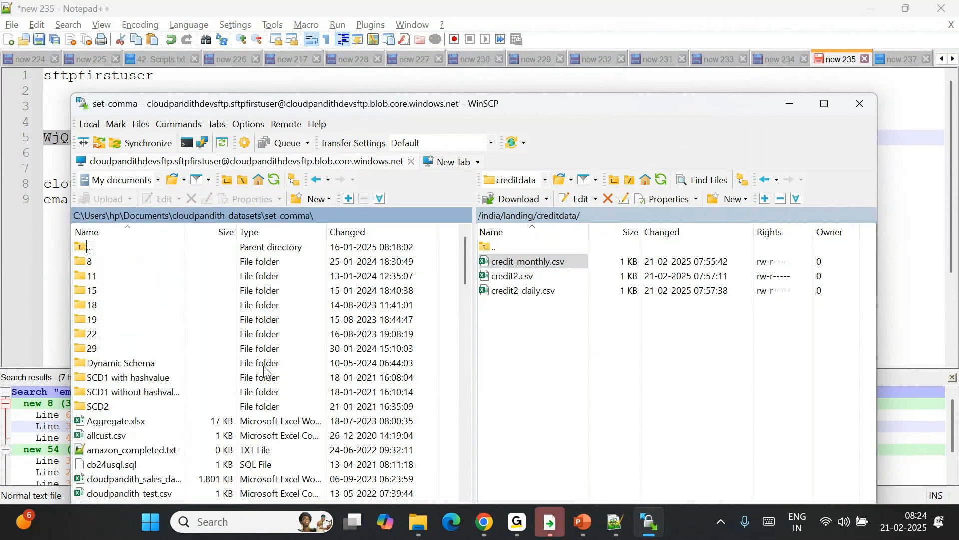
{"action": "scroll", "coordinate": [264, 370], "scroll_direction": "down", "scroll_amount": 4}
Upload credit_salary.csv and amazon_completed.txt into the remote creditdata folder
{"action": "left_click_drag", "start_coordinate": [264, 376], "coordinate": [585, 341]}
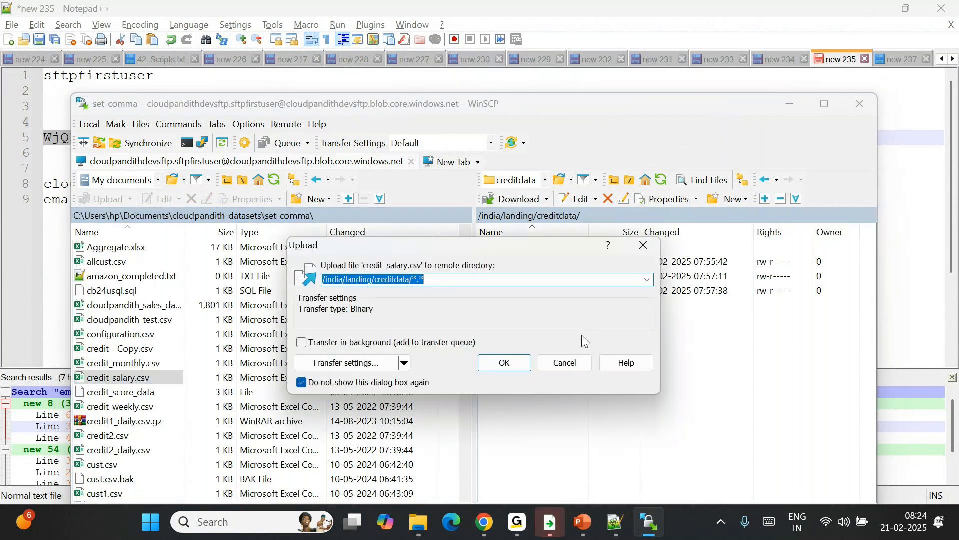
{"action": "left_click", "coordinate": [507, 365]}
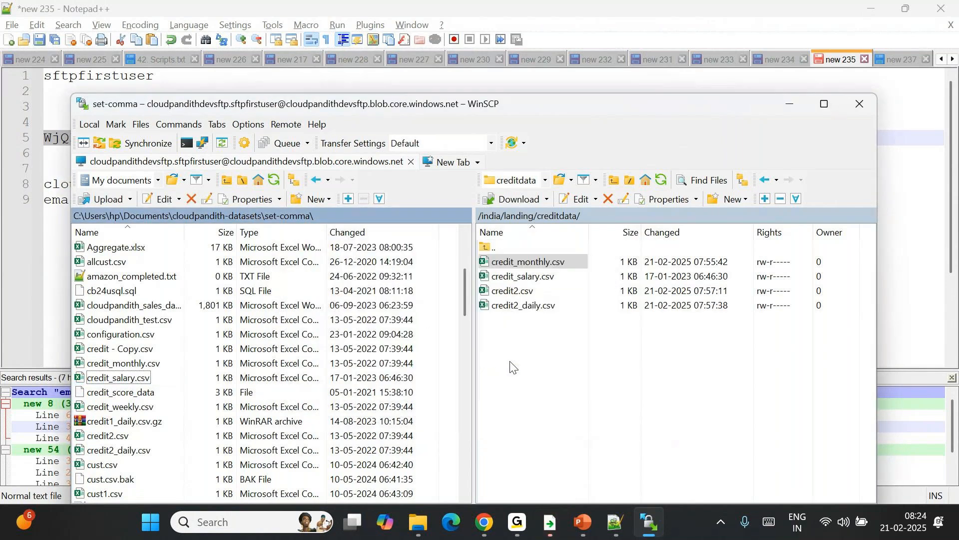
{"action": "left_click", "coordinate": [549, 281]}
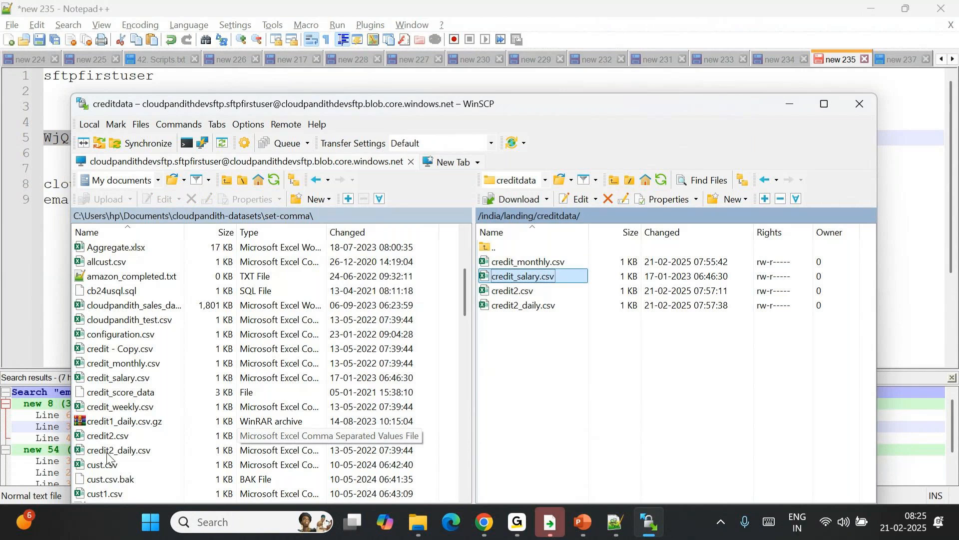
{"action": "left_click_drag", "start_coordinate": [142, 276], "coordinate": [613, 365]}
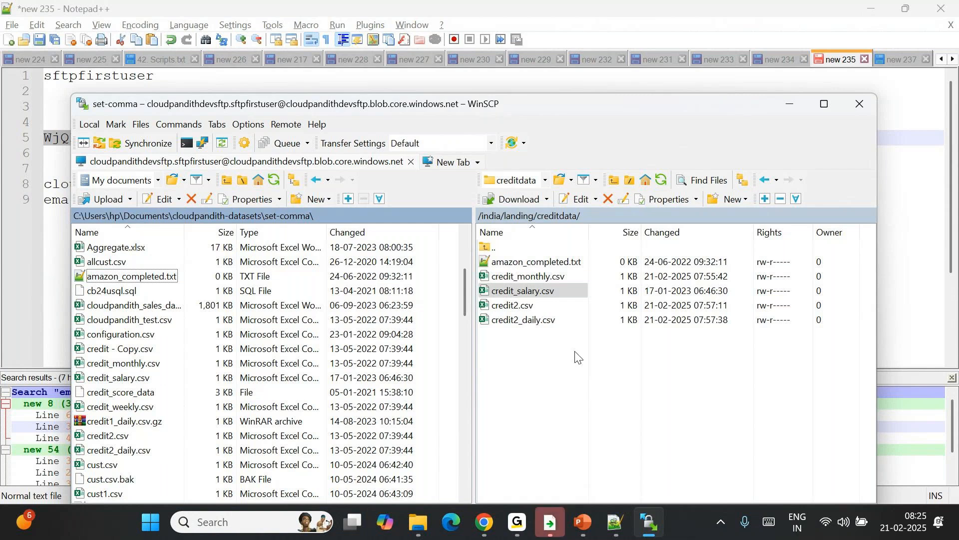
{"action": "left_click", "coordinate": [537, 325]}
Rename the remote credit2_daily.csv to credit2_daily_test.csv
{"action": "right_click", "coordinate": [537, 325]}
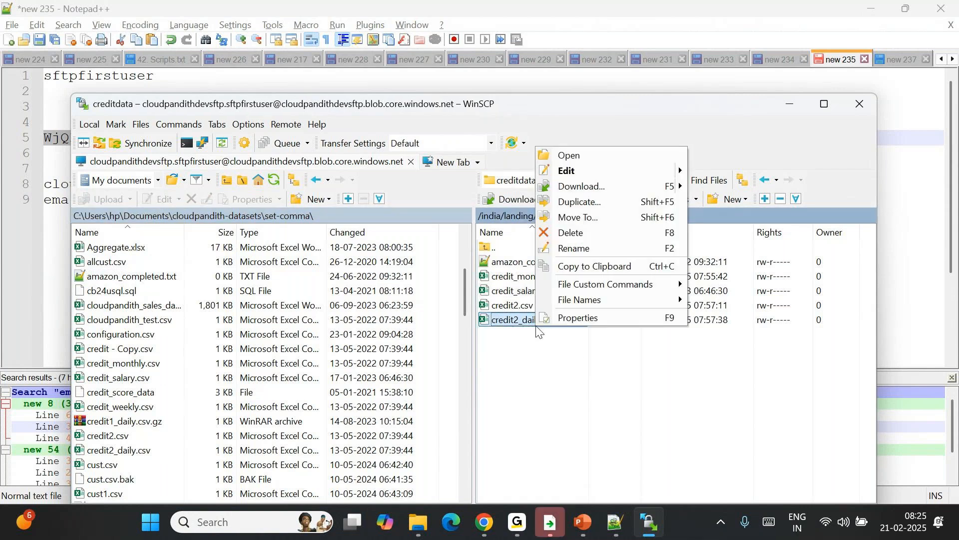
{"action": "left_click", "coordinate": [587, 253]}
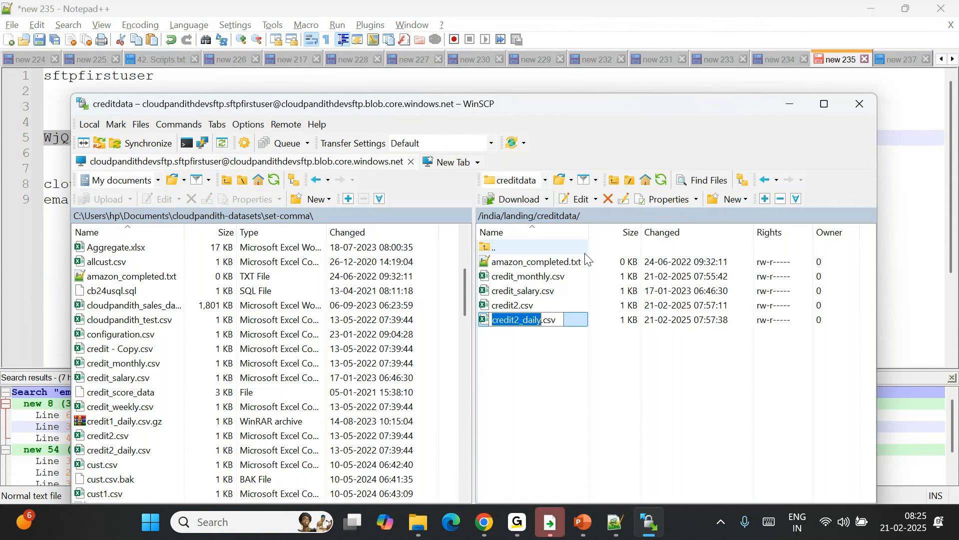
{"action": "key", "text": "Right"}
{"action": "type", "text": "_"}
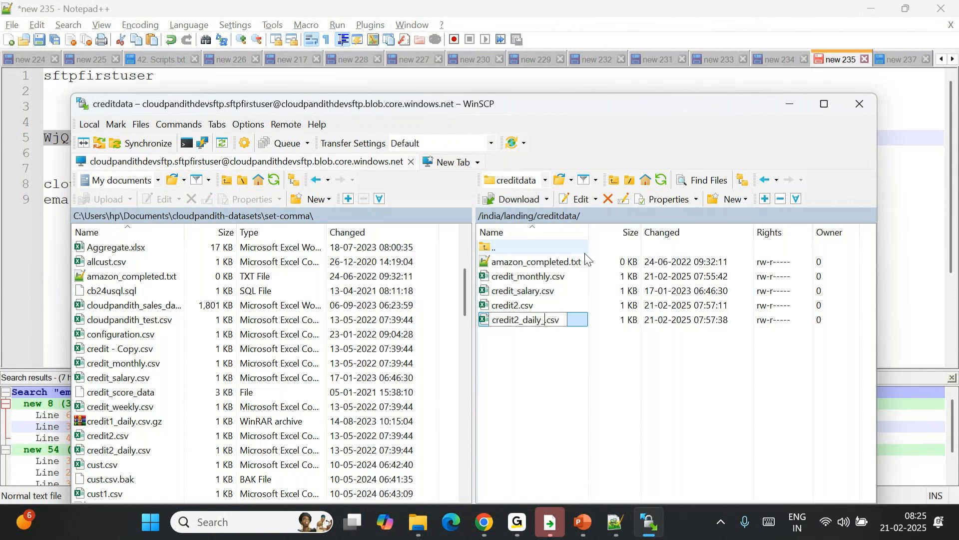
{"action": "type", "text": "test"}
{"action": "key", "text": "Return"}
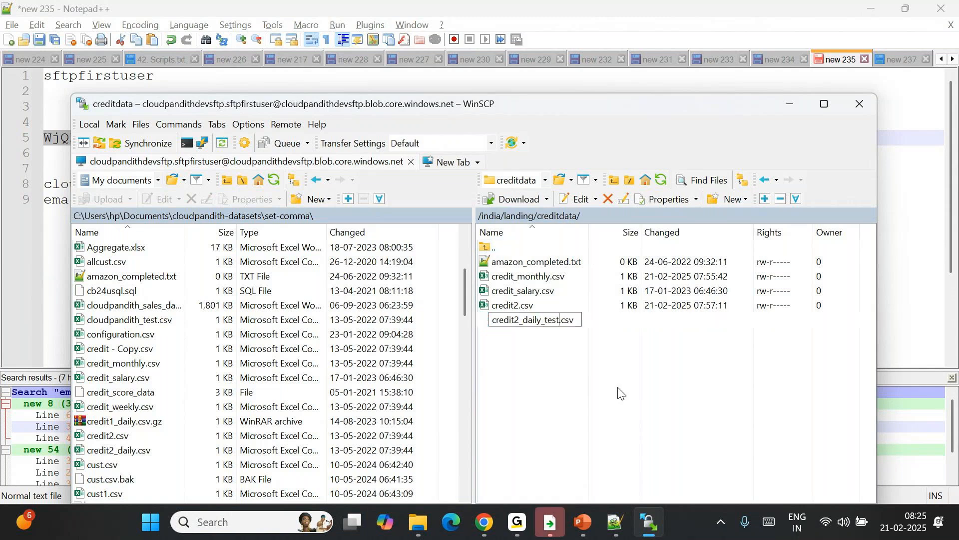
Download credit2_daily_test.csv into the local set-comma folder
{"action": "left_click", "coordinate": [546, 322]}
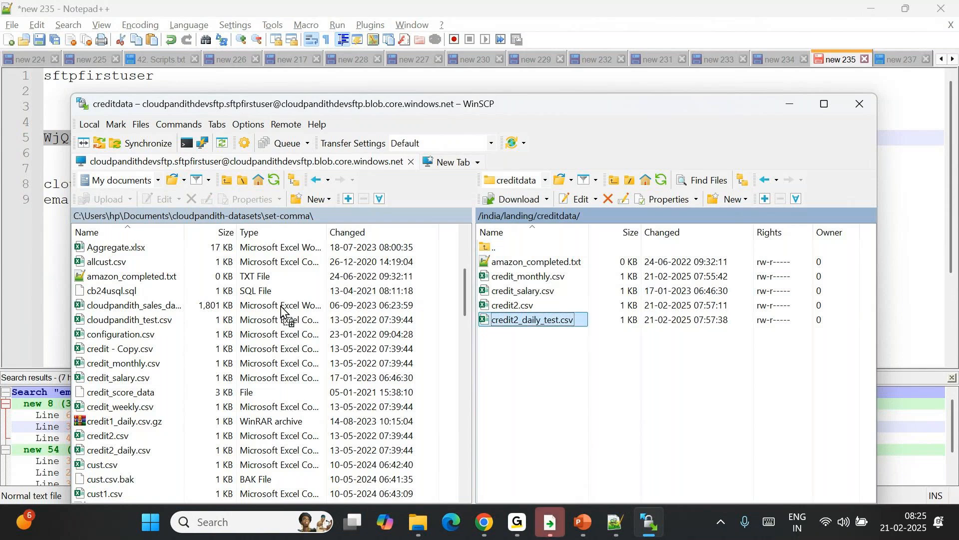
{"action": "left_click_drag", "start_coordinate": [546, 322], "coordinate": [199, 327]}
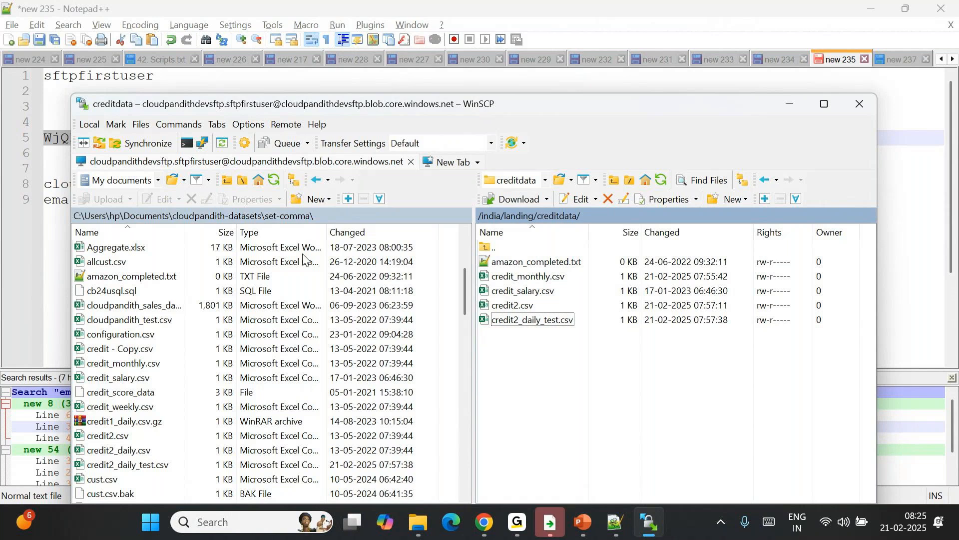
{"action": "left_click", "coordinate": [824, 105]}
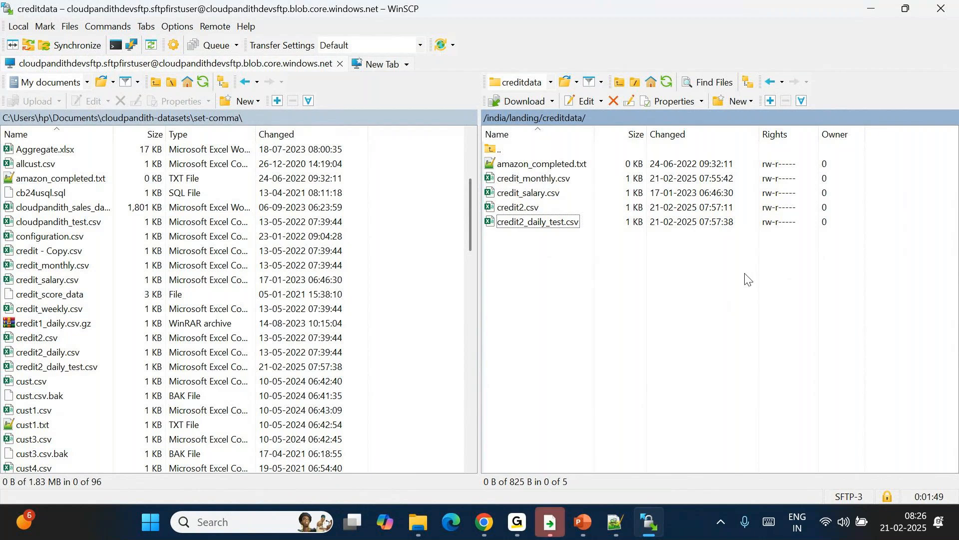
Bring Chrome with the WinSCP After Installation page to the front
{"action": "left_click", "coordinate": [356, 16]}
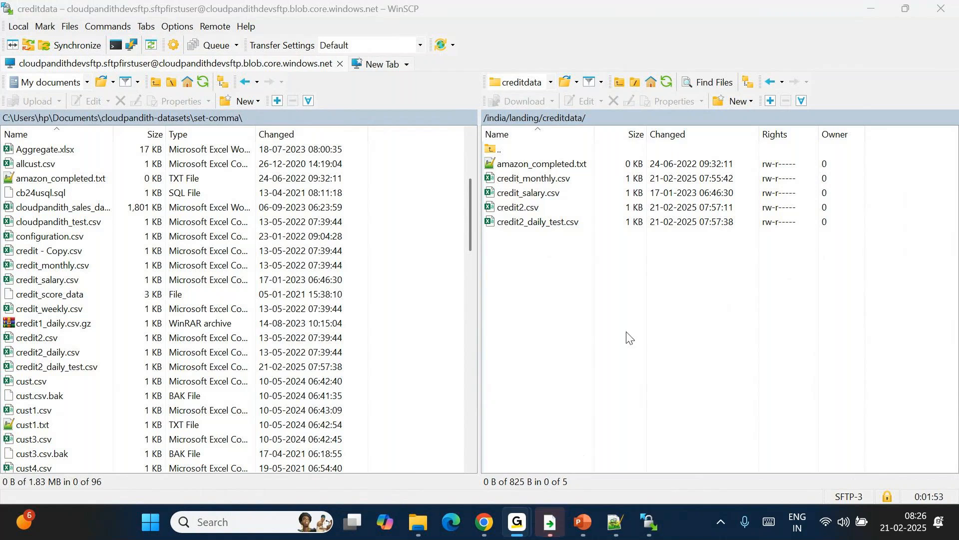
{"action": "left_click", "coordinate": [485, 526]}
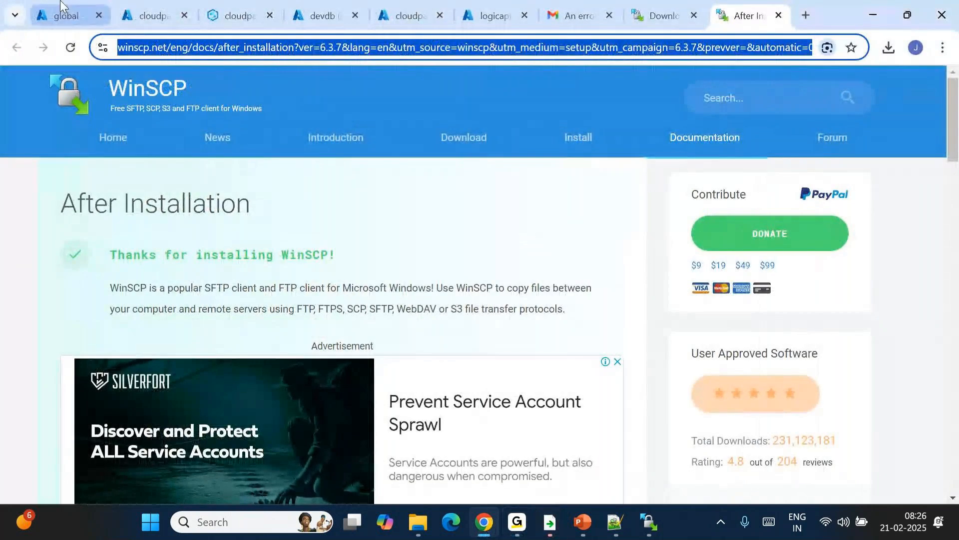